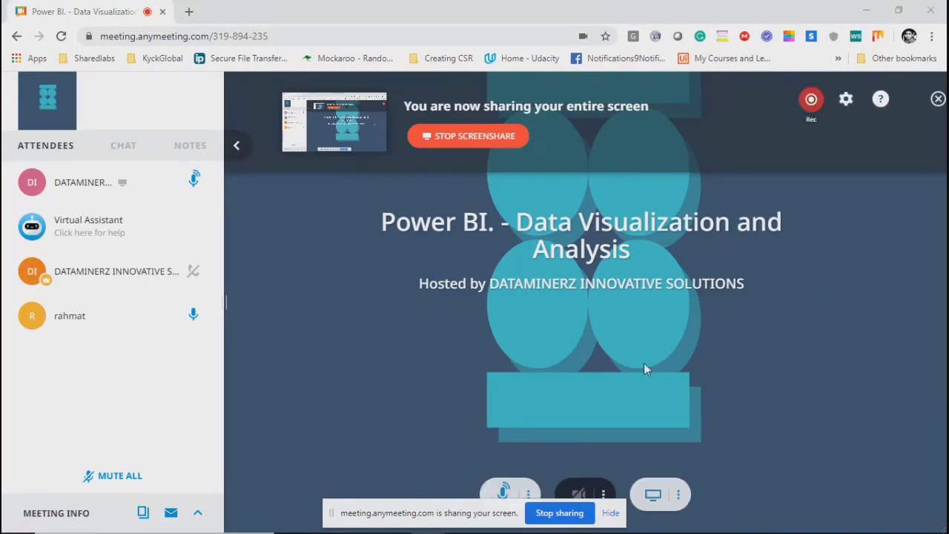
Minimize the browser window with the online meeting and search Windows for Power BI
left_click(610, 514)
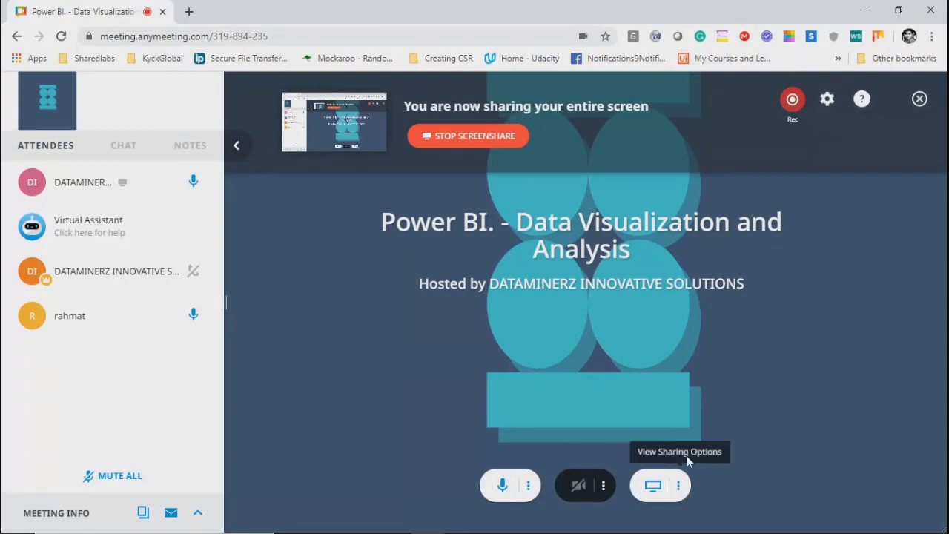
left_click(864, 11)
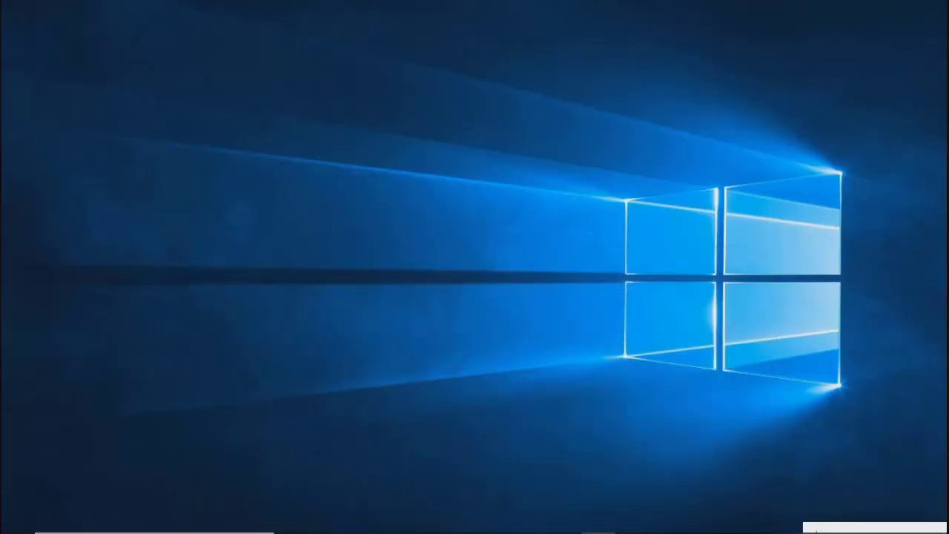
left_click(190, 525)
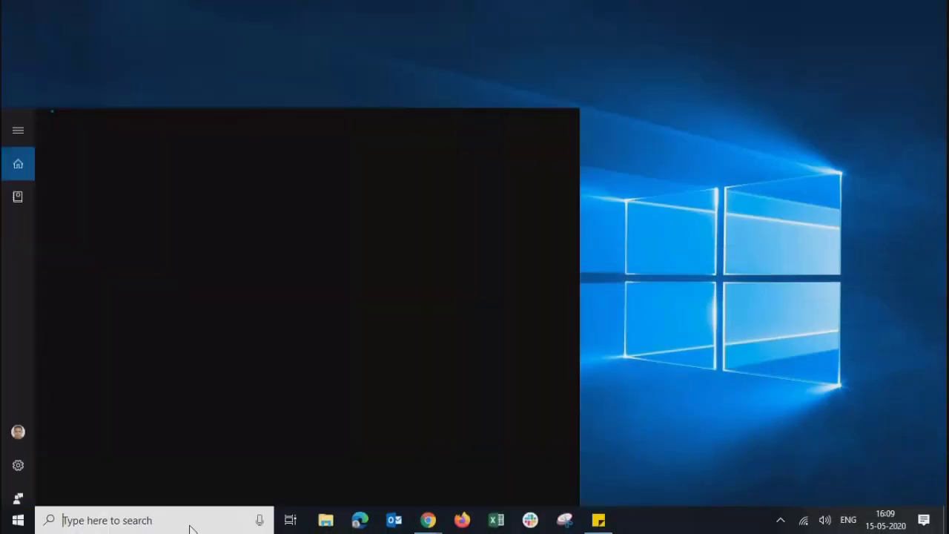
type("powe")
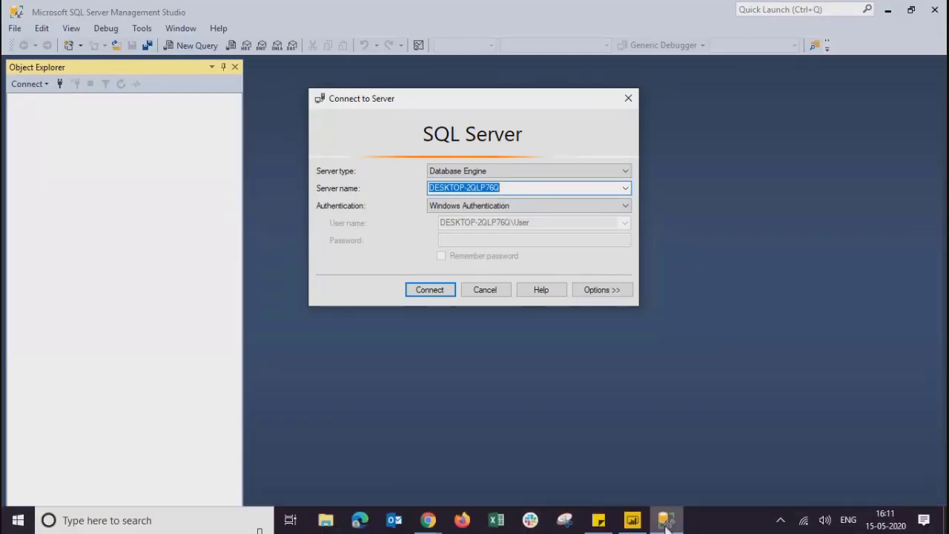
Connect SQL Server Management Studio to server DESKTOP-2QLP76Q and expand the tables of the AdventureWorks2017 database
left_click(431, 290)
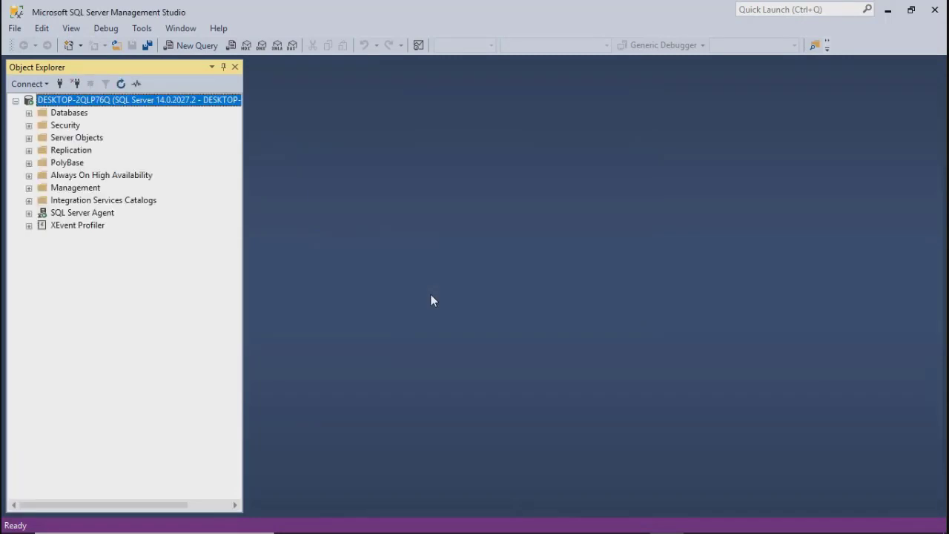
left_click(29, 113)
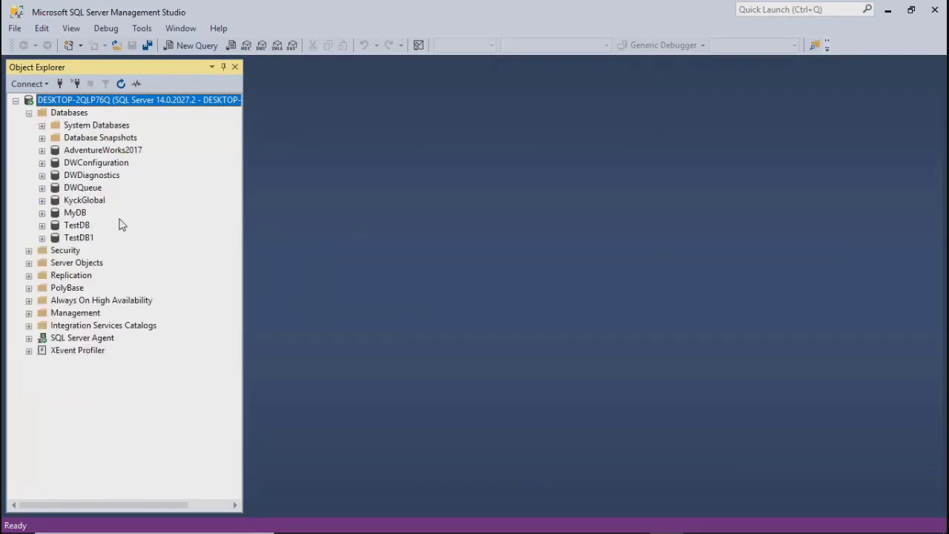
left_click(76, 151)
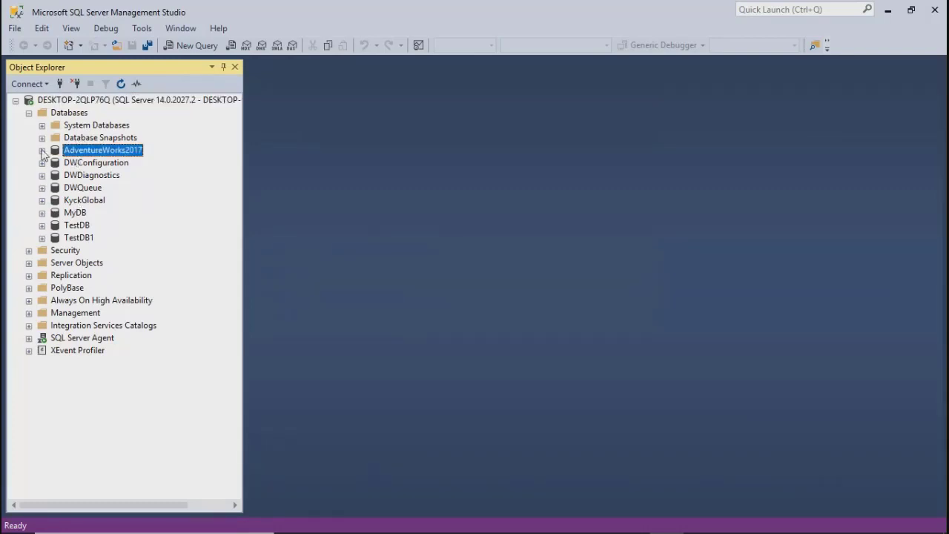
left_click(41, 150)
left_click(55, 175)
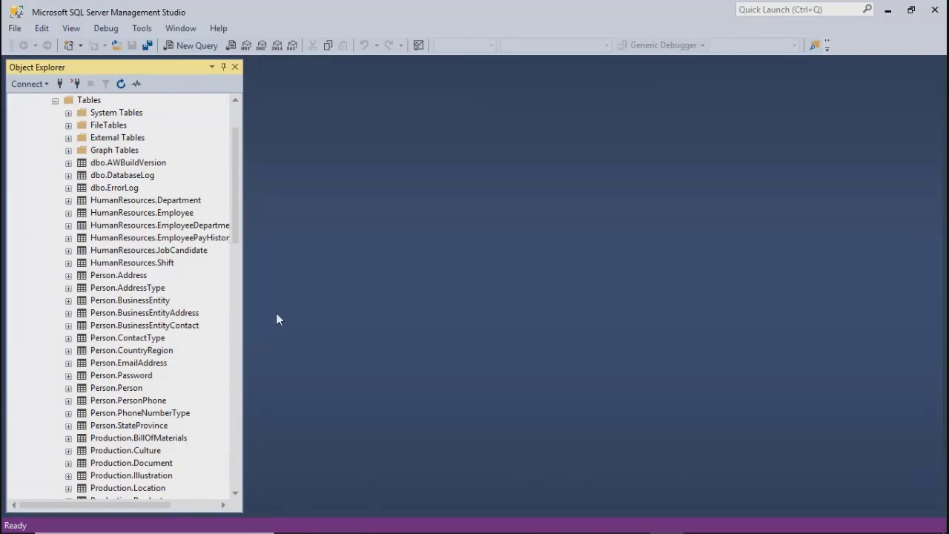
Switch to Power BI Desktop and start getting data from a SQL Server database
left_click(888, 11)
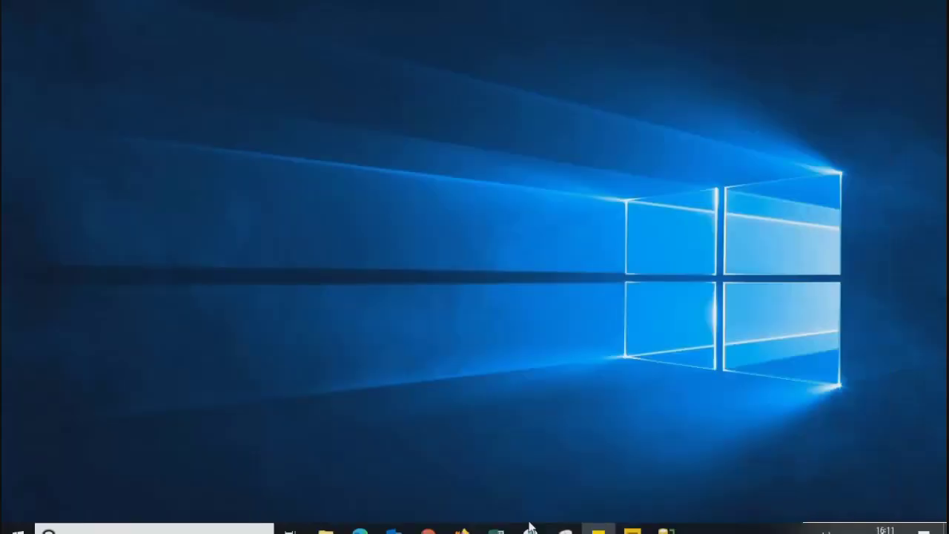
left_click(636, 523)
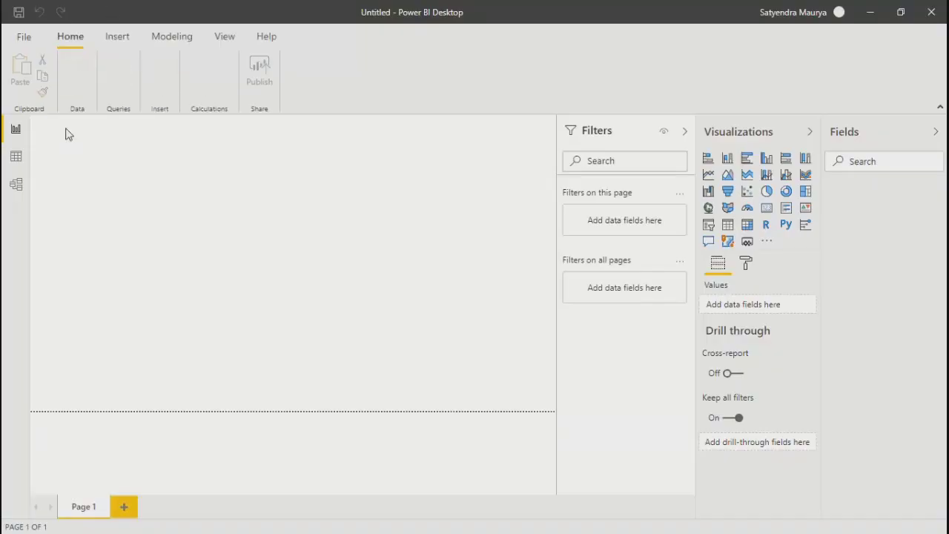
left_click(129, 90)
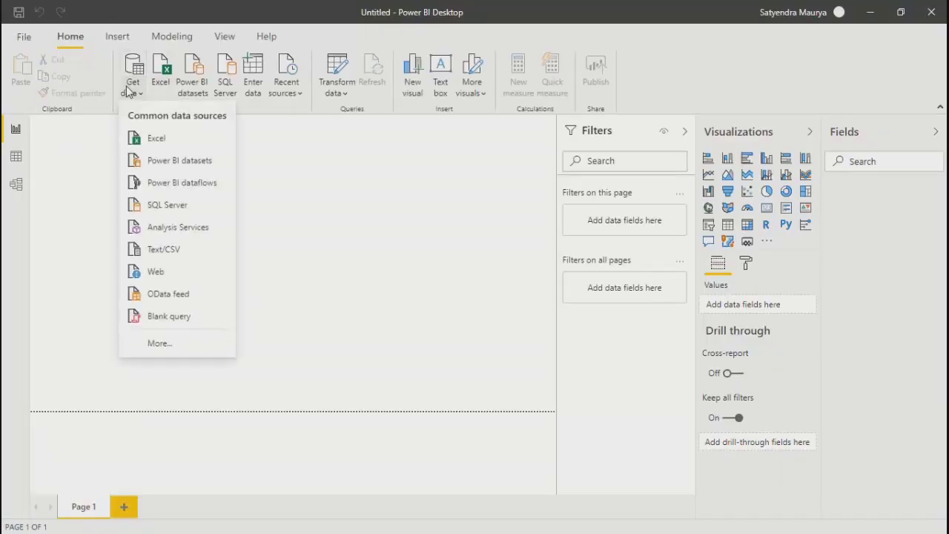
left_click(164, 209)
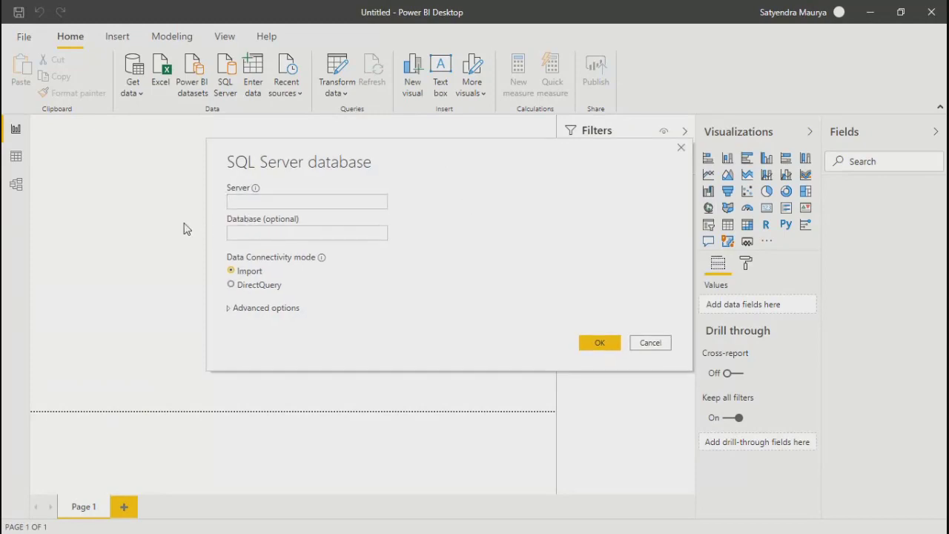
left_click(264, 202)
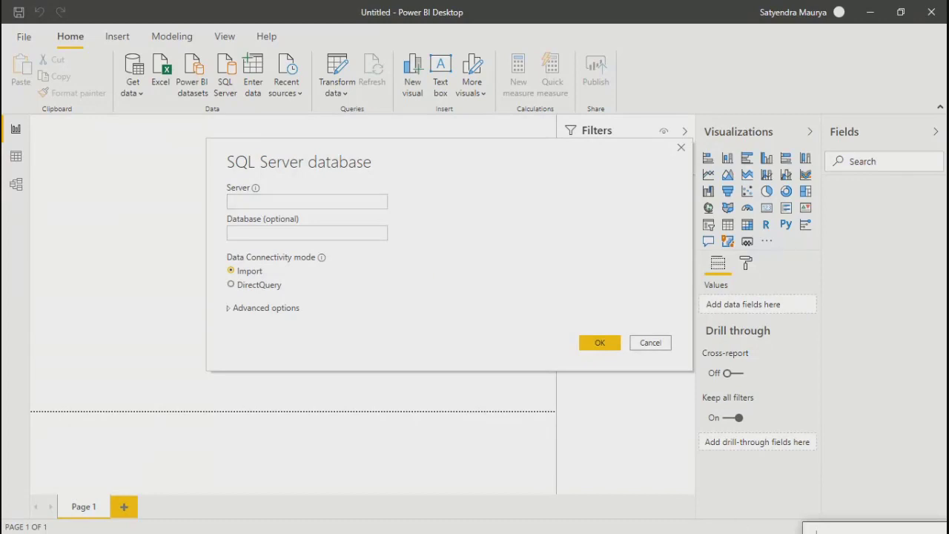
Switch to SQL Server Management Studio and copy the server name from a new Database Engine connection dialog
key("alt+Tab")
key("alt+Tab")
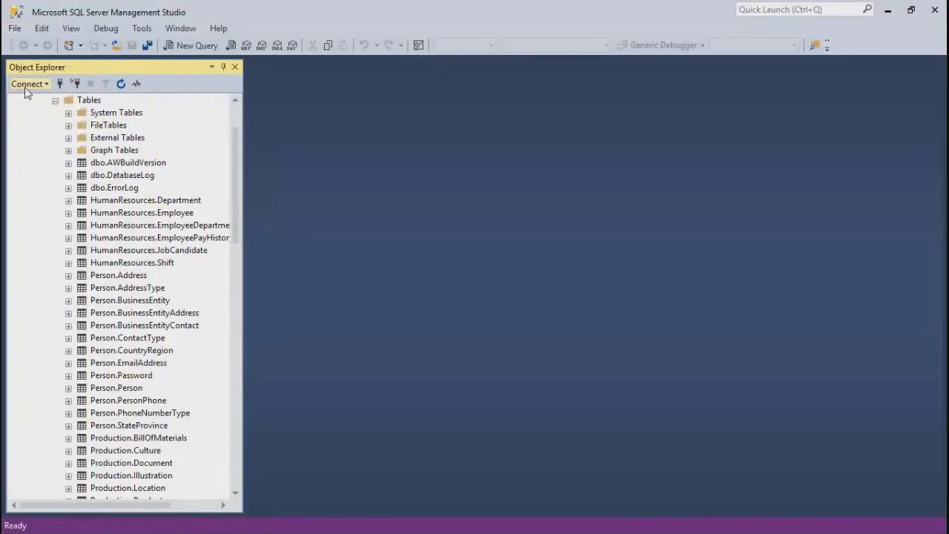
left_click(26, 84)
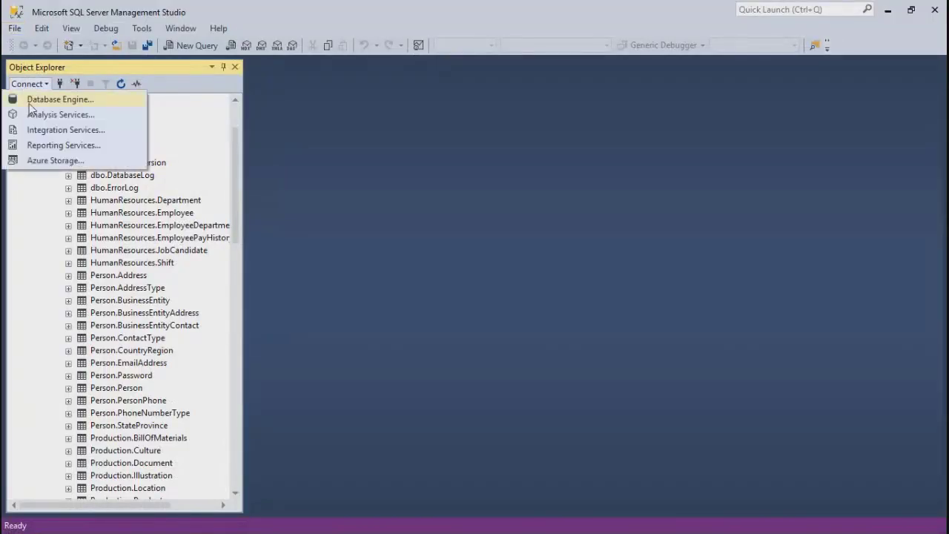
left_click(29, 103)
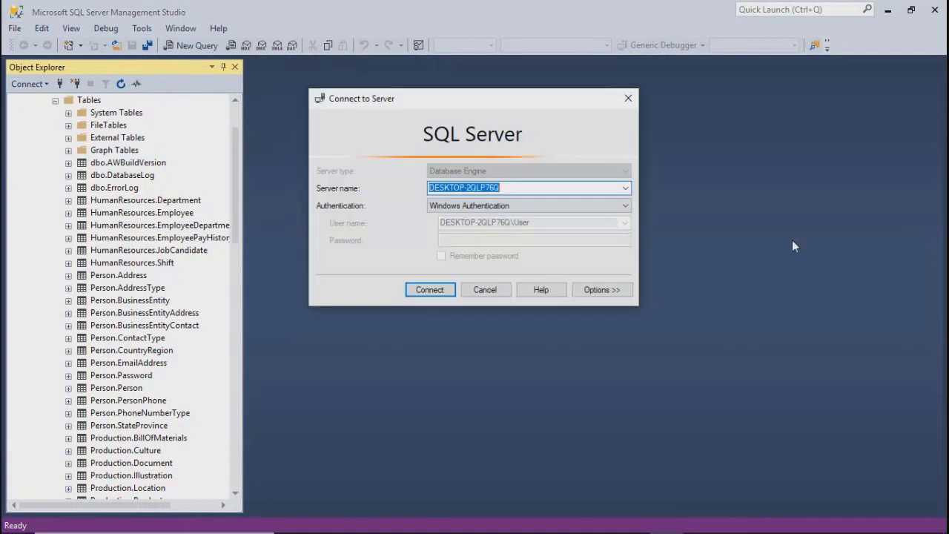
left_click(528, 190)
double_click(527, 190)
key("ctrl+c")
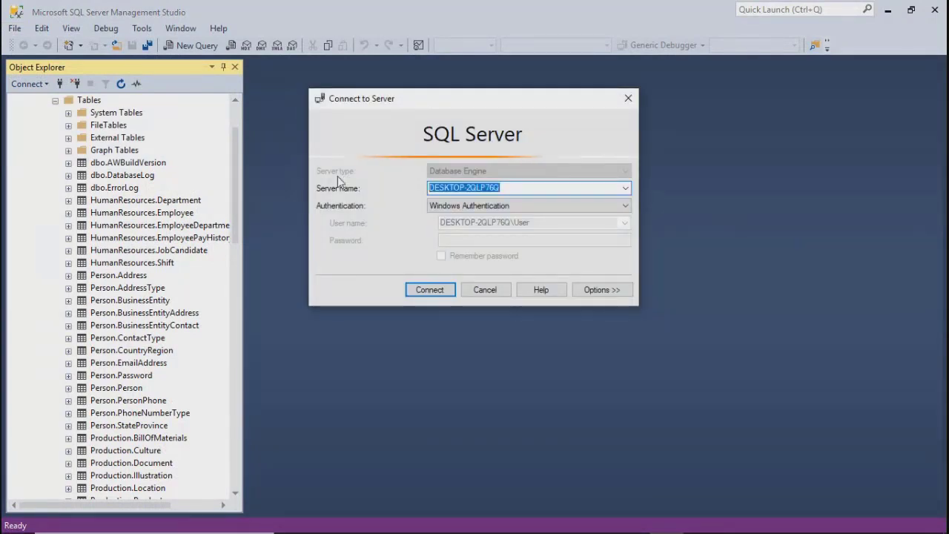
Switch back to Power BI Desktop and enter DESKTOP-2QLP76Q as the server of the SQL Server connection
key("alt+Tab")
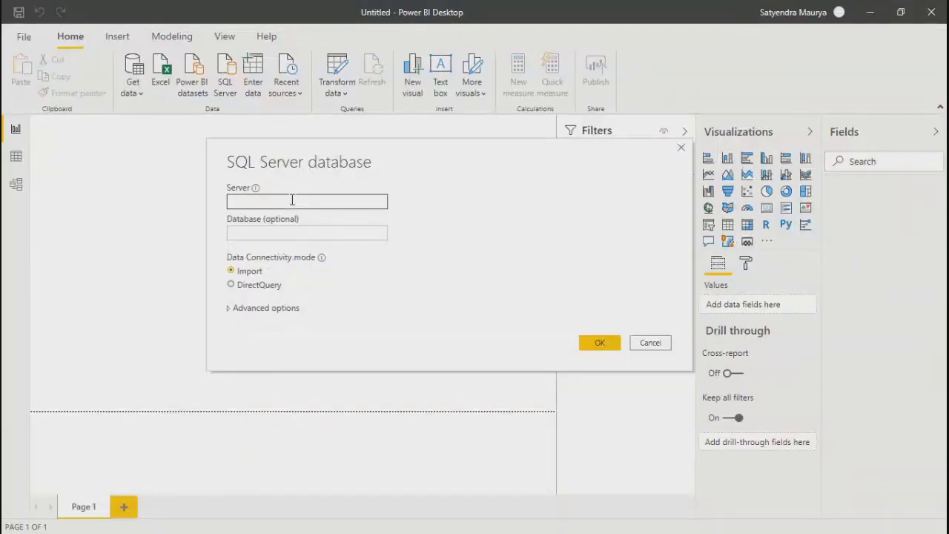
left_click(292, 200)
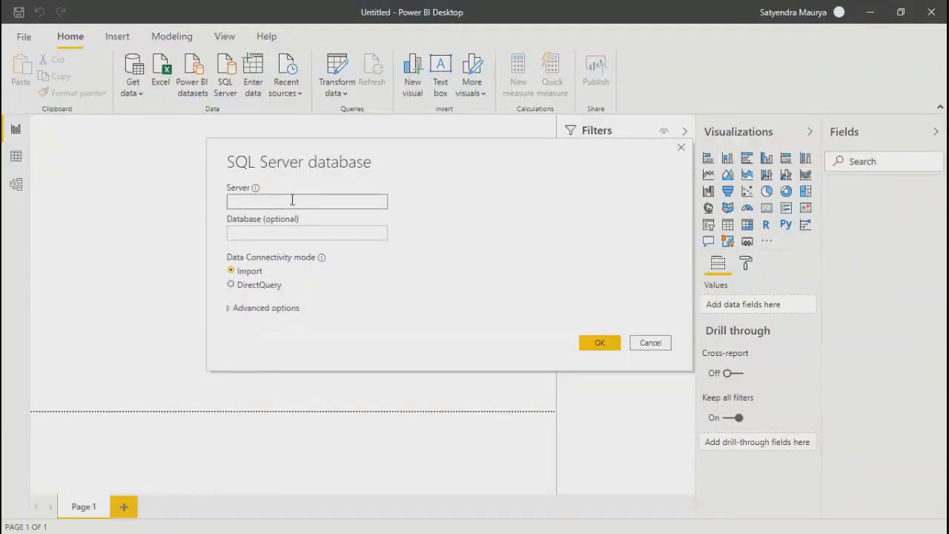
key("ctrl+v")
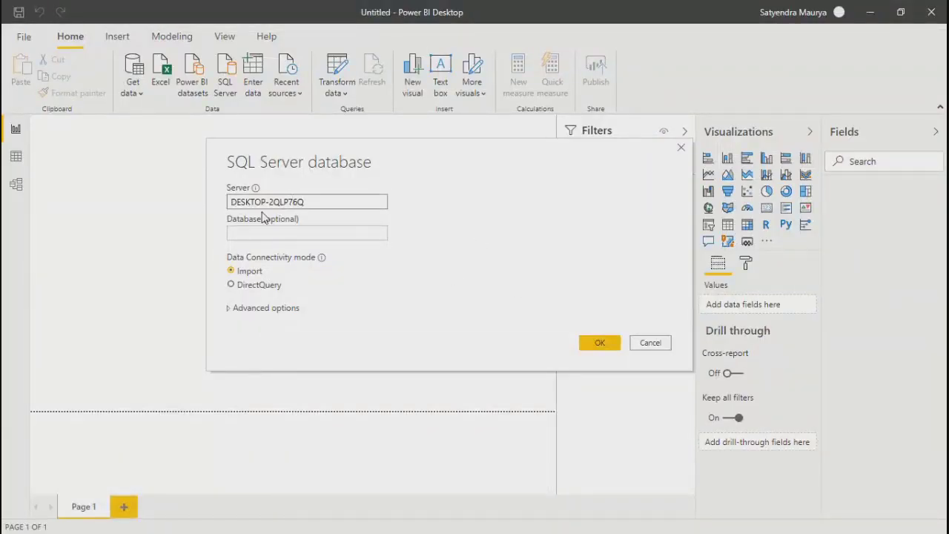
Examine the optional database setting and the advanced options for command timeout, SQL statement, relationship columns, hierarchy navigation and failover support
left_click(294, 231)
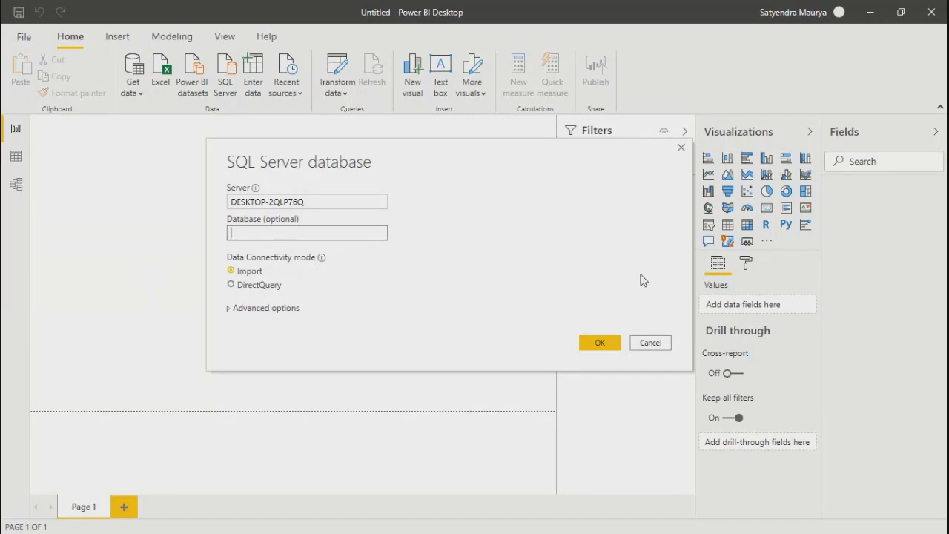
left_click(232, 310)
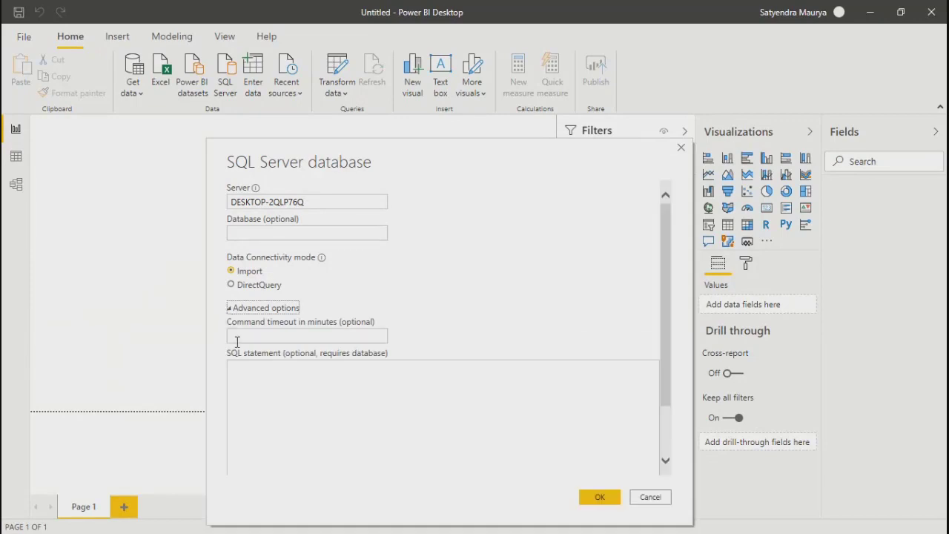
left_click_drag(668, 291, 669, 101)
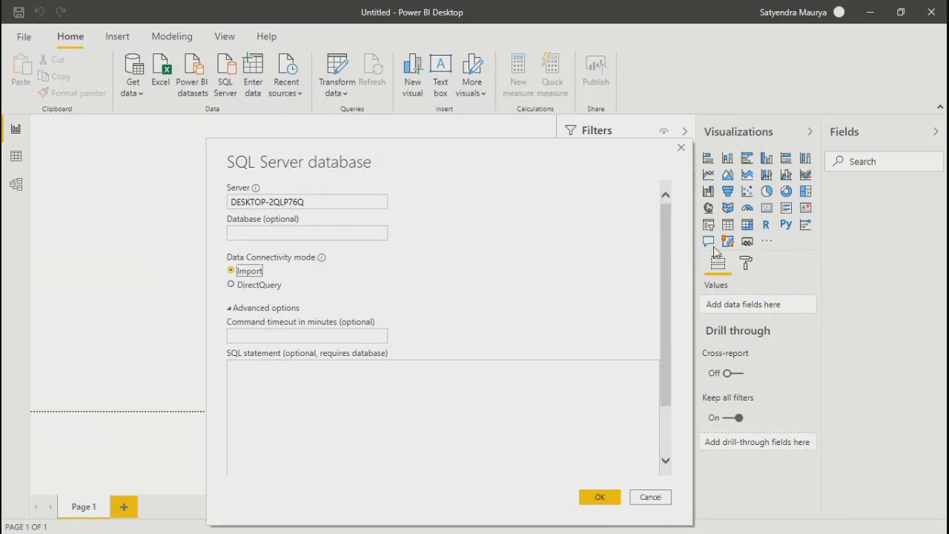
mouse_move(669, 229)
left_mouse_down()
mouse_move(672, 346)
mouse_move(675, 217)
left_mouse_up()
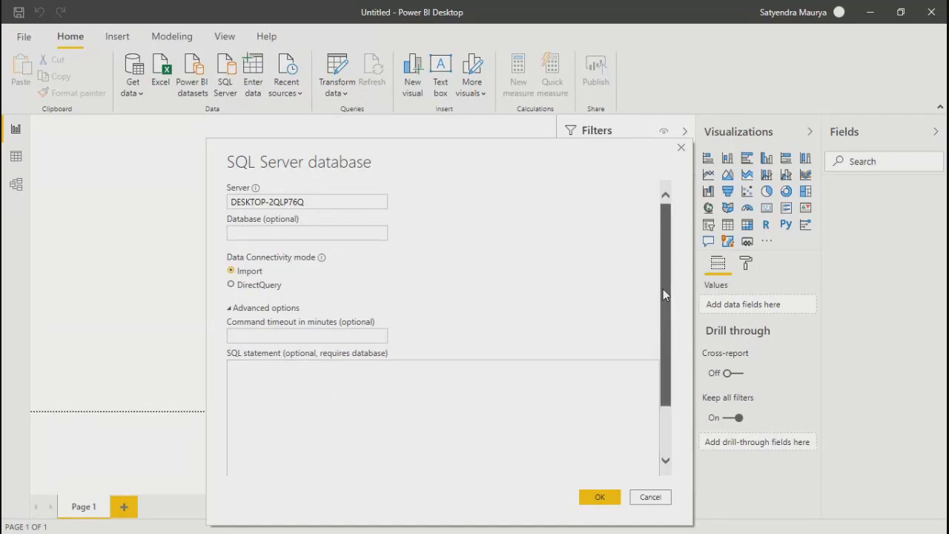
scroll(663, 289, "down", 2)
scroll(675, 295, "up", 2)
left_click(236, 232)
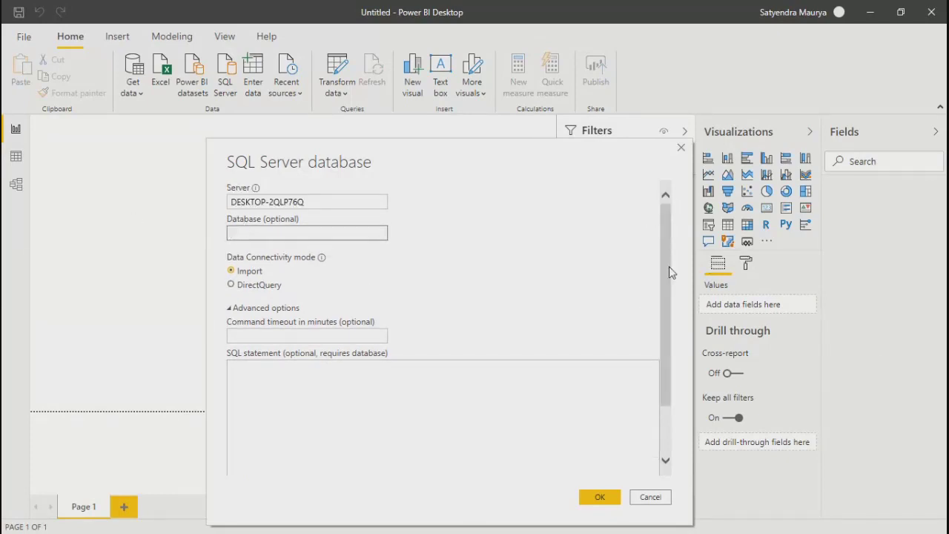
left_click_drag(673, 272, 673, 339)
left_click(381, 363)
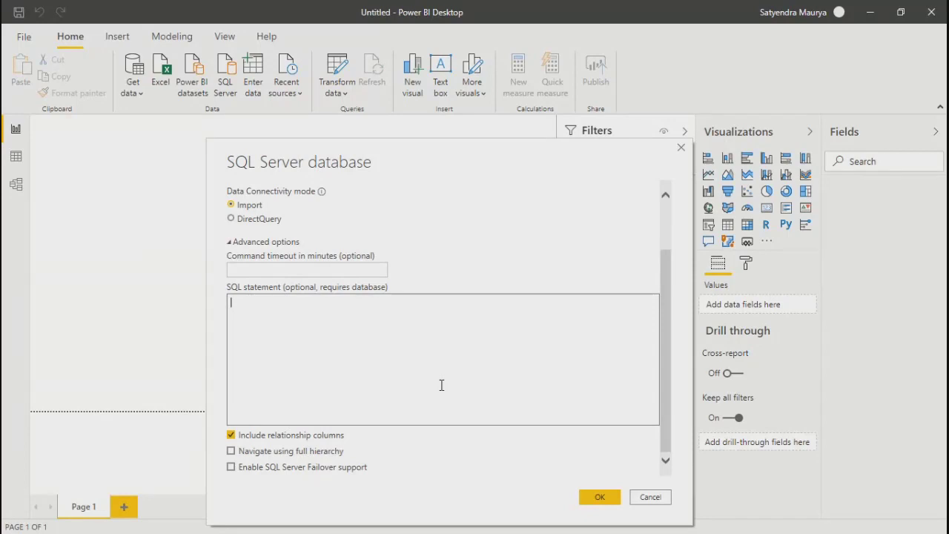
scroll(282, 451, "up", 3)
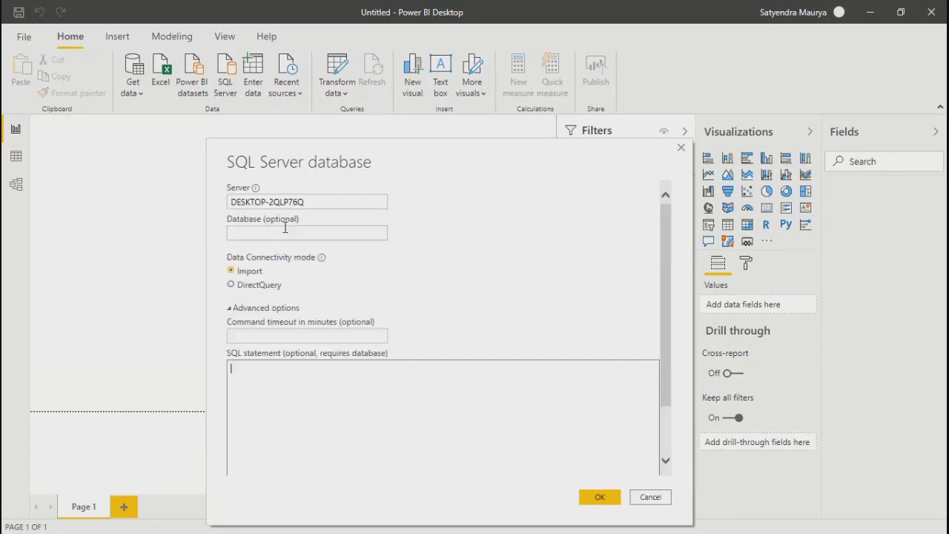
left_click(248, 234)
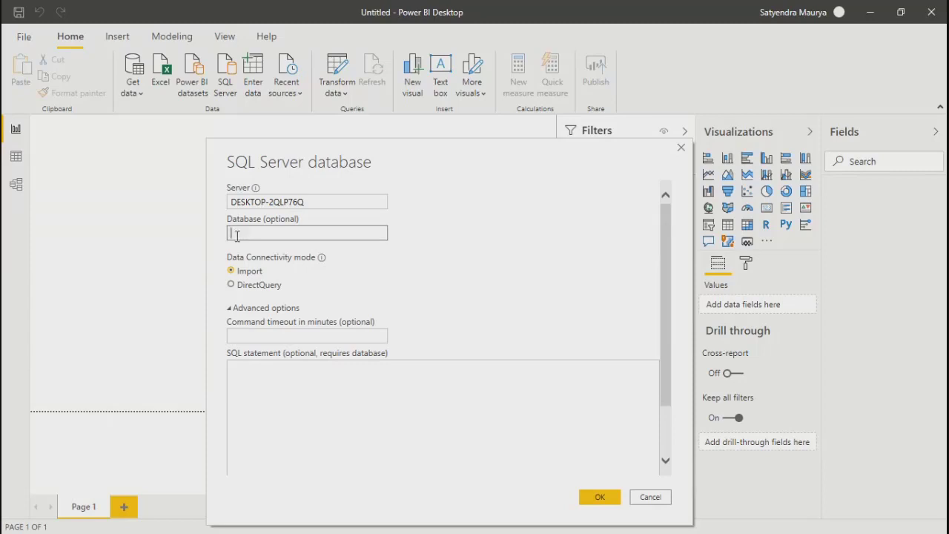
left_click(346, 434)
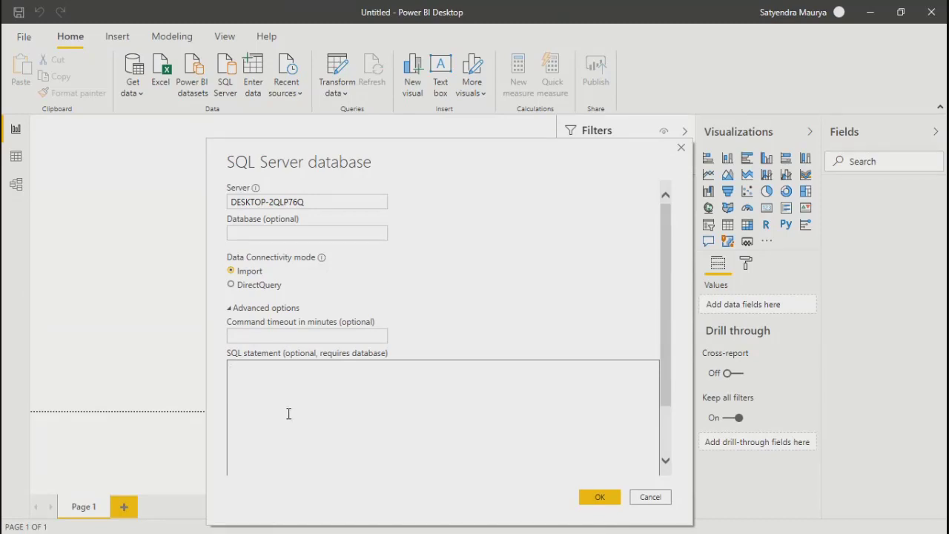
left_click(236, 334)
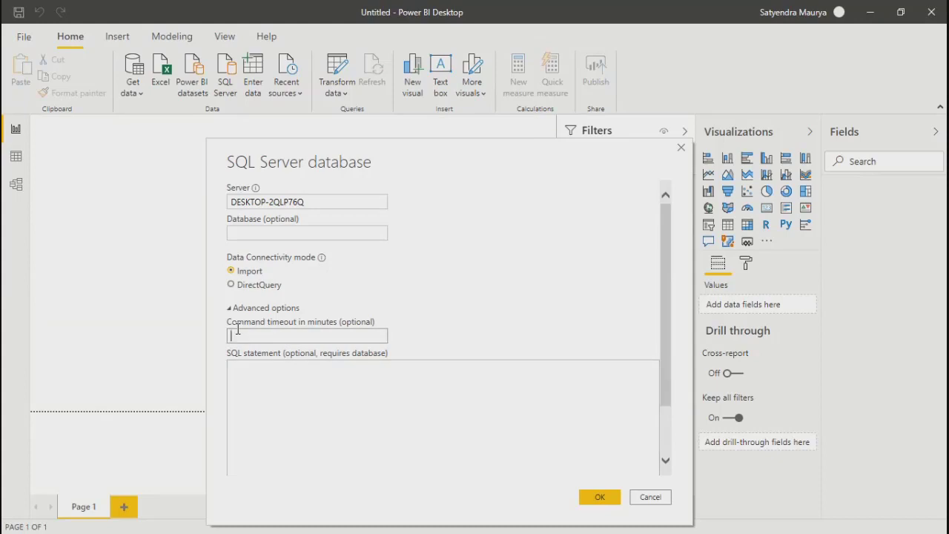
left_click(333, 342)
left_click(642, 371)
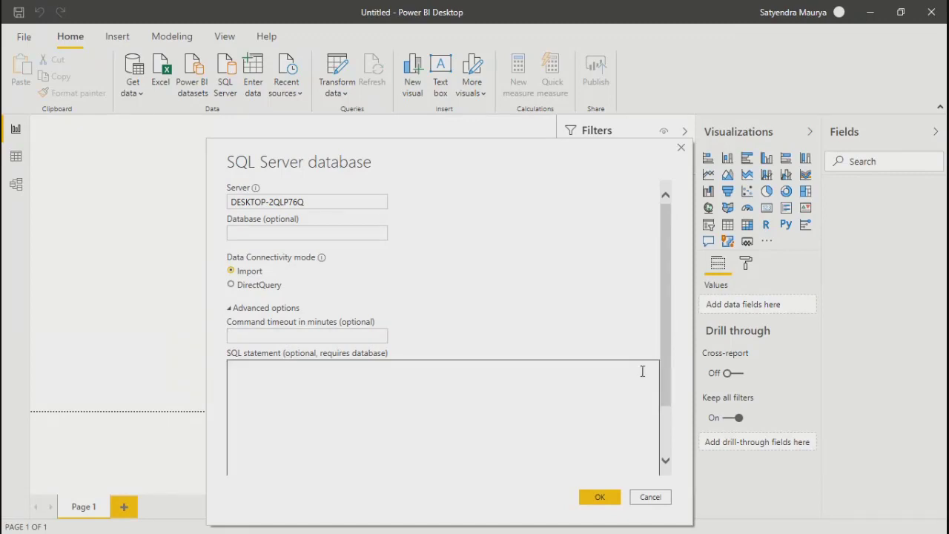
left_click_drag(664, 360, 677, 435)
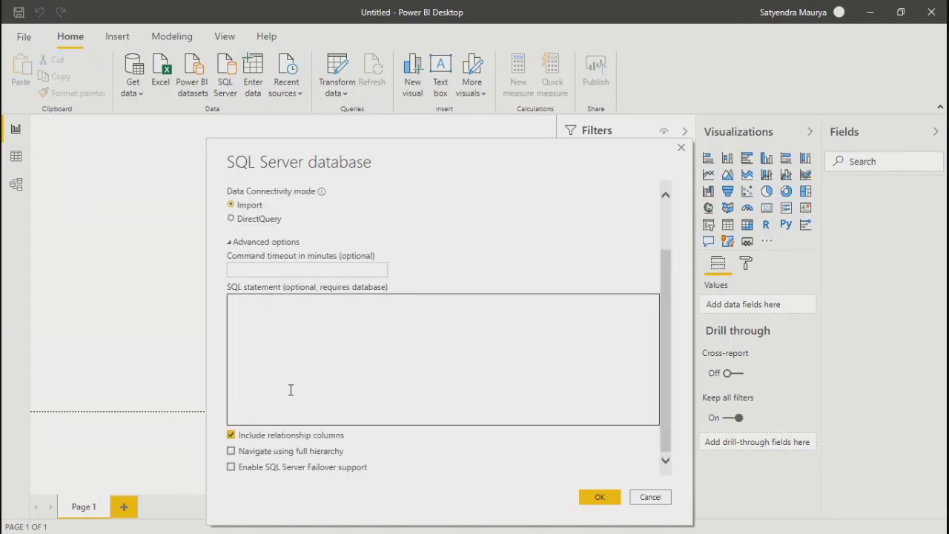
scroll(290, 390, "up", 2)
scroll(304, 413, "down", 2)
scroll(302, 413, "up", 2)
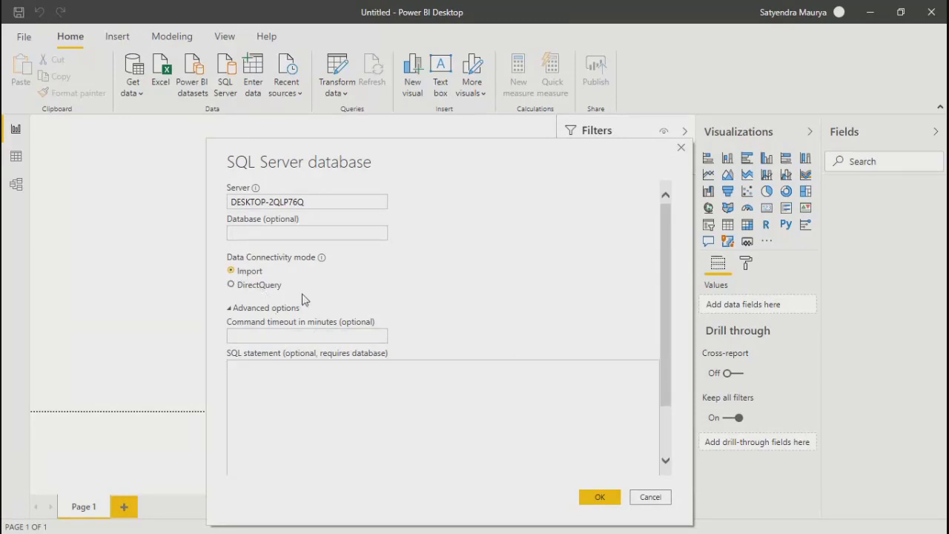
Choose Import as the data connectivity mode and connect to the server
left_click(248, 293)
left_click(254, 271)
left_click(597, 496)
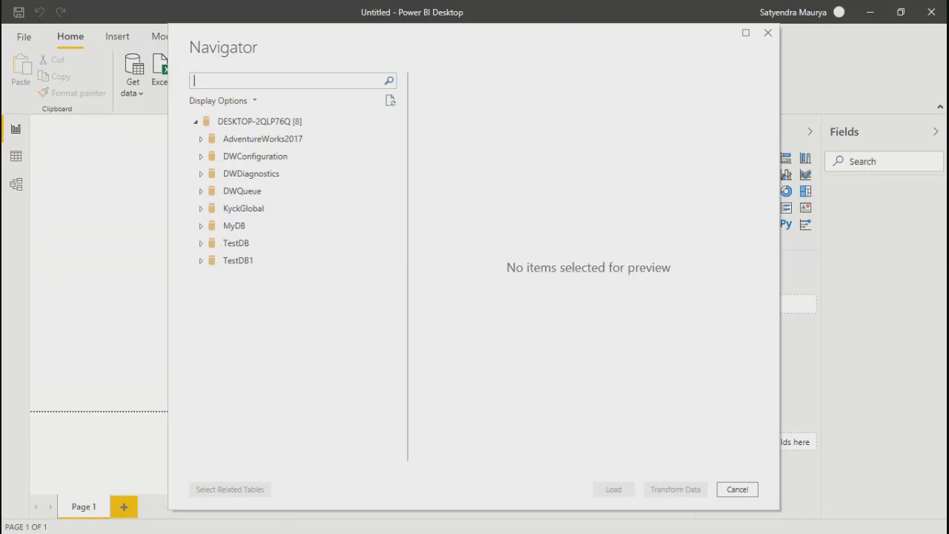
Switch to SQL Server Management Studio, dismiss the server connection dialog, and collapse AdventureWorks2017 in Object Explorer to review the server's database list
key("alt+Tab")
key("Tab")
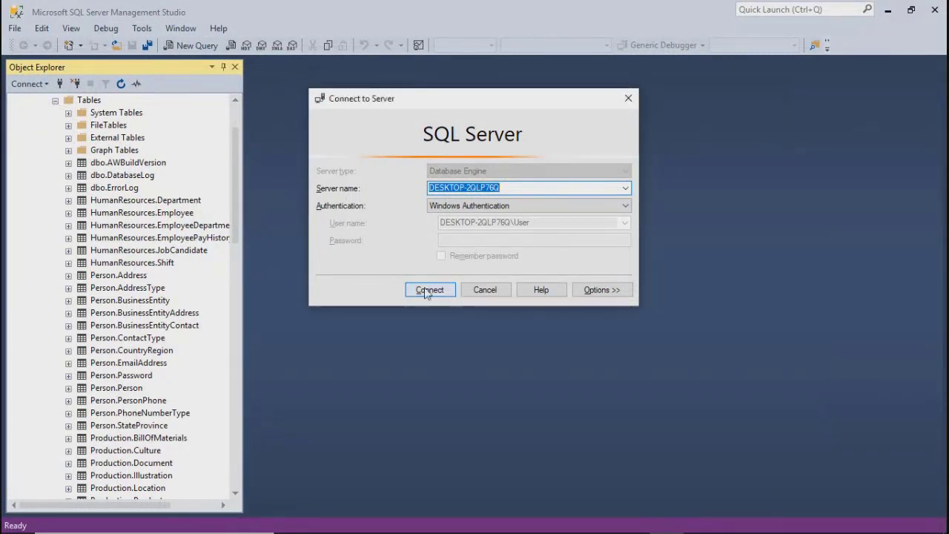
left_click(464, 290)
left_click(55, 99)
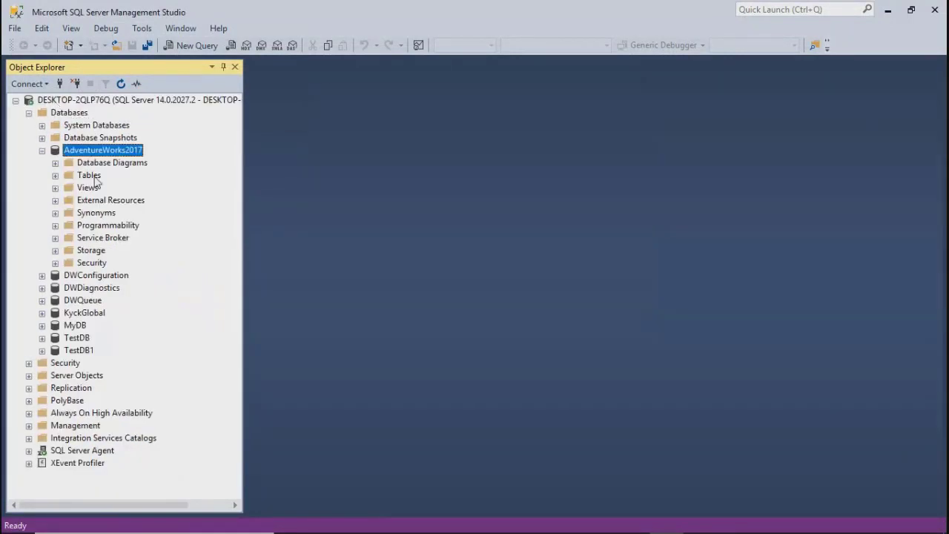
left_click(42, 150)
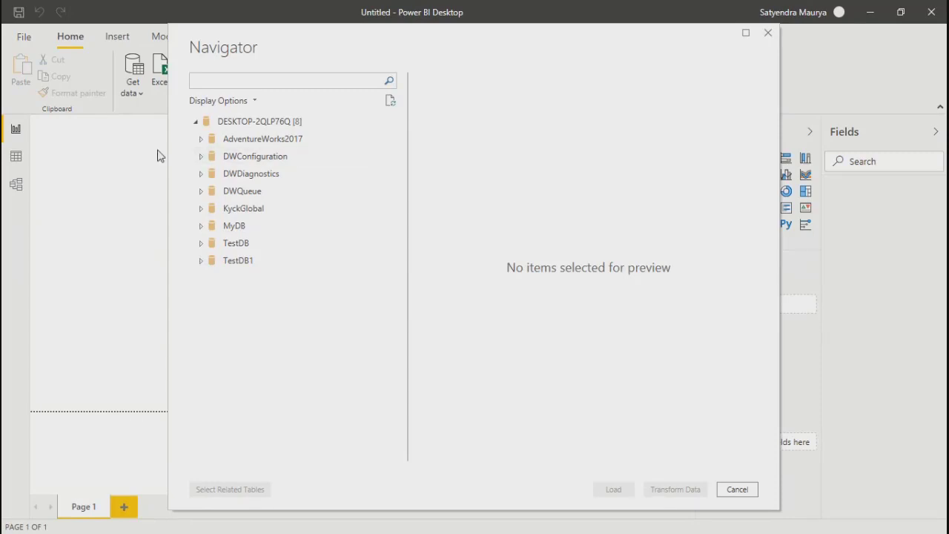
Back in Power BI Desktop, expand AdventureWorks2017 in the Navigator and look through its views, tables and functions
left_click(202, 140)
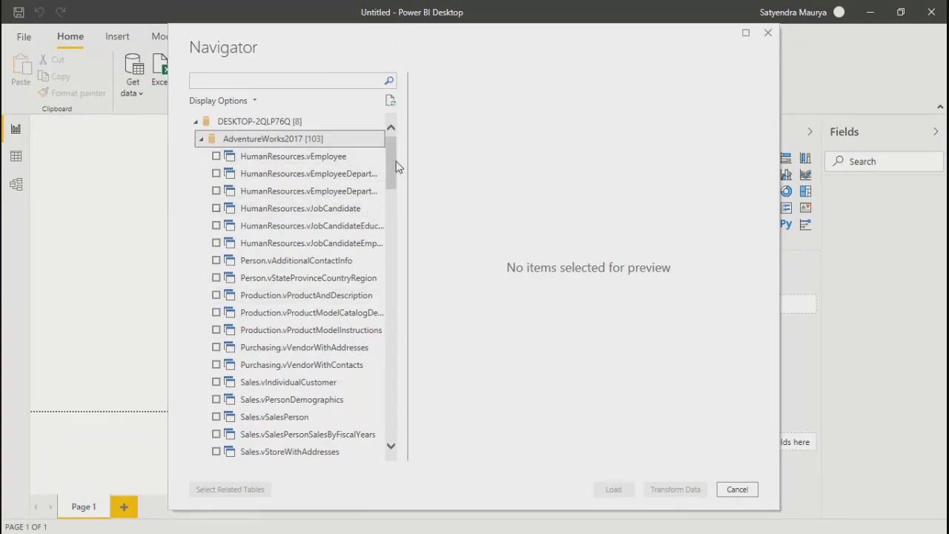
scroll(385, 149, "down", 1)
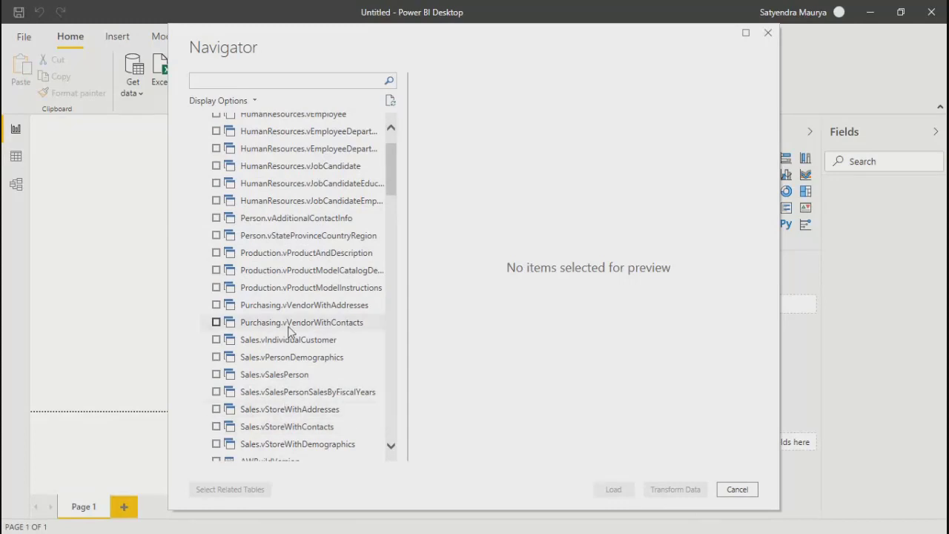
scroll(394, 190, "down", 2)
left_click_drag(394, 189, 406, 352)
left_click_drag(404, 354, 399, 386)
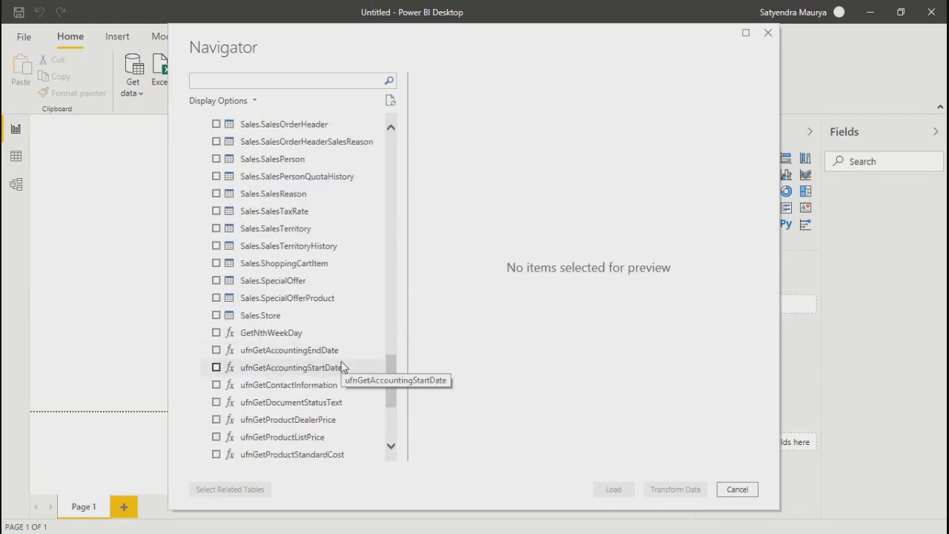
left_click_drag(393, 396, 400, 128)
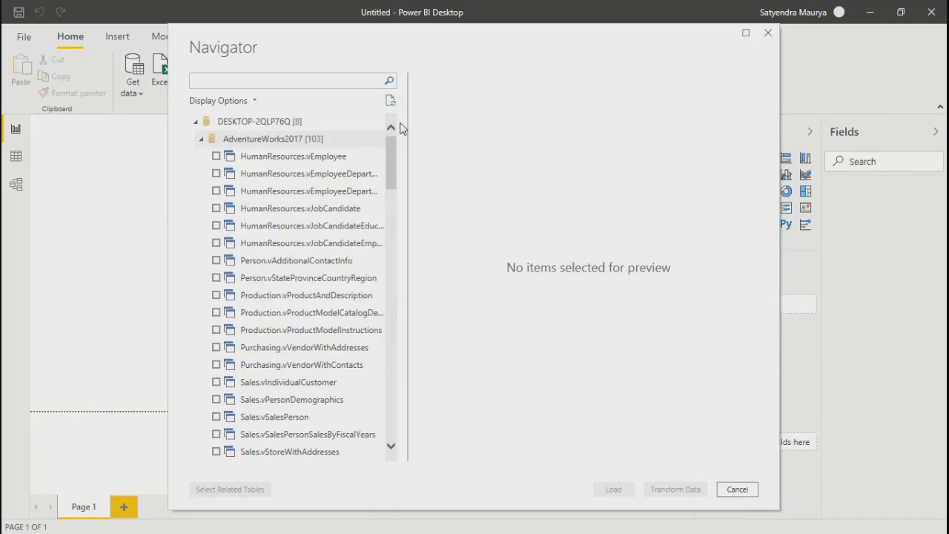
Select the HumanResources.vEmployee view for import and inspect the columns in its data preview
left_click(216, 156)
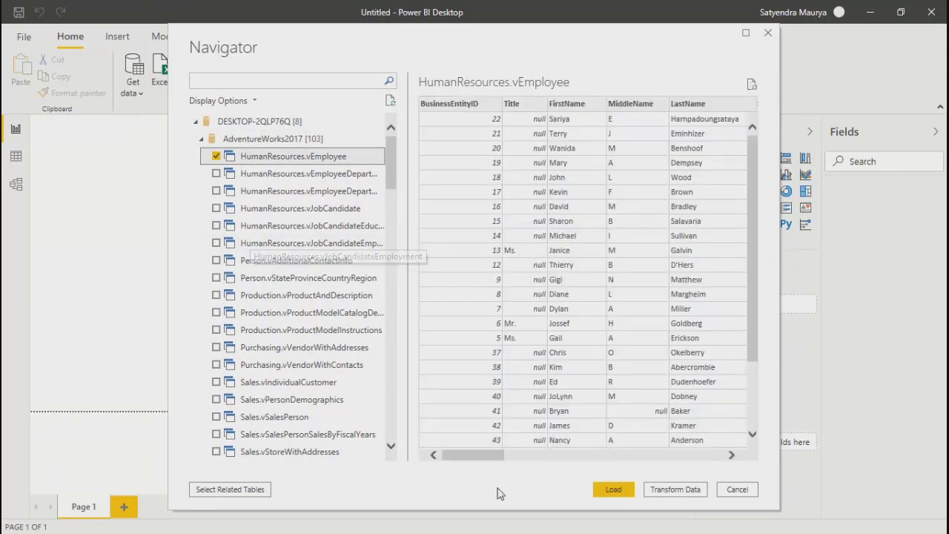
mouse_move(475, 456)
left_mouse_down()
mouse_move(705, 452)
mouse_move(475, 455)
left_mouse_up()
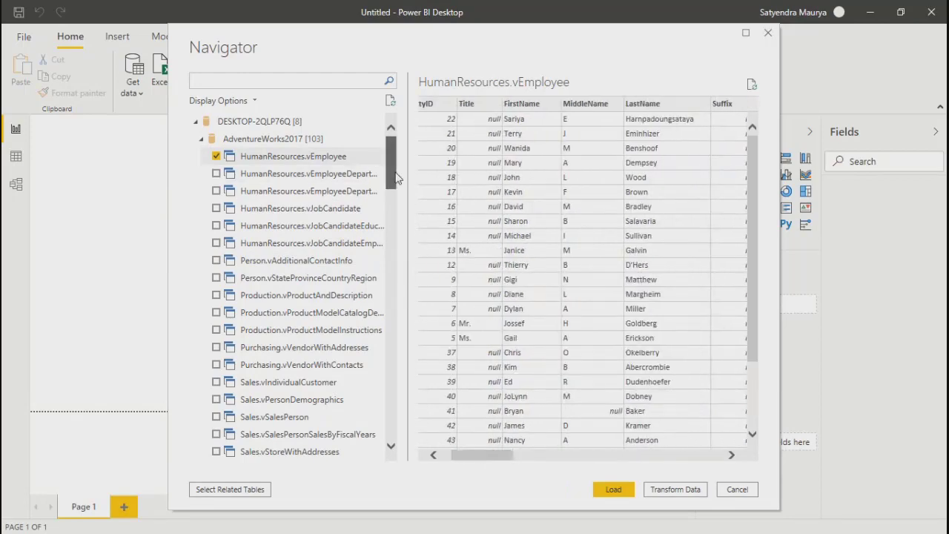
left_click_drag(396, 178, 398, 182)
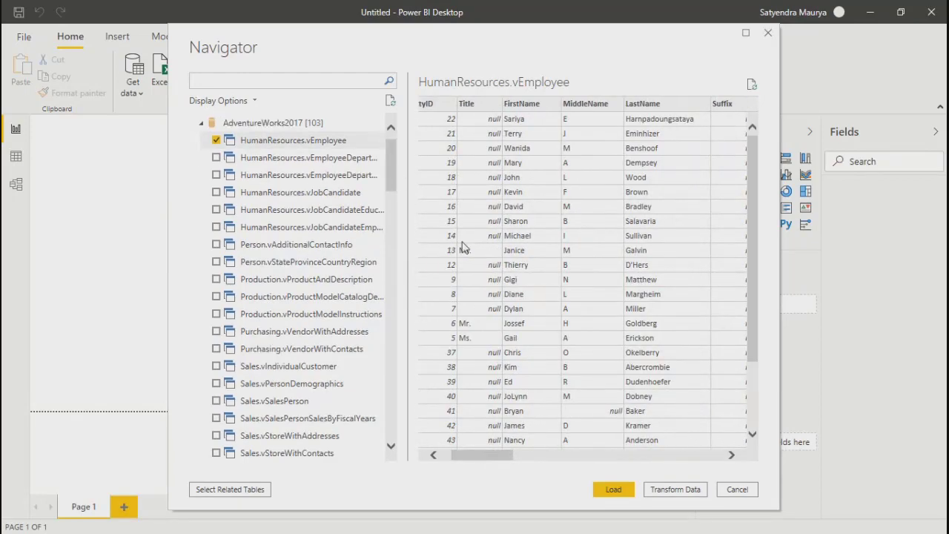
left_click_drag(492, 453, 453, 450)
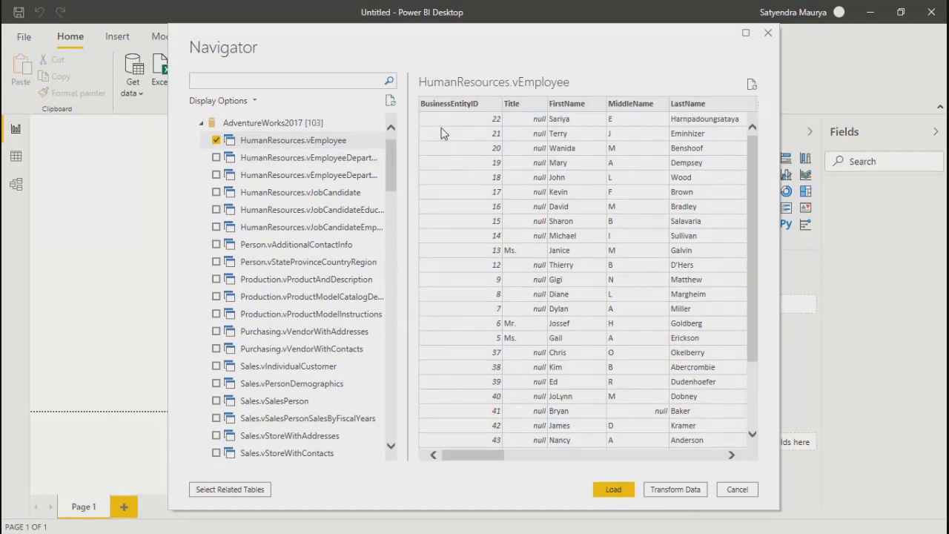
left_click_drag(480, 453, 443, 447)
left_click_drag(449, 455, 215, 330)
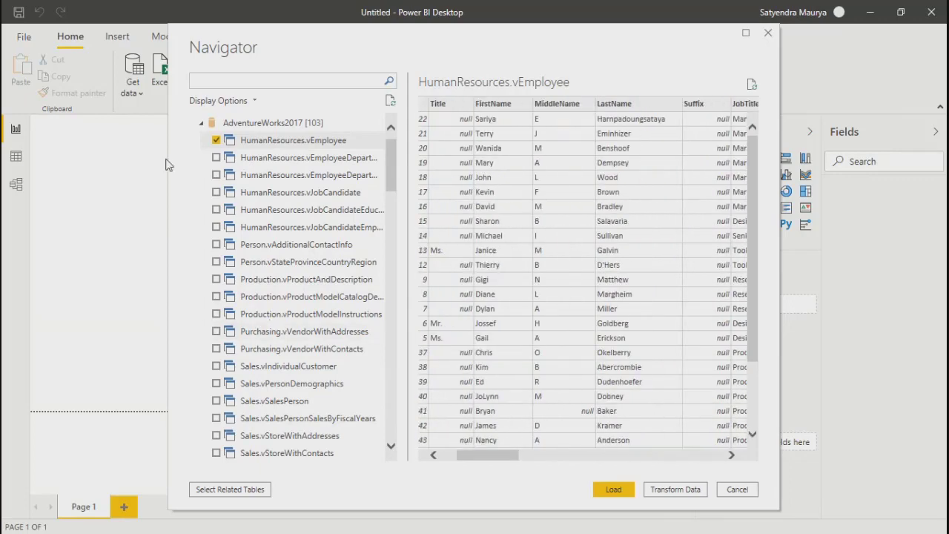
Preview HumanResources.vEmployeeDepartment but leave it unselected, and add the Sales.vSalesPerson view to the selection
left_click(216, 157)
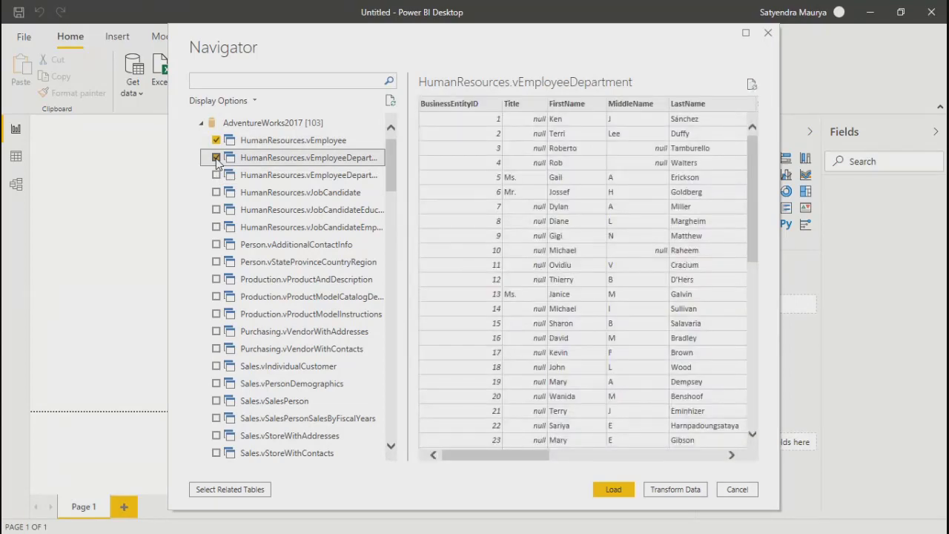
left_click(216, 158)
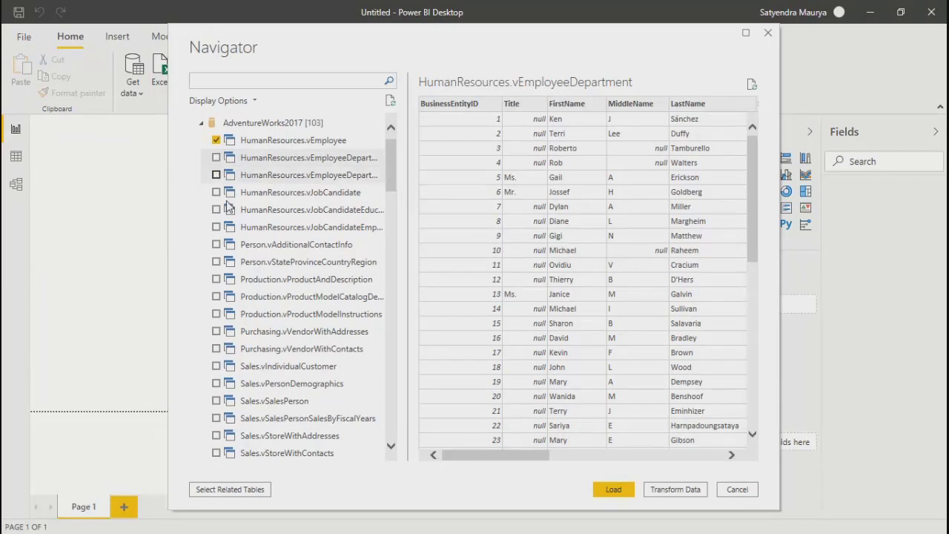
left_click(212, 405)
left_click(216, 401)
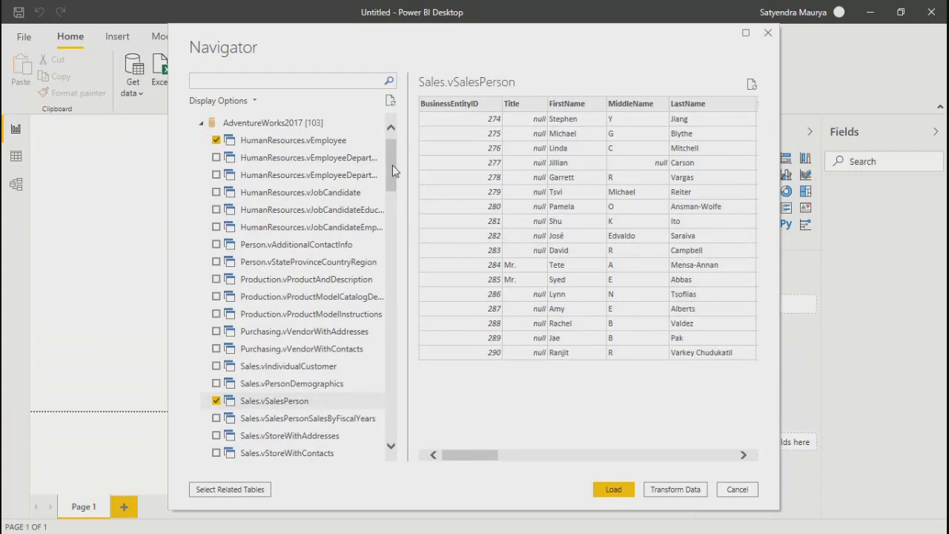
scroll(392, 165, "down", 1)
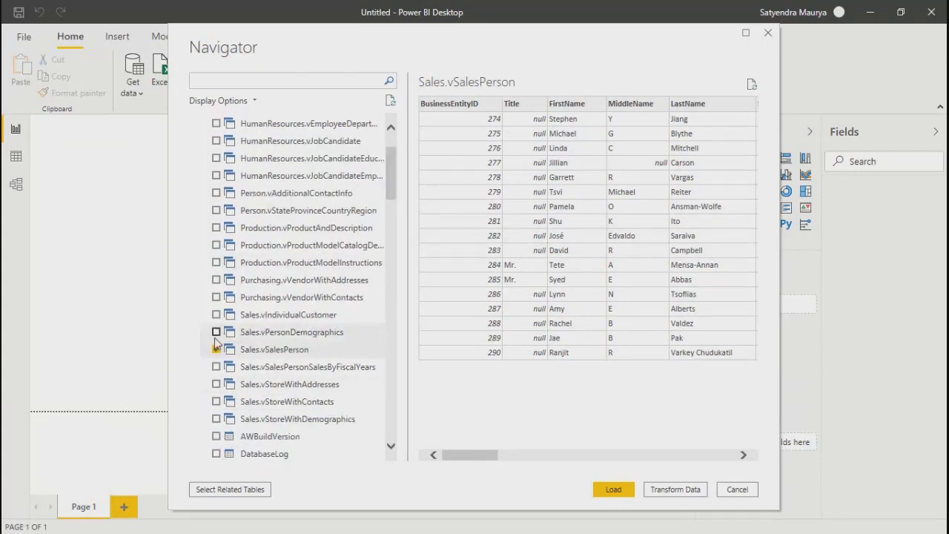
left_click(216, 333)
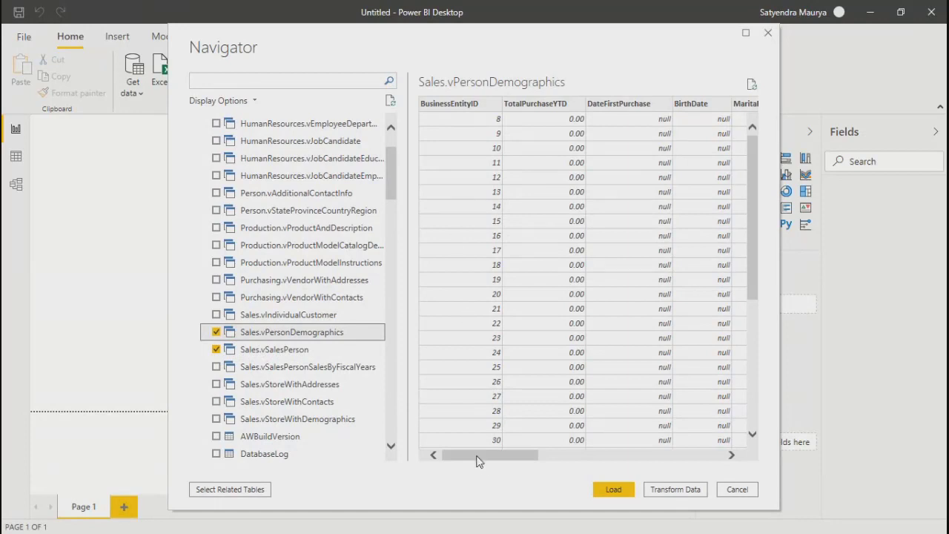
mouse_move(478, 462)
left_mouse_down()
mouse_move(644, 458)
mouse_move(486, 460)
left_mouse_up()
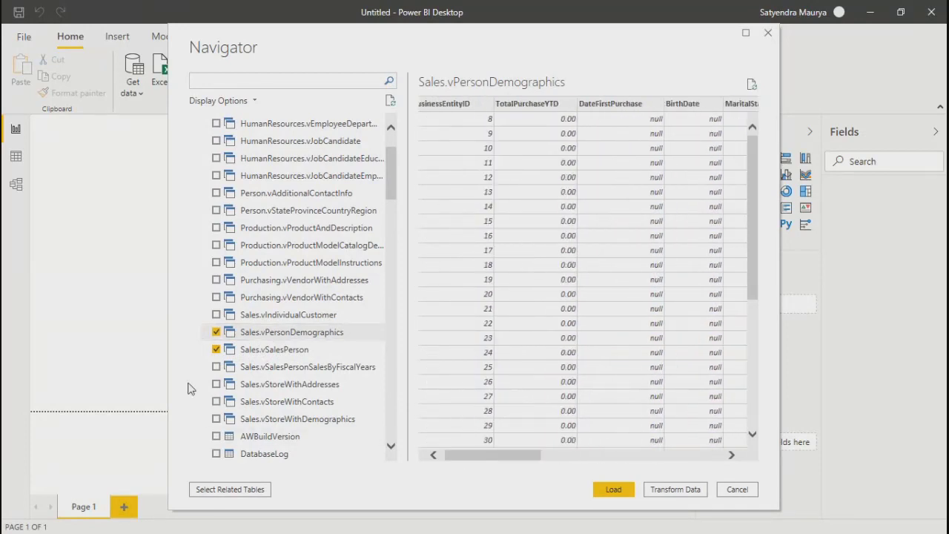
left_click(216, 332)
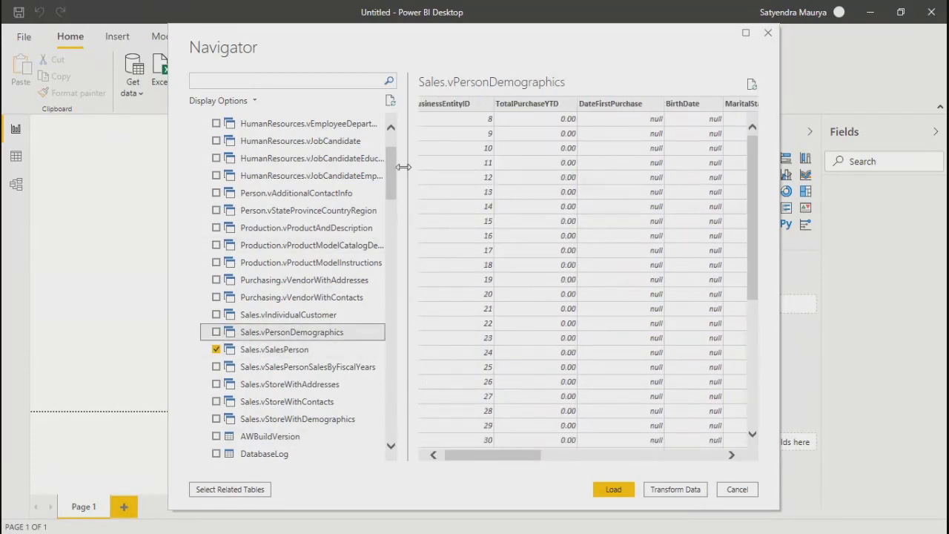
Add the Sales.vIndividualCustomer view to the selection and inspect its data preview
left_click(216, 315)
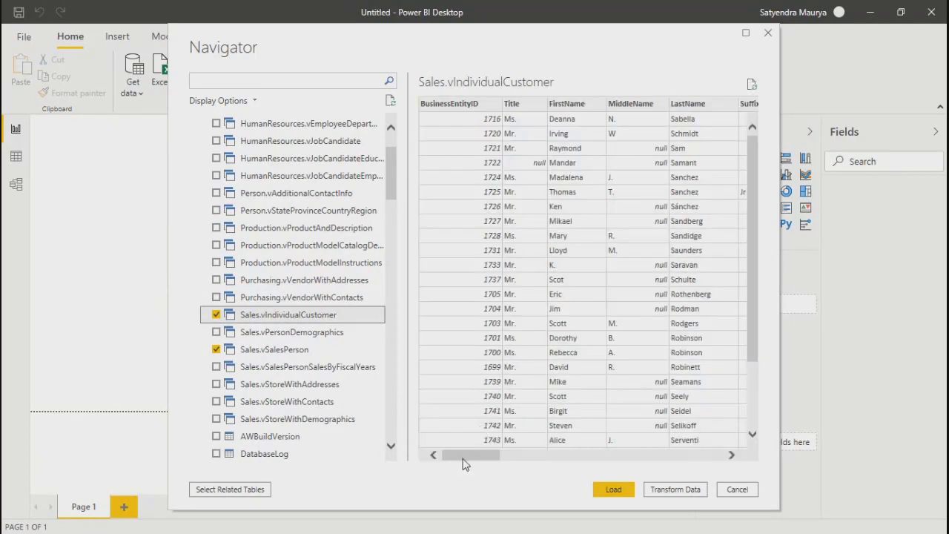
left_click_drag(463, 458, 441, 467)
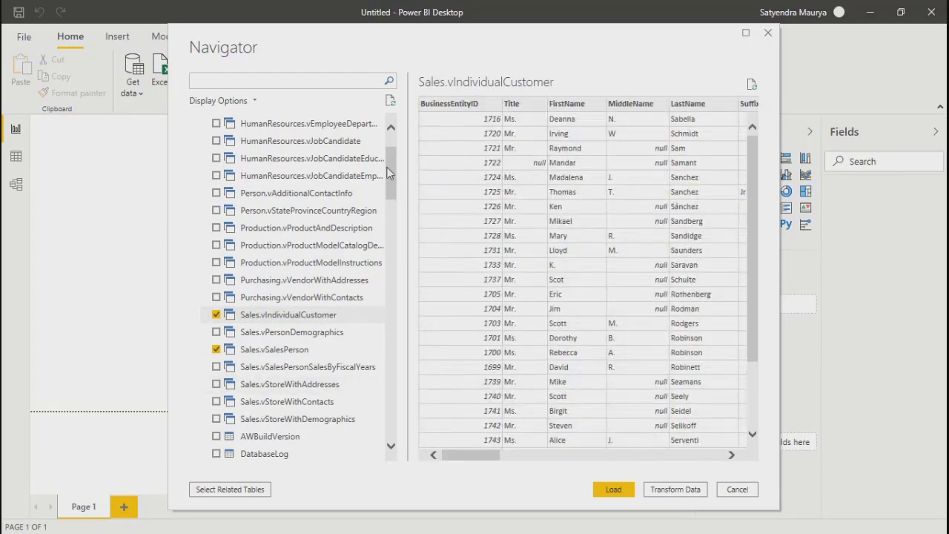
left_click_drag(386, 169, 391, 201)
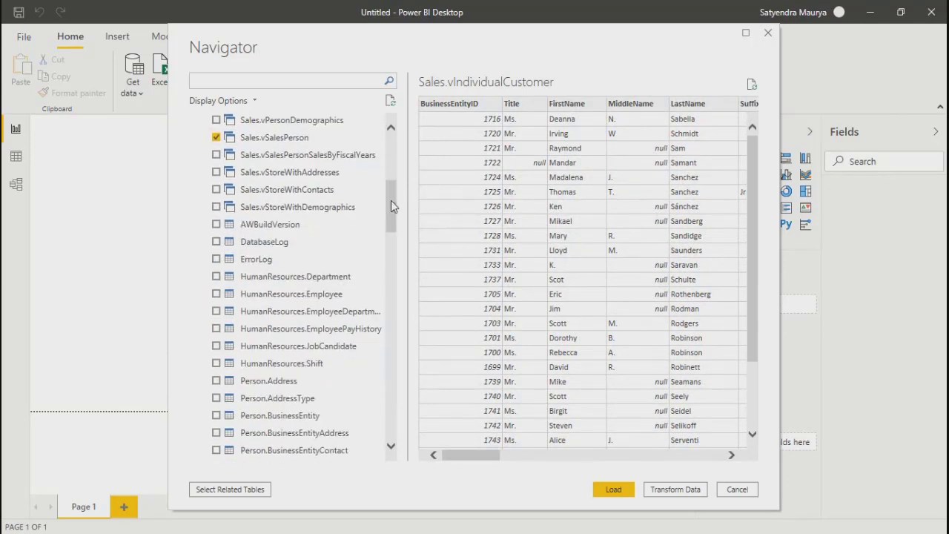
left_click(216, 295)
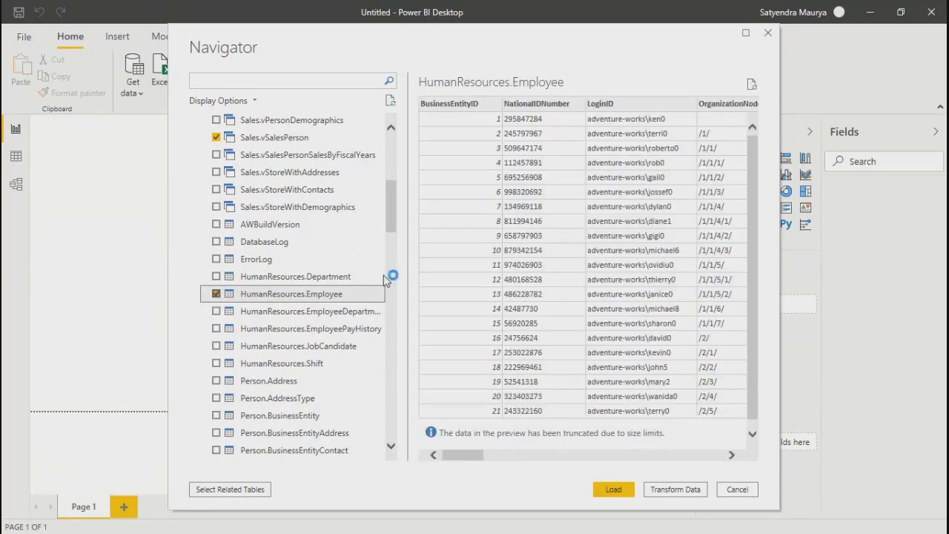
left_click_drag(456, 461, 724, 427)
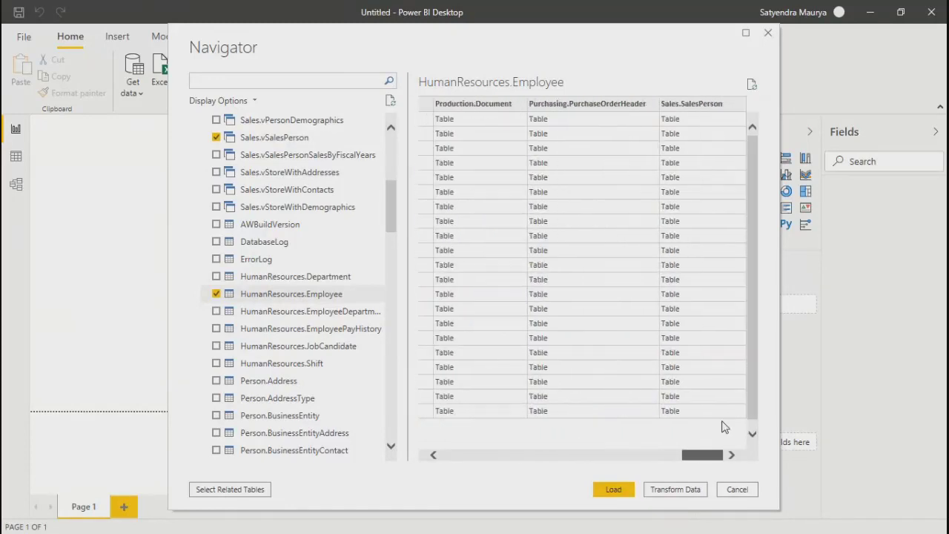
left_click(215, 293)
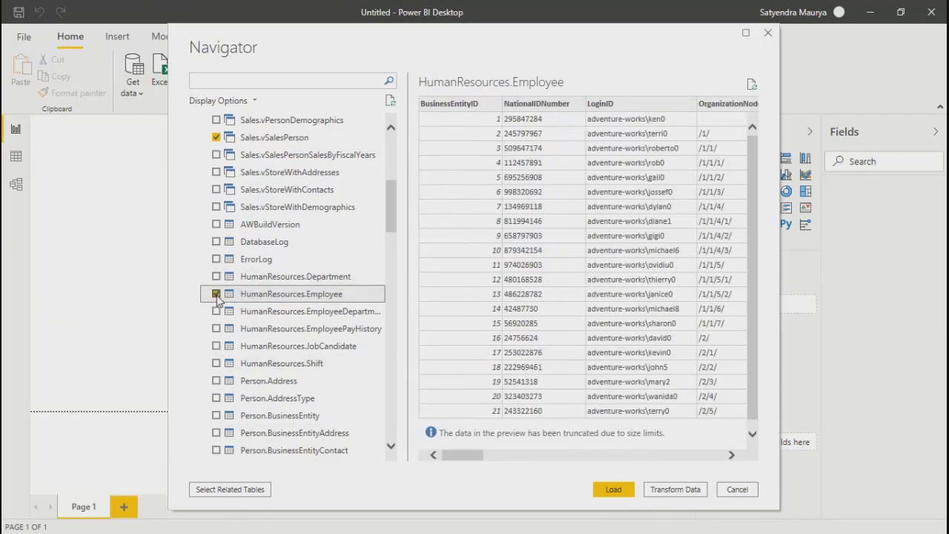
Add the Person.Address table to the selection and open the selected AdventureWorks2017 items in Power Query Editor for transformation
left_click(216, 382)
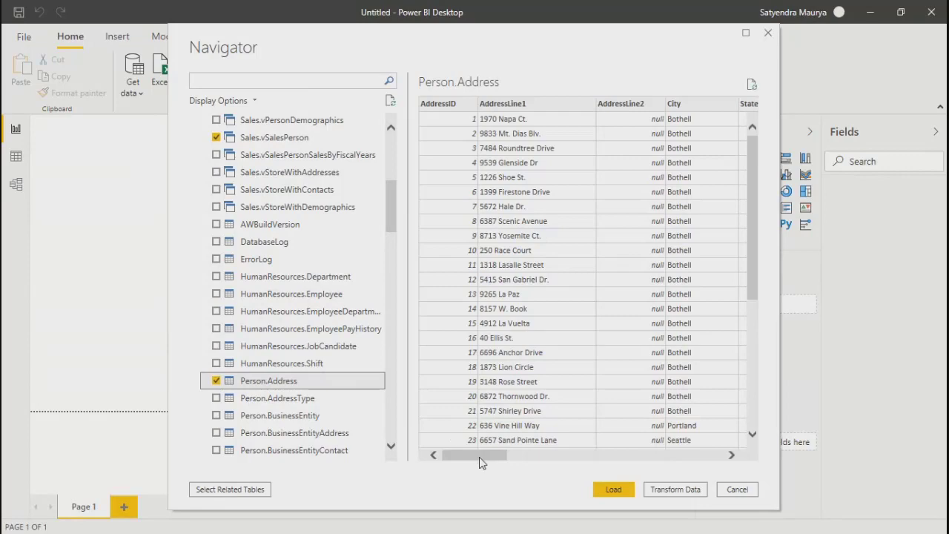
left_click_drag(479, 457, 445, 455)
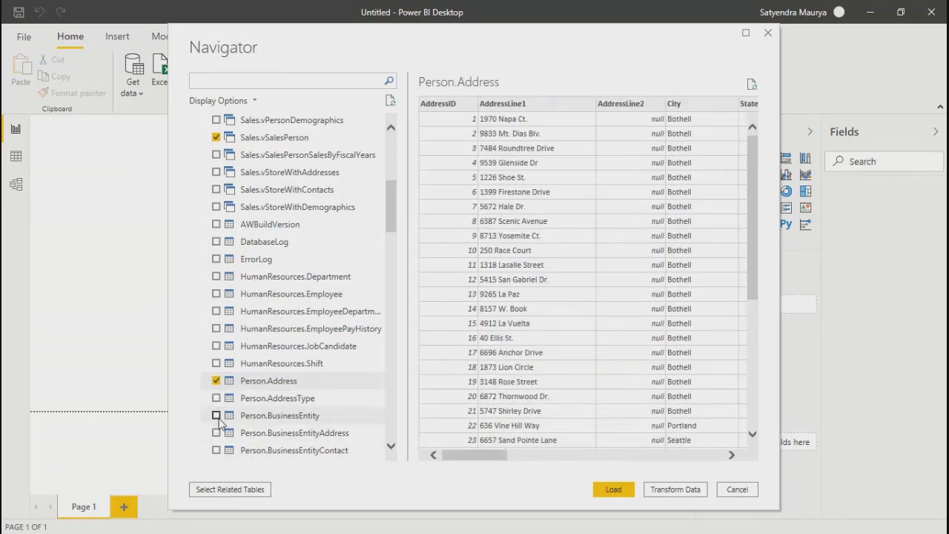
left_click_drag(395, 225, 390, 134)
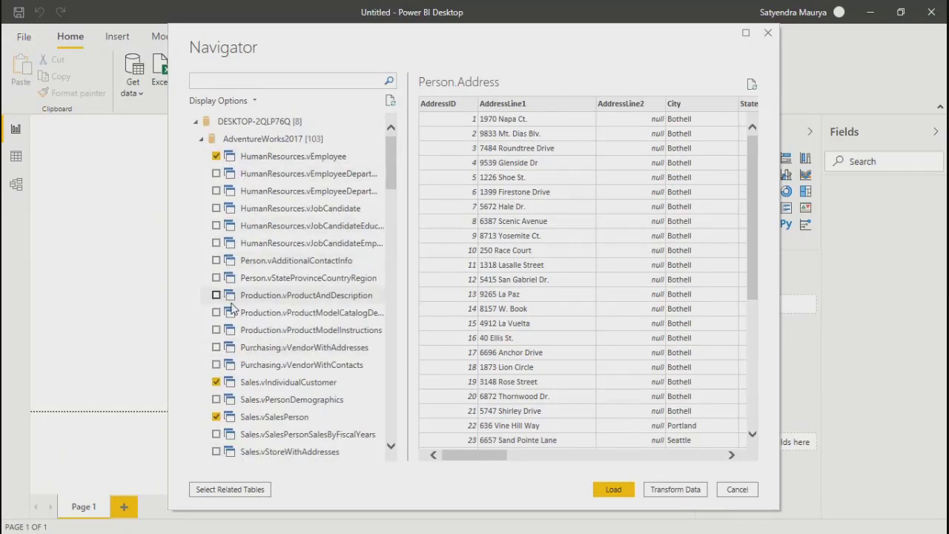
left_click(200, 143)
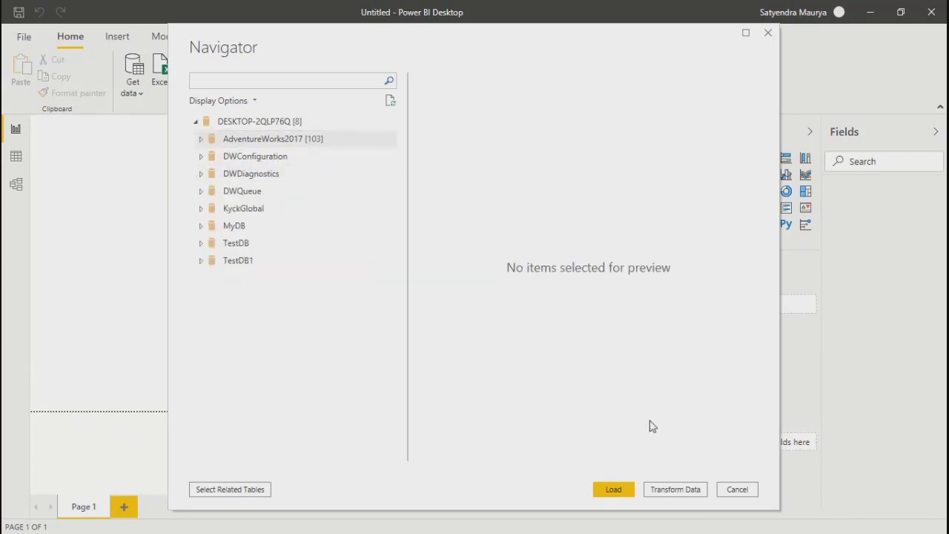
left_click(674, 492)
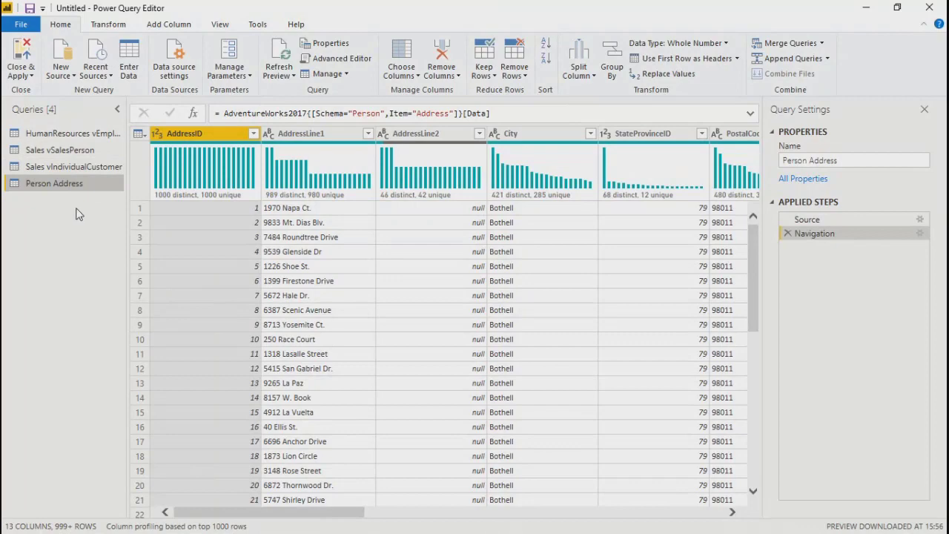
Examine the Sales vIndividualCustomer, Sales vSalesPerson and HumanResources vEmployee queries, looking across all the columns of the last one
left_click(73, 171)
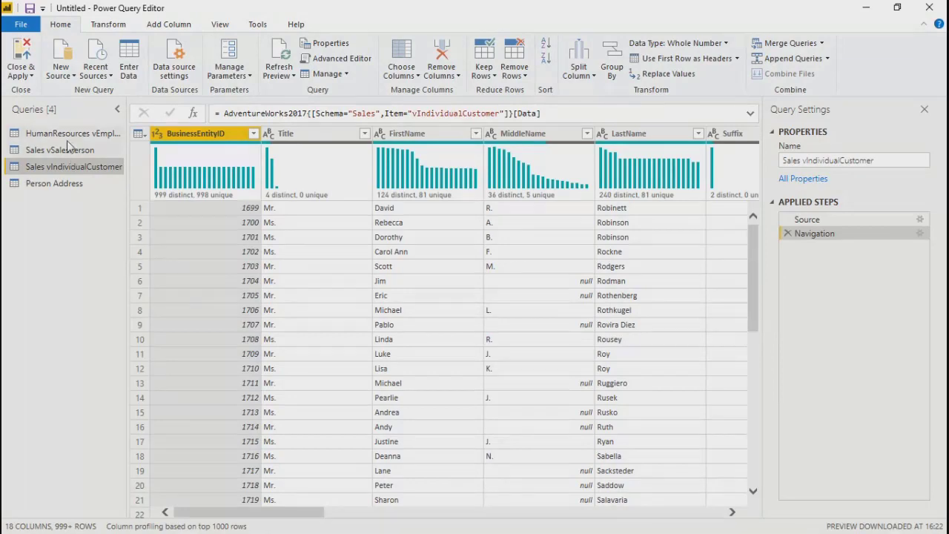
left_click(68, 150)
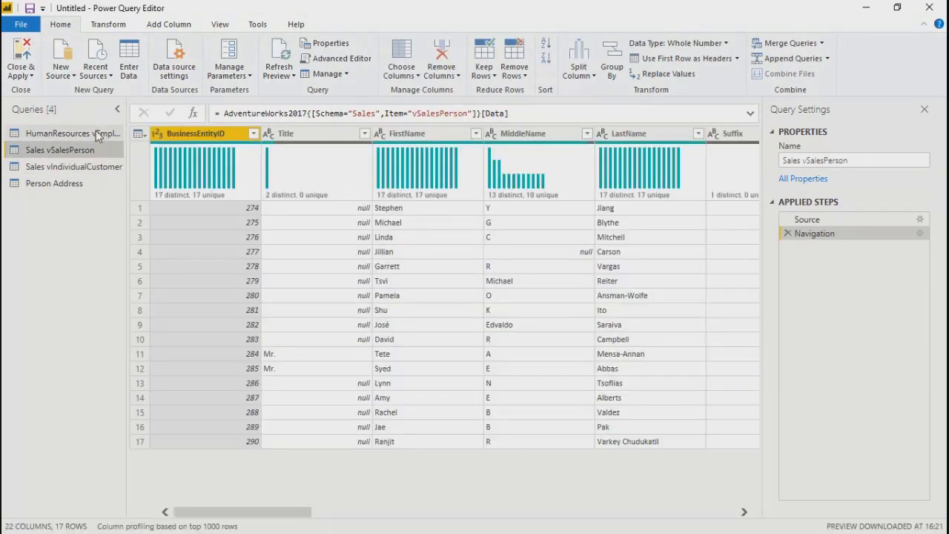
left_click(74, 134)
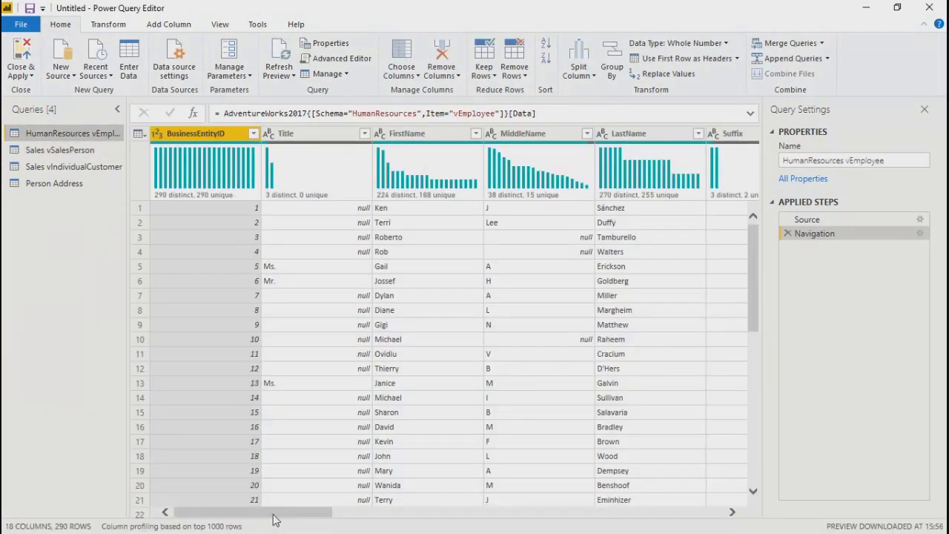
left_click_drag(275, 515, 566, 500)
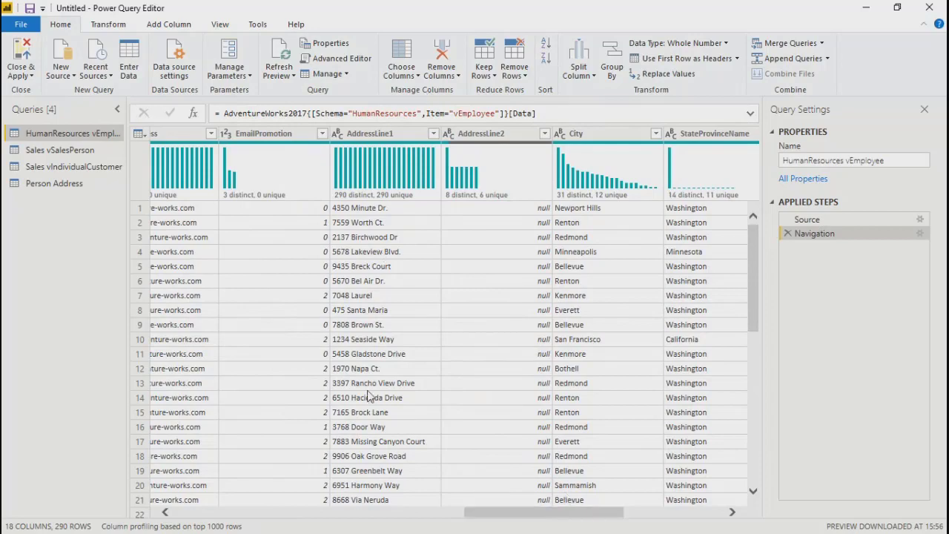
left_click_drag(497, 517, 712, 512)
left_click_drag(622, 513, 215, 512)
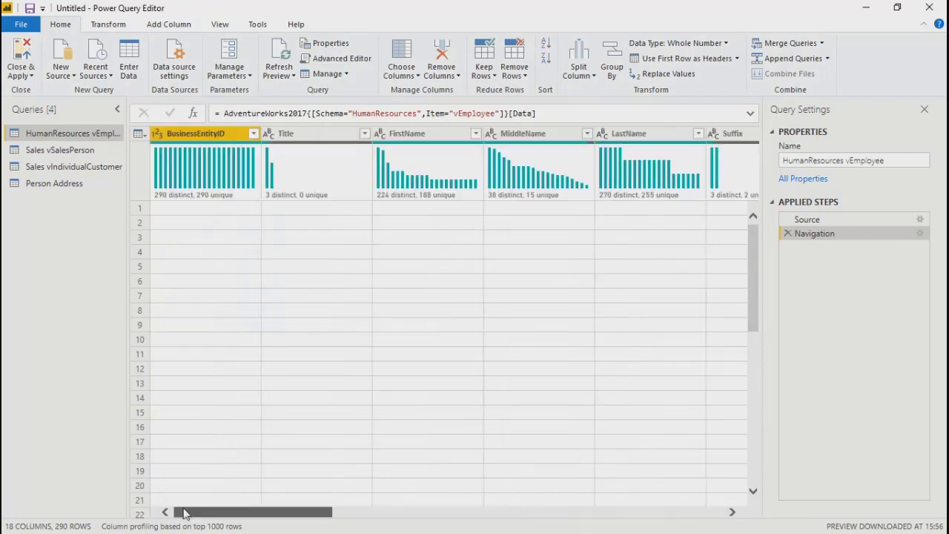
Check the Person Address query, apply all four queries to the data model, and open the Model view
left_click(51, 150)
left_click(54, 184)
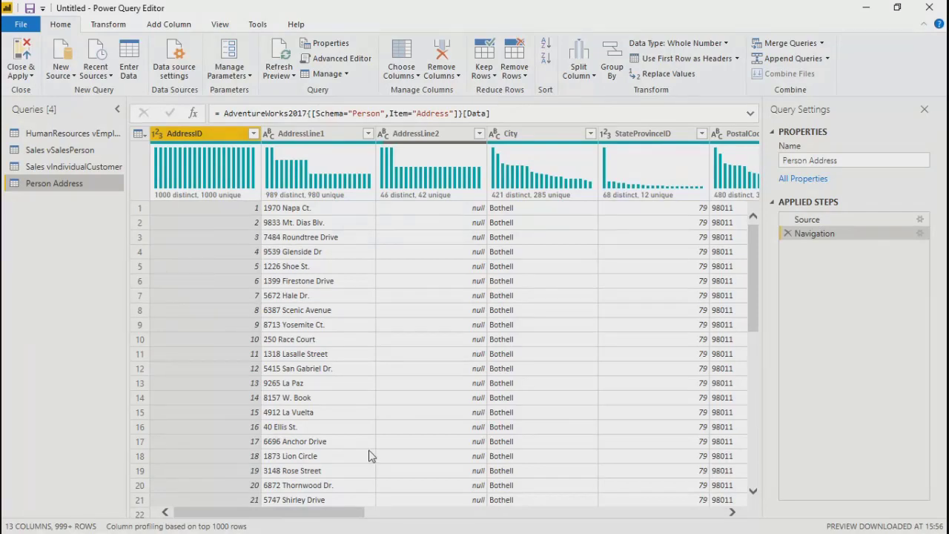
left_click(21, 49)
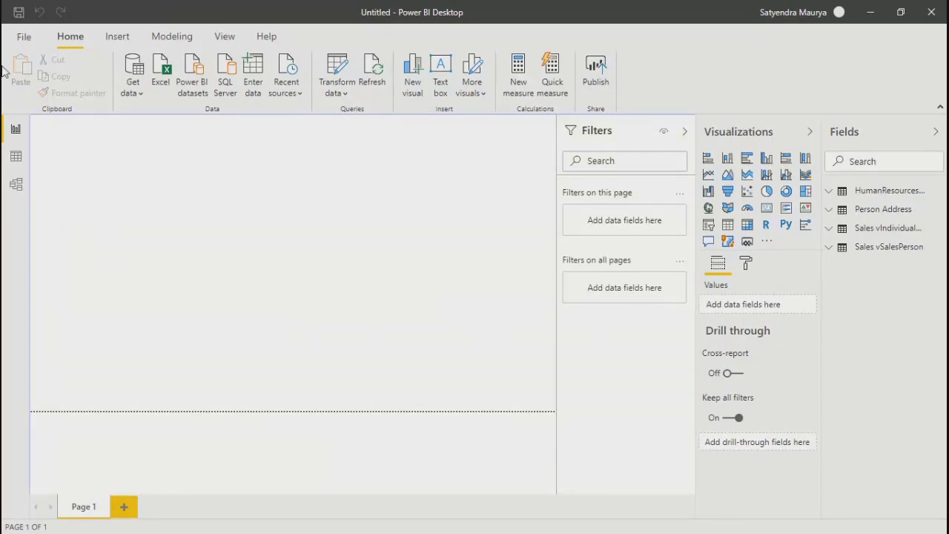
left_click(16, 186)
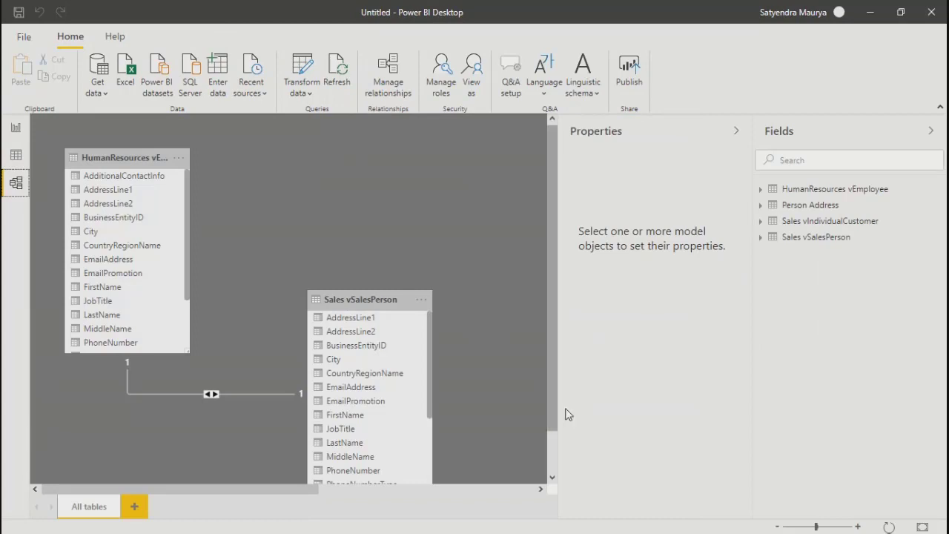
Narrow the Properties pane and enlarge the Sales vIndividualCustomer and Person Address tables in the diagram to fit all their fields
left_click_drag(559, 443, 875, 413)
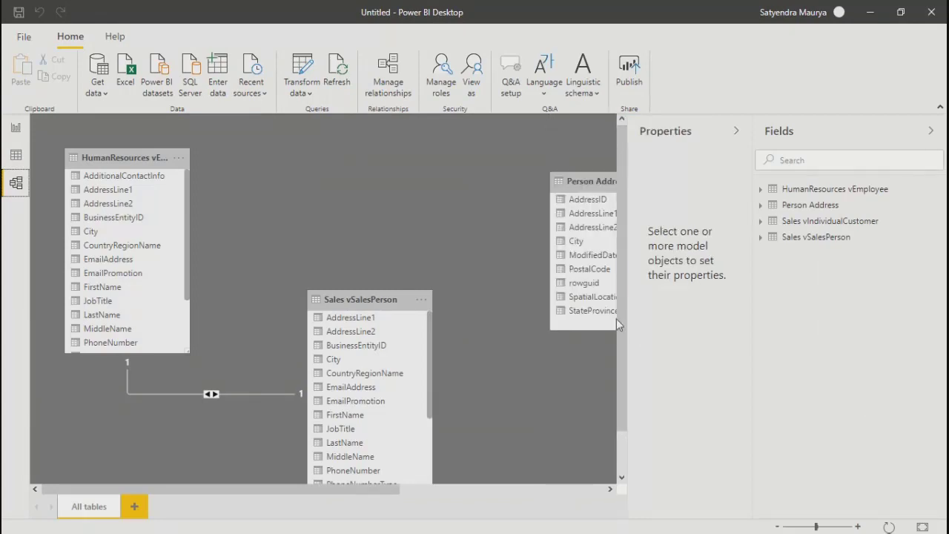
left_click_drag(621, 324, 657, 190)
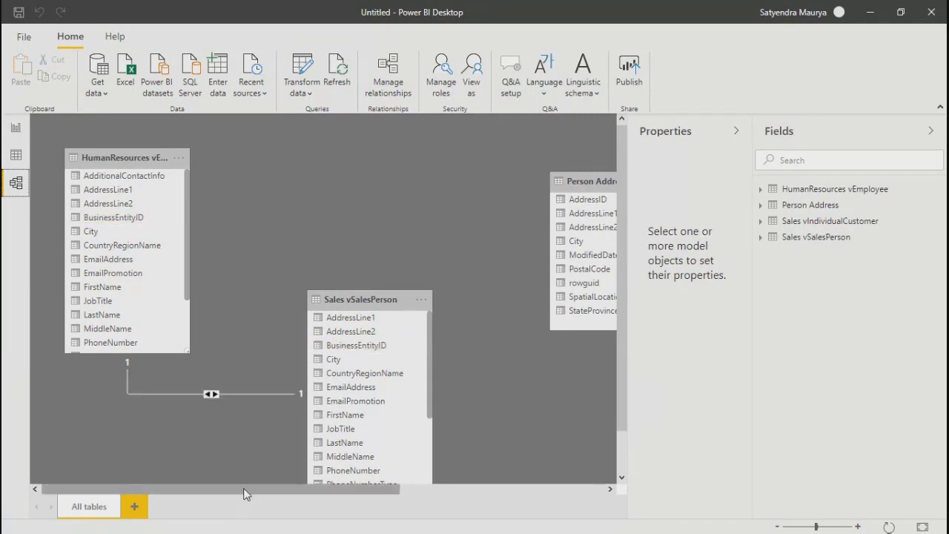
left_click_drag(244, 490, 454, 484)
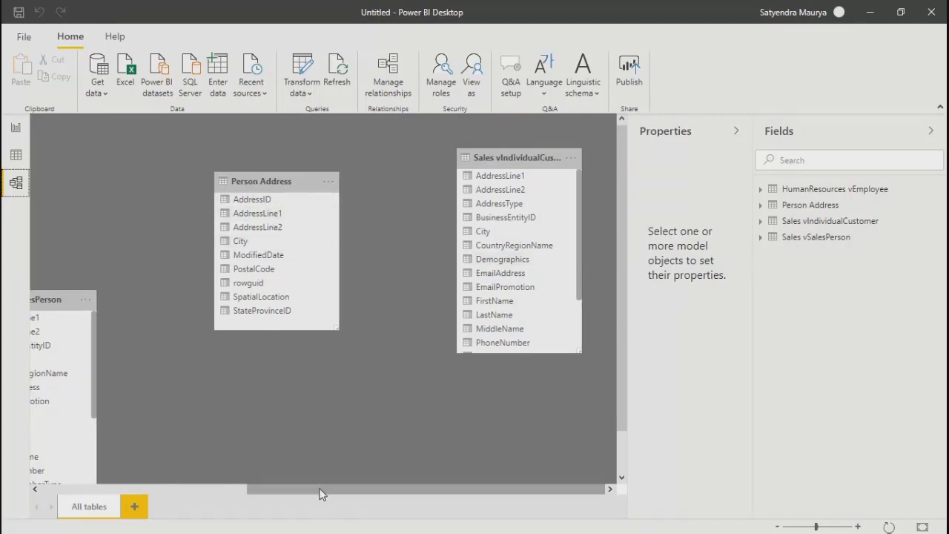
mouse_move(321, 494)
left_mouse_down()
mouse_move(134, 503)
mouse_move(321, 506)
left_mouse_up()
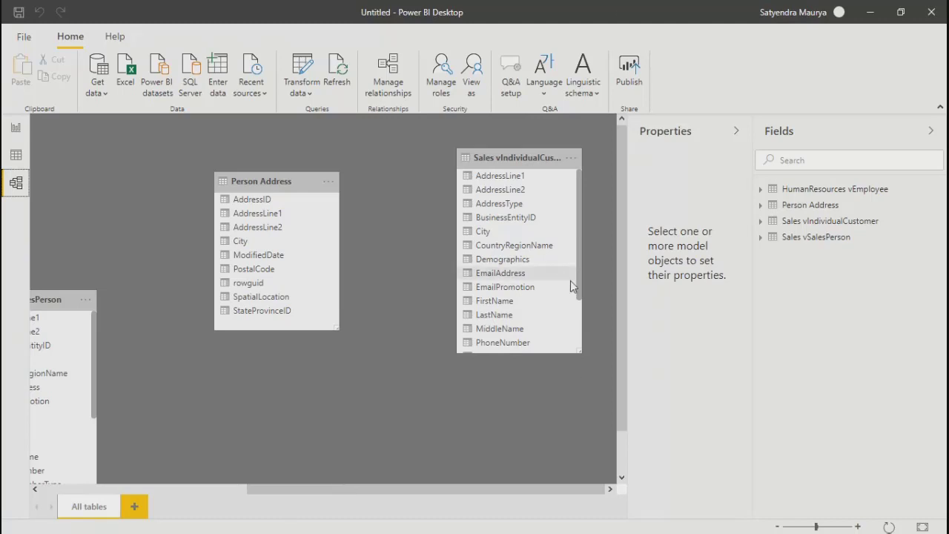
left_click_drag(576, 283, 603, 194)
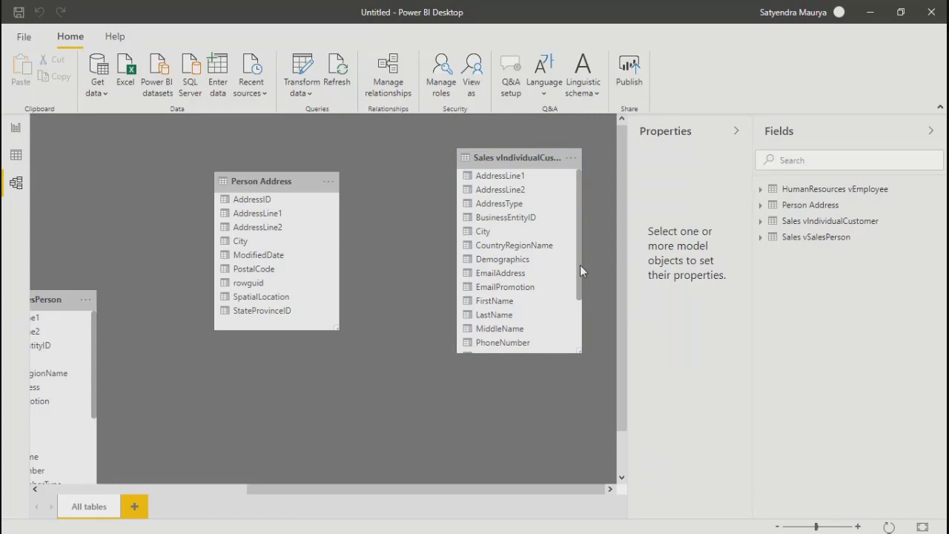
left_click_drag(580, 265, 606, 437)
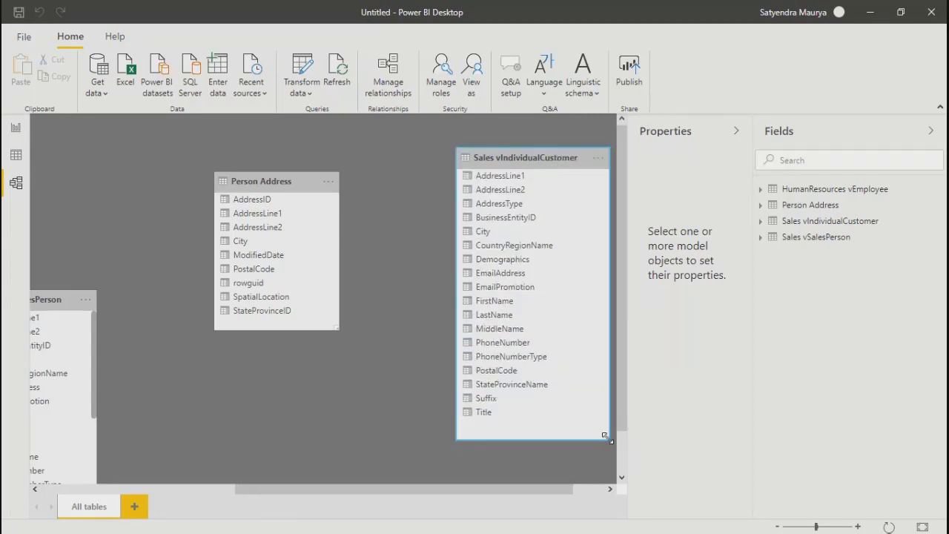
left_click_drag(336, 327, 423, 423)
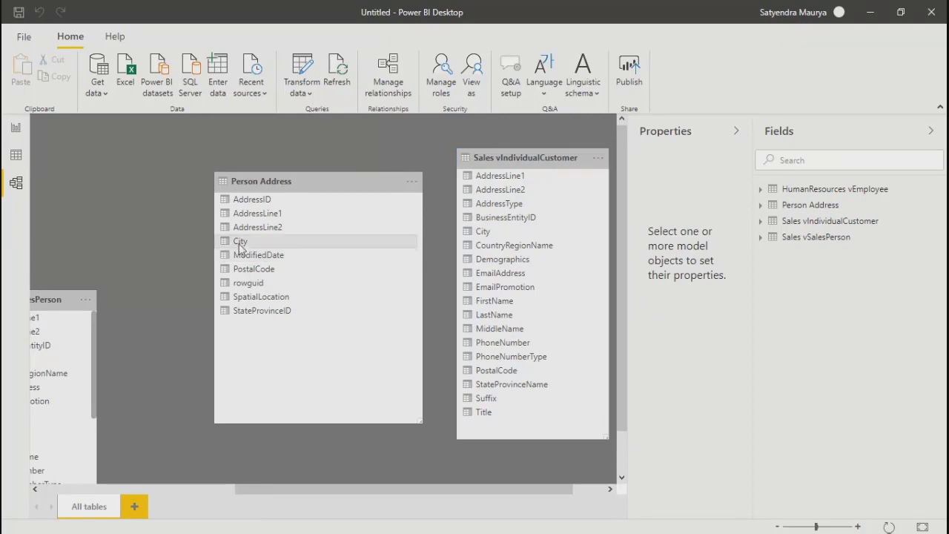
Create an active many-to-many relationship between Person Address and Sales vIndividualCustomer on City, with cross filtering in both directions
left_click_drag(239, 247, 481, 235)
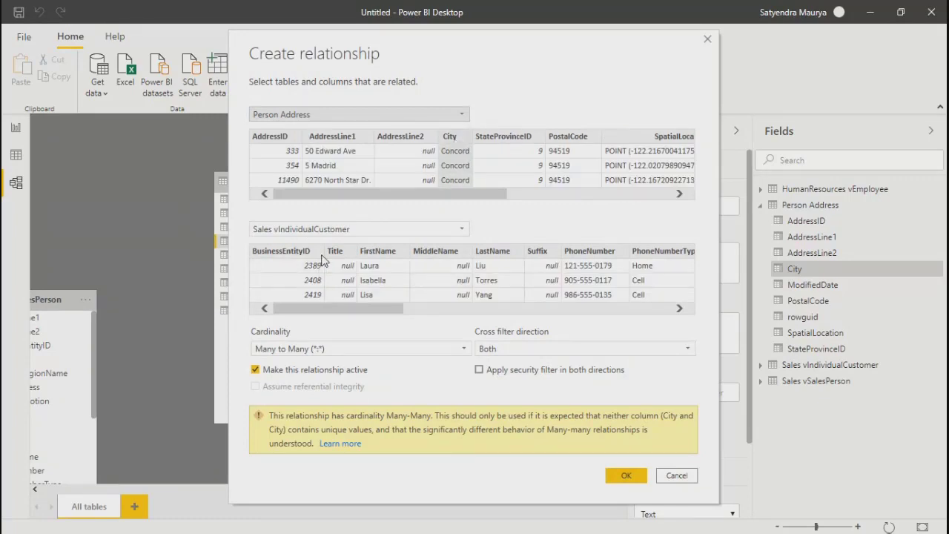
left_click_drag(373, 307, 558, 313)
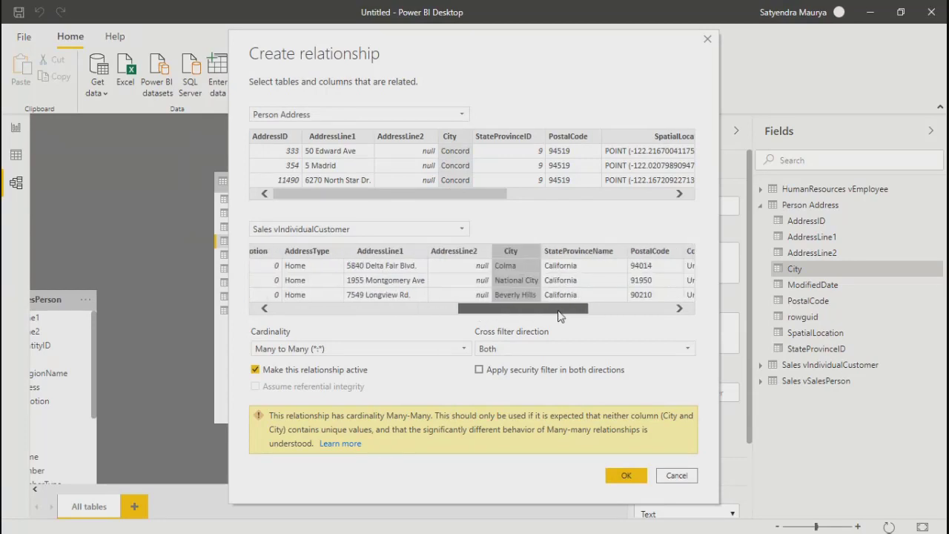
left_click(622, 477)
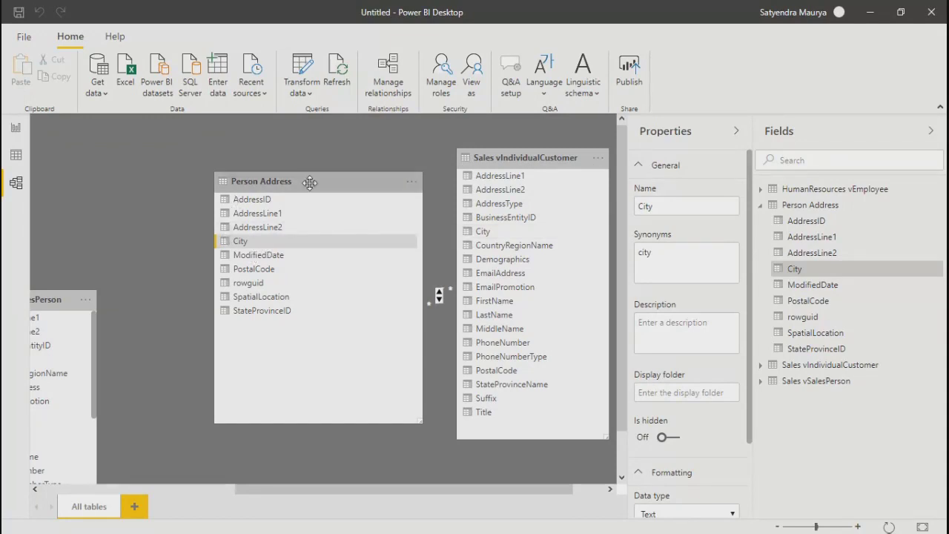
Move the Person Address table farther from Sales vIndividualCustomer and inspect which fields the existing relationships connect
left_click_drag(310, 183, 236, 183)
left_click(280, 433)
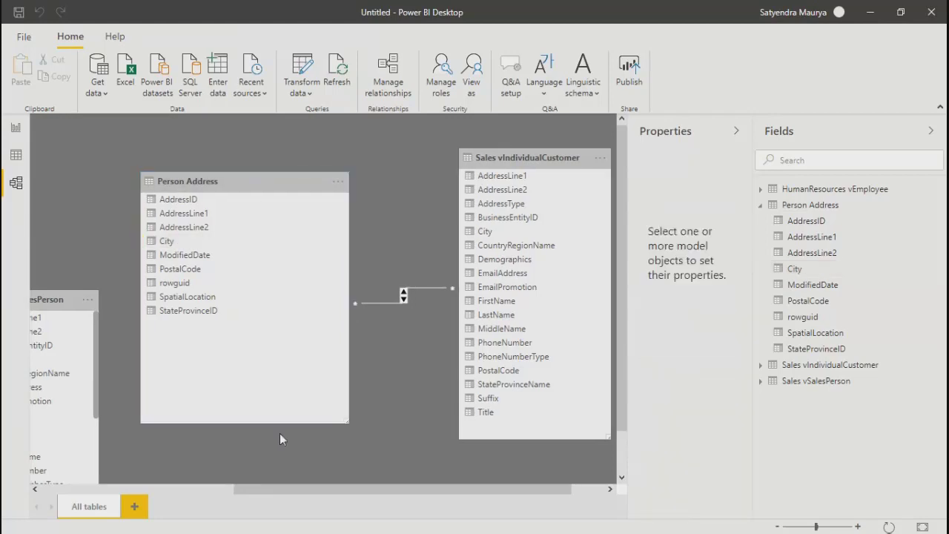
left_click_drag(349, 489, 158, 489)
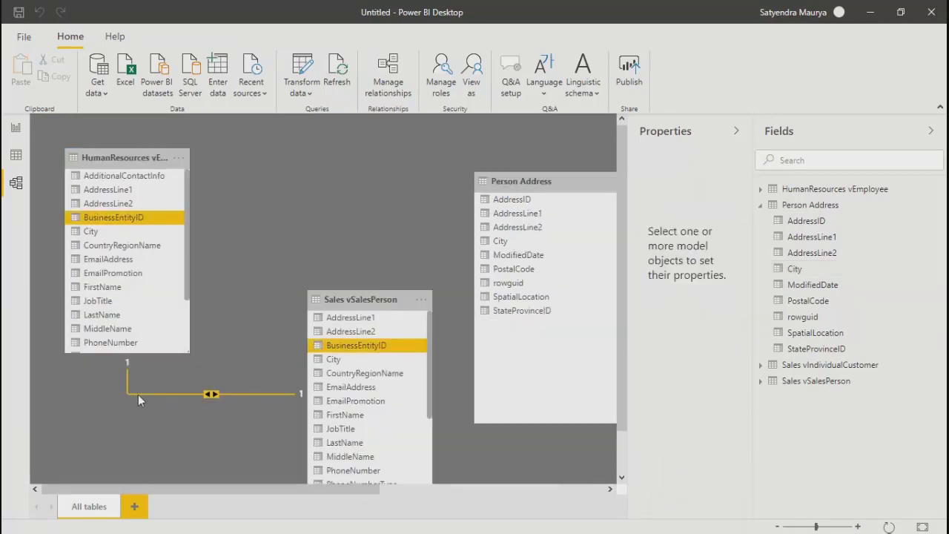
left_click_drag(161, 489, 347, 491)
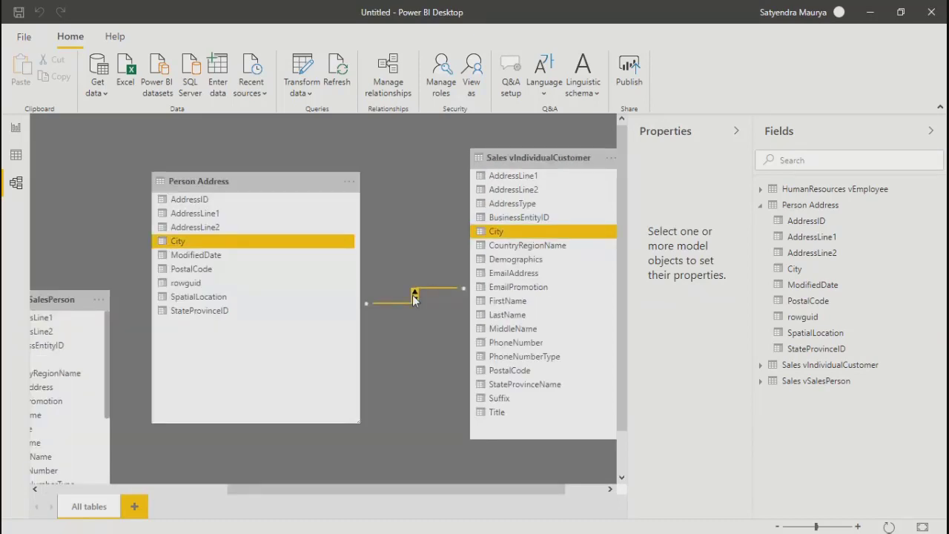
left_click_drag(390, 489, 215, 488)
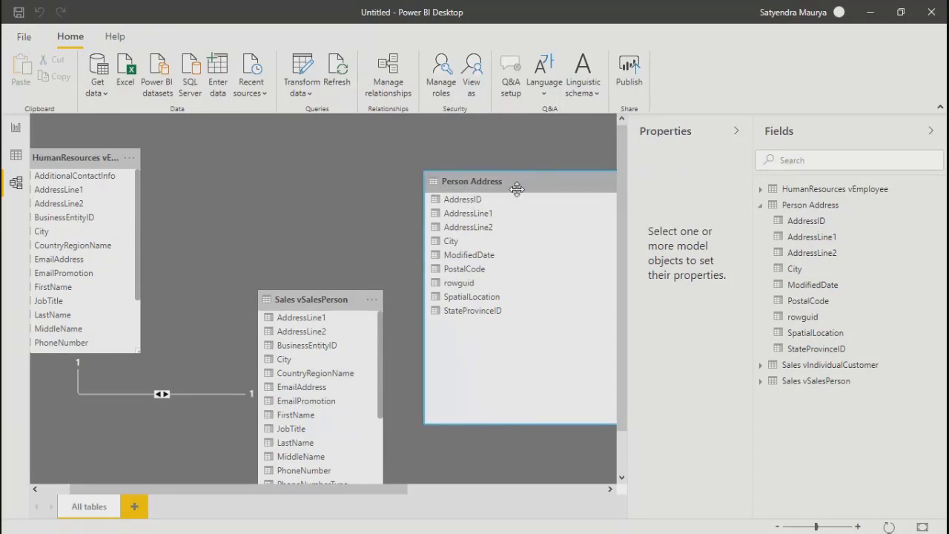
Align the Person Address table with the top of HumanResources vEmployee and relate the two tables on AddressLine1
left_click_drag(515, 188, 499, 165)
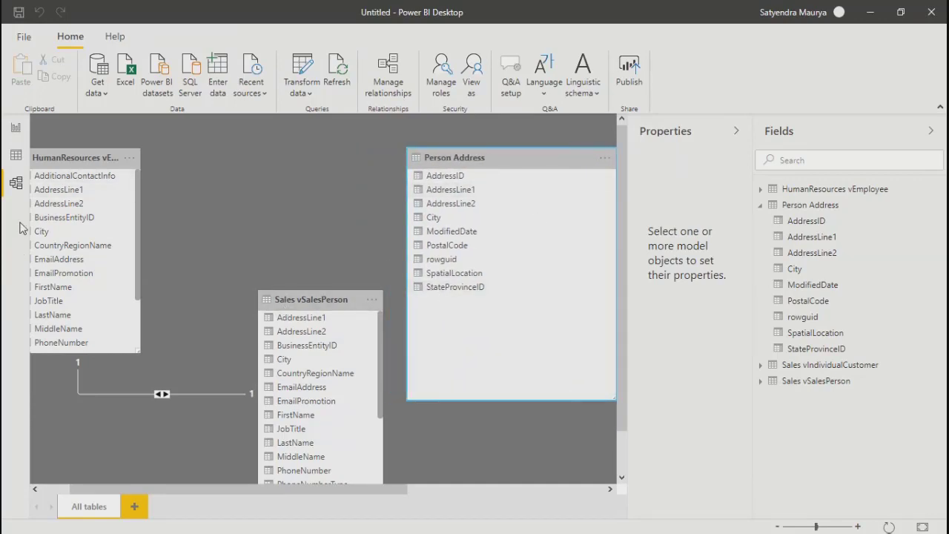
left_click_drag(322, 489, 351, 488)
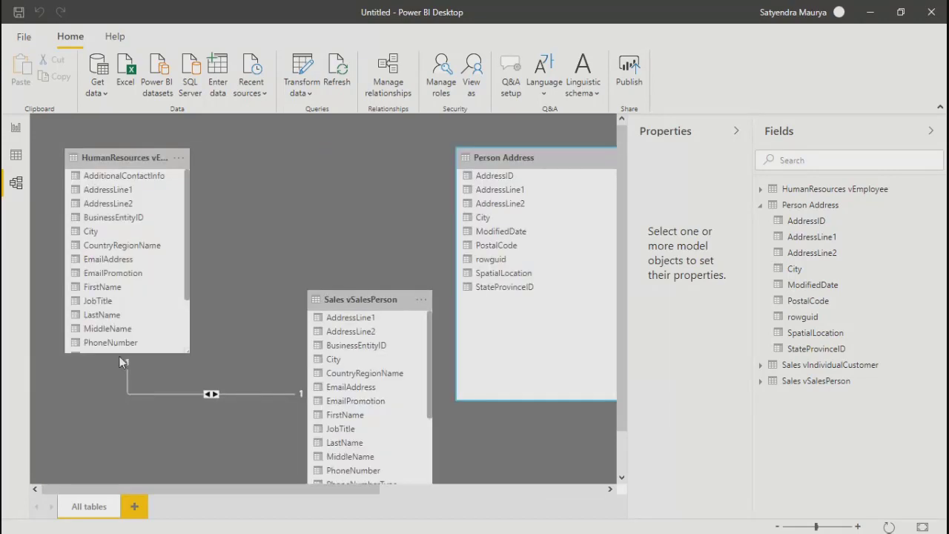
left_click_drag(108, 194, 511, 193)
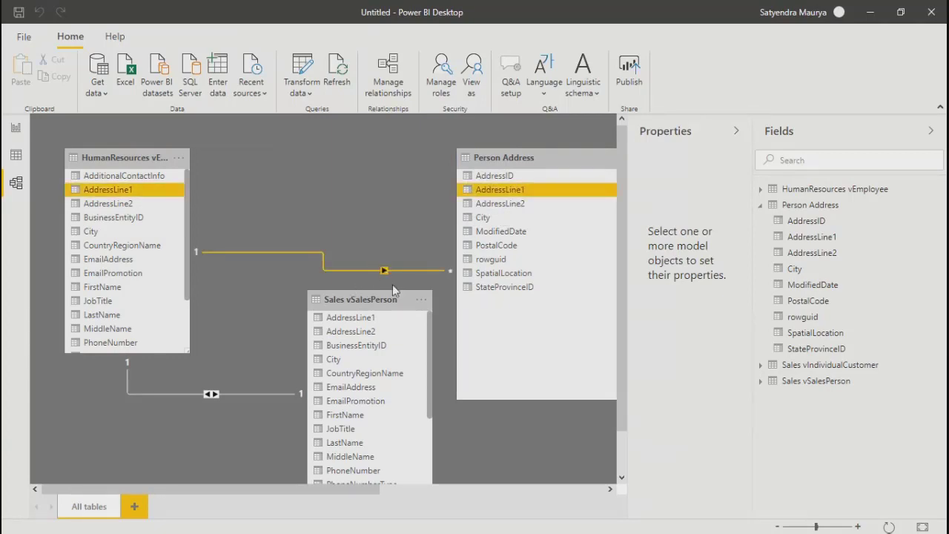
Change the relationship between Person Address and Sales vIndividualCustomer to match on AddressLine1 in both tables
left_click_drag(344, 490, 532, 486)
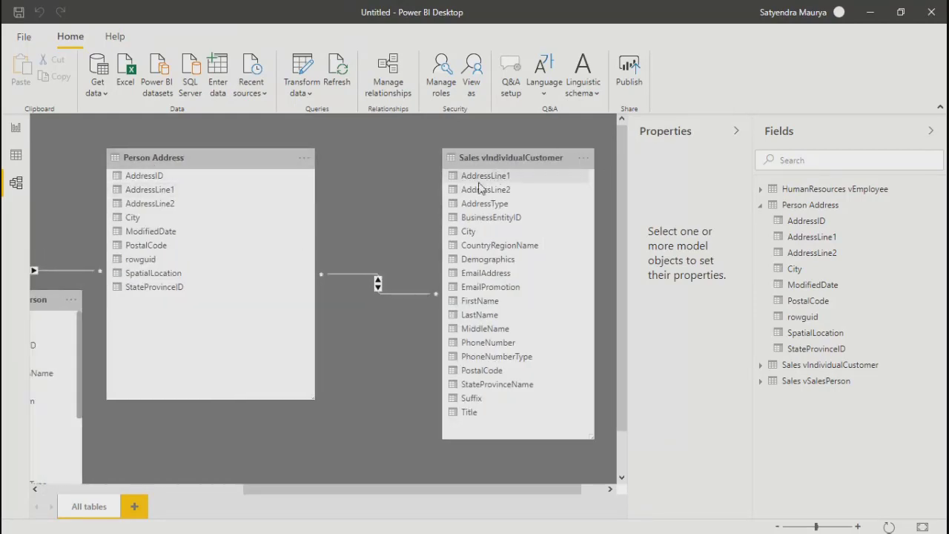
double_click(379, 284)
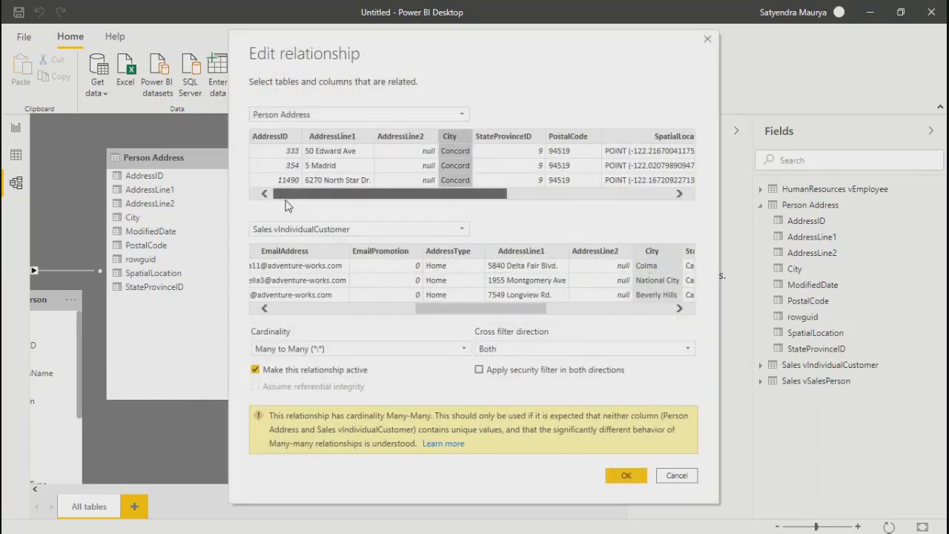
left_click(334, 140)
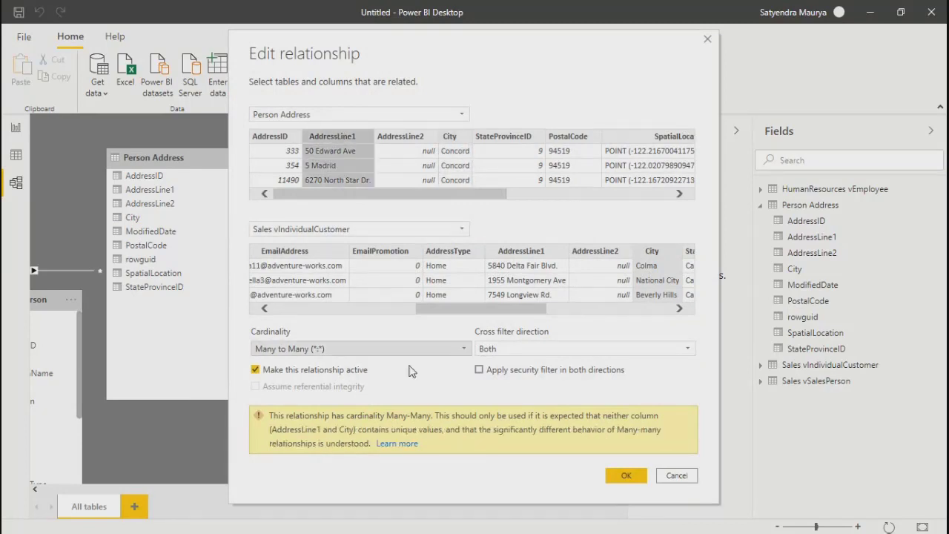
left_click(517, 250)
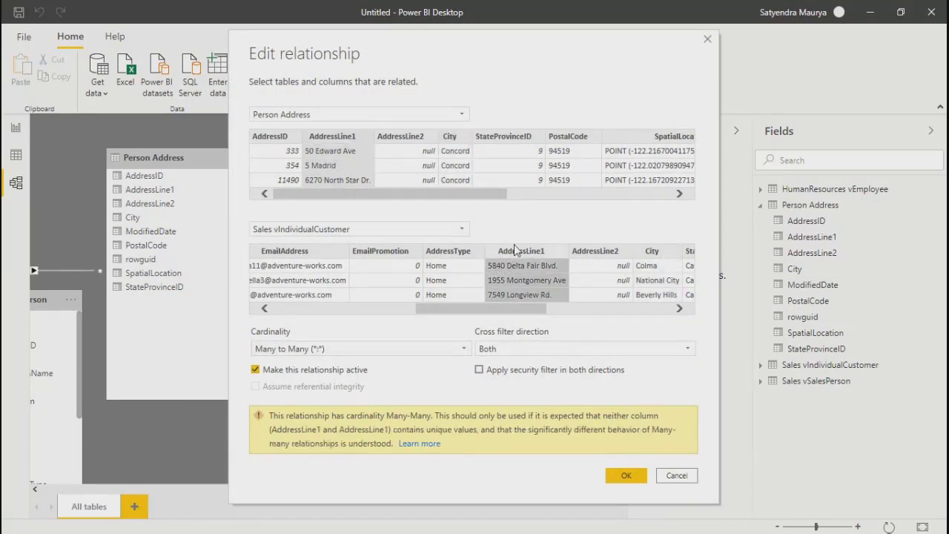
left_click(622, 475)
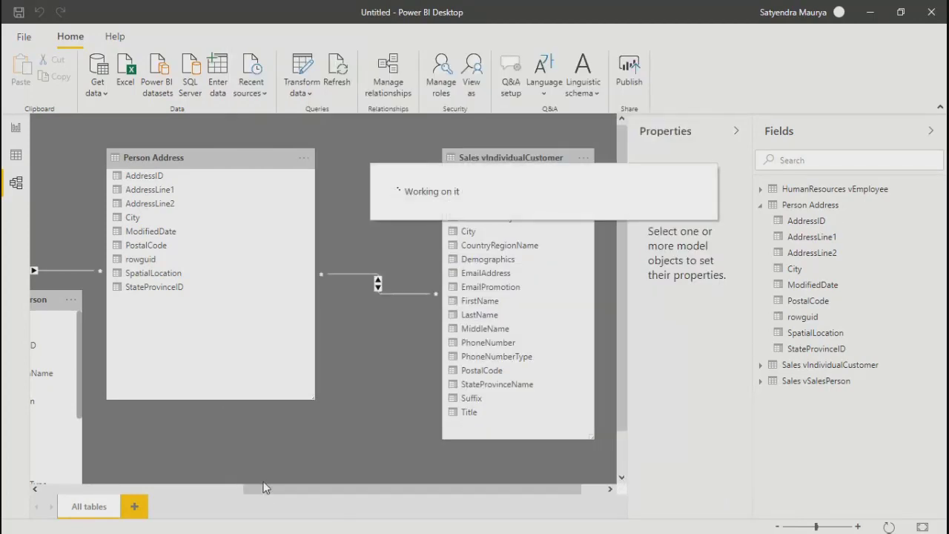
left_click_drag(273, 490, 72, 483)
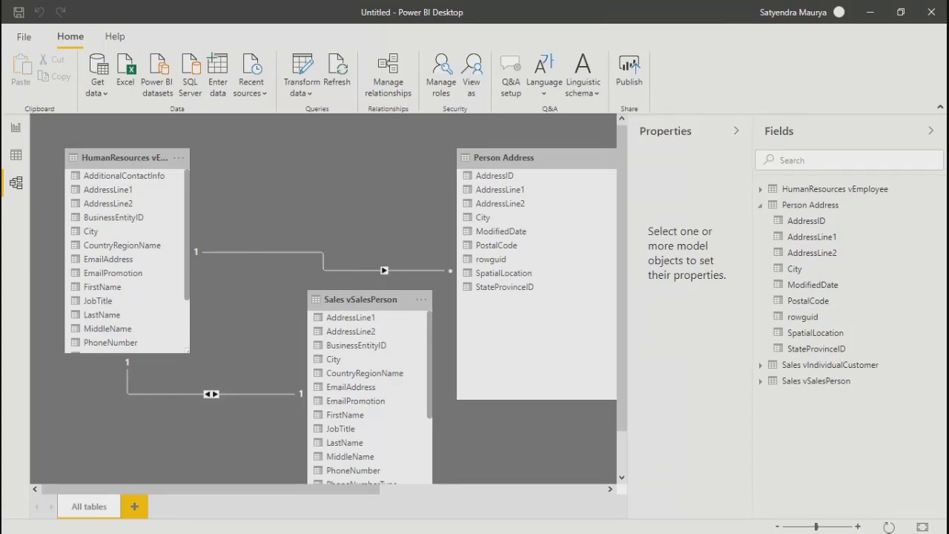
Switch to Chrome and open the Power BI service at app.powerbi.com in a new tab
key("alt+Tab")
key("alt+Tab")
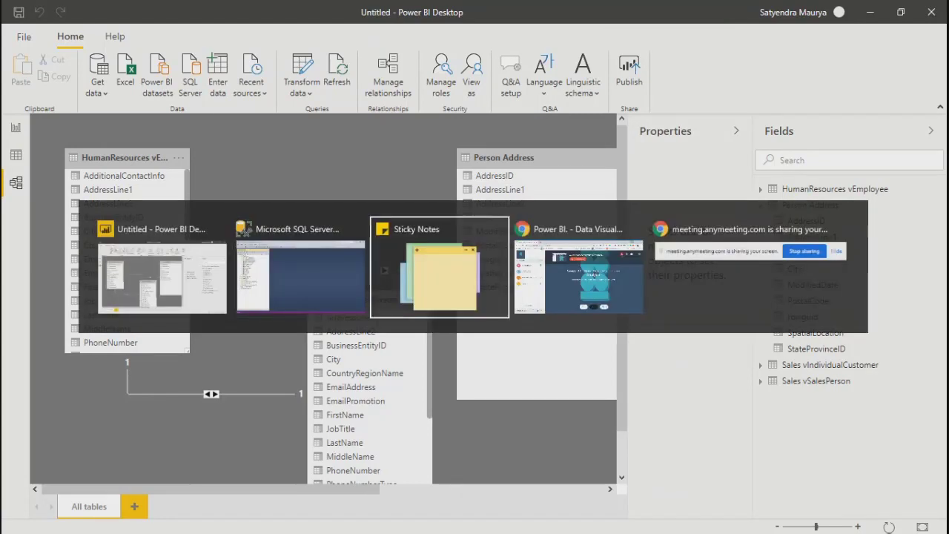
key("alt+Escape")
key("alt+Tab")
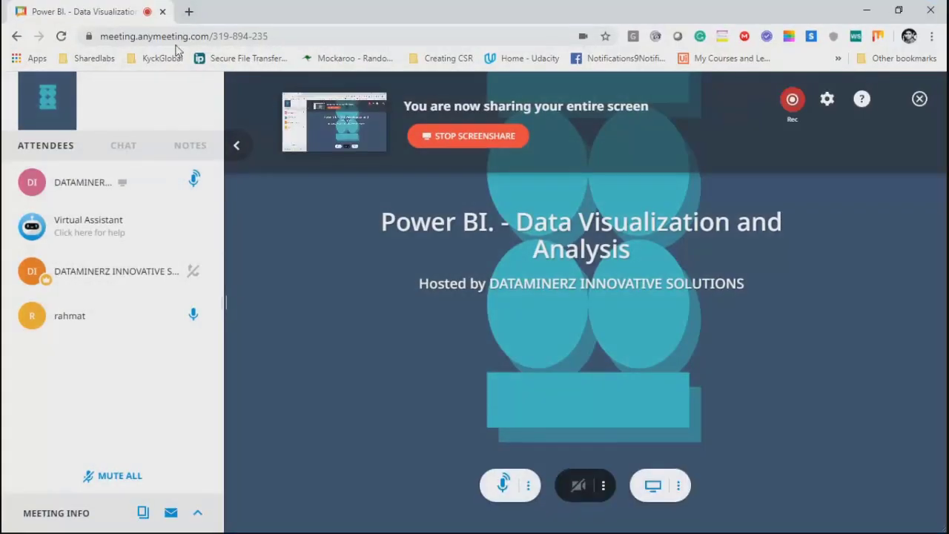
left_click(192, 11)
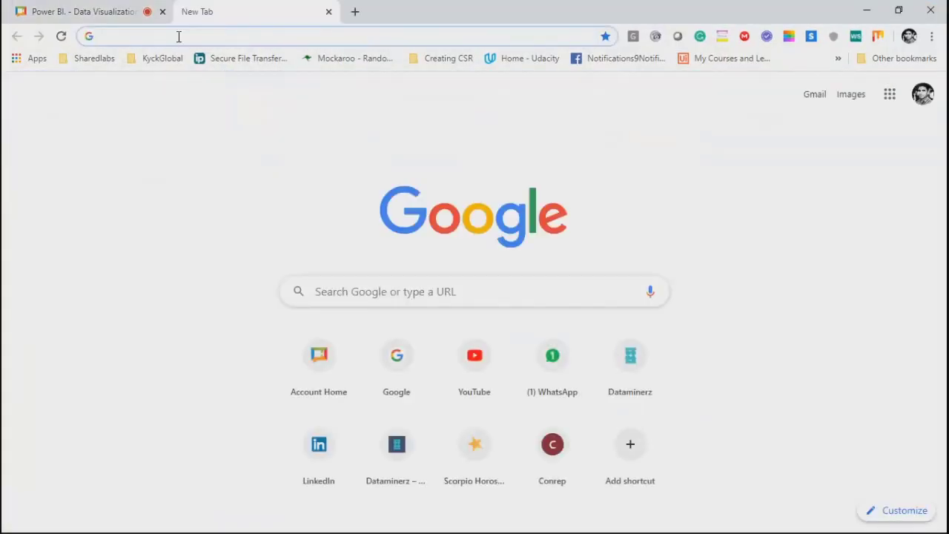
type("app")
key("Return")
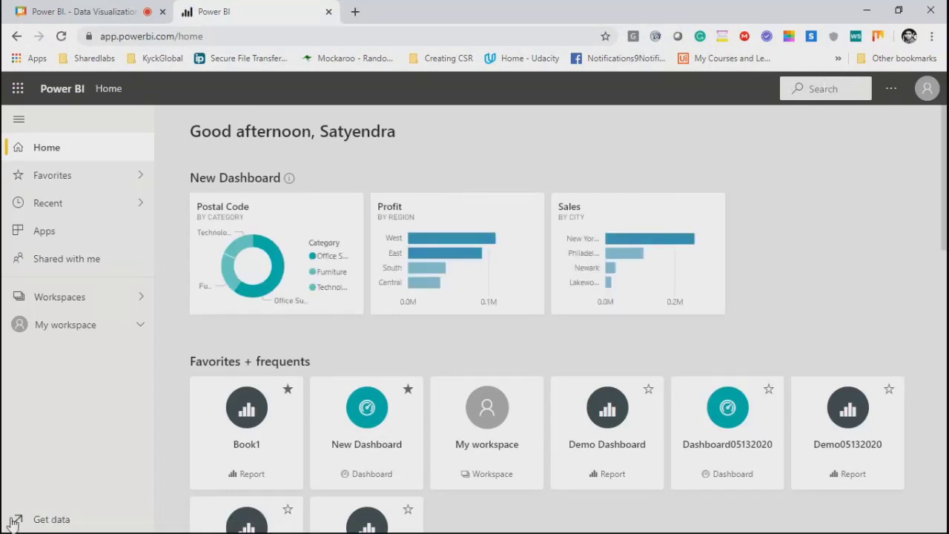
Look through the contents of My workspace down to its datasets, and return to Power BI Desktop
left_click(141, 329)
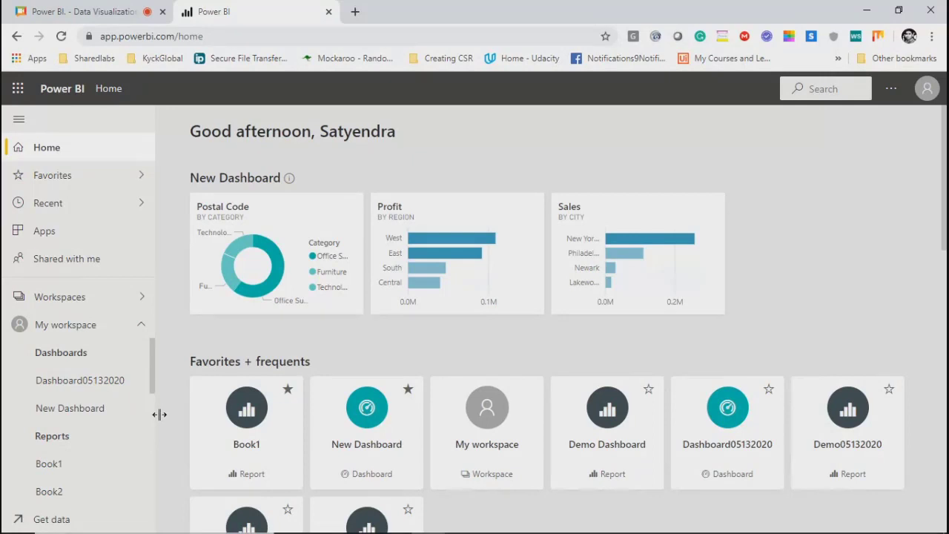
scroll(149, 391, "down", 5)
scroll(150, 426, "down", 1)
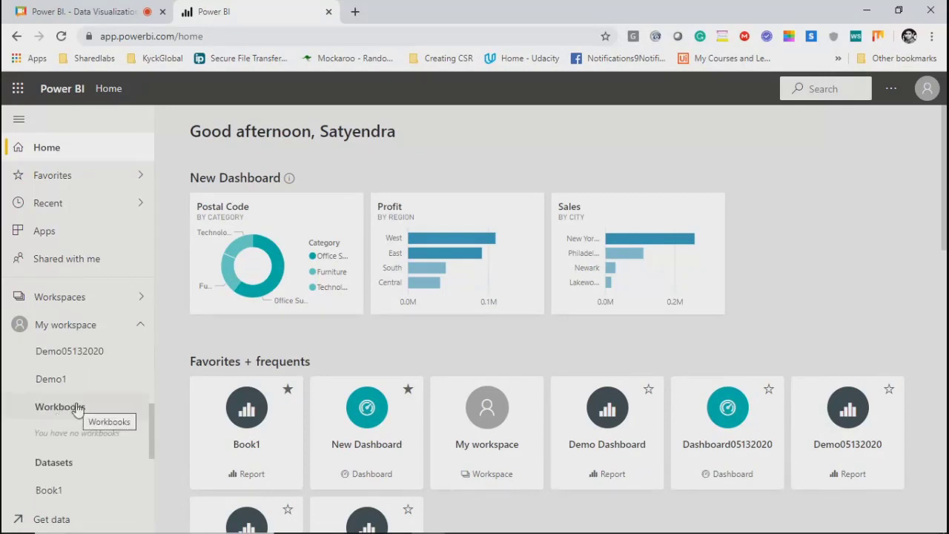
left_click_drag(151, 431, 149, 444)
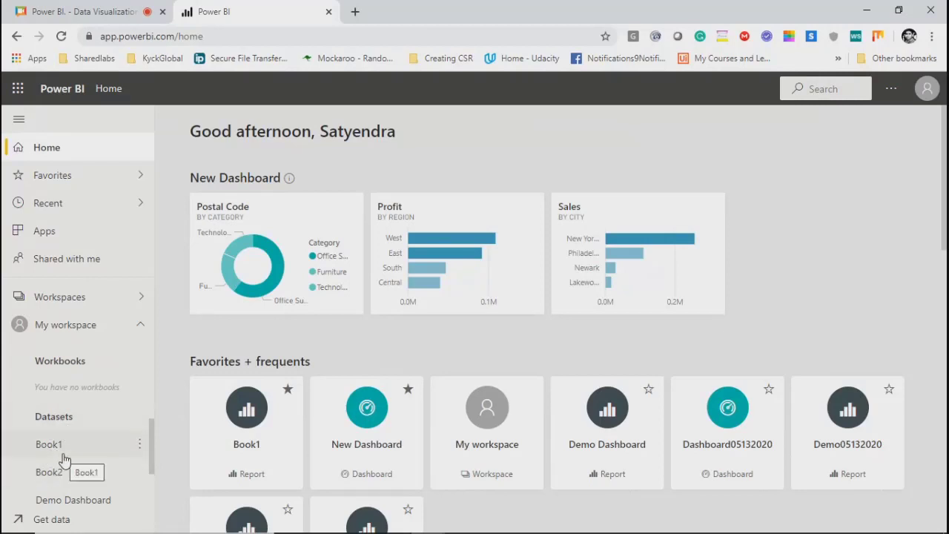
mouse_move(260, 531)
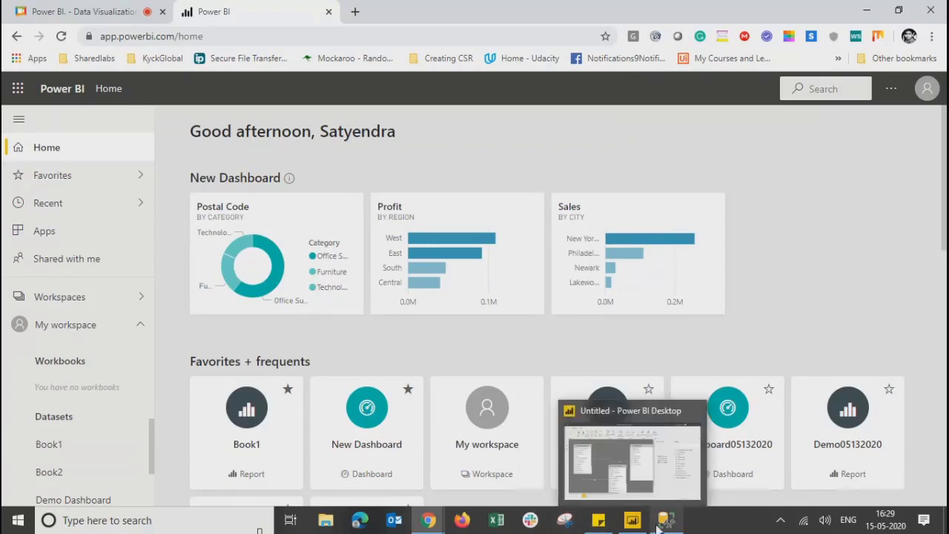
left_click(632, 520)
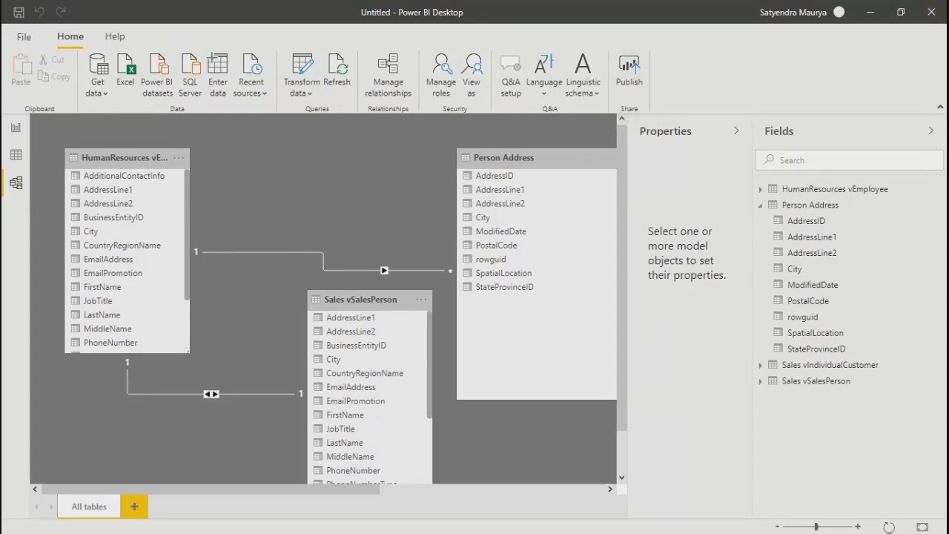
Switch to the Power BI service in Chrome, look through the lists in My workspace, and open the Book1 report
left_click(871, 12)
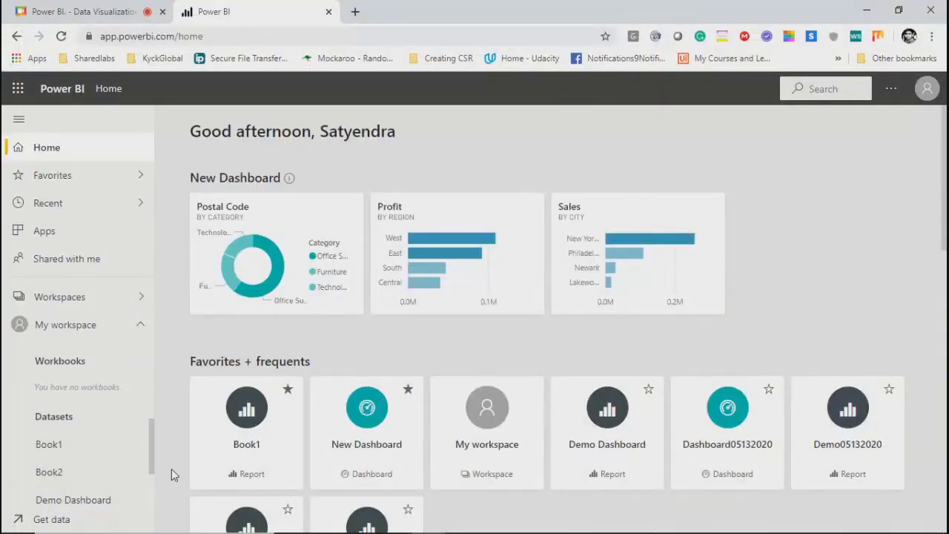
left_click_drag(148, 434, 152, 475)
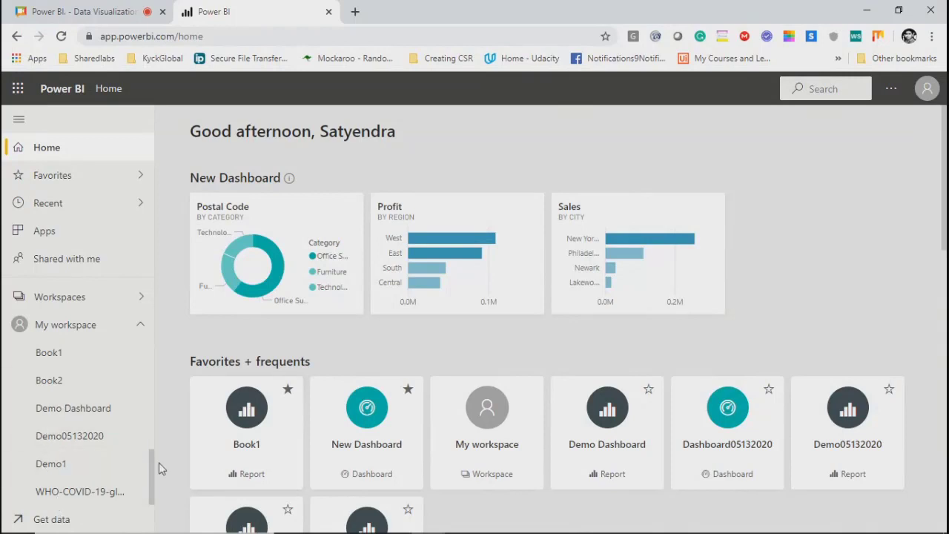
scroll(152, 478, "down", 3)
scroll(159, 431, "up", 1)
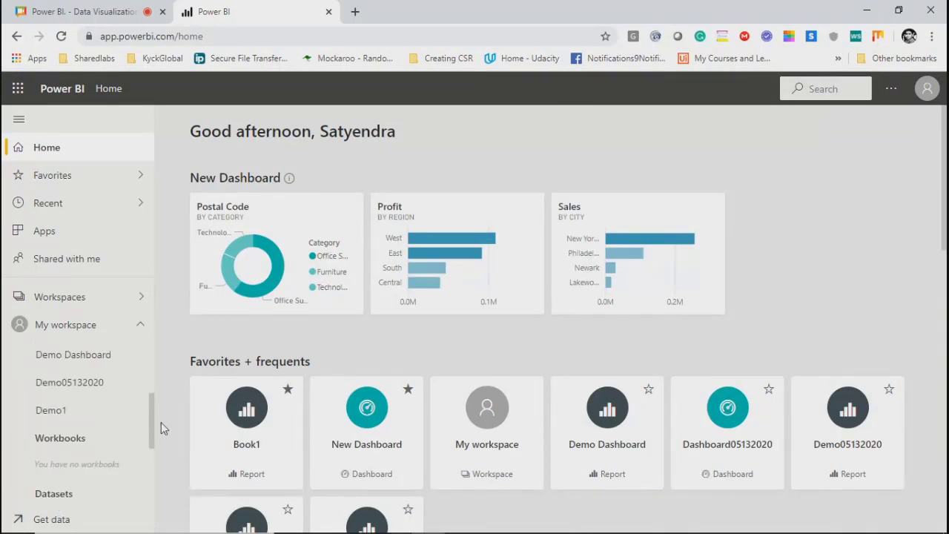
scroll(161, 422, "down", 3)
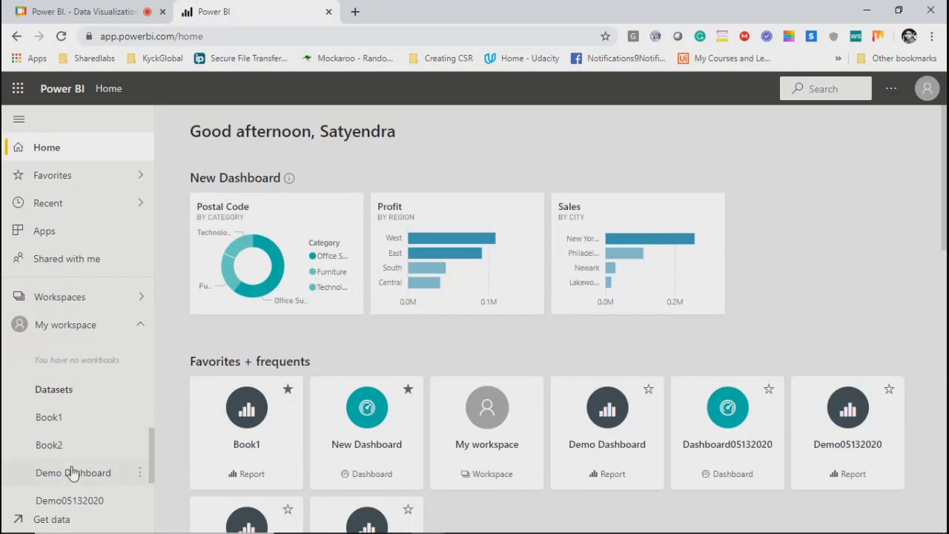
scroll(51, 456, "up", 5)
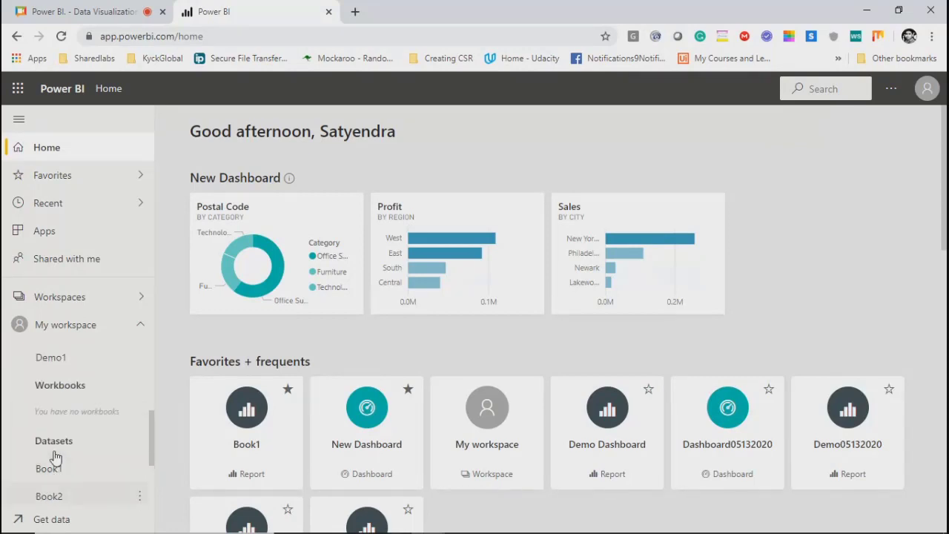
left_click(55, 467)
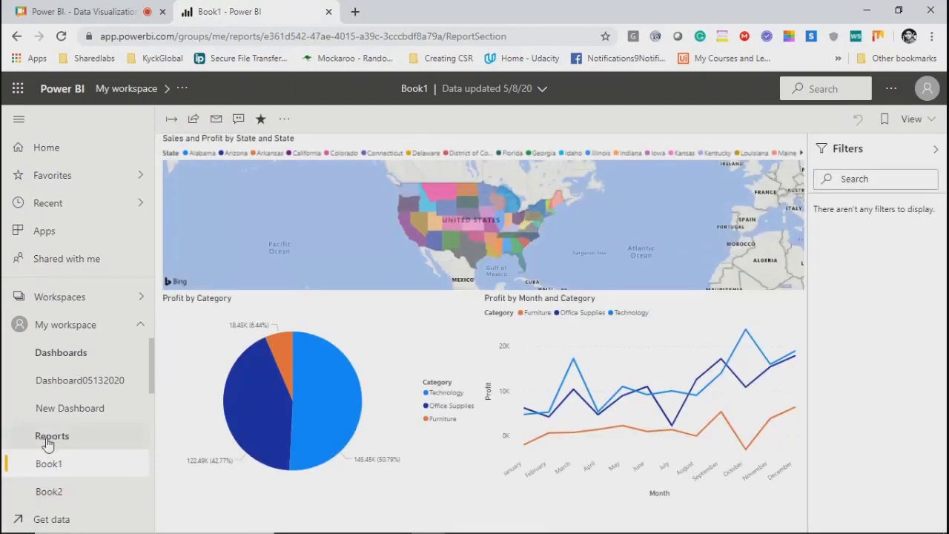
Open the Book1 dataset from the datasets of My workspace
left_click(141, 380)
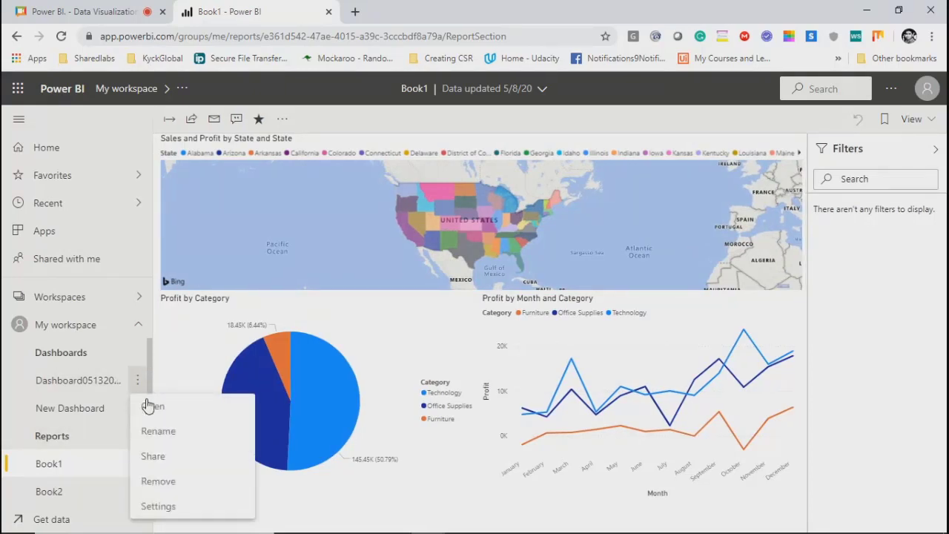
left_click(146, 352)
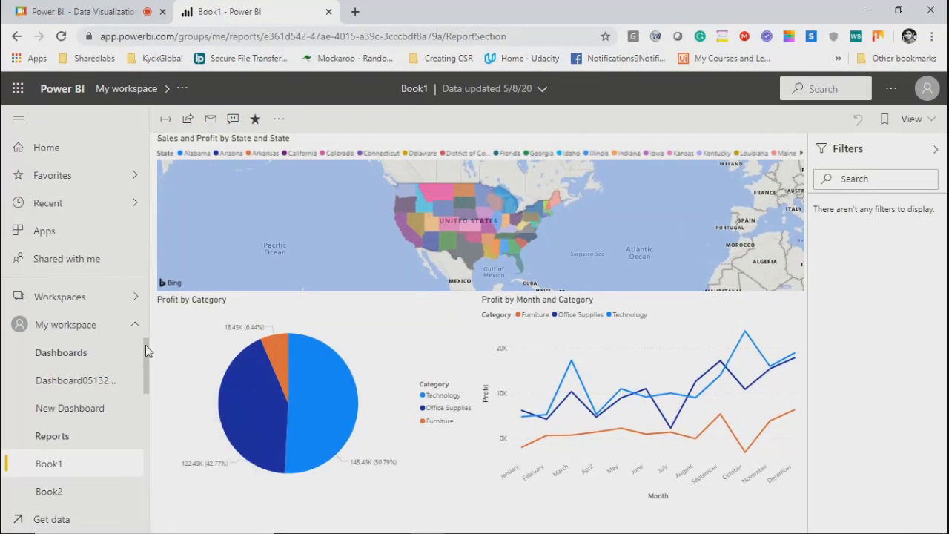
left_click_drag(146, 344, 141, 459)
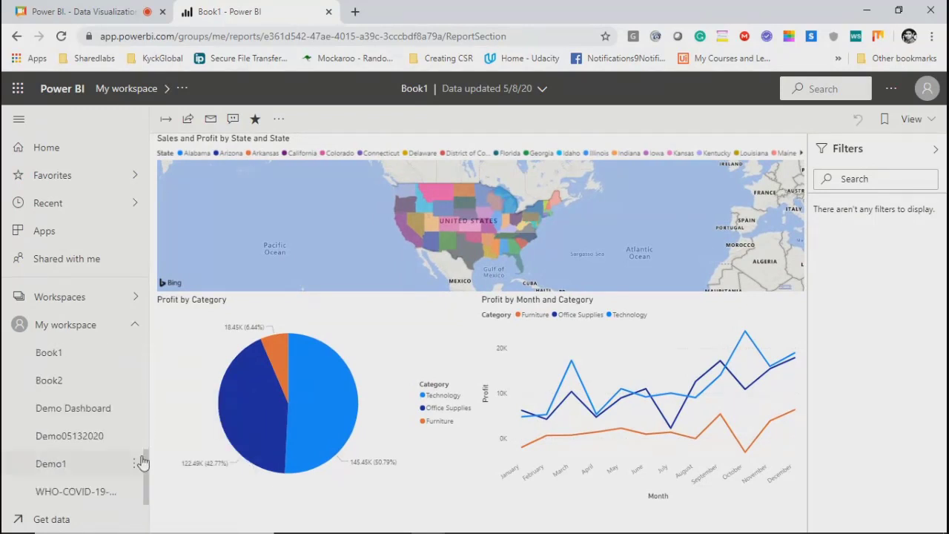
left_click(41, 356)
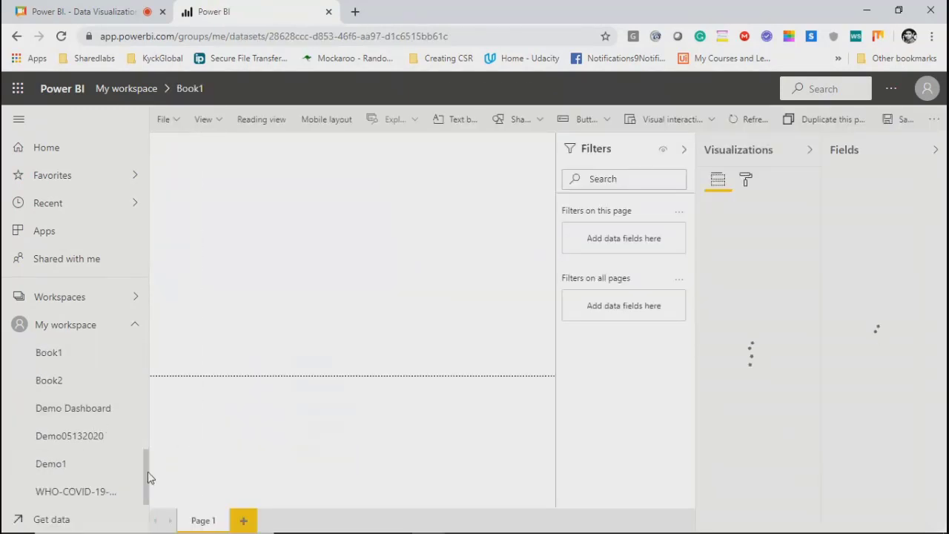
Compare the dashboards, reports and datasets listed in My workspace, and switch back to Power BI Desktop
left_click_drag(146, 477, 144, 451)
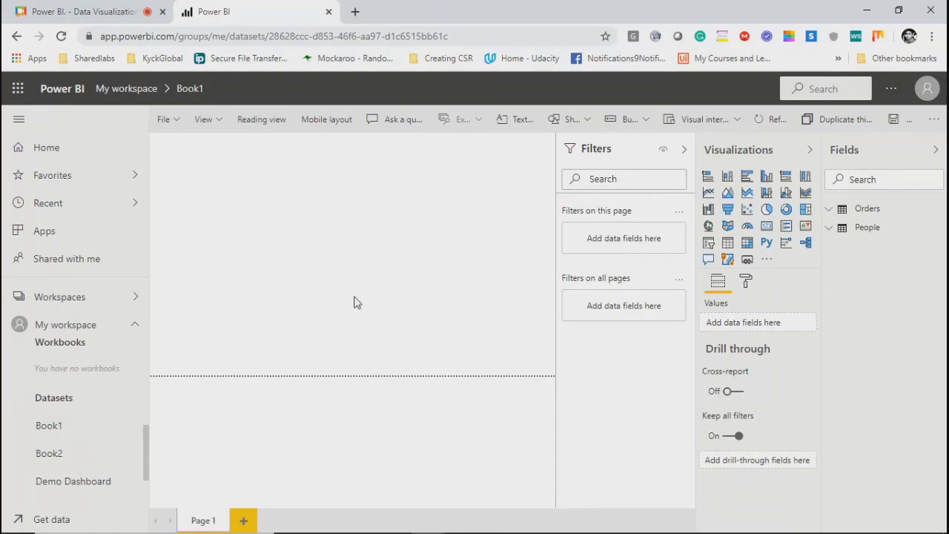
scroll(147, 453, "up", 3)
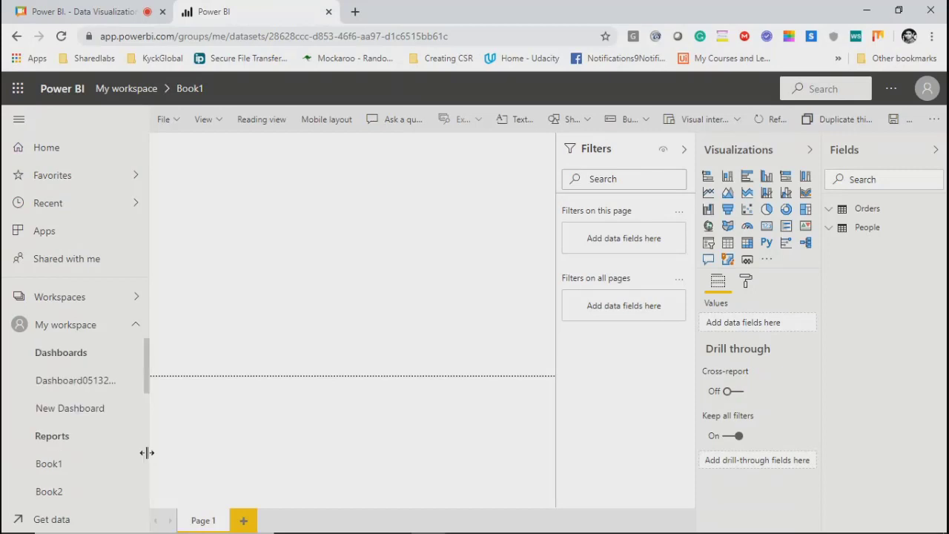
scroll(147, 452, "down", 5)
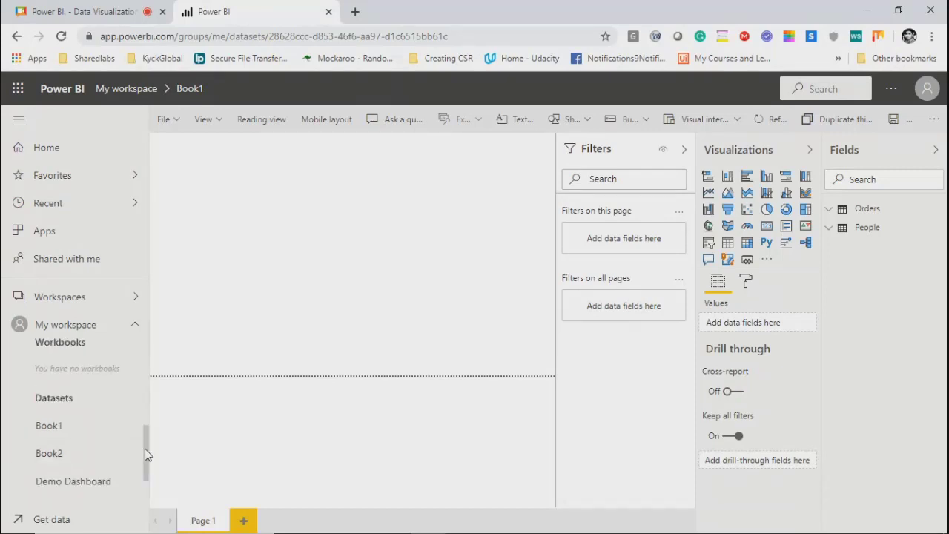
left_click_drag(147, 454, 137, 361)
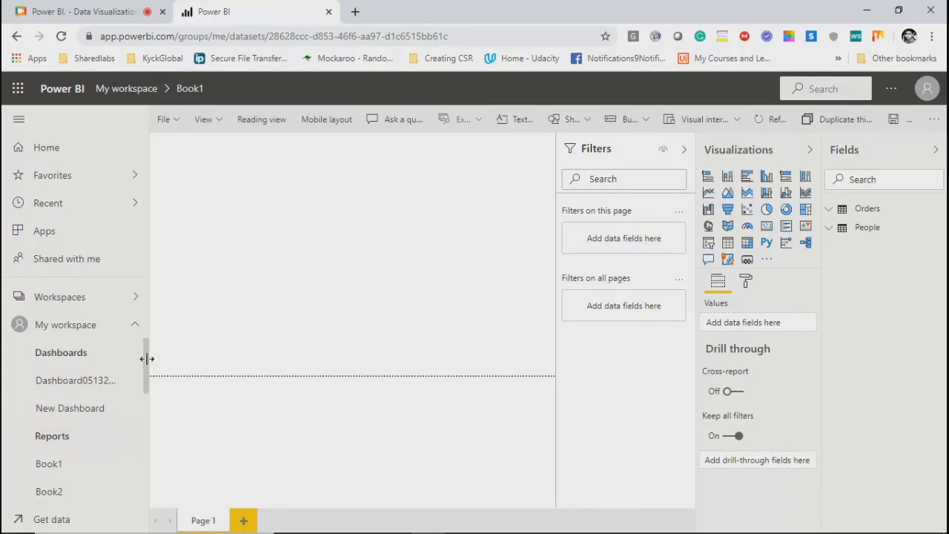
scroll(150, 368, "down", 1)
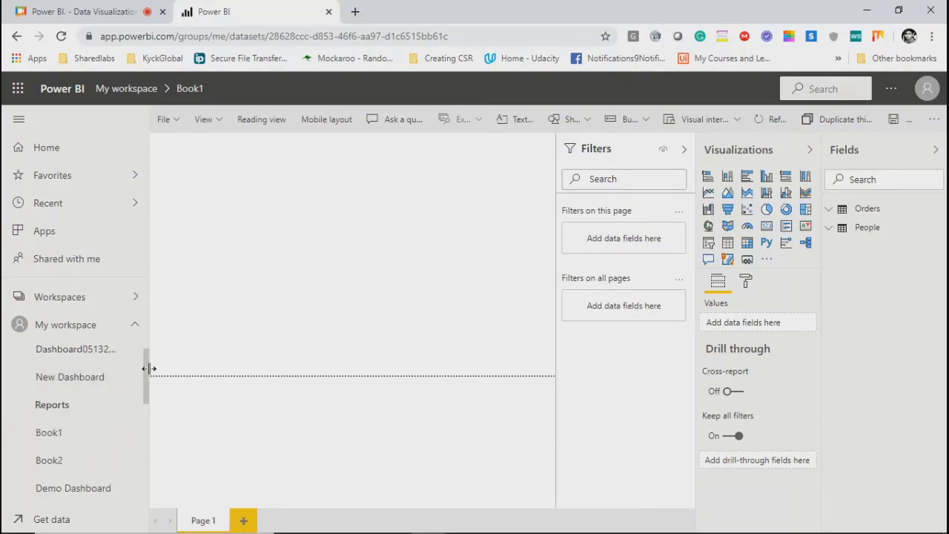
left_click_drag(146, 375, 145, 454)
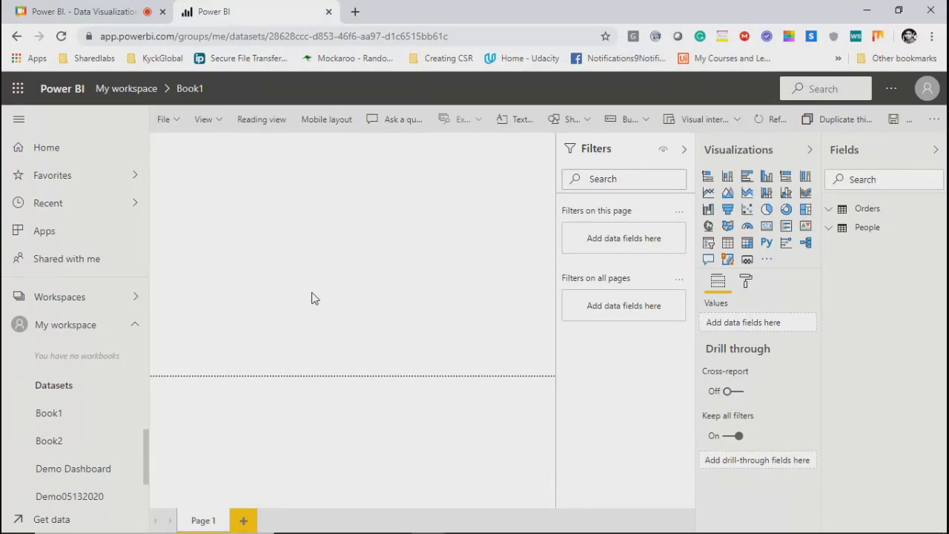
left_click(867, 10)
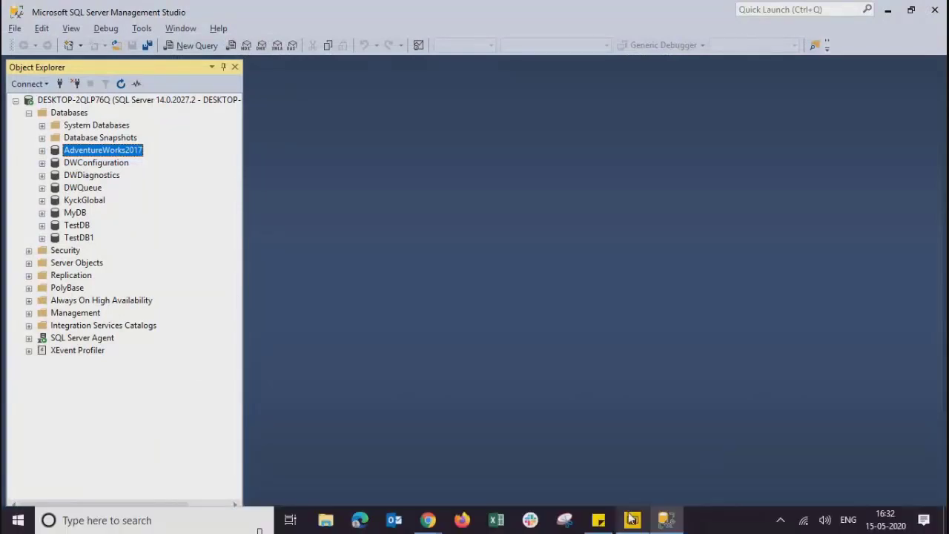
left_click(631, 518)
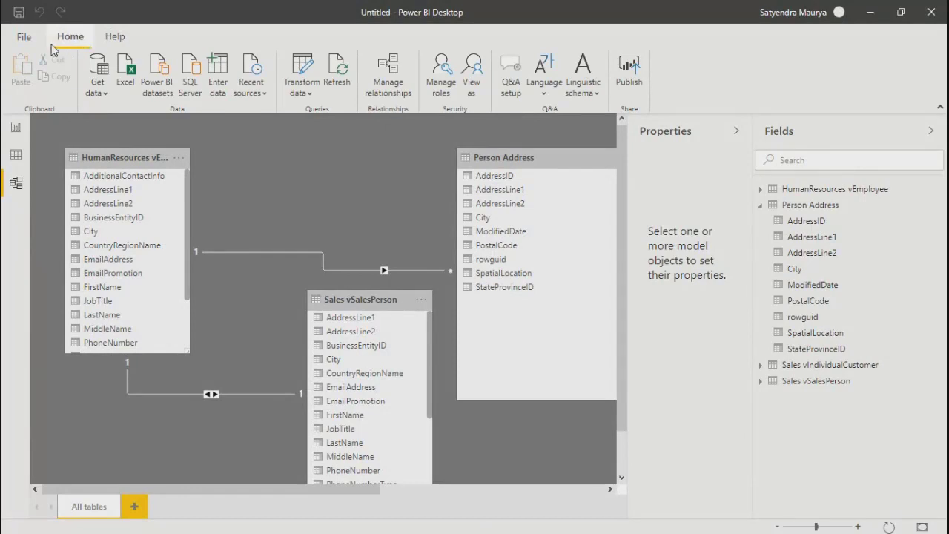
Show the Report view and examine the fields of HumanResources vEmployee and Person Address, including the ModifiedDate hierarchy
left_click(14, 132)
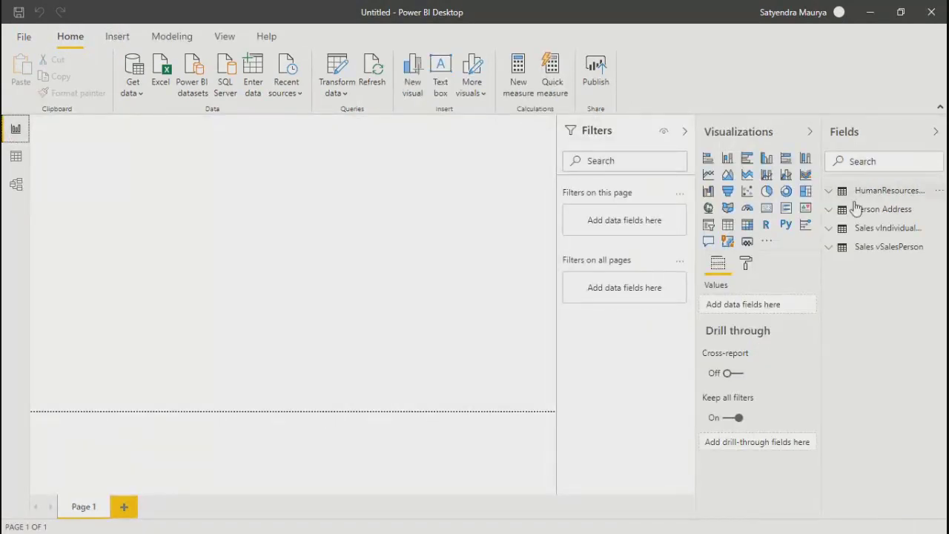
left_click(832, 191)
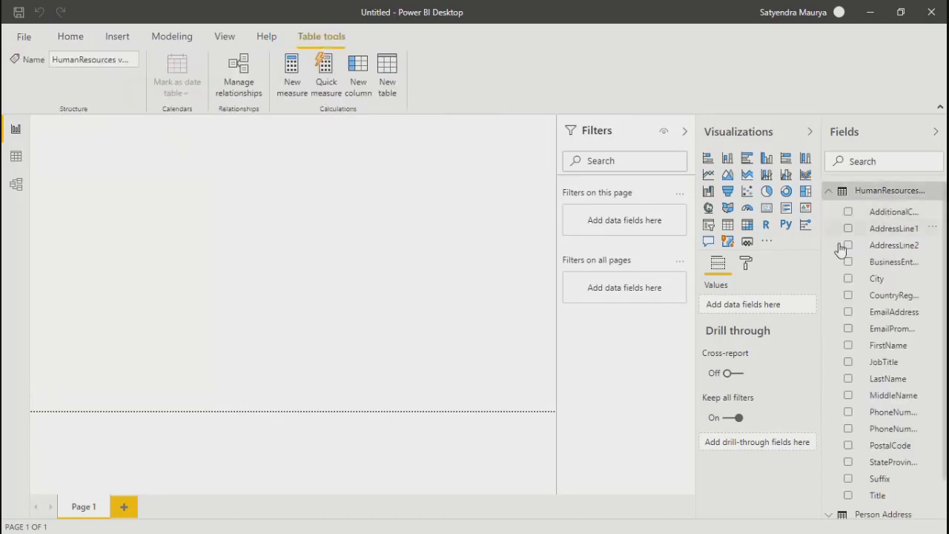
scroll(913, 393, "down", 2)
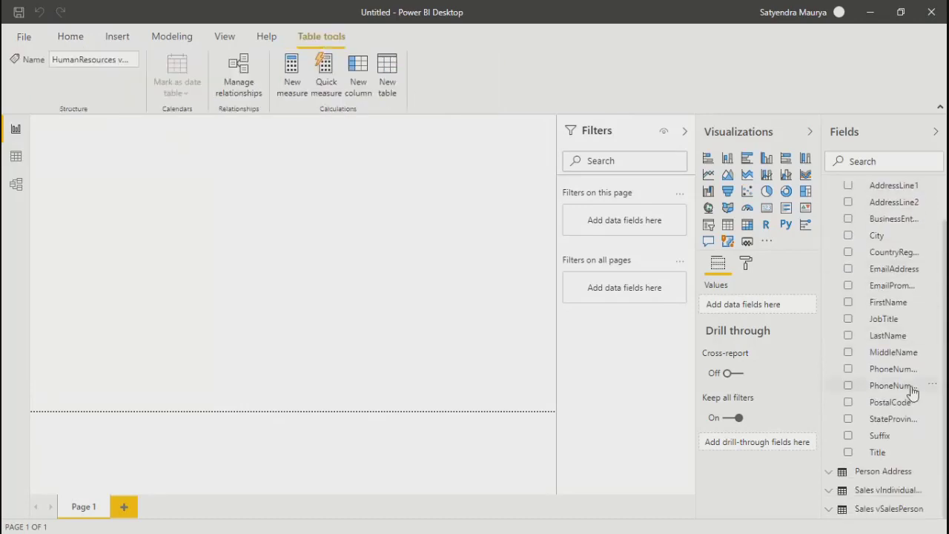
left_click(831, 471)
scroll(924, 384, "down", 4)
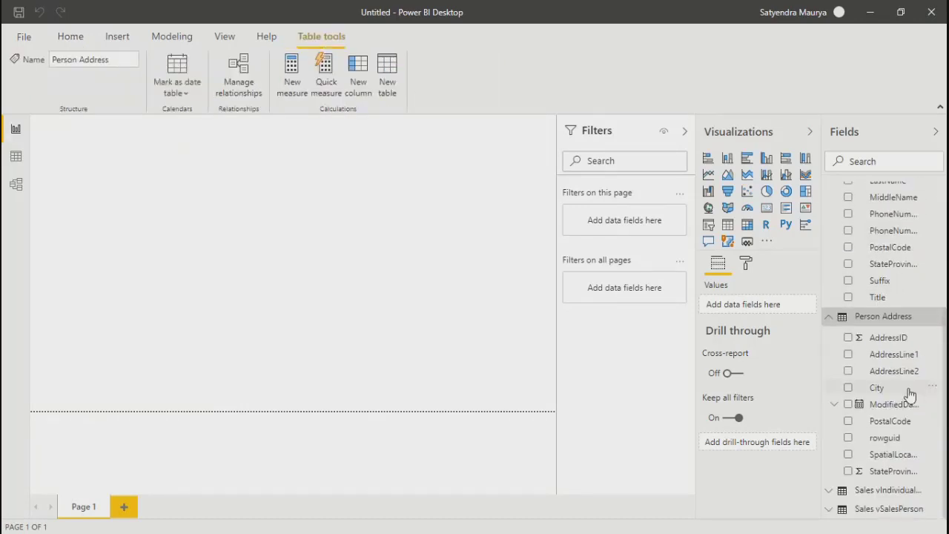
left_click(834, 404)
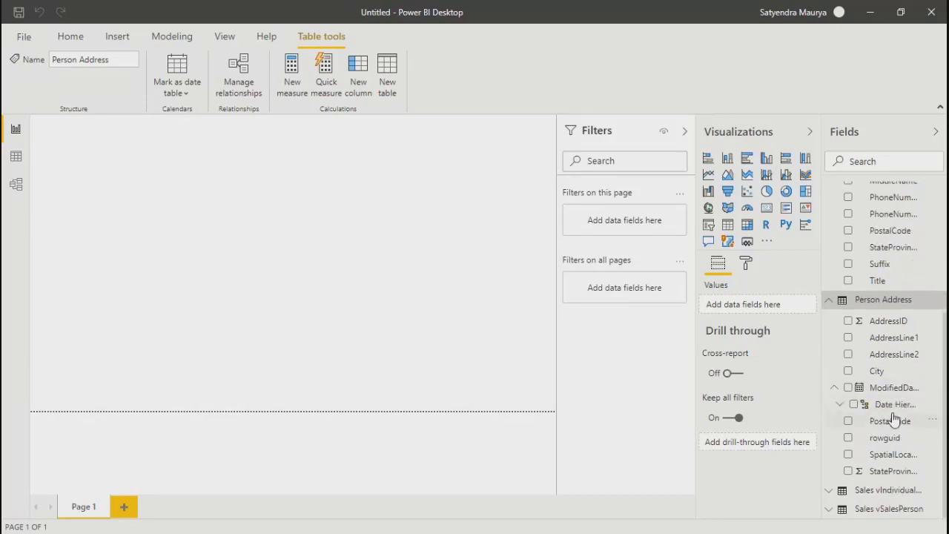
scroll(895, 420, "up", 5)
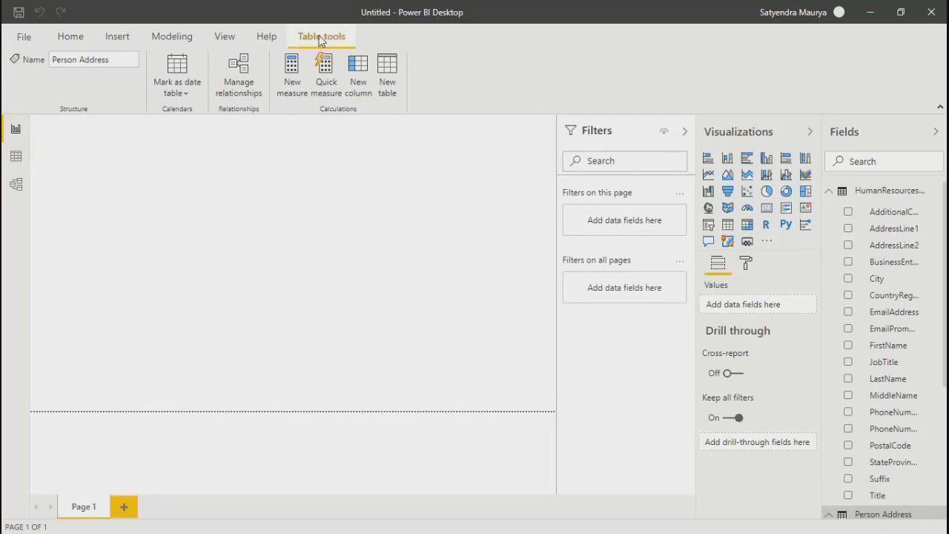
Review the model's relationships, inspect the settings of the one between Person Address and HumanResources vEmployee, and close without changes
left_click(257, 38)
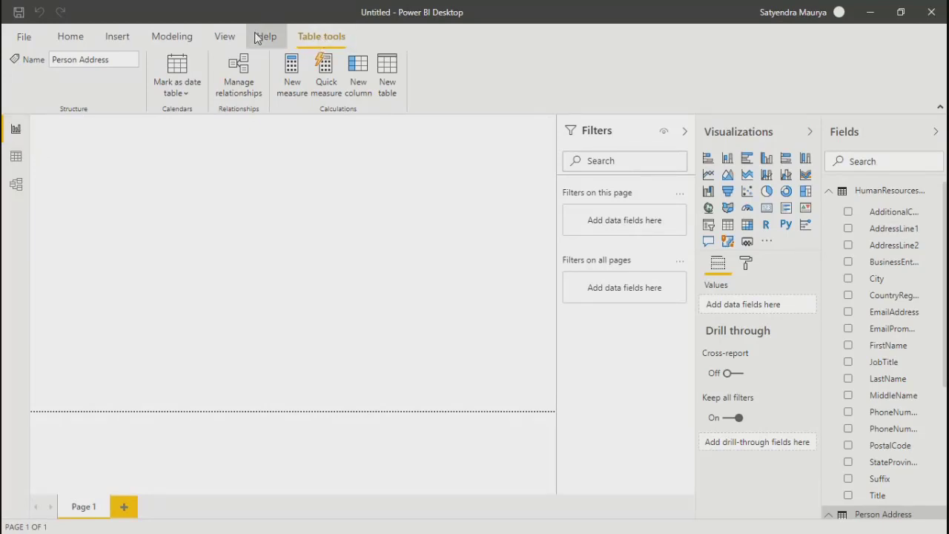
left_click(172, 39)
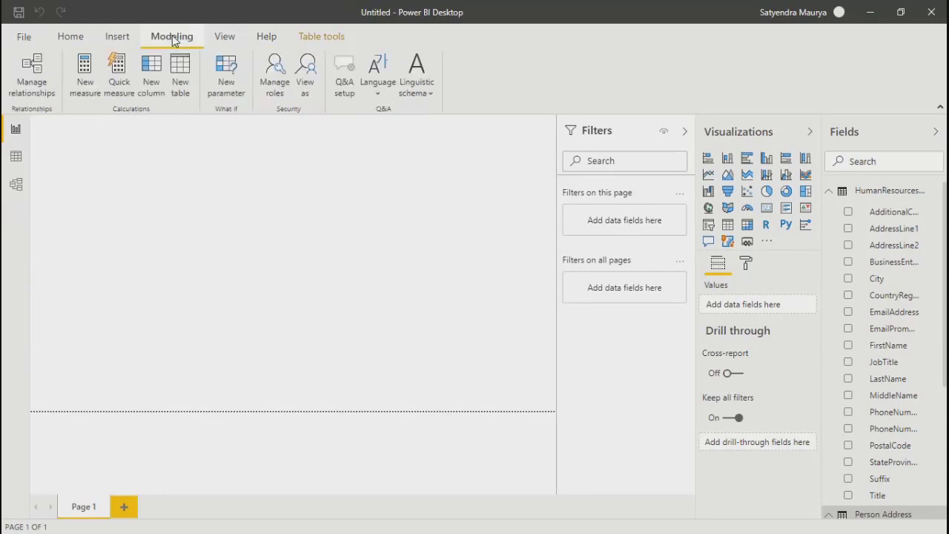
left_click(41, 73)
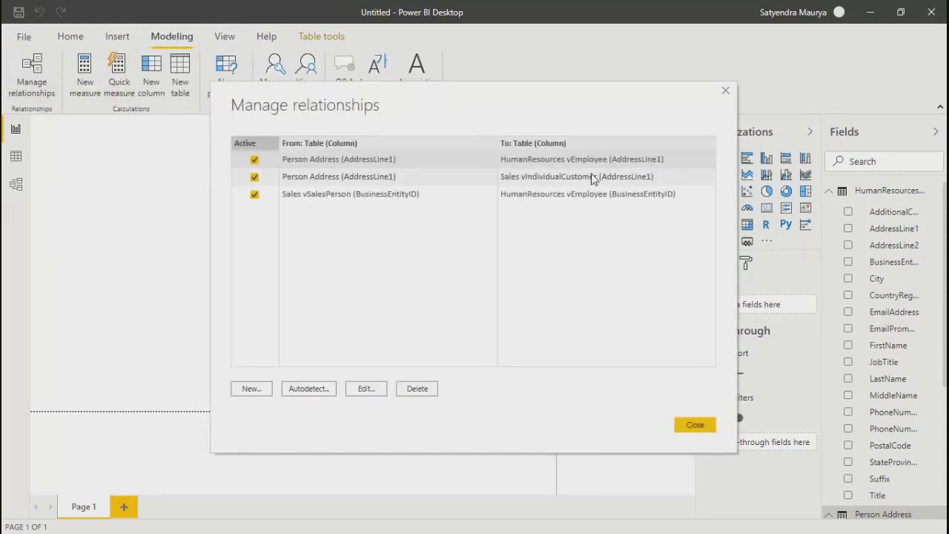
left_click(366, 388)
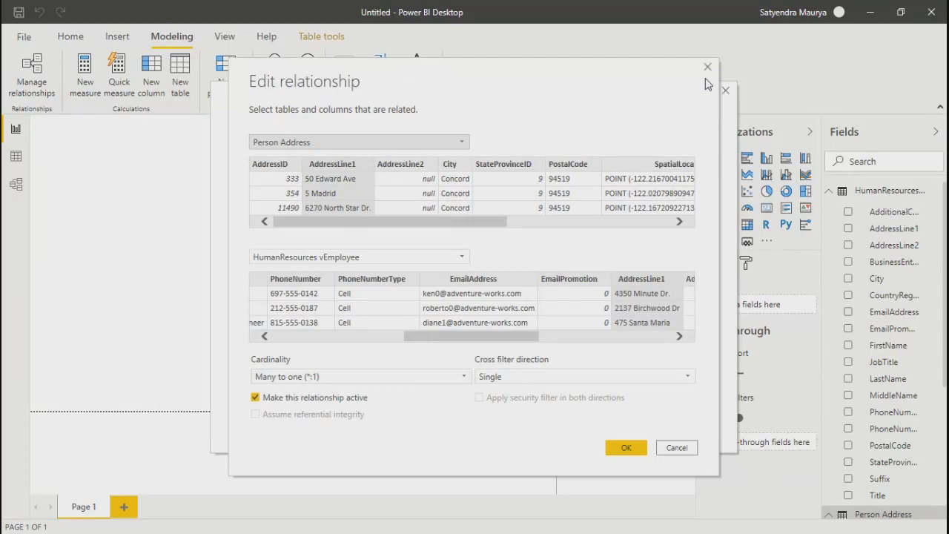
left_click(707, 68)
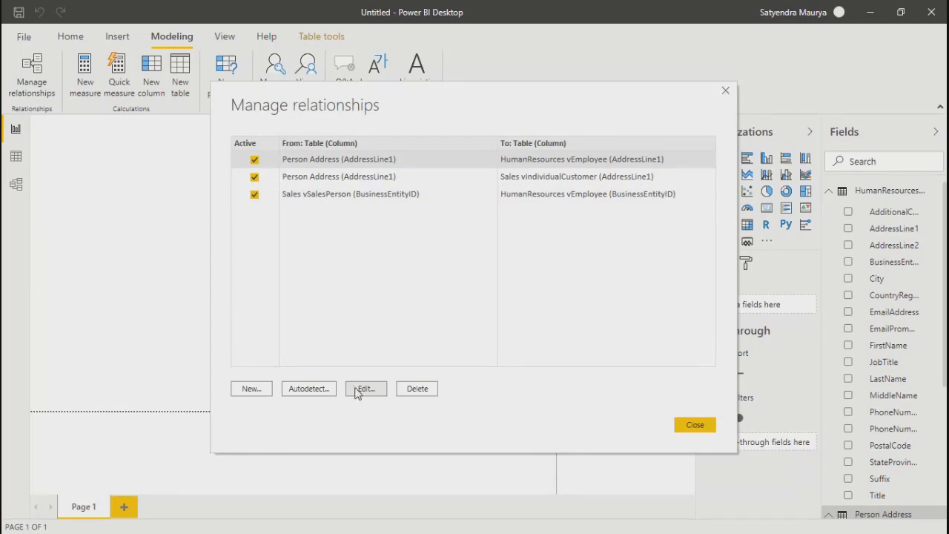
left_click(726, 92)
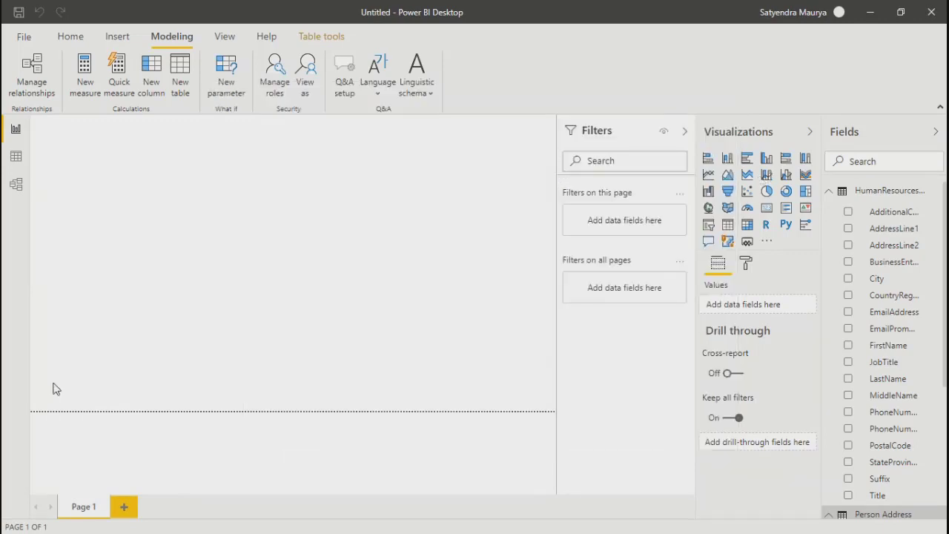
left_click(30, 46)
left_click(69, 37)
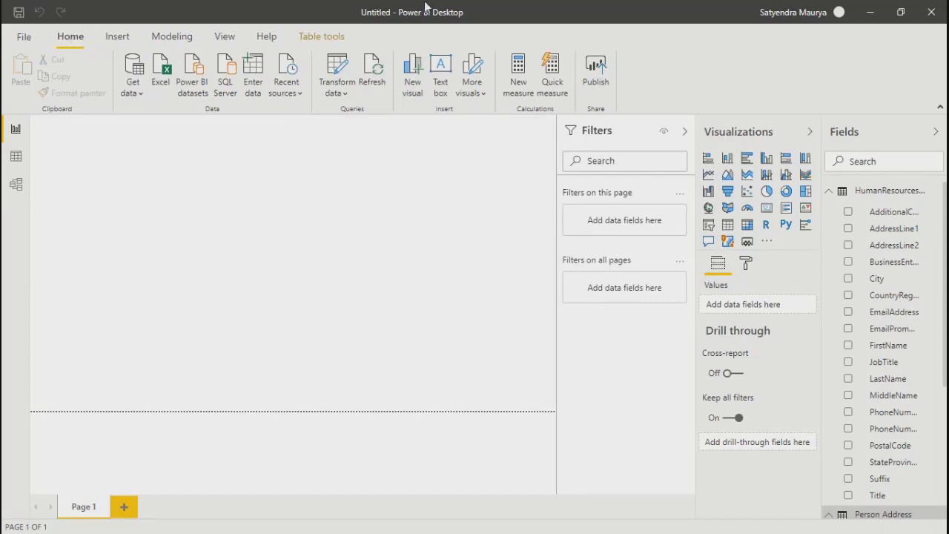
left_click(314, 45)
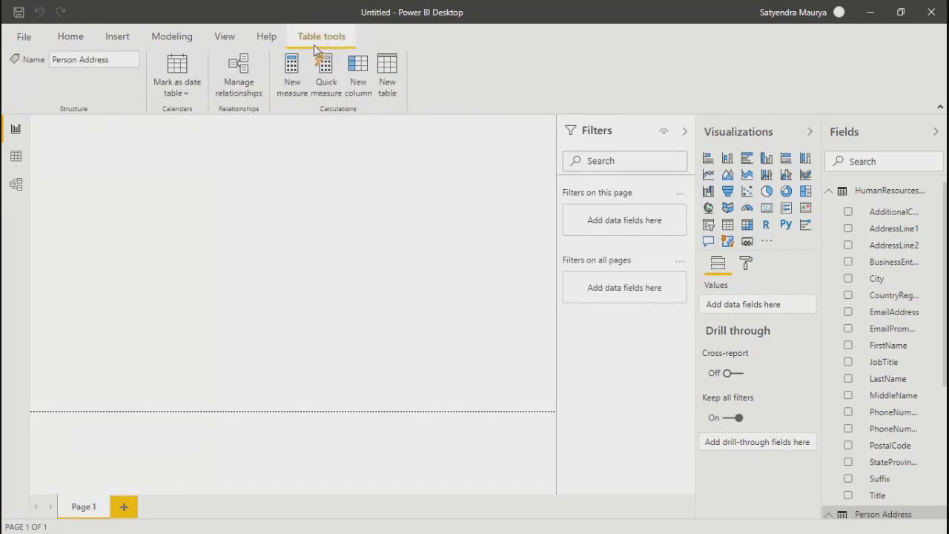
Show the Data view and expand the HumanResources vEmployee table with it selected
left_click(16, 157)
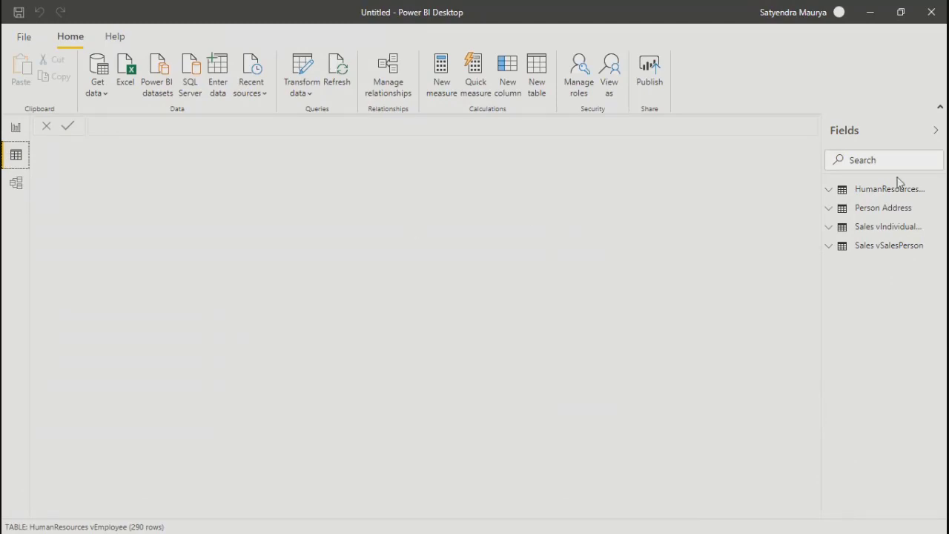
left_click(866, 194)
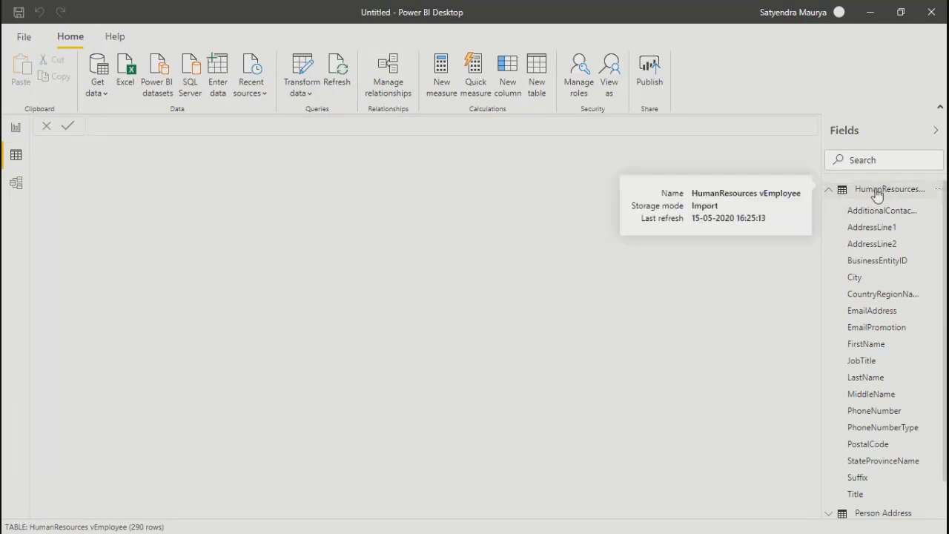
left_click(877, 193)
left_click(879, 192)
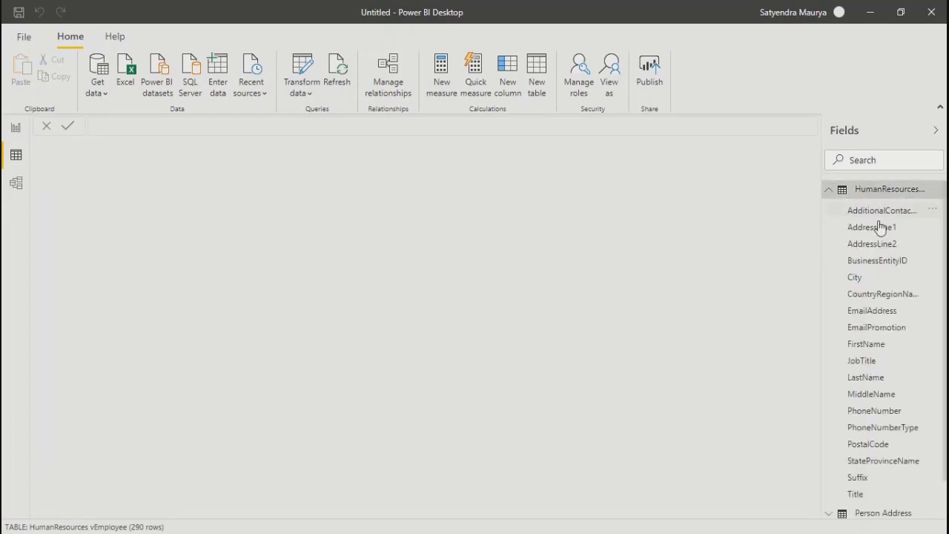
Select the AddressLine1 column of HumanResources vEmployee and examine the table's data from BusinessEntityID across to AdditionalContactInfo
left_click(880, 227)
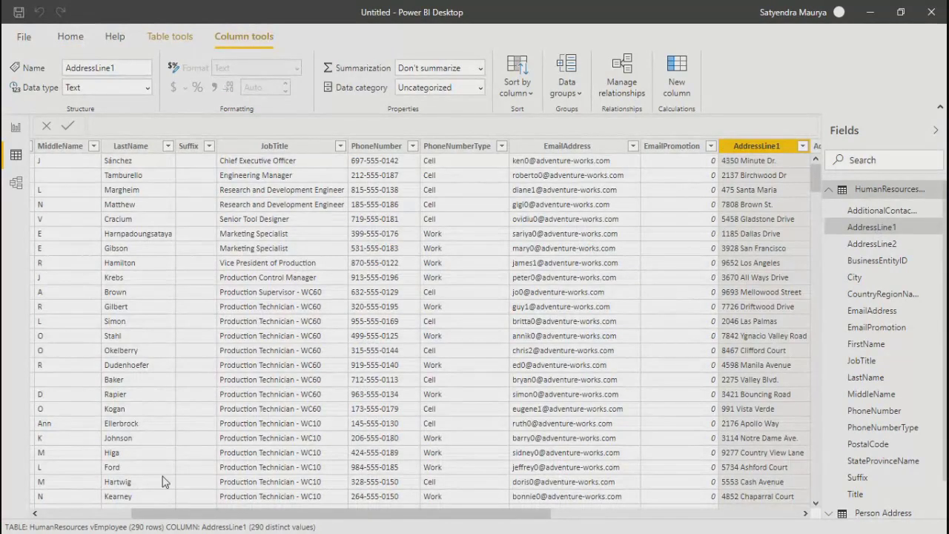
left_click_drag(304, 521, 53, 457)
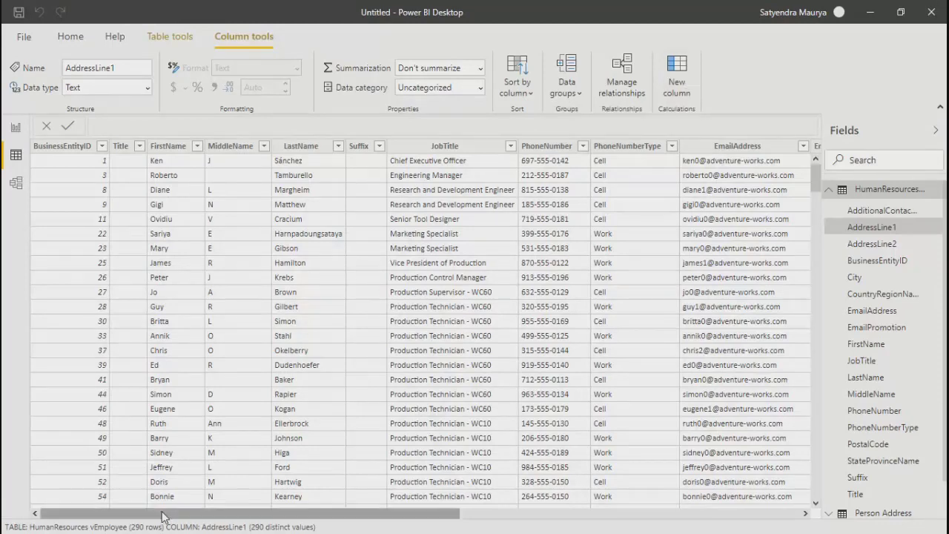
left_click_drag(163, 516, 432, 516)
left_click_drag(365, 516, 437, 518)
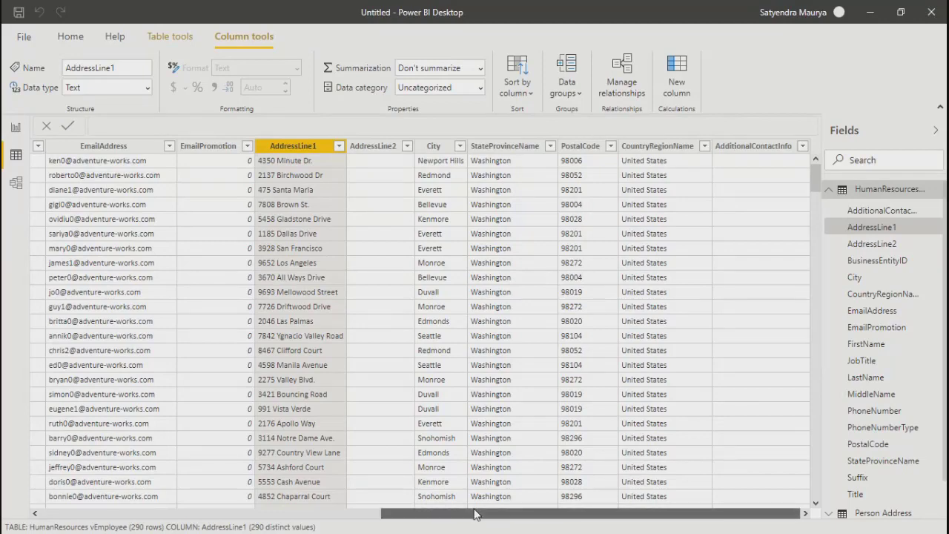
left_click_drag(474, 514, 169, 480)
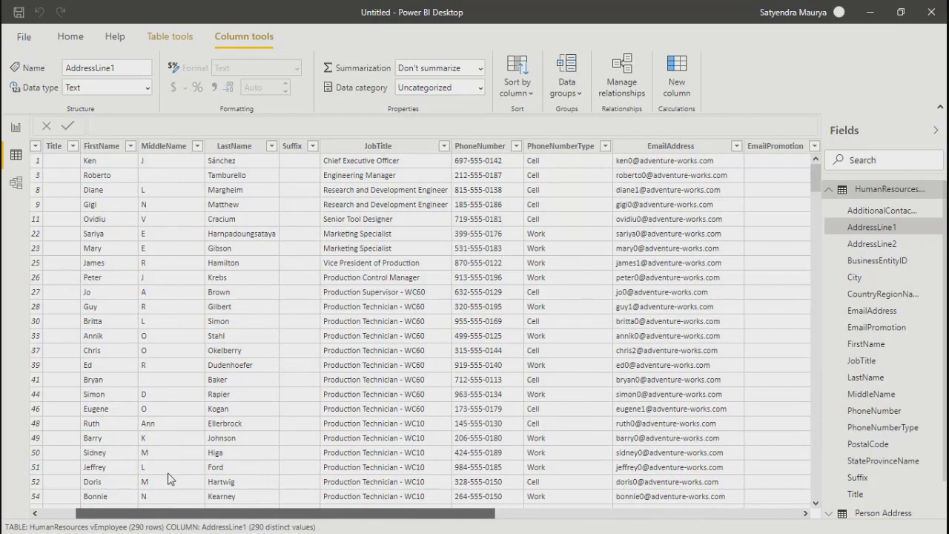
left_click_drag(169, 480, 122, 482)
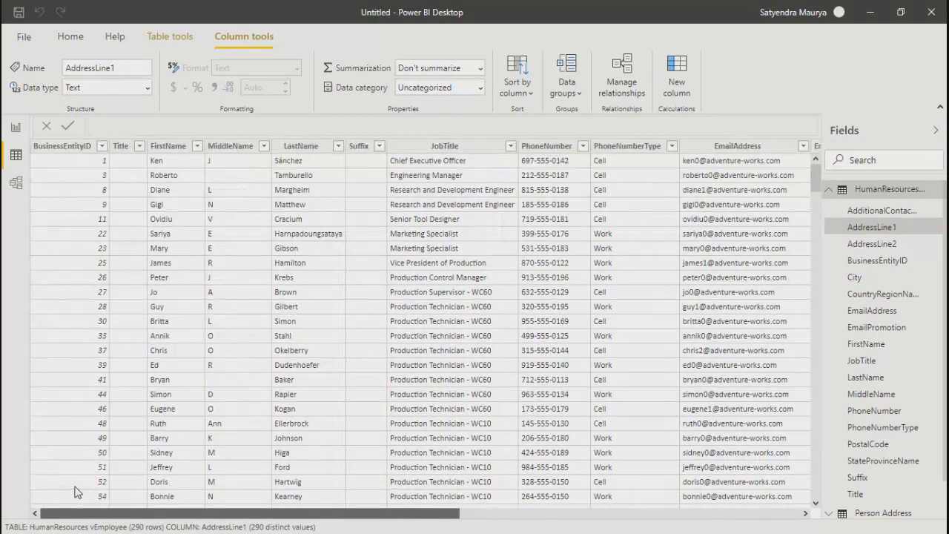
left_click(689, 78)
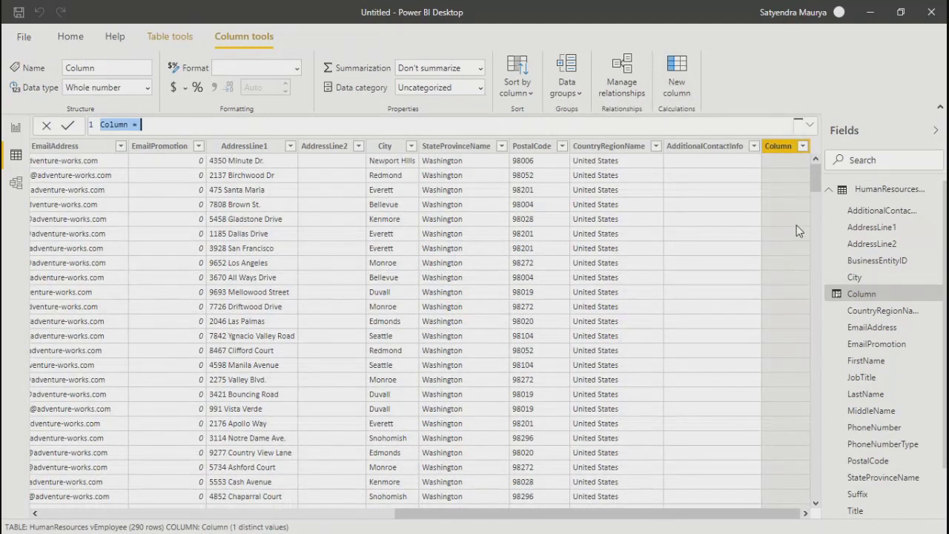
left_click(158, 125)
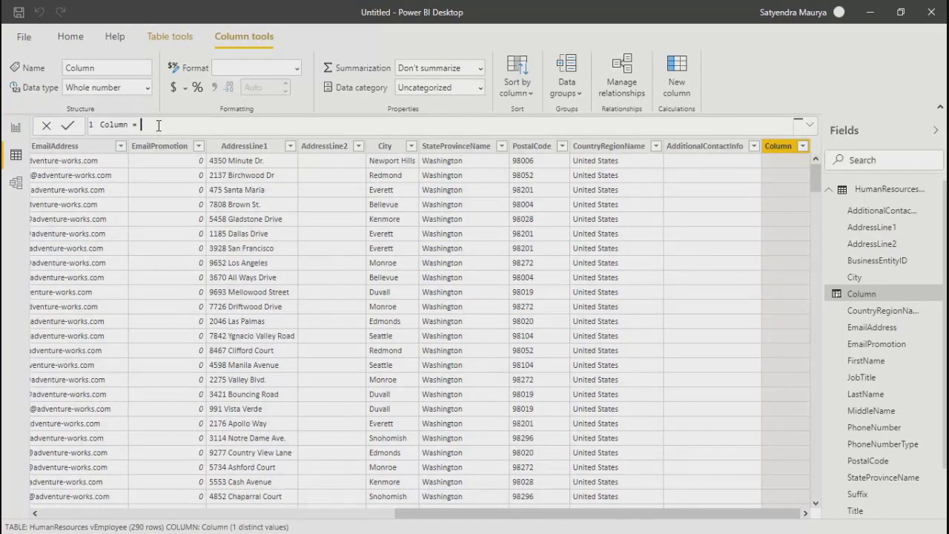
key("Left")
key("Left")
key("Left")
key("BackSpace")
key("BackSpace")
key("BackSpace")
key("BackSpace")
key("BackSpace")
key("BackSpace")
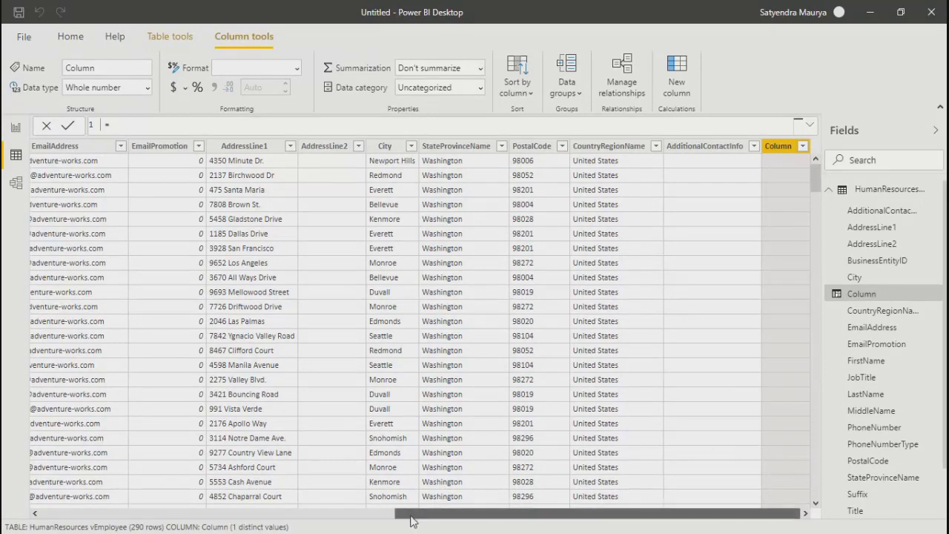
left_click_drag(414, 513, 41, 519)
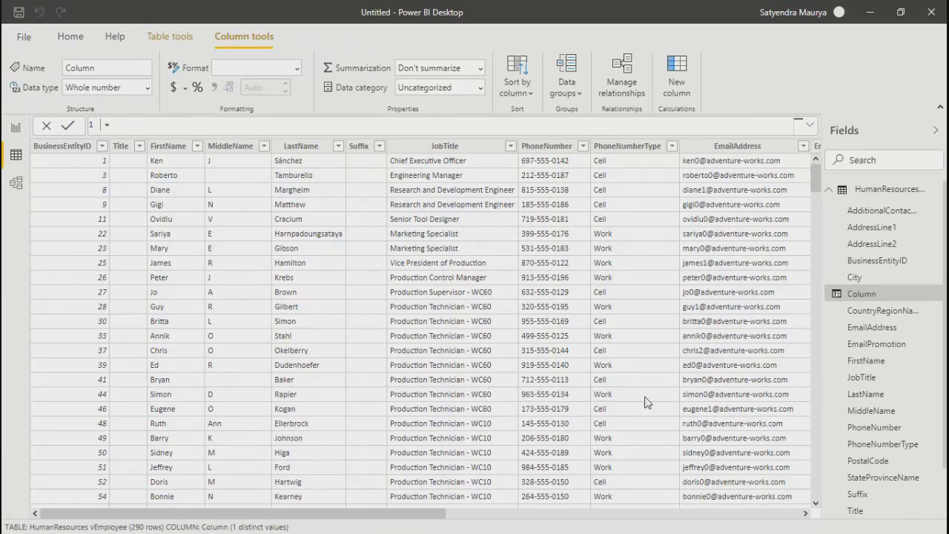
left_click_drag(369, 513, 311, 478)
left_click(46, 128)
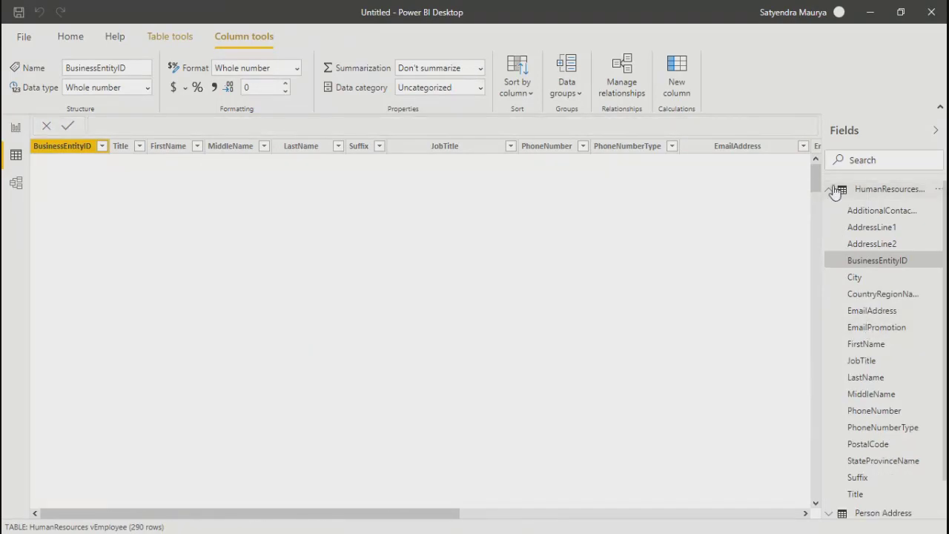
Collapse HumanResources vEmployee, expand Person Address, and examine its data with the AddressID column selected
left_click(835, 191)
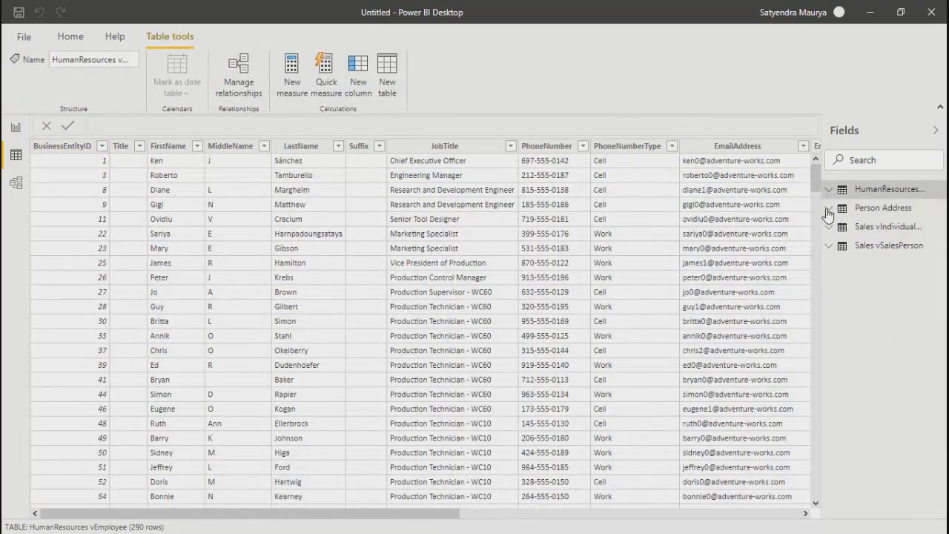
left_click(832, 213)
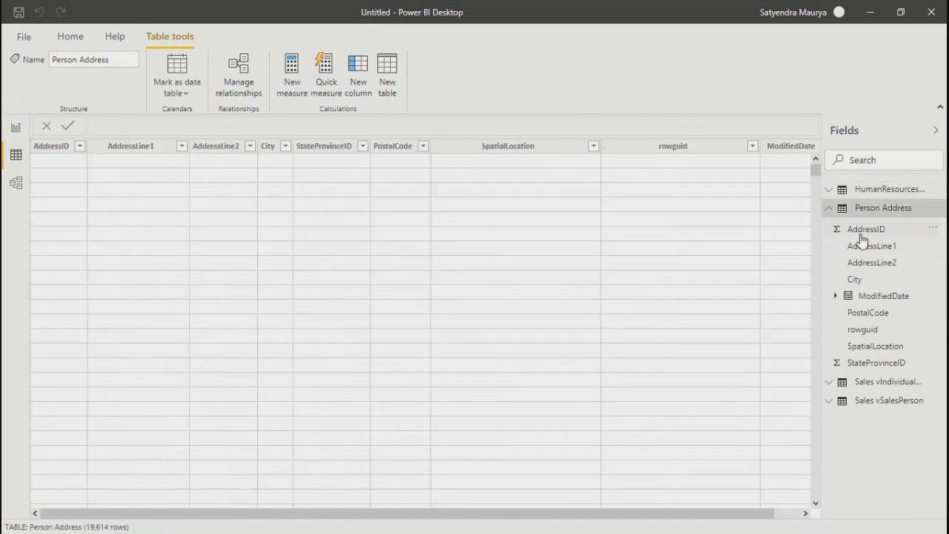
left_click(863, 228)
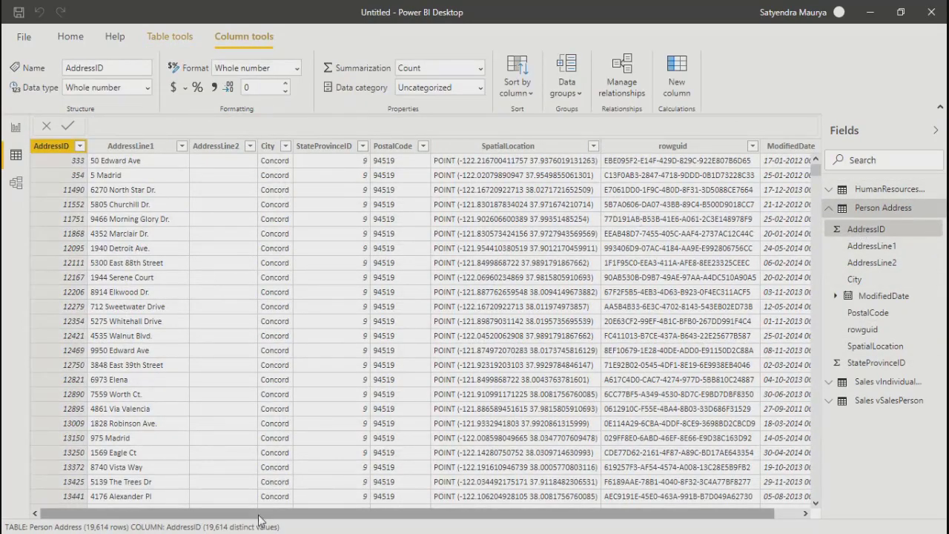
left_click_drag(232, 519, 128, 522)
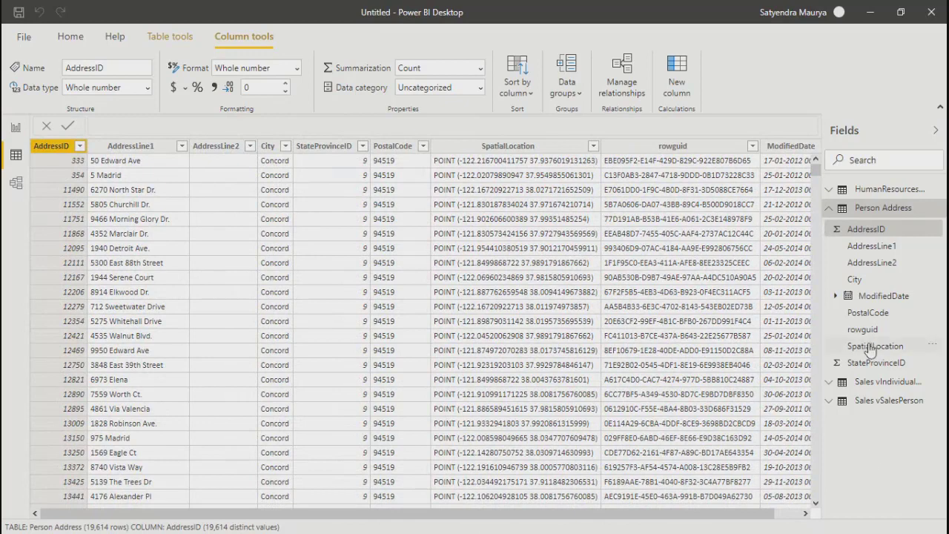
Expand Sales vIndividualCustomer, select its AddressLine1 column, and examine the table's data across to Demographics
left_click(830, 382)
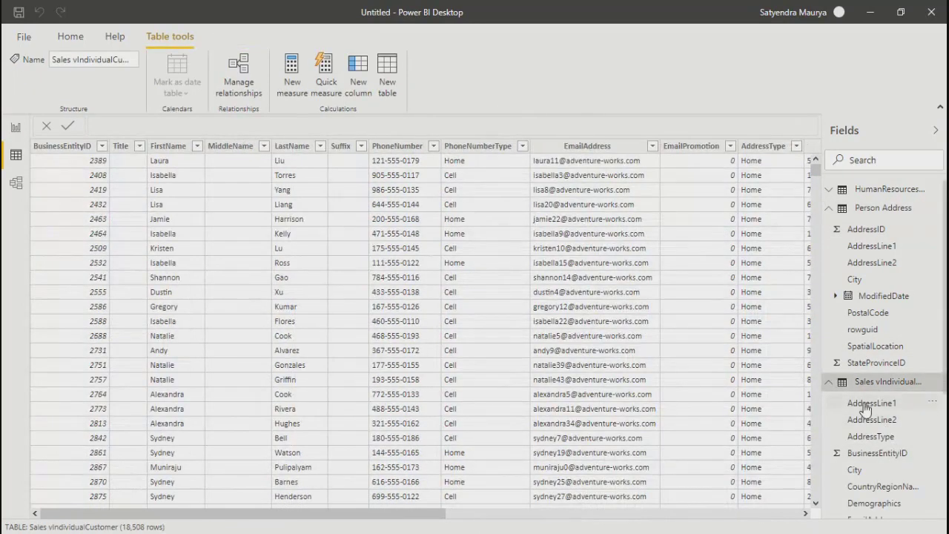
left_click(865, 408)
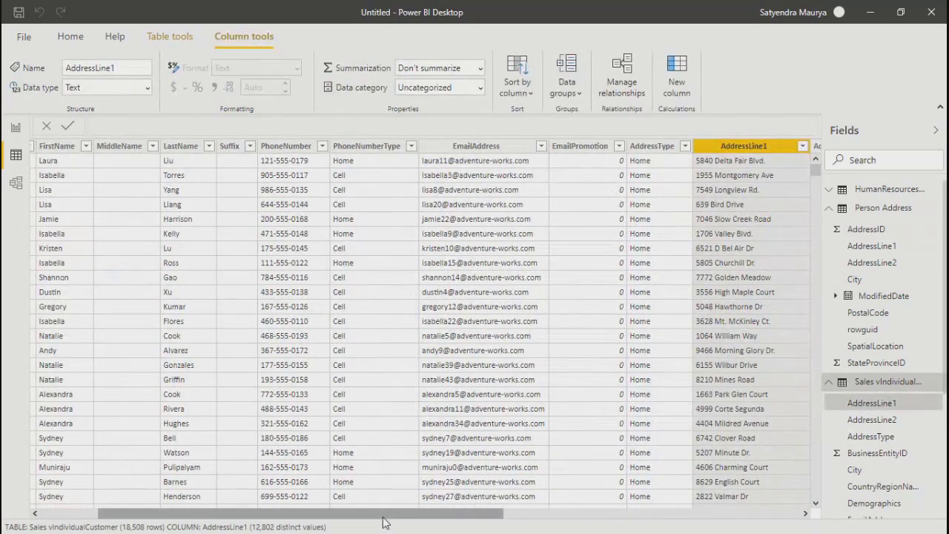
left_click_drag(386, 520, 21, 504)
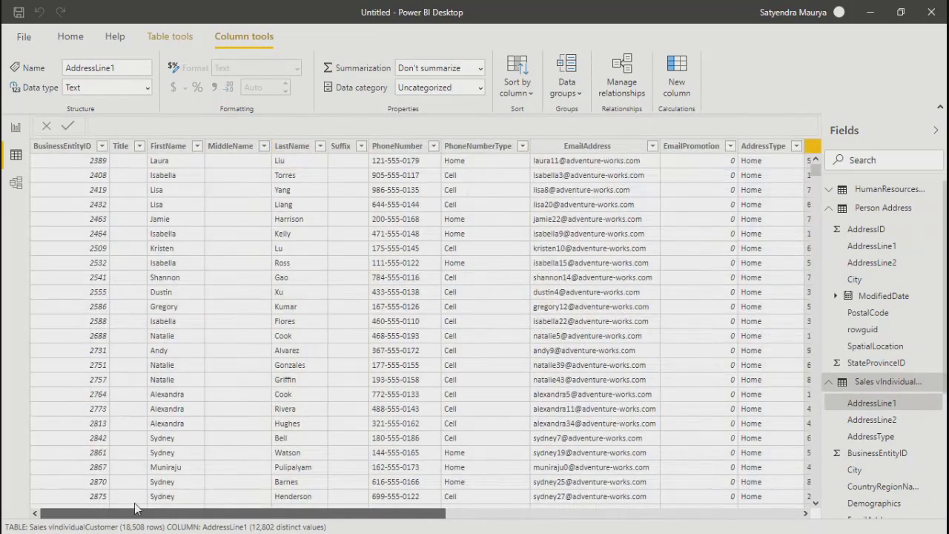
left_click_drag(149, 511, 281, 511)
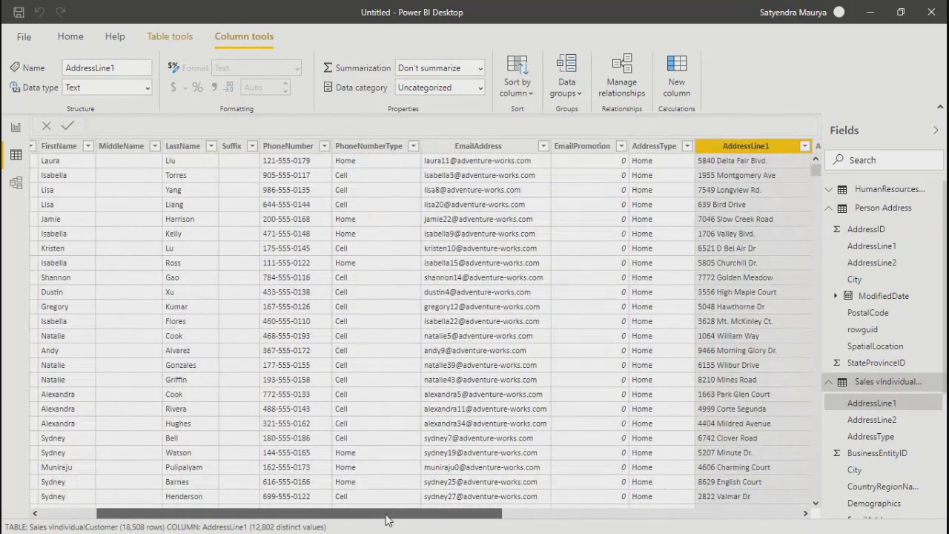
left_click_drag(486, 528, 706, 528)
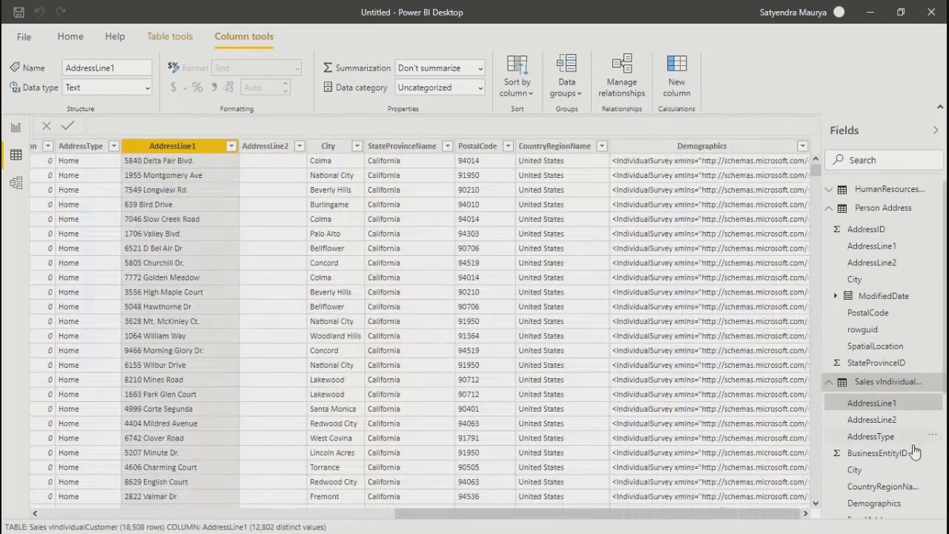
Show the Sales vSalesPerson table and examine its data across to the territory and sales columns
scroll(899, 469, "down", 3)
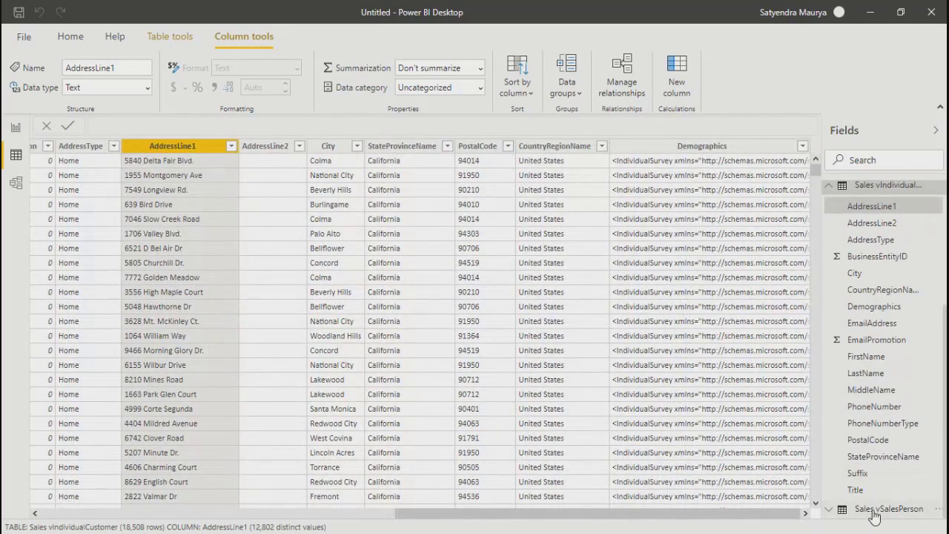
left_click(875, 510)
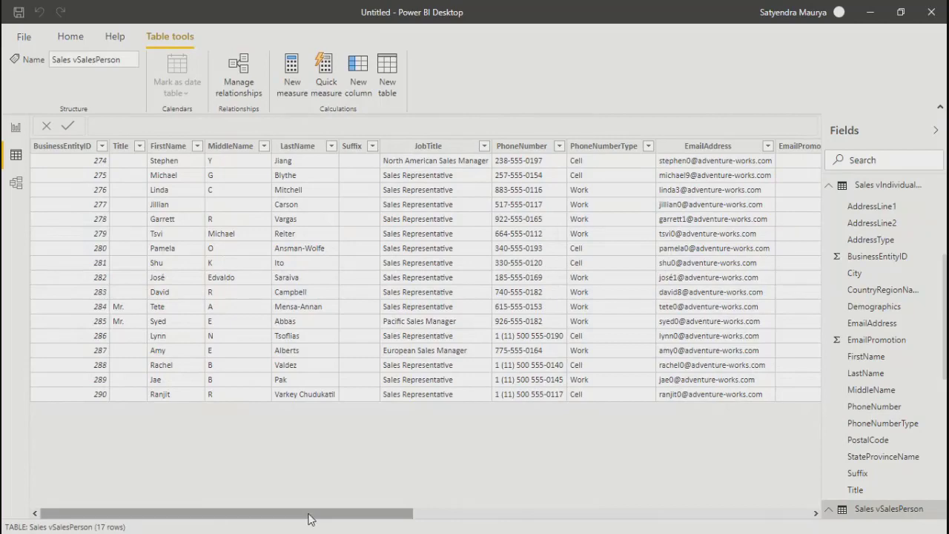
left_click_drag(302, 513, 699, 513)
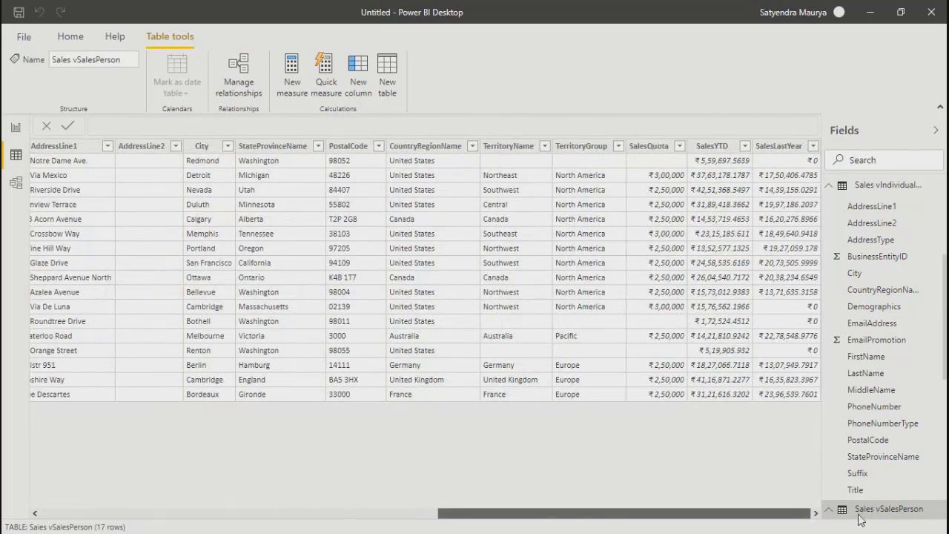
left_click_drag(768, 513, 108, 505)
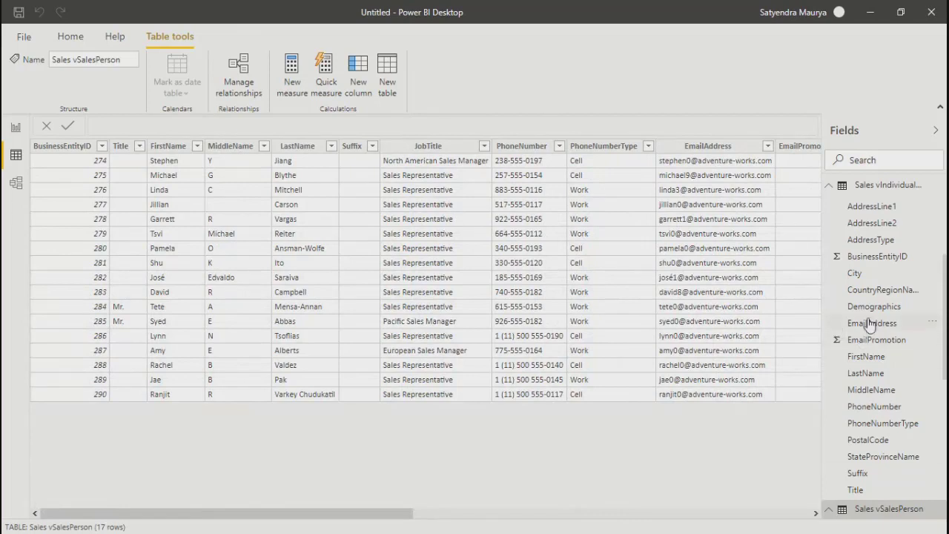
Add a new calculated column named FullName to the HumanResources vEmployee table
scroll(866, 245, "up", 3)
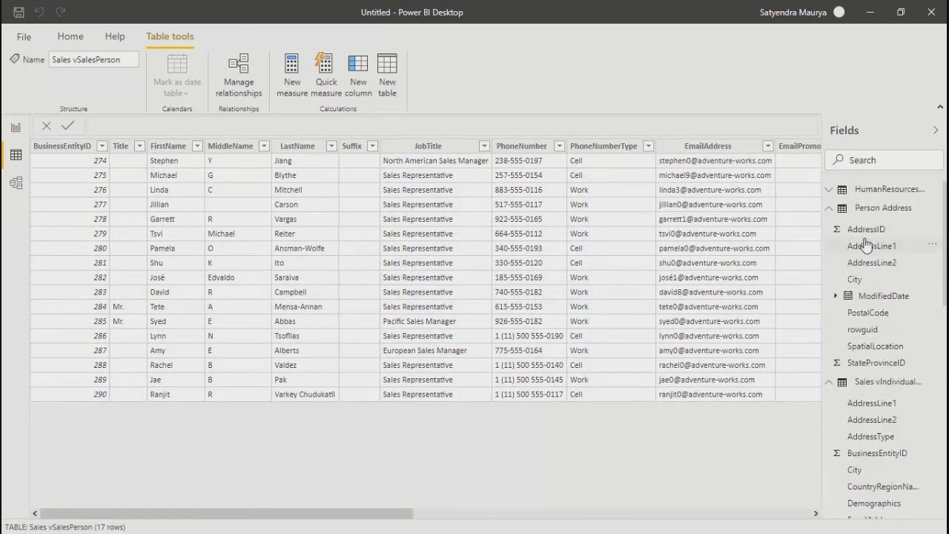
left_click(859, 191)
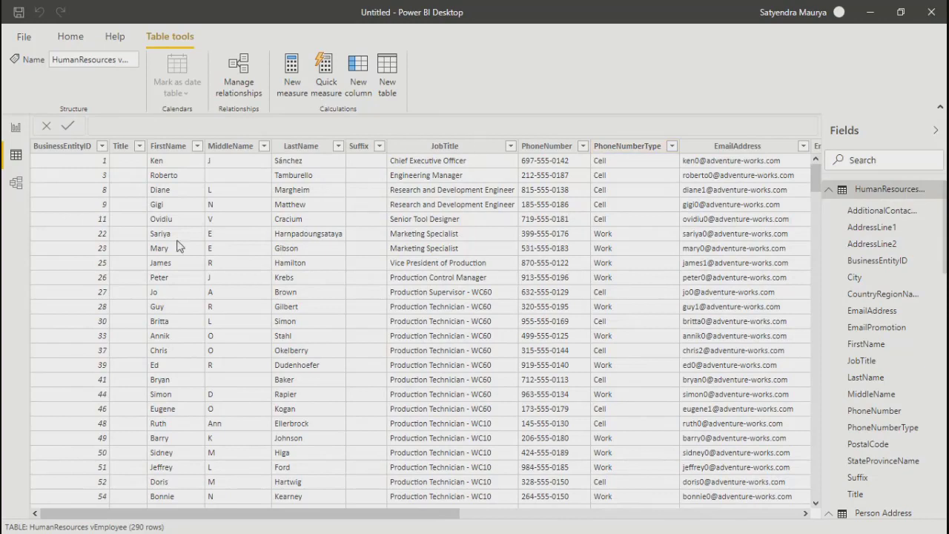
left_click(162, 162)
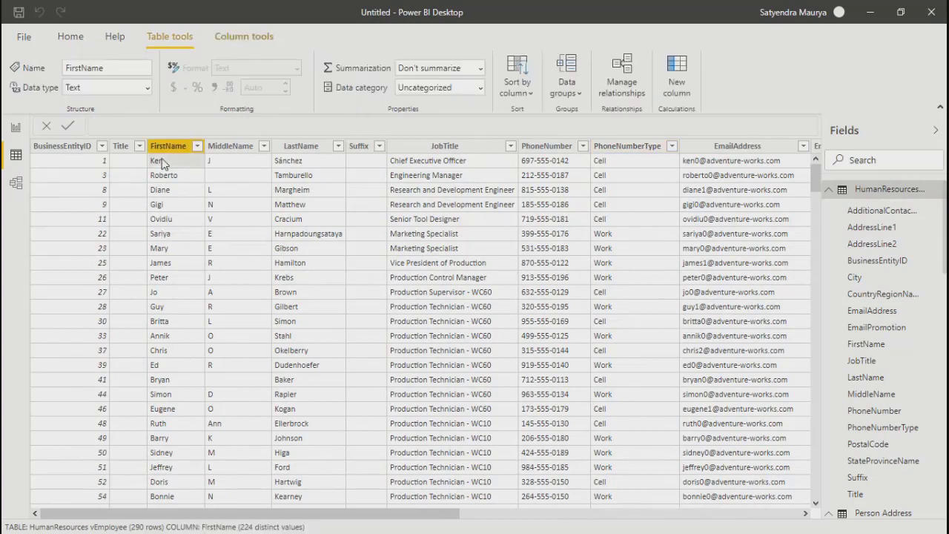
left_click(678, 65)
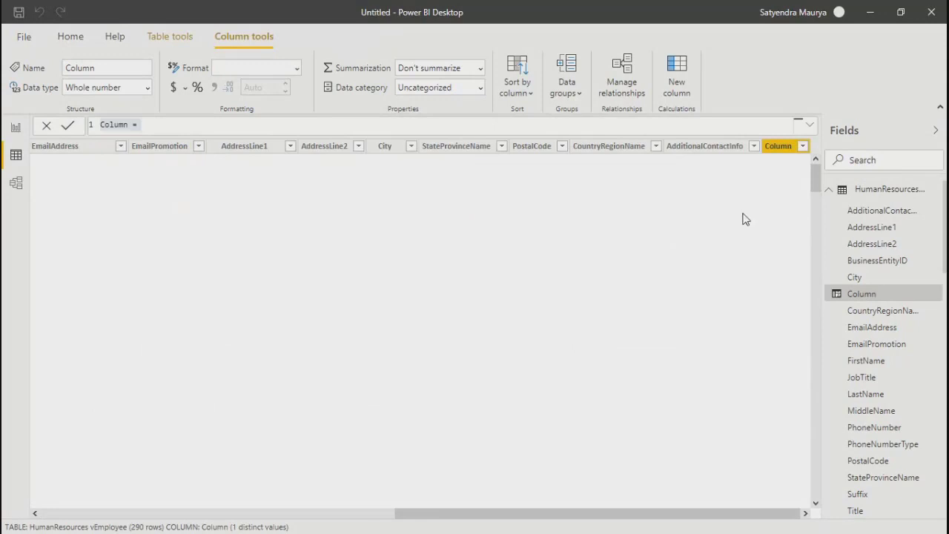
left_click(127, 125)
key("BackSpace")
key("BackSpace")
key("BackSpace")
key("BackSpace")
key("BackSpace")
key("BackSpace")
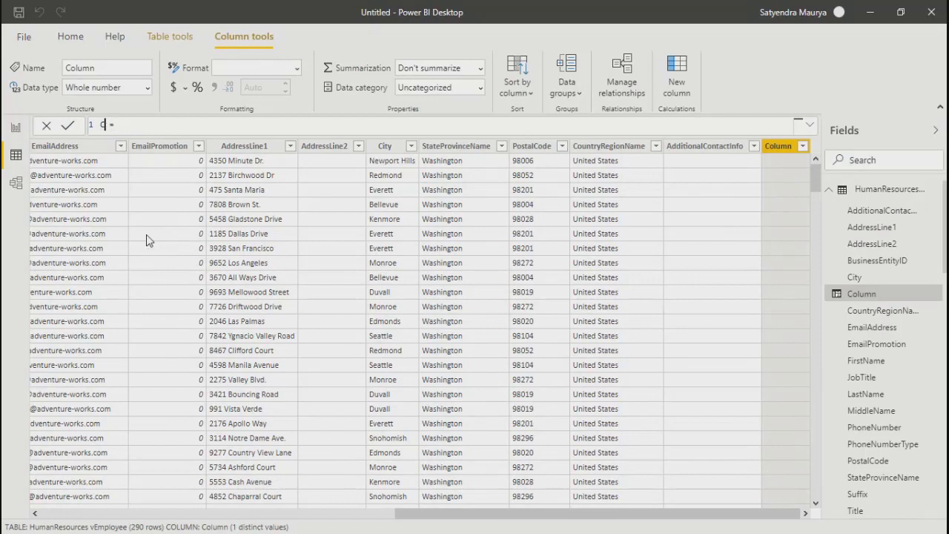
type("FullName")
Begin the FullName formula with CONCATENATE, using the FirstName column of HumanResources vEmployee as its first argument
left_click(182, 125)
type("co")
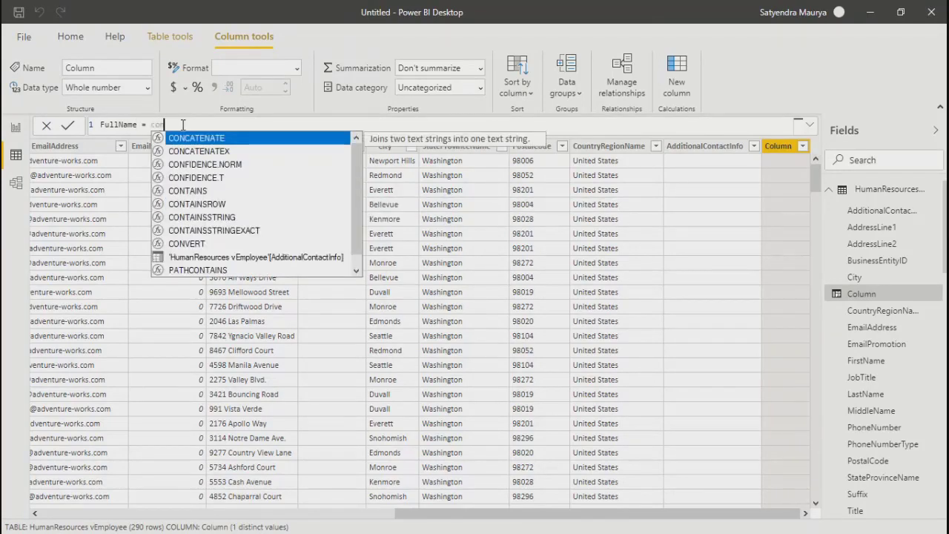
key("Tab")
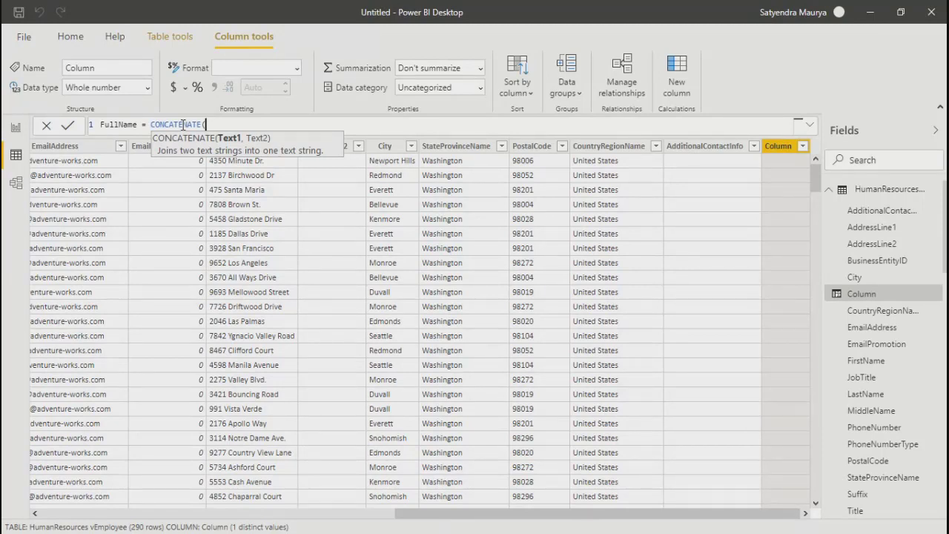
type("Furs")
key("BackSpace")
key("BackSpace")
key("BackSpace")
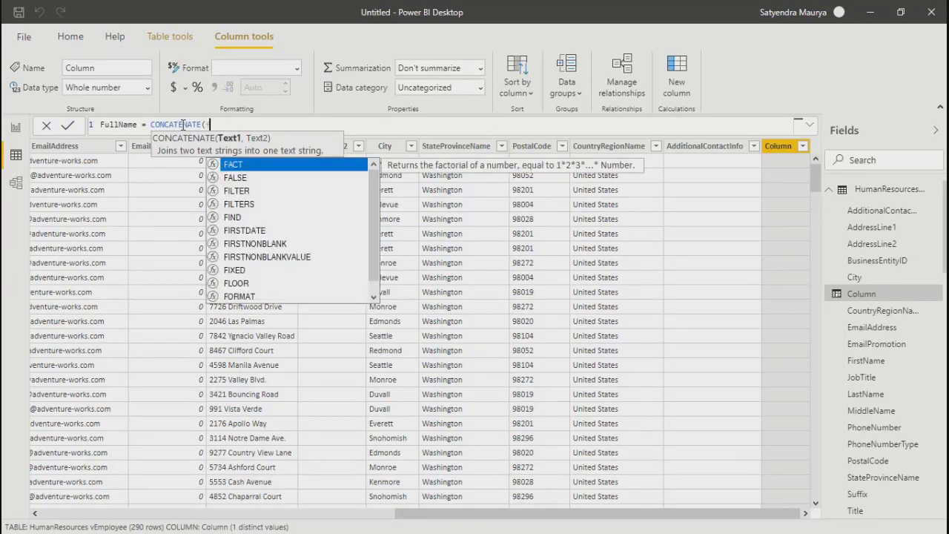
type("irst")
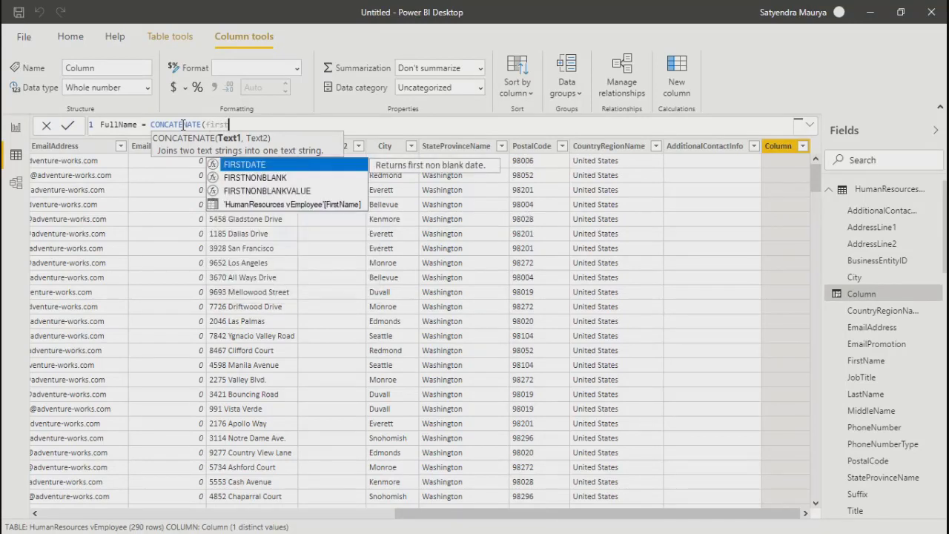
key("Down")
key("Down")
key("Down")
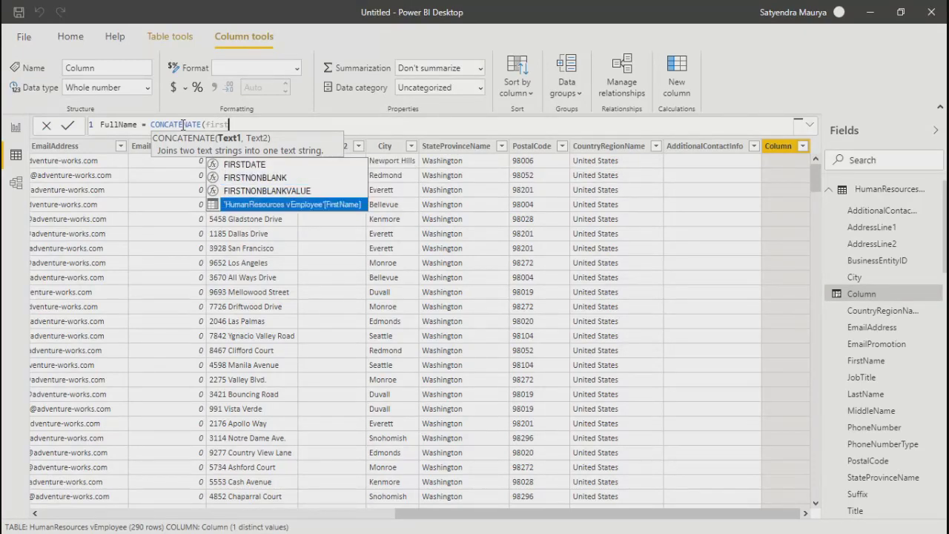
key("Tab")
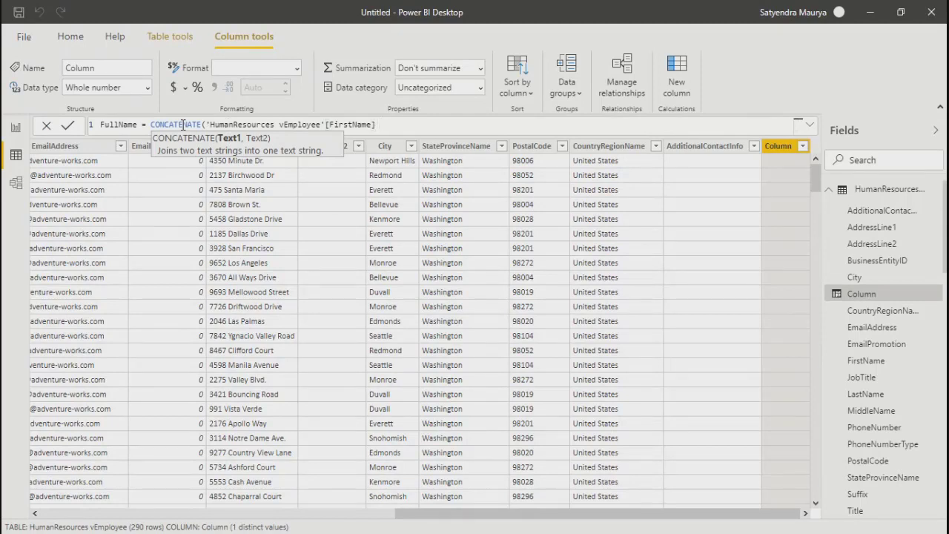
Add the MiddleName and LastName columns as the second and third CONCATENATE arguments and close the parenthesis
type(", mi")
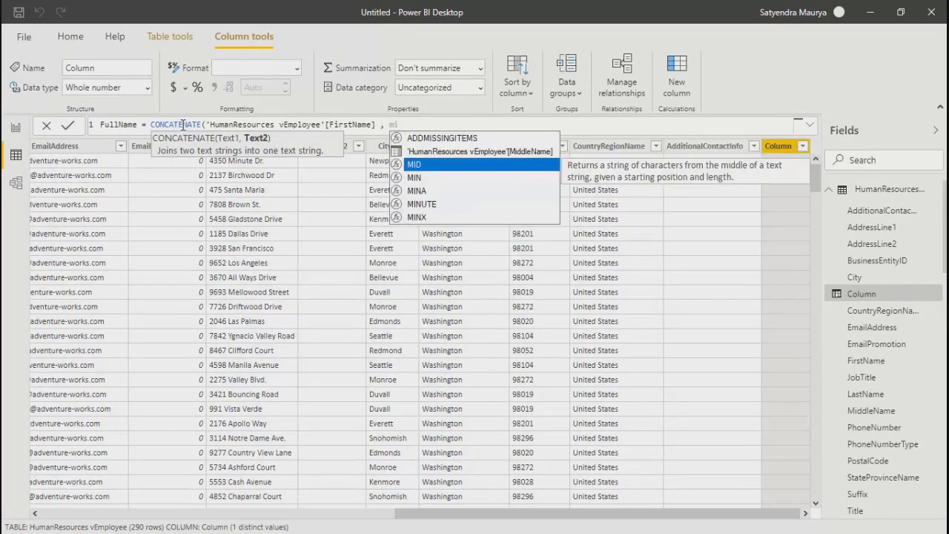
key("Up")
key("Tab")
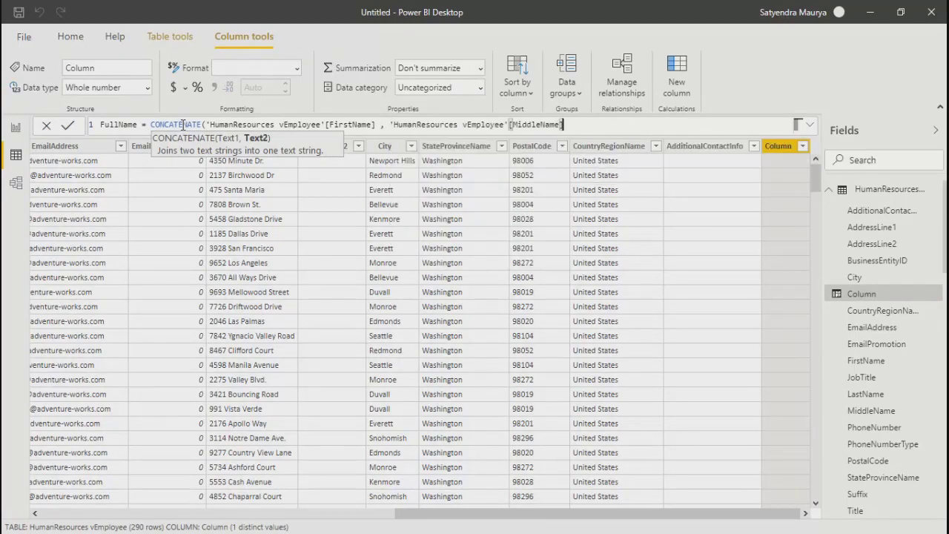
type(", last")
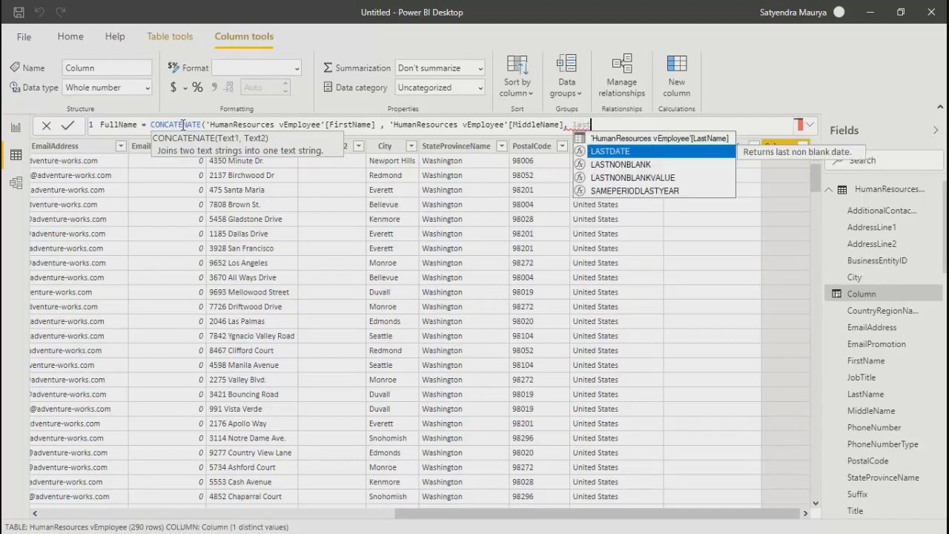
key("Up")
key("Tab")
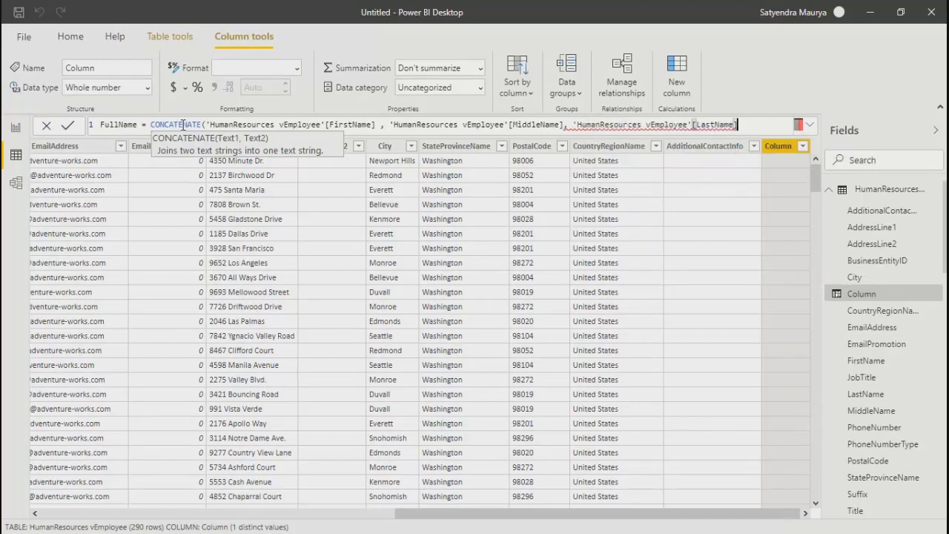
type(")")
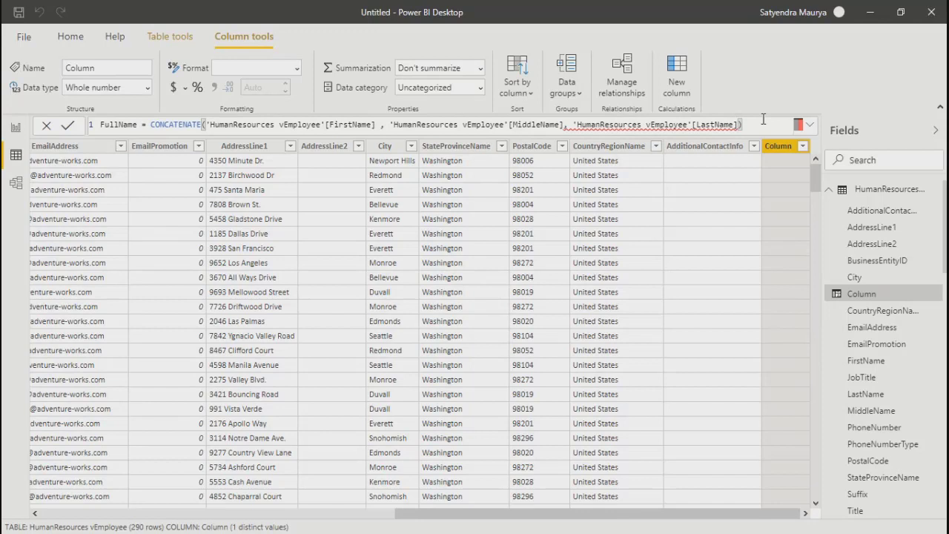
Expand the formula editor, inspect the flagged LastName argument, and remove the spaces after both commas in the FullName formula
left_click(810, 126)
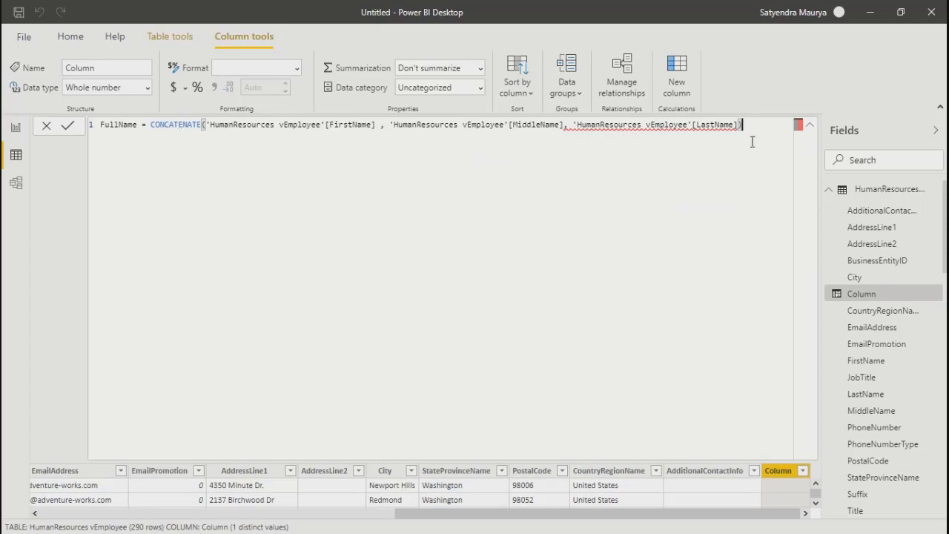
mouse_move(568, 127)
mouse_move(668, 124)
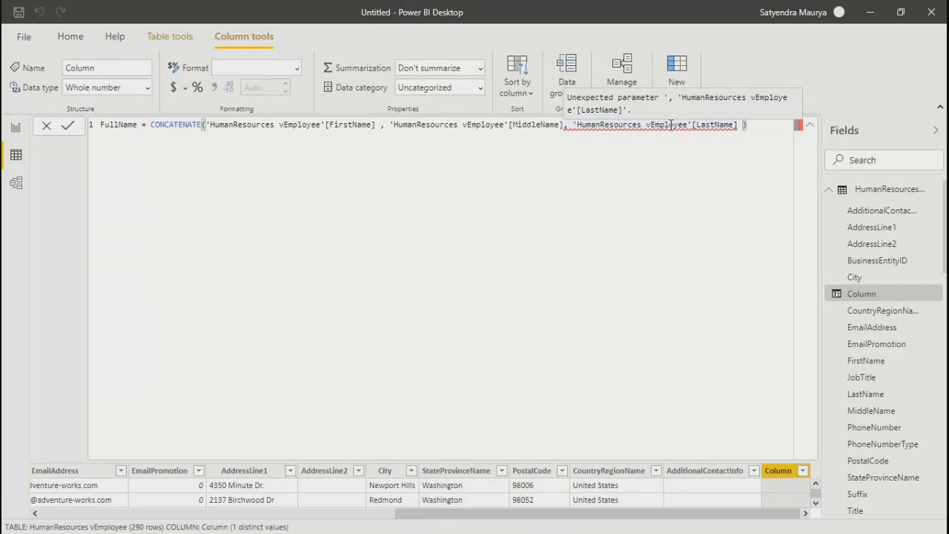
left_click(571, 124)
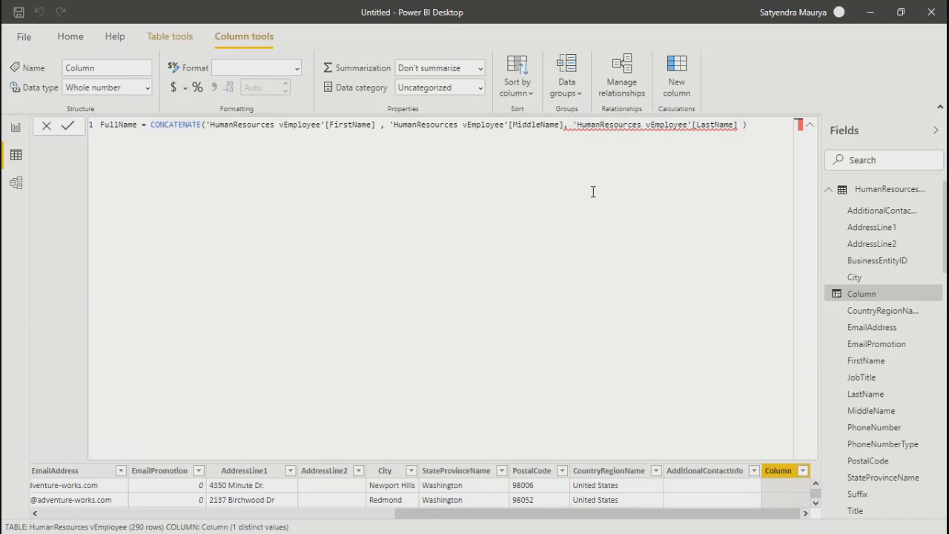
key("BackSpace")
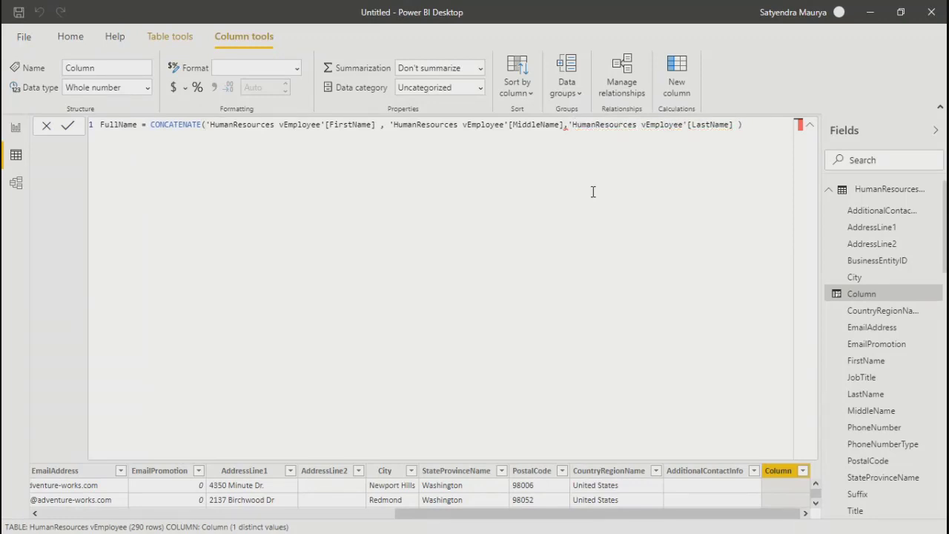
key("Left")
key("Left")
key("Left")
key("Left")
key("Left")
key("Left")
key("ctrl+Left")
key("ctrl+Left")
key("ctrl+Left")
key("ctrl+Left")
key("ctrl+Left")
key("ctrl+Left")
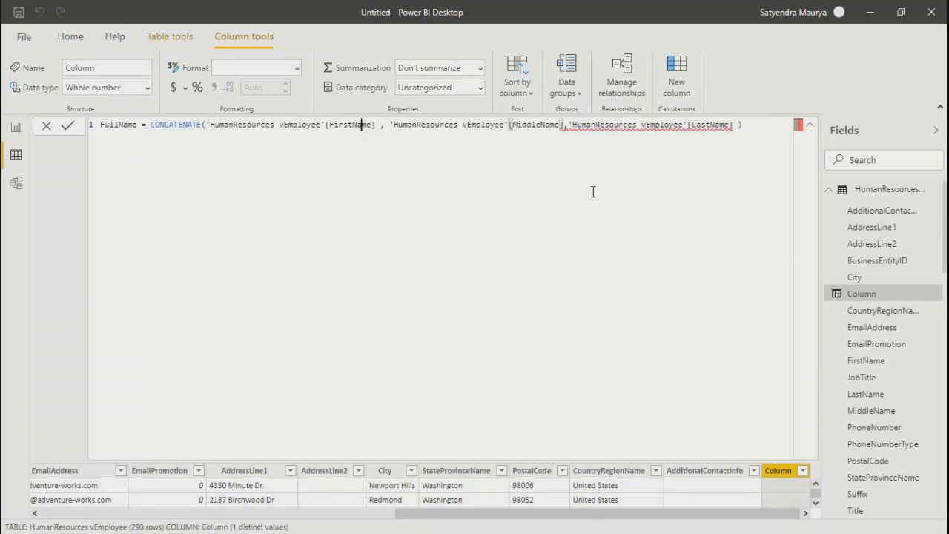
key("Right")
key("Right")
key("Right")
key("Right")
key("Right")
key("Right")
key("Right")
key("Right")
key("Right")
key("Right")
key("Right")
key("Right")
key("Right")
key("BackSpace")
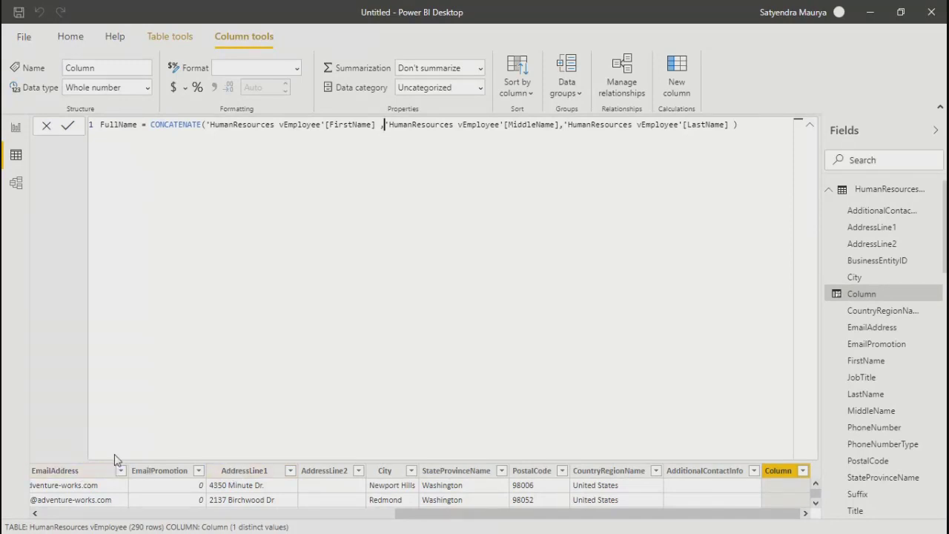
Commit the three-argument FullName formula and select the FullName column at the end of the table
left_click(780, 126)
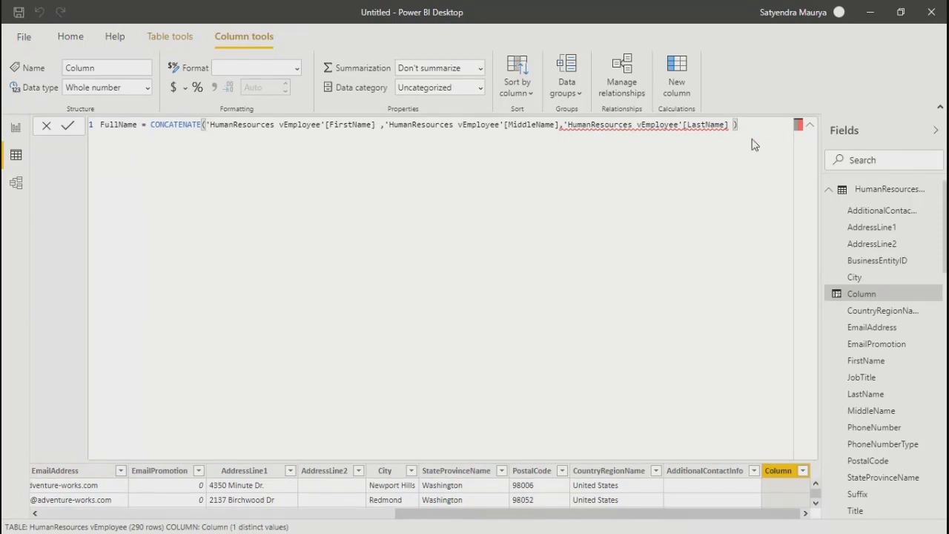
key("Return")
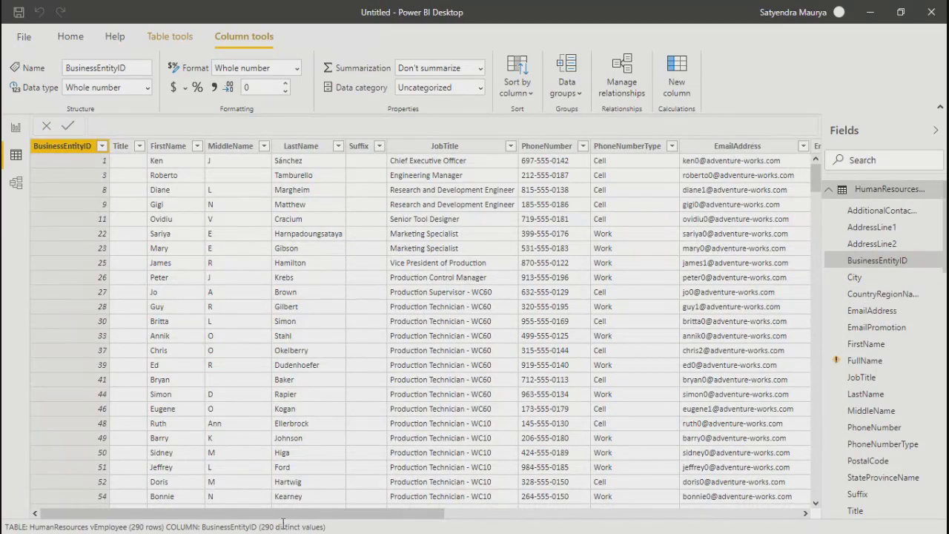
left_click_drag(283, 519, 788, 512)
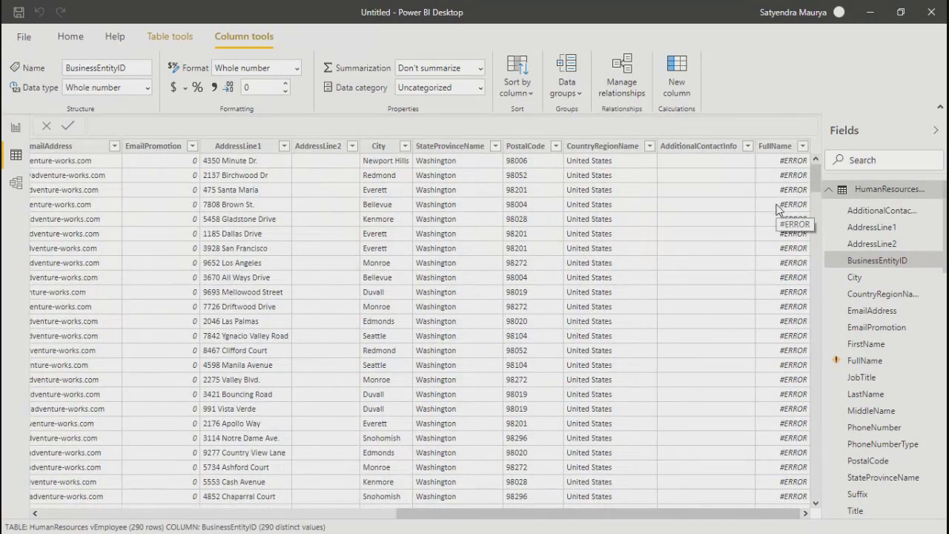
left_click(775, 146)
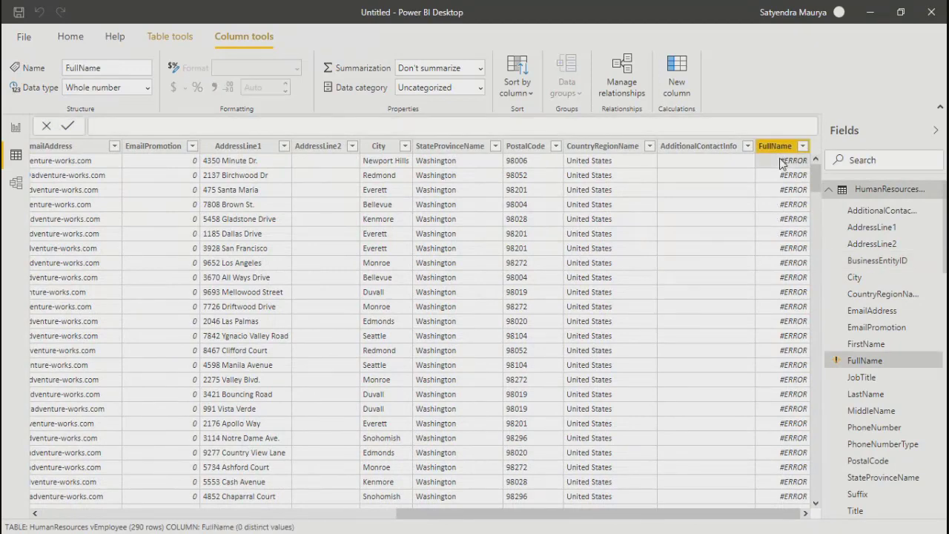
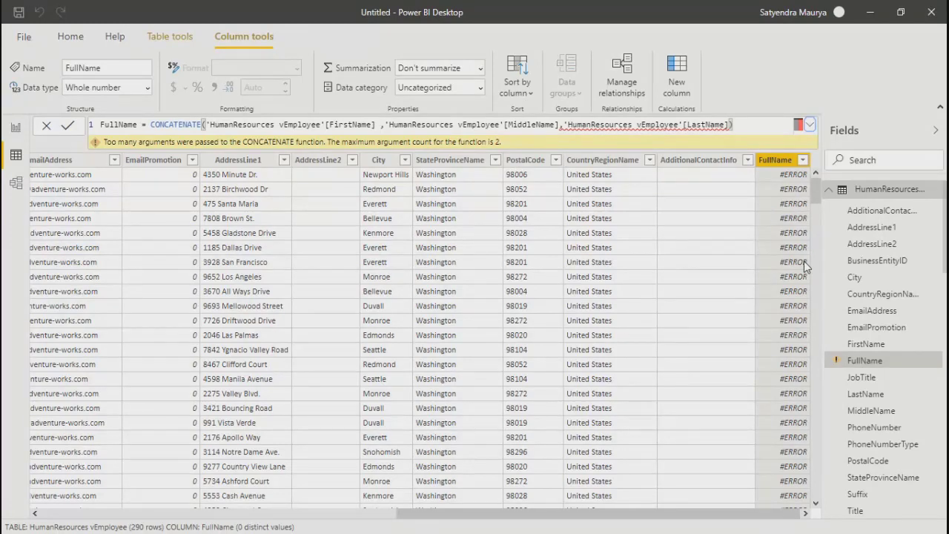
Remove the LastName argument so CONCATENATE joins only FirstName and MiddleName, and commit the formula
left_click(729, 124)
key("BackSpace")
key("BackSpace")
key("BackSpace")
key("BackSpace")
key("BackSpace")
key("BackSpace")
key("BackSpace")
key("BackSpace")
key("BackSpace")
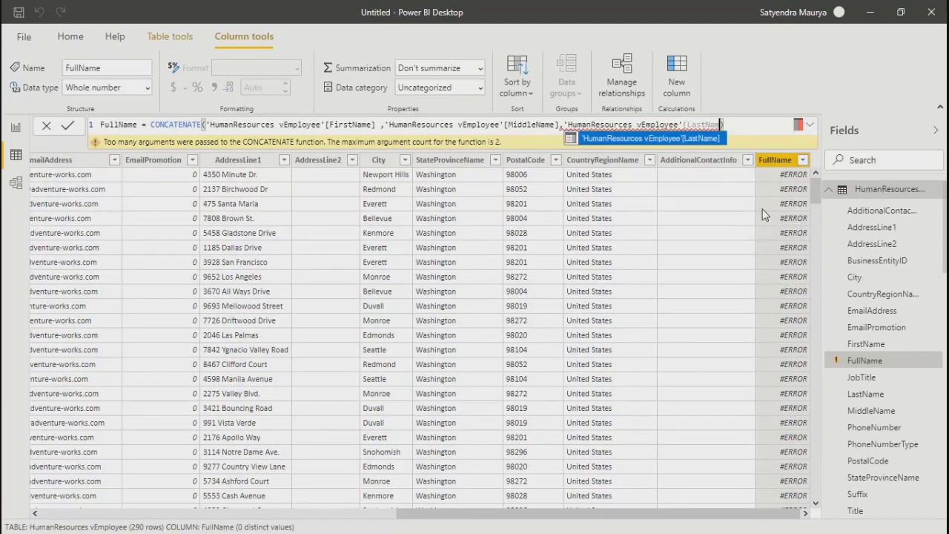
key("BackSpace")
key("BackSpace")
key("BackSpace")
key("BackSpace")
key("BackSpace")
key("BackSpace")
key("BackSpace")
key("BackSpace")
key("BackSpace")
key("BackSpace")
key("BackSpace")
key("BackSpace")
key("BackSpace")
key("BackSpace")
key("BackSpace")
key("BackSpace")
key("BackSpace")
key("BackSpace")
key("BackSpace")
key("BackSpace")
key("BackSpace")
key("BackSpace")
key("BackSpace")
key("BackSpace")
key("BackSpace")
key("BackSpace")
key("BackSpace")
key("BackSpace")
key("BackSpace")
key("BackSpace")
key("BackSpace")
key("BackSpace")
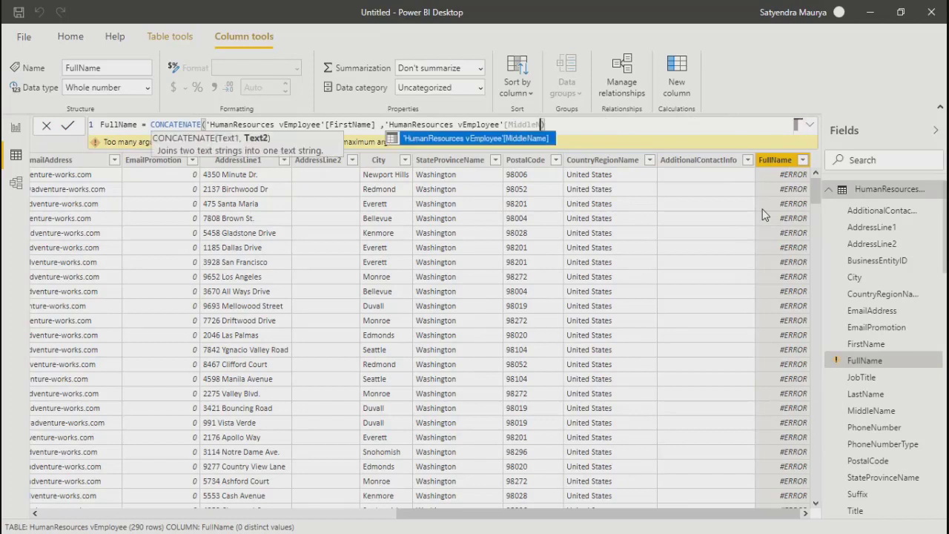
key("Tab")
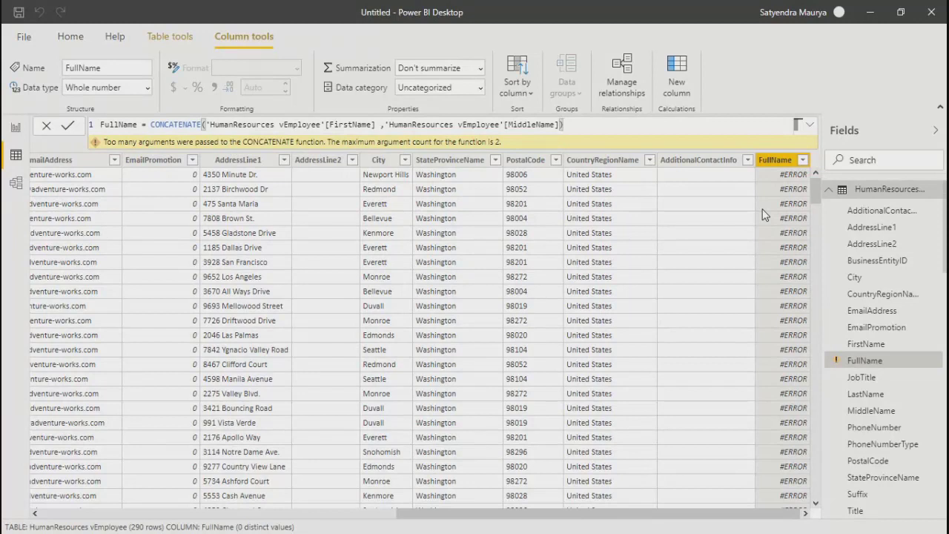
key("End")
key("Return")
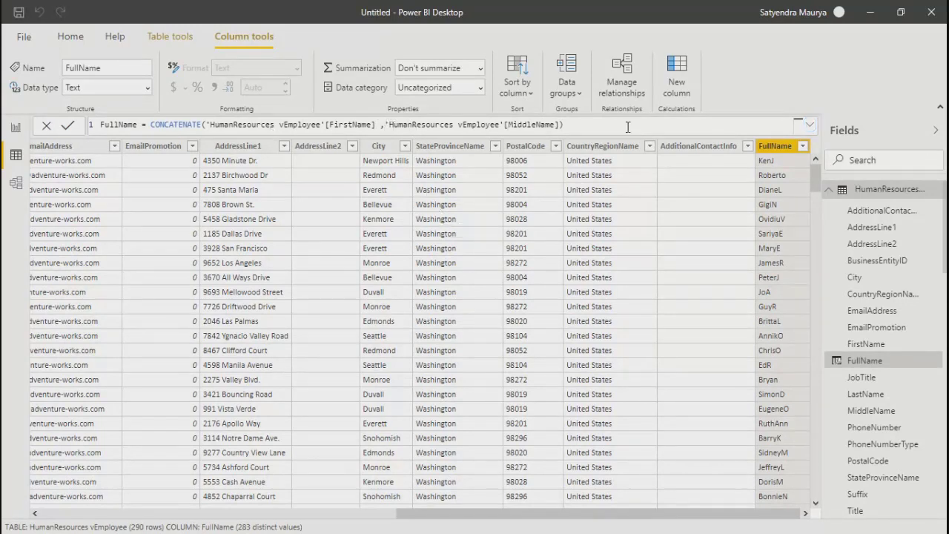
Replace the MiddleName argument in the FullName formula with a space string " " and commit the formula
left_click(810, 125)
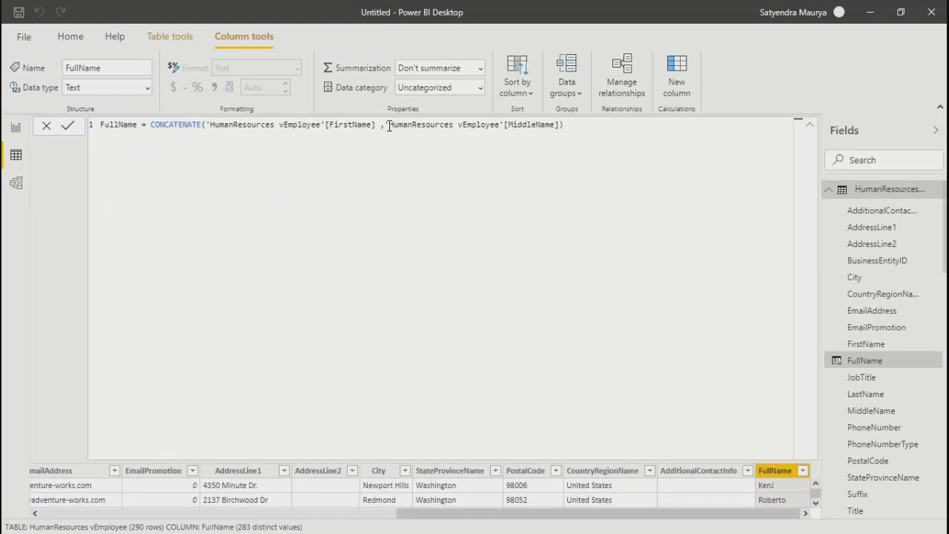
left_click_drag(389, 124, 562, 124)
left_click(569, 124)
left_click_drag(391, 125, 561, 130)
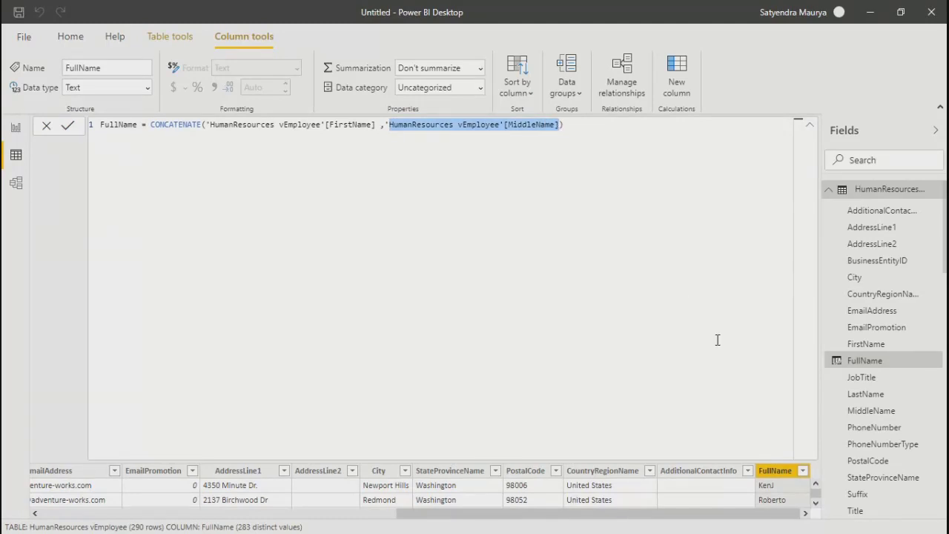
key("BackSpace")
key("BackSpace")
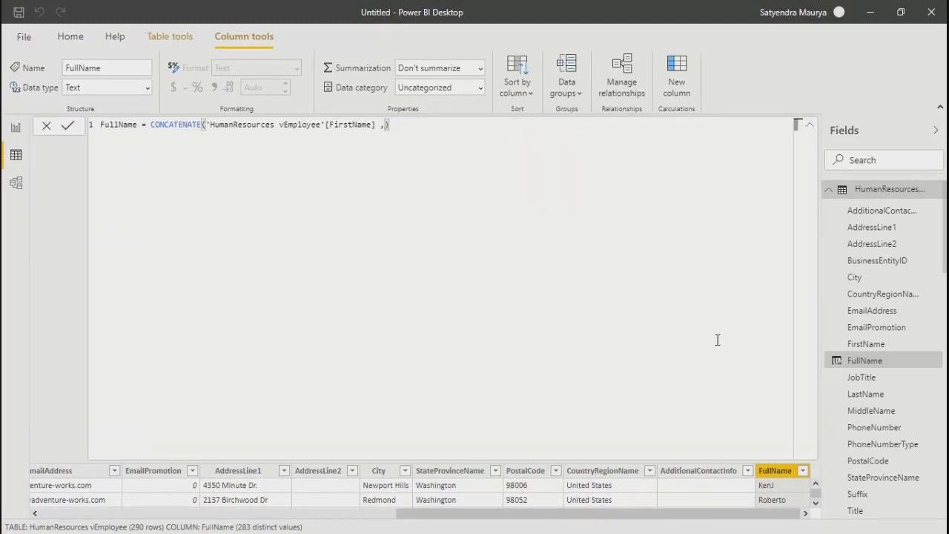
type("\" \"")
key("Return")
Insert an outer CONCATENATE function in front of the existing CONCATENATE in the FullName formula
left_click(414, 129)
double_click(151, 125)
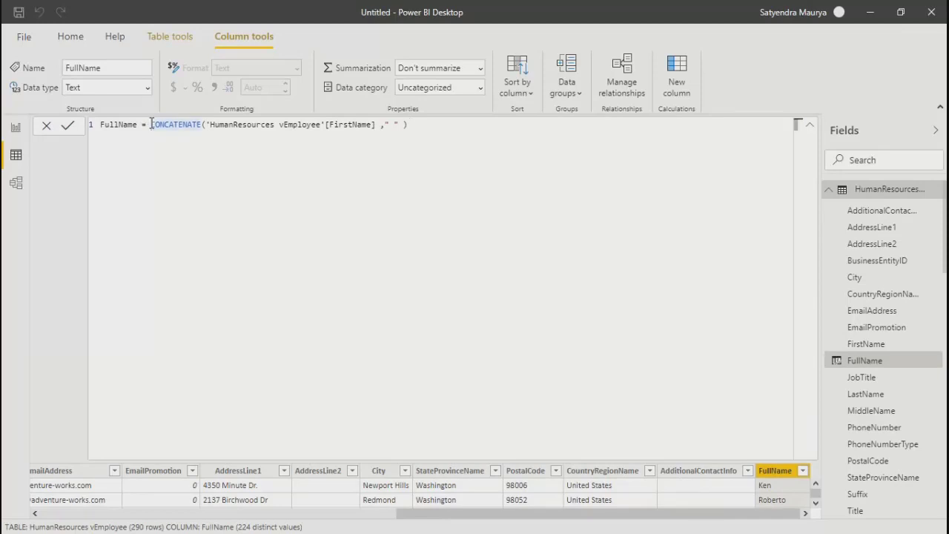
type("con")
key("Down")
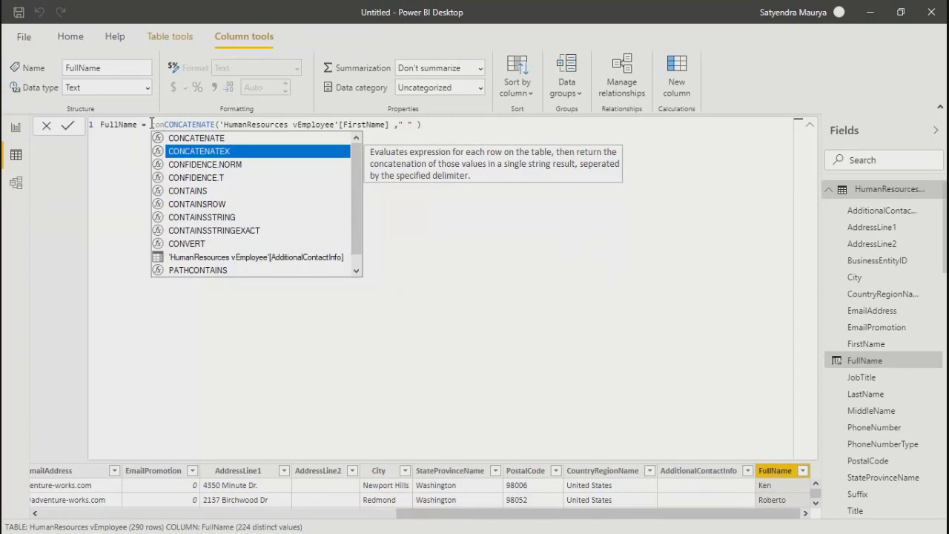
key("Up")
key("Tab")
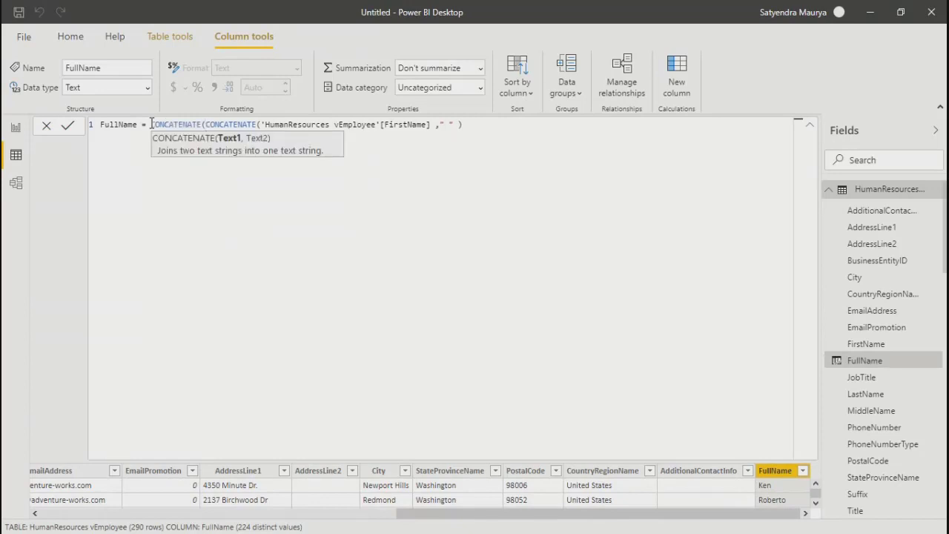
Add the HumanResources vEmployee MiddleName column as the outer CONCATENATE's second argument and close the parenthesis
left_click(470, 127)
type(",mid")
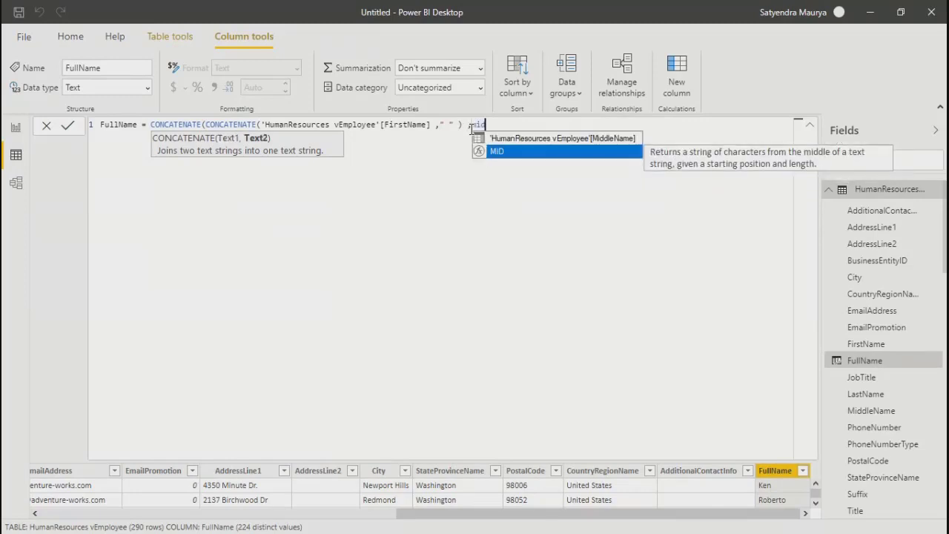
key("Tab")
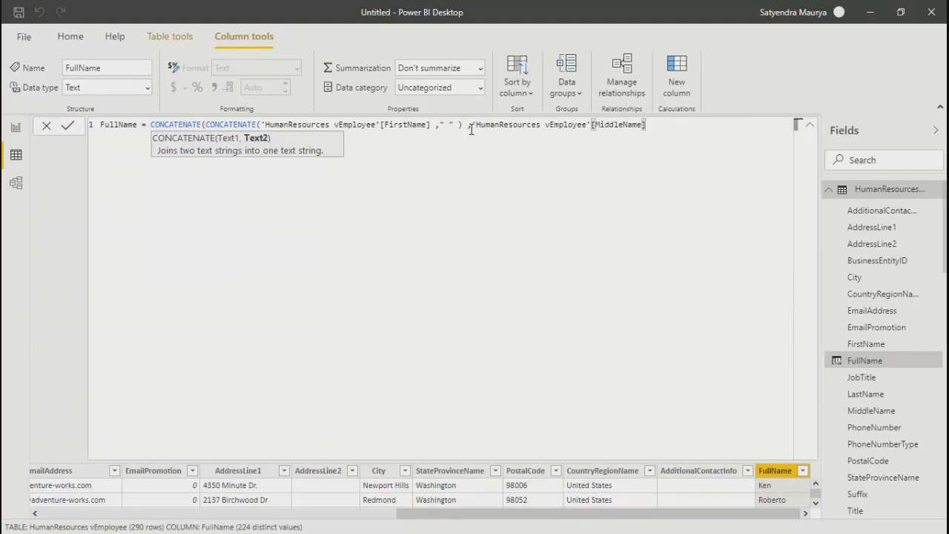
type(")")
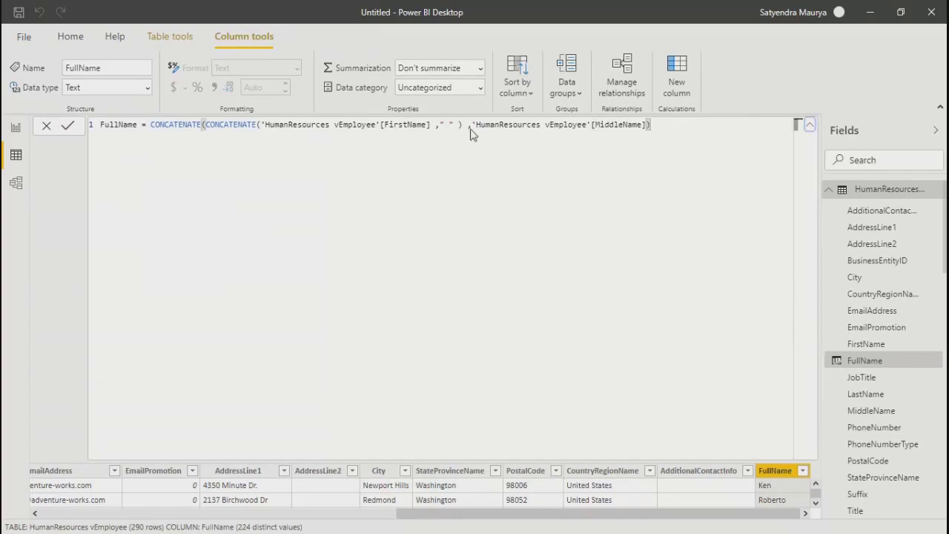
Commit the FullName formula, and wrap it in another CONCATENATE with a space string " " as the second argument
key("Return")
left_click(151, 126)
type("con")
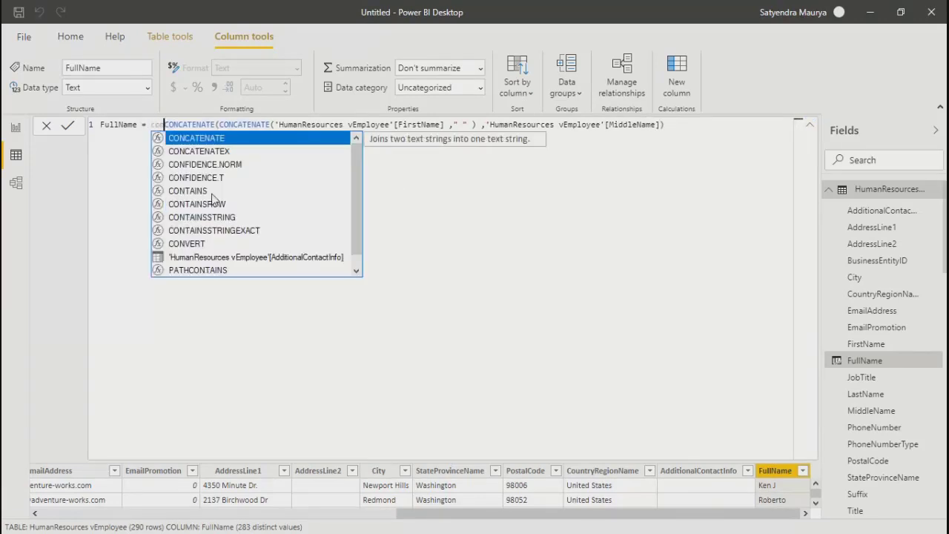
key("Tab")
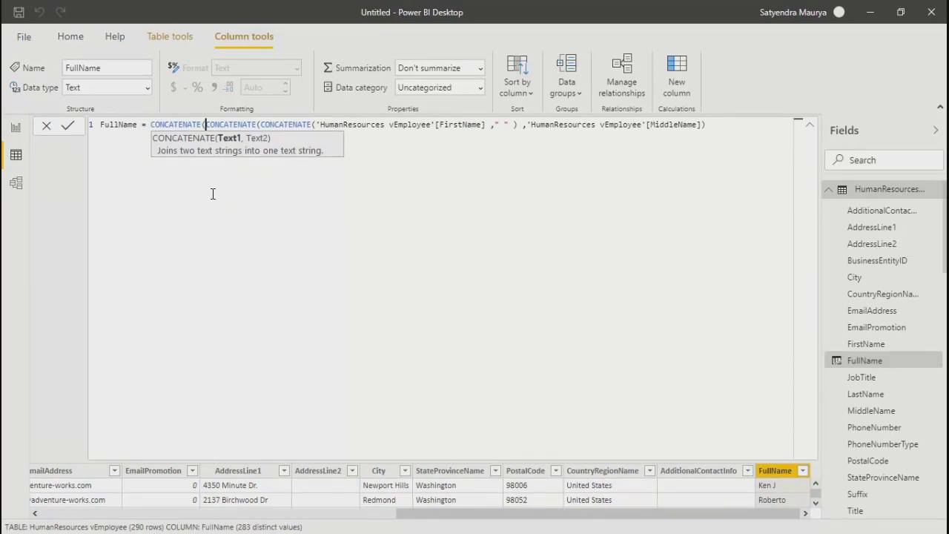
left_click(732, 124)
type(",\" \")")
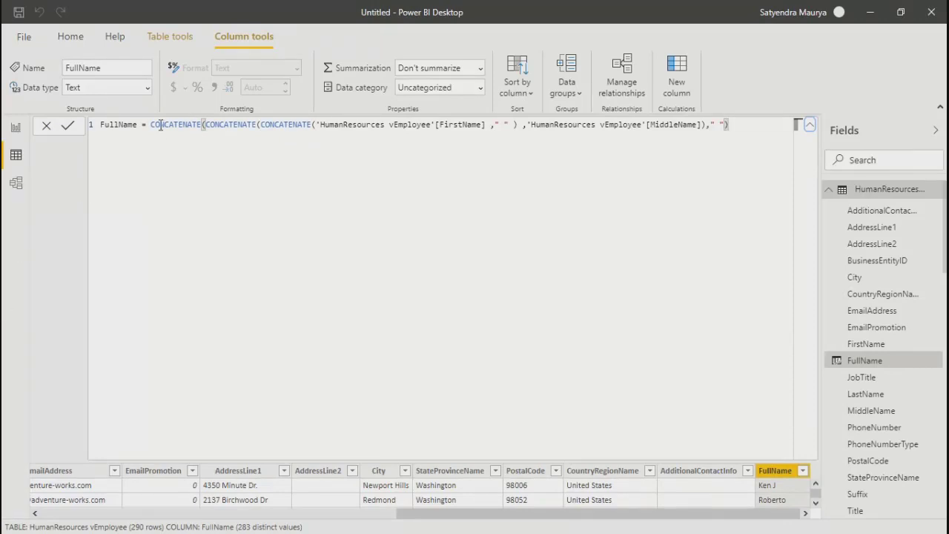
Insert one more outermost CONCATENATE function directly after the equals sign in the FullName formula
type("con")
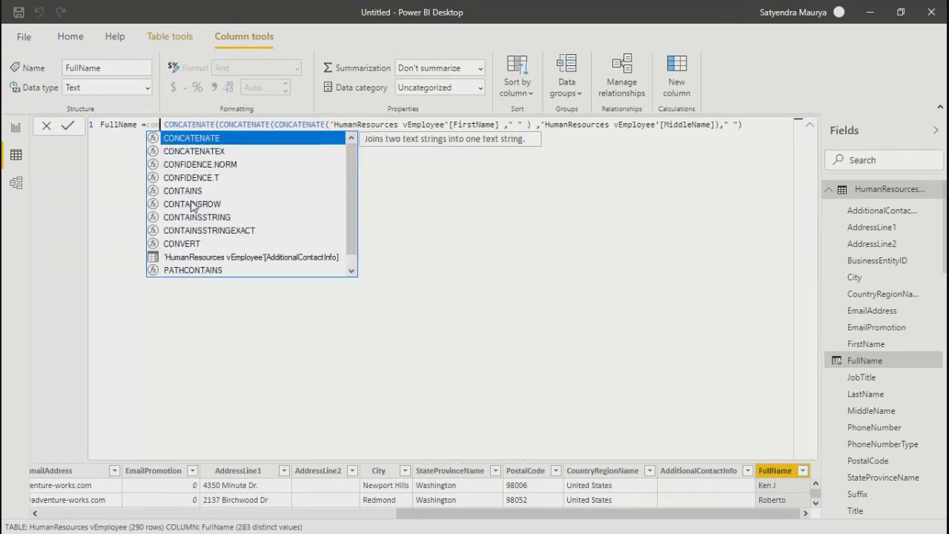
key("Tab")
key("Delete")
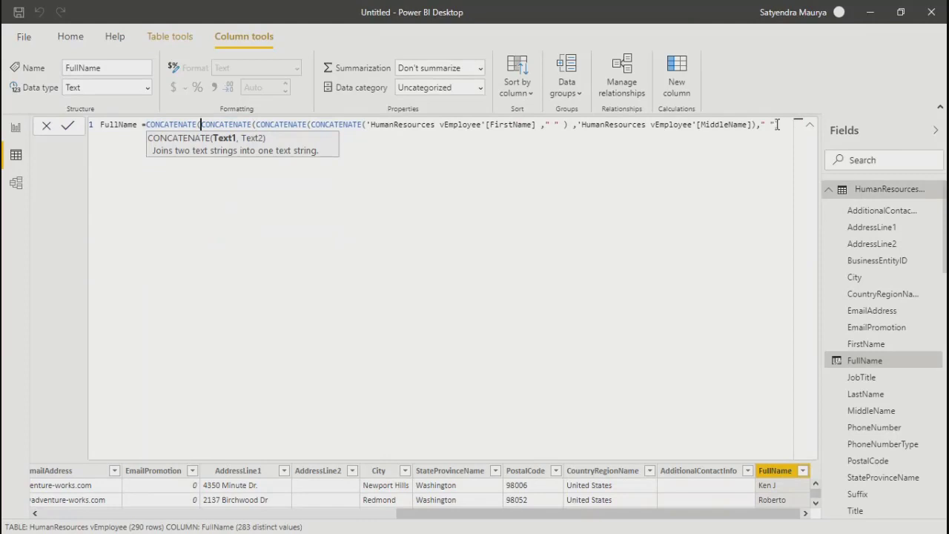
Add the HumanResources vEmployee LastName column as the outermost CONCATENATE's second argument on a new line, commit the formula, and collapse the formula editor
type(",")
key("shift+Return")
type("last")
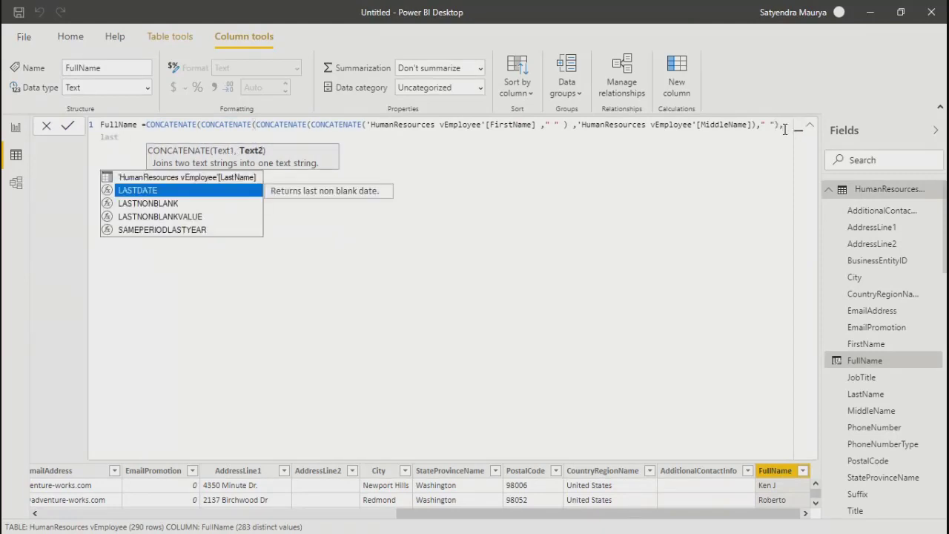
key("Up")
key("Tab")
type(")")
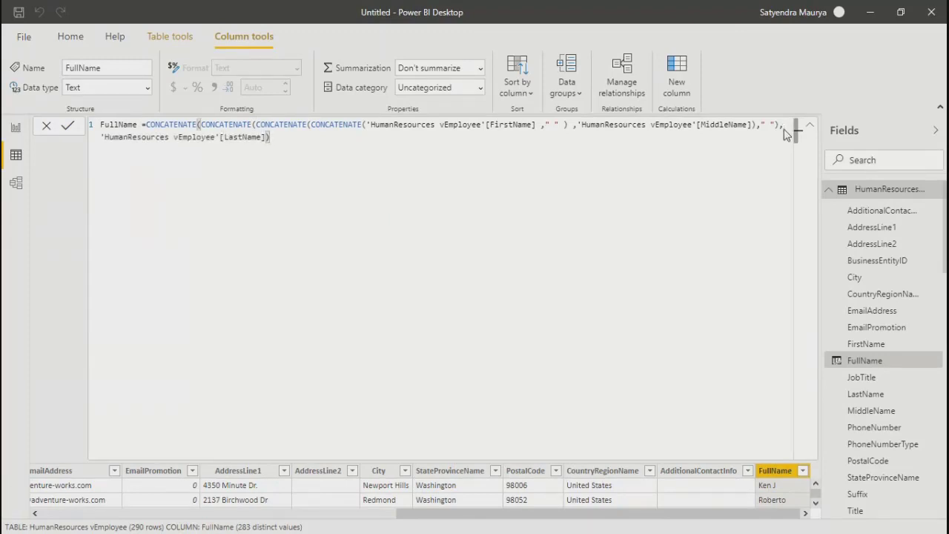
key("Return")
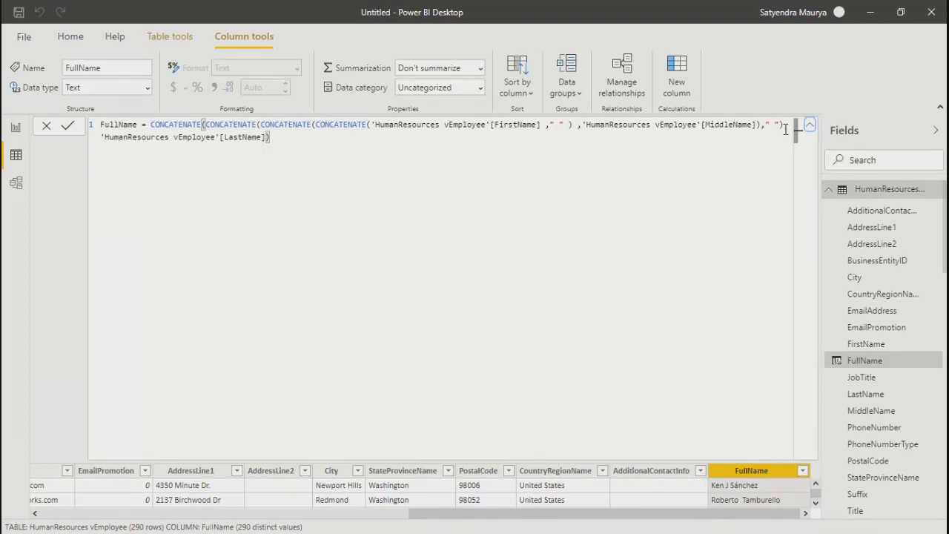
type(",")
left_click(810, 128)
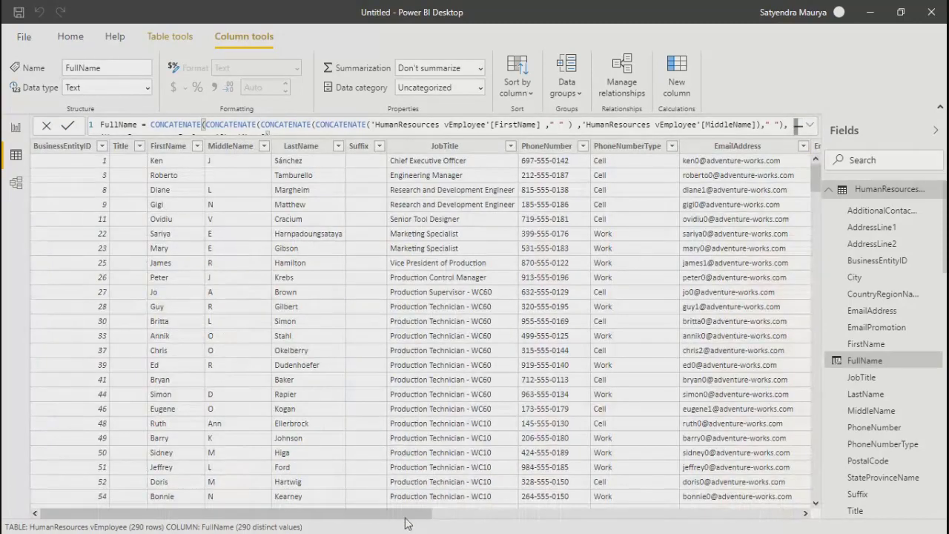
left_click_drag(409, 519, 631, 518)
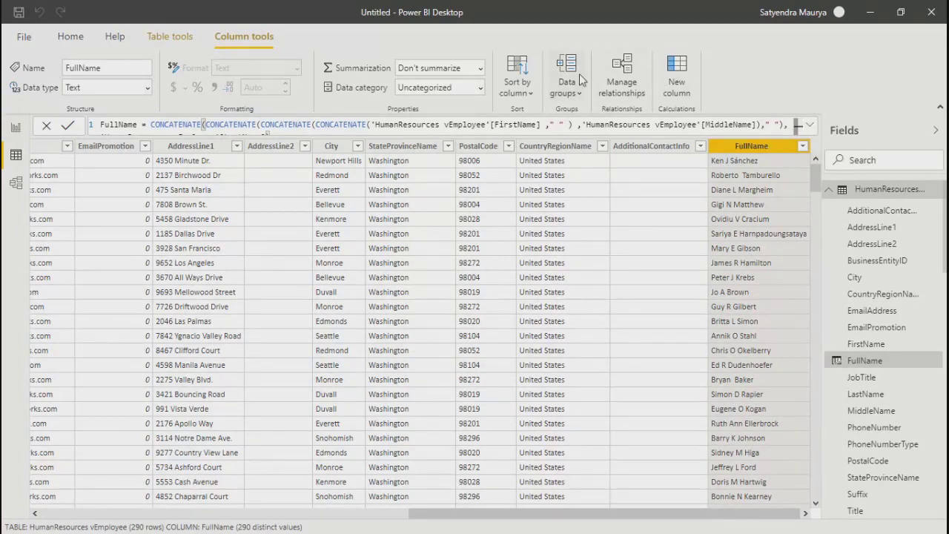
In the report view, build an enlarged table visual from the City field of HumanResources vEmployee
left_click(13, 129)
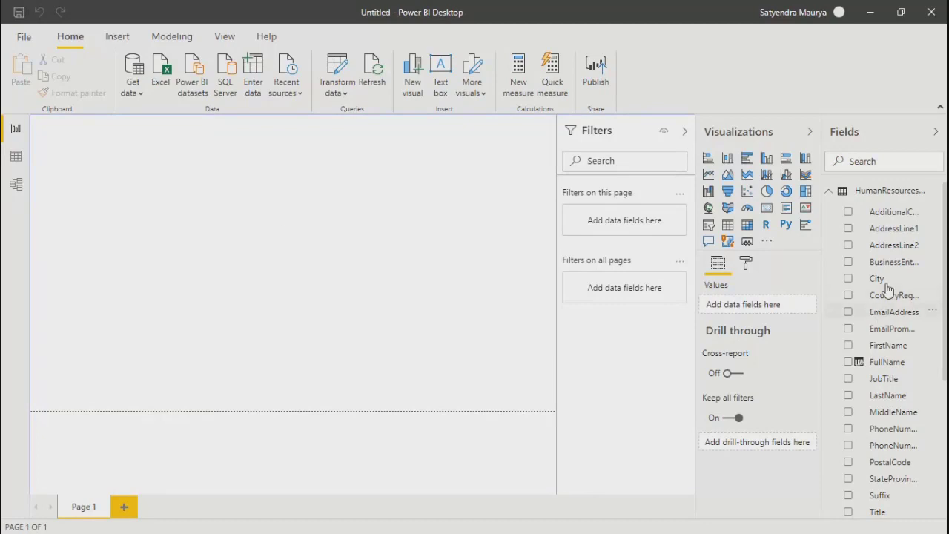
left_click(849, 279)
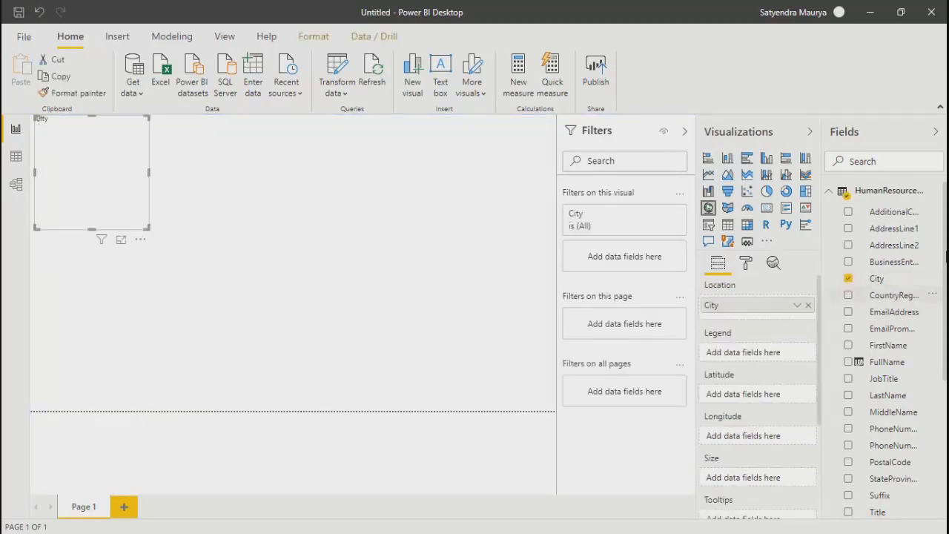
left_click_drag(149, 228, 220, 409)
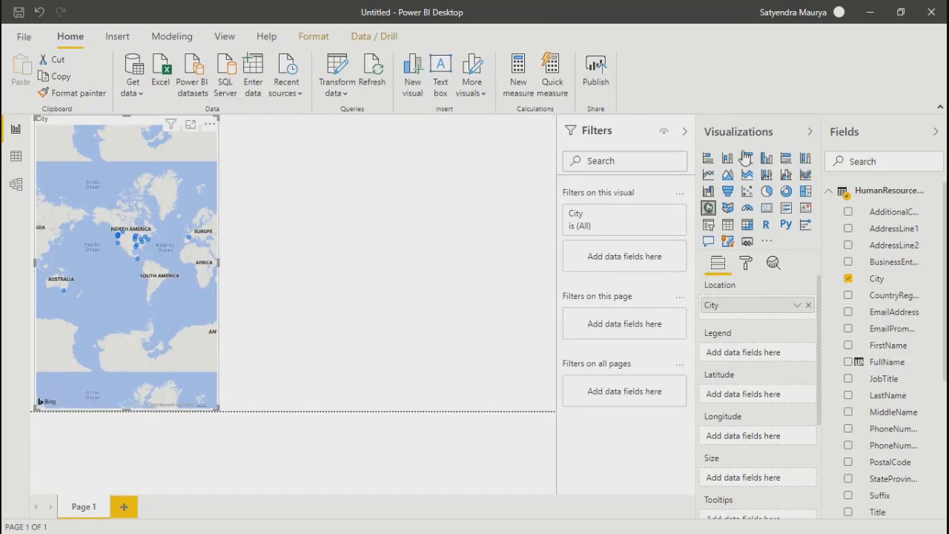
left_click(728, 226)
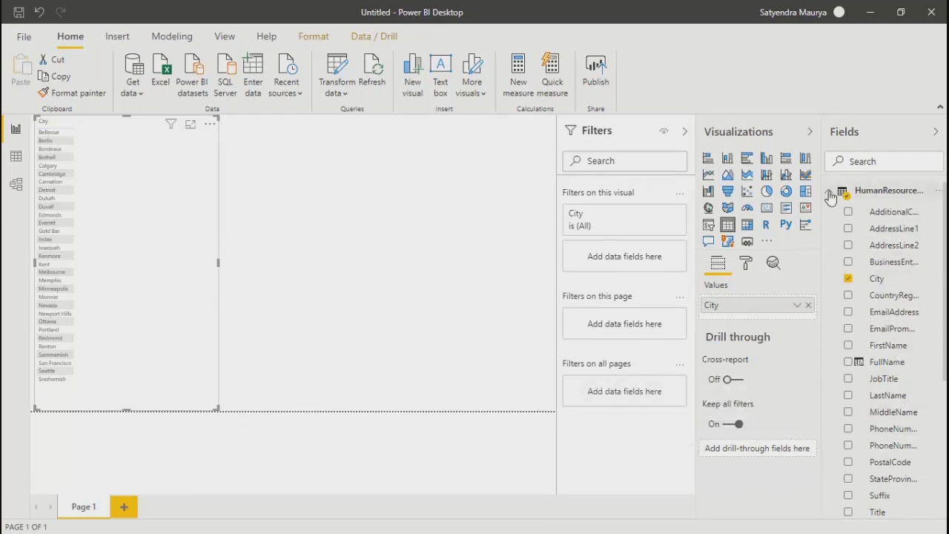
Add the AddressLine1 field from Sales vSalesPerson to the City table visual
left_click(830, 193)
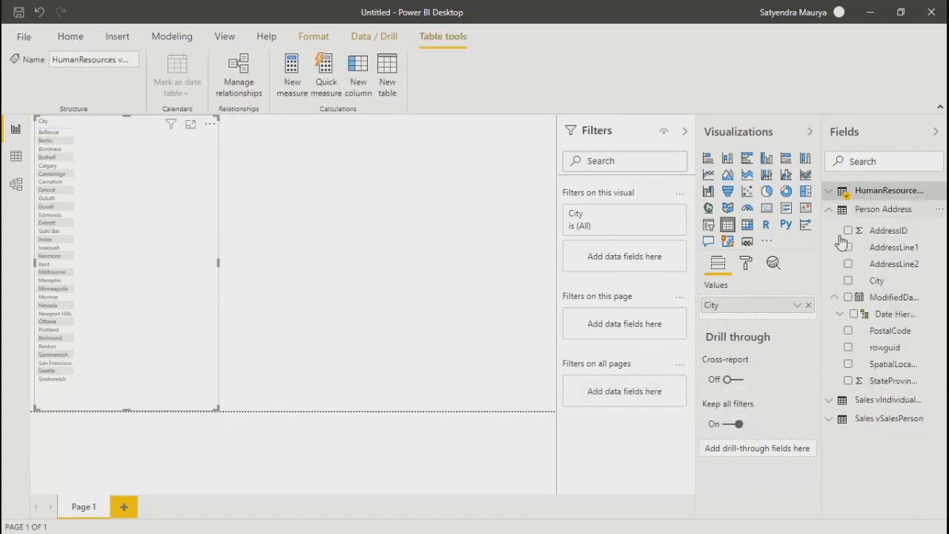
left_click(832, 404)
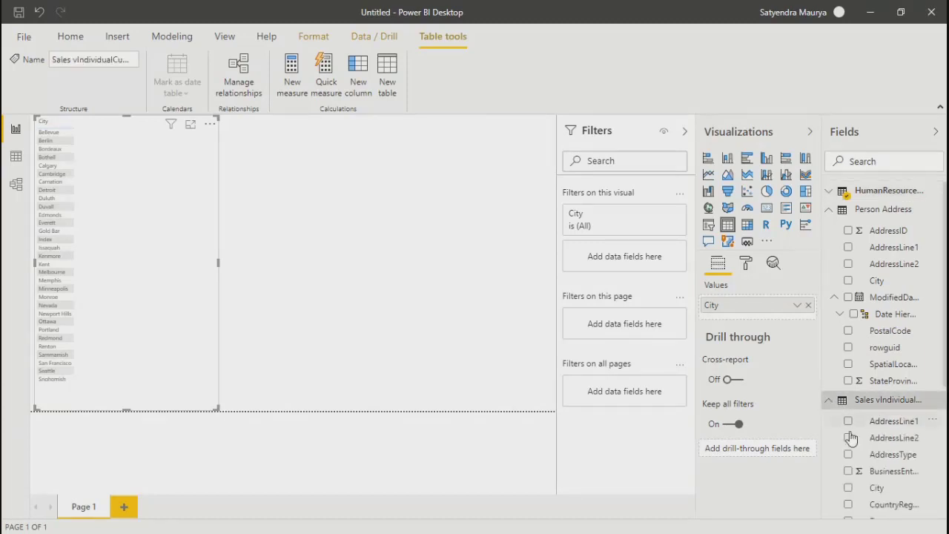
left_click(829, 400)
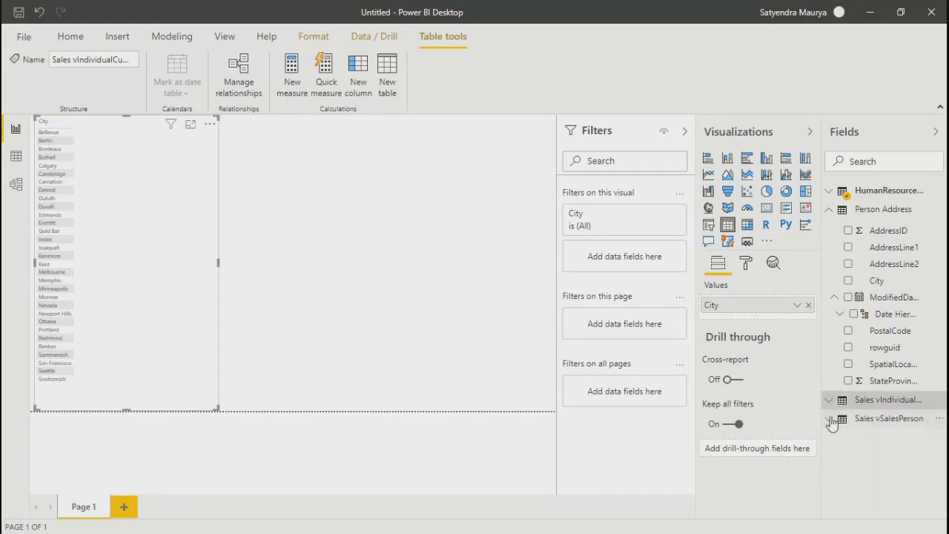
left_click(830, 420)
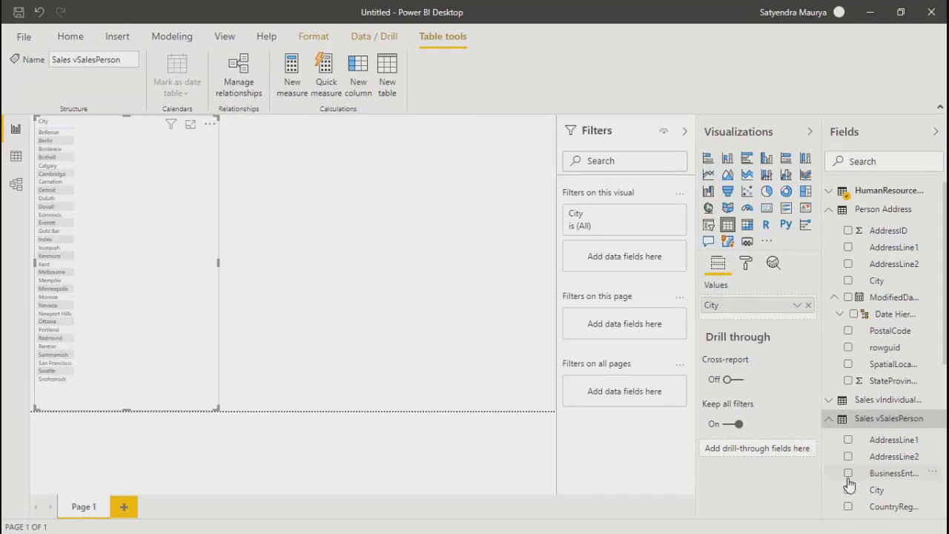
left_click(849, 441)
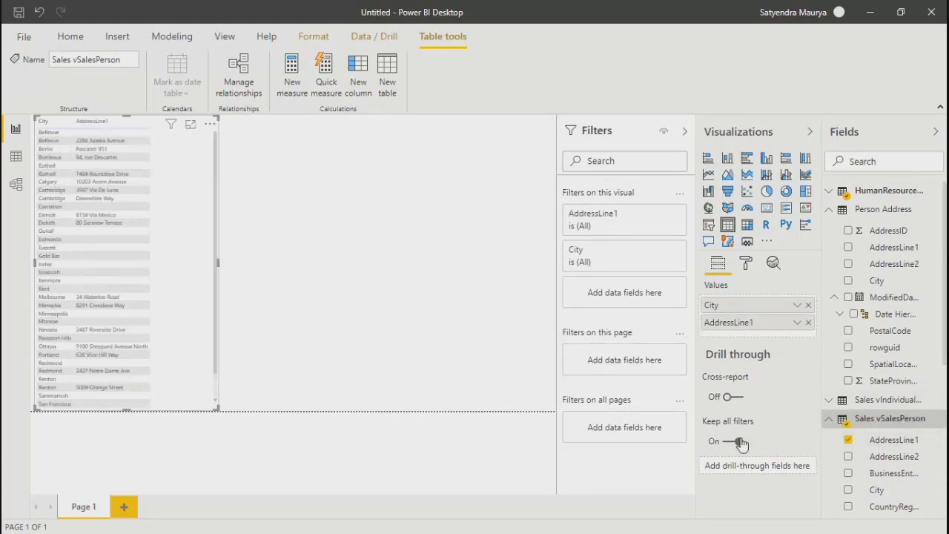
Summarize the AddressLine1 field in the table visual as Count
left_click(746, 264)
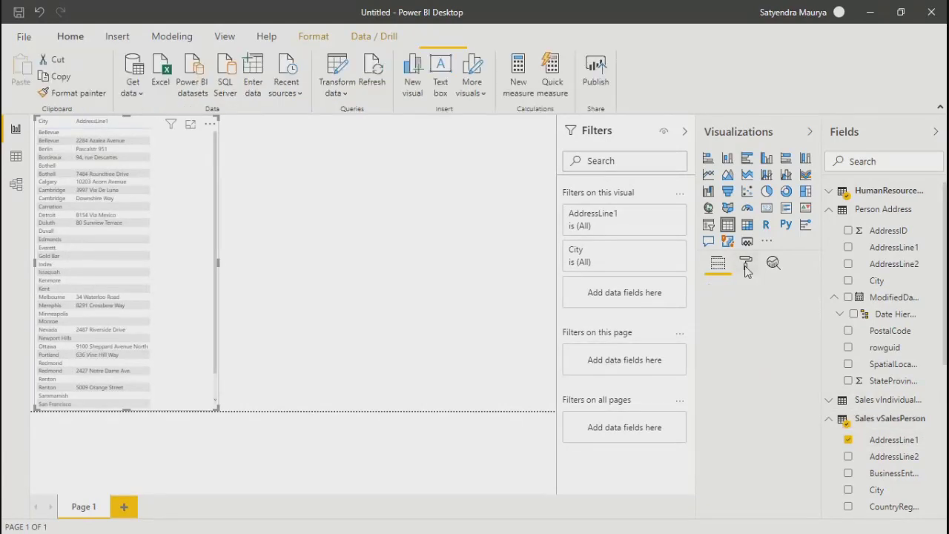
left_click(720, 263)
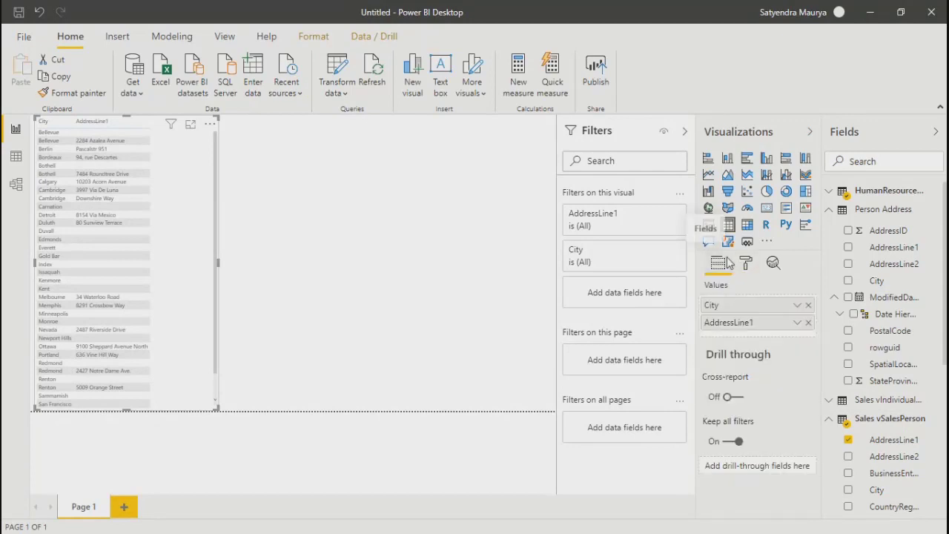
left_click(797, 322)
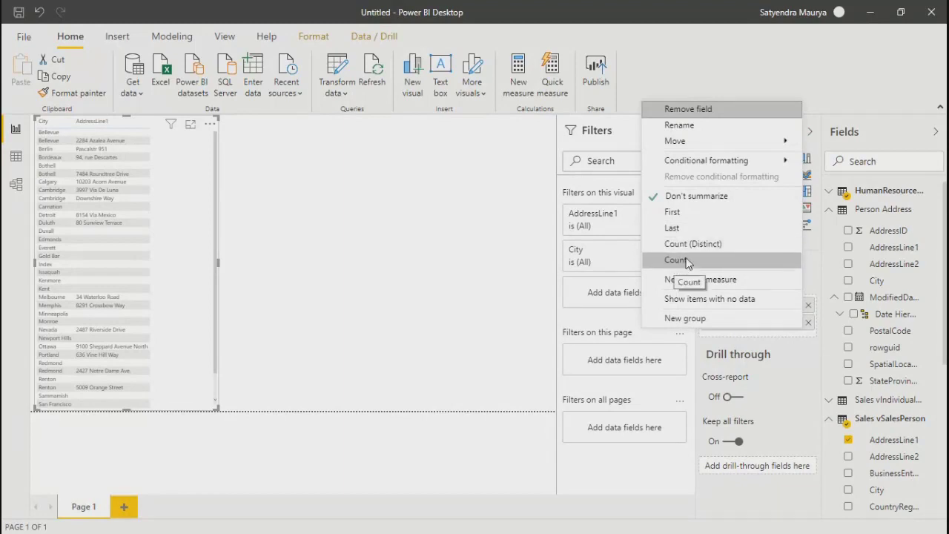
left_click(800, 385)
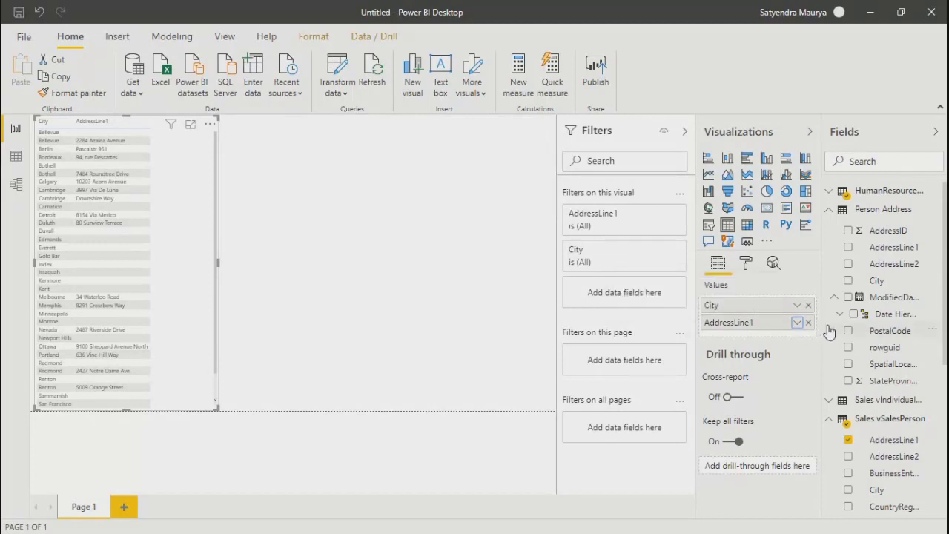
left_click(797, 325)
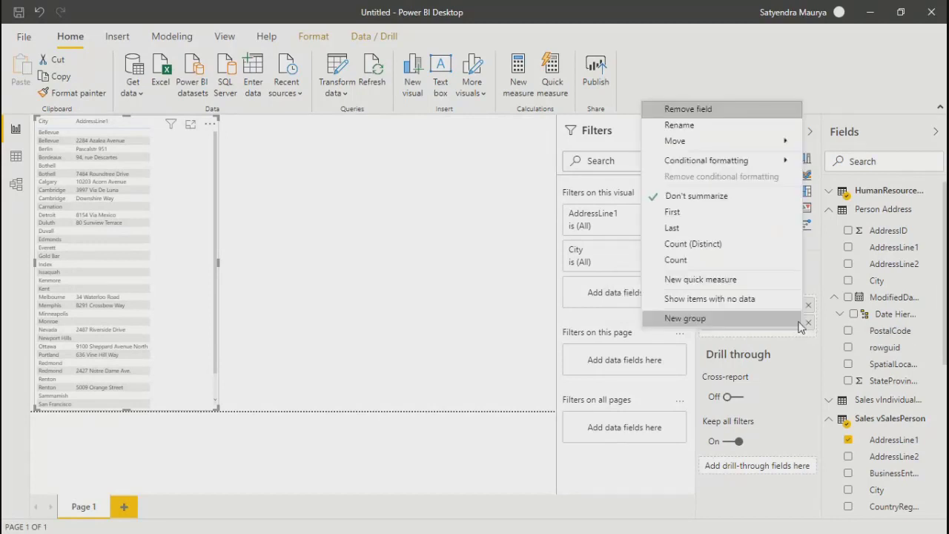
left_click(691, 260)
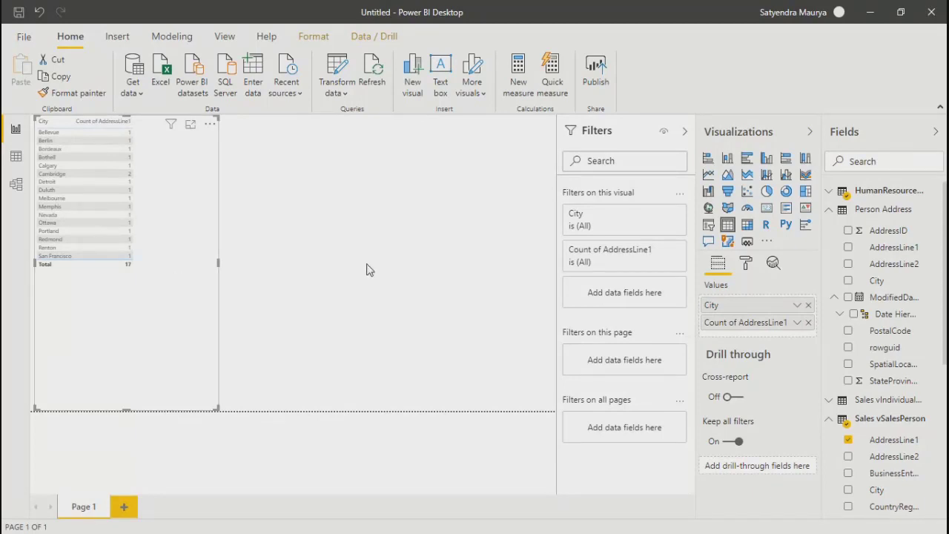
Open the conditional formatting settings of the City table visual
left_click(215, 267)
left_click(747, 265)
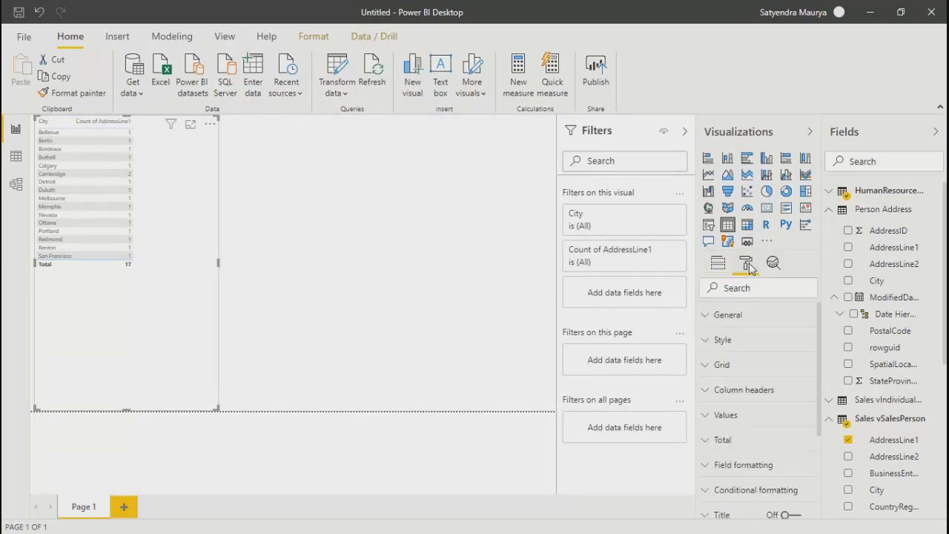
left_click(773, 263)
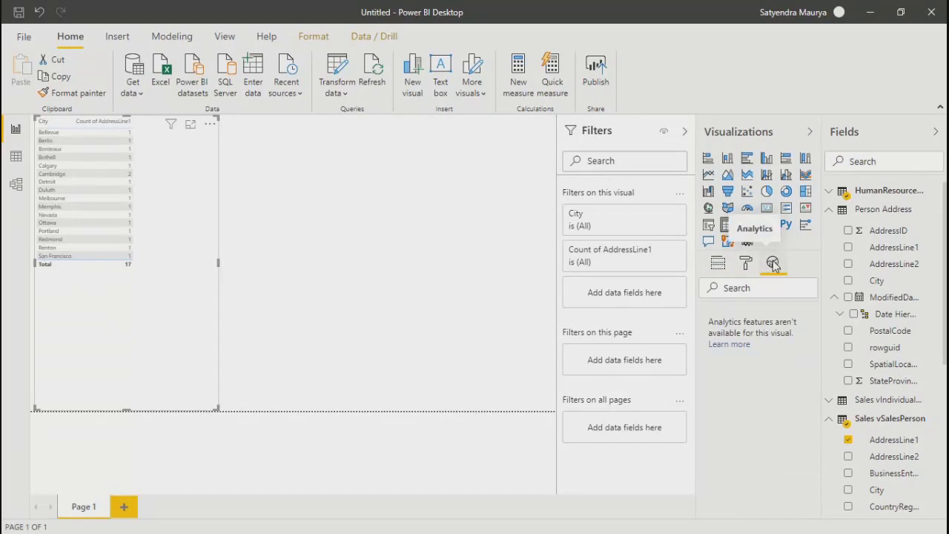
left_click(745, 264)
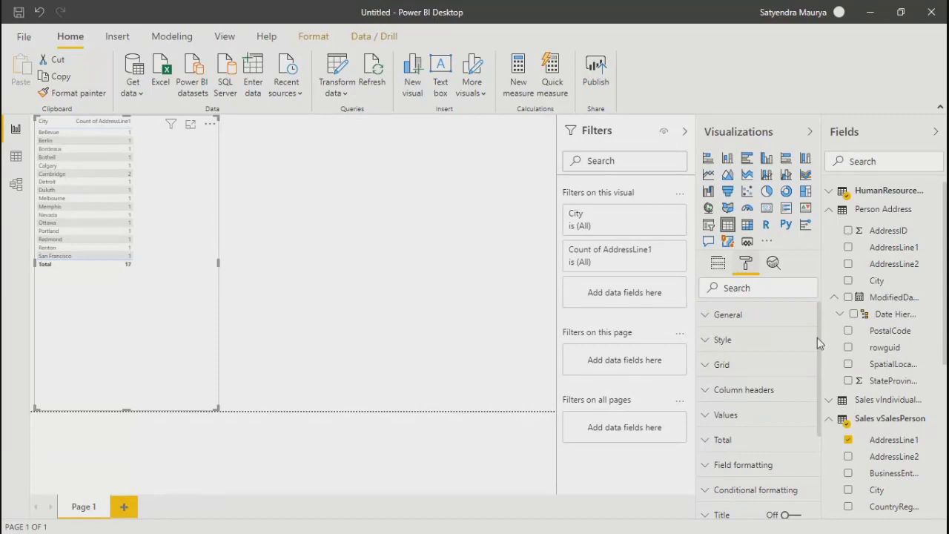
left_click_drag(817, 338, 817, 353)
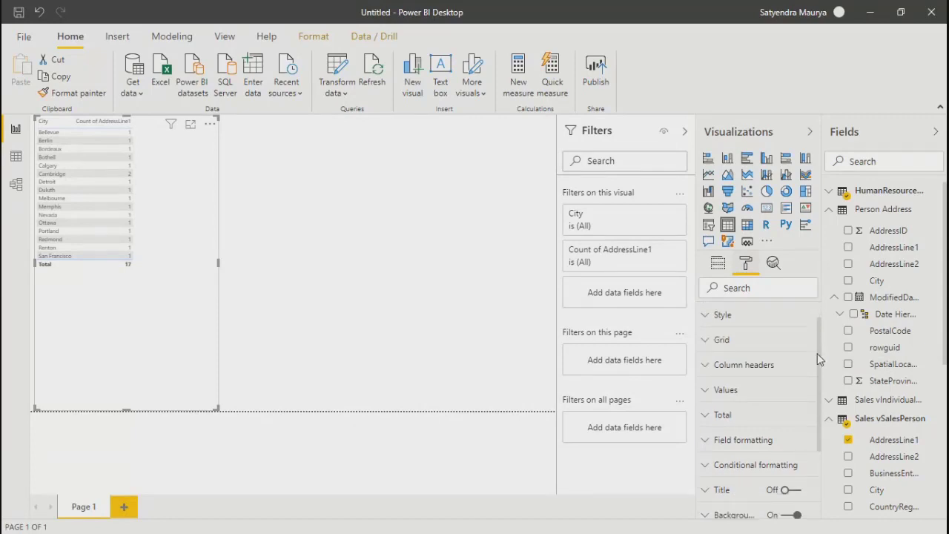
left_click(712, 376)
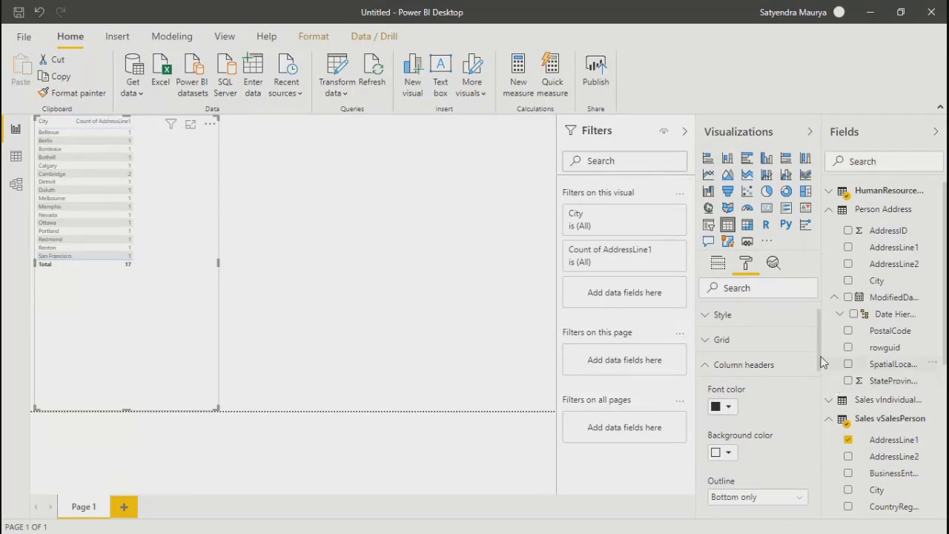
left_click_drag(821, 361, 820, 506)
left_click(705, 377)
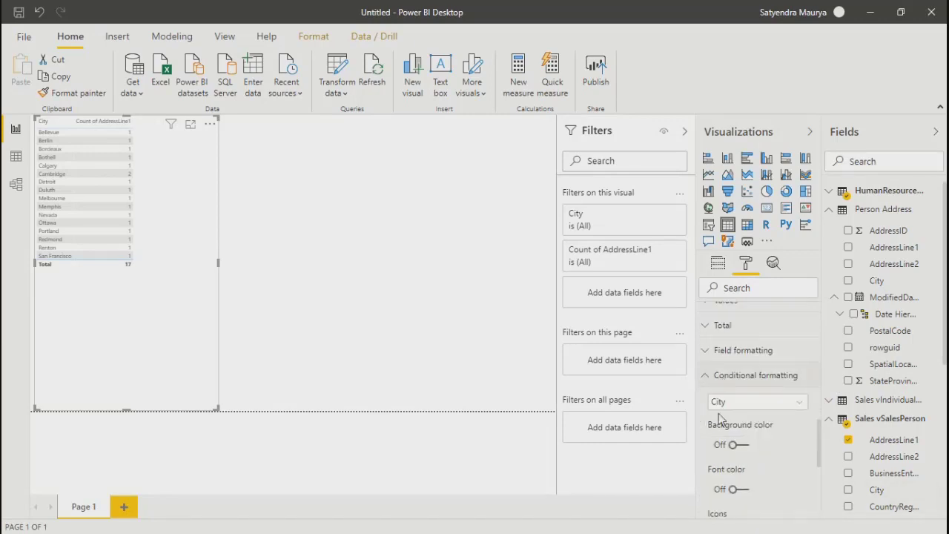
Turn on background color conditional formatting for the Count of AddressLine1 column
mouse_move(822, 433)
left_mouse_down()
mouse_move(821, 454)
mouse_move(818, 419)
left_mouse_up()
left_click(778, 430)
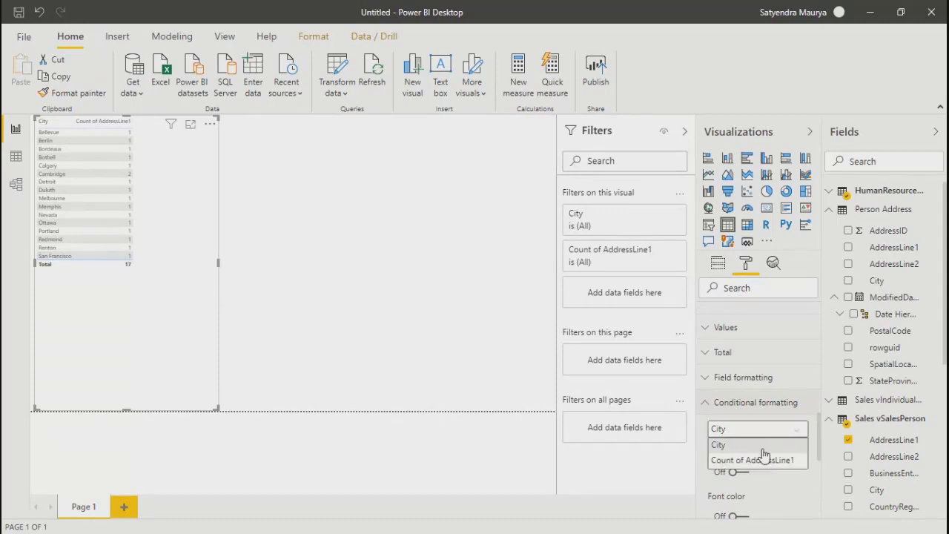
left_click(756, 460)
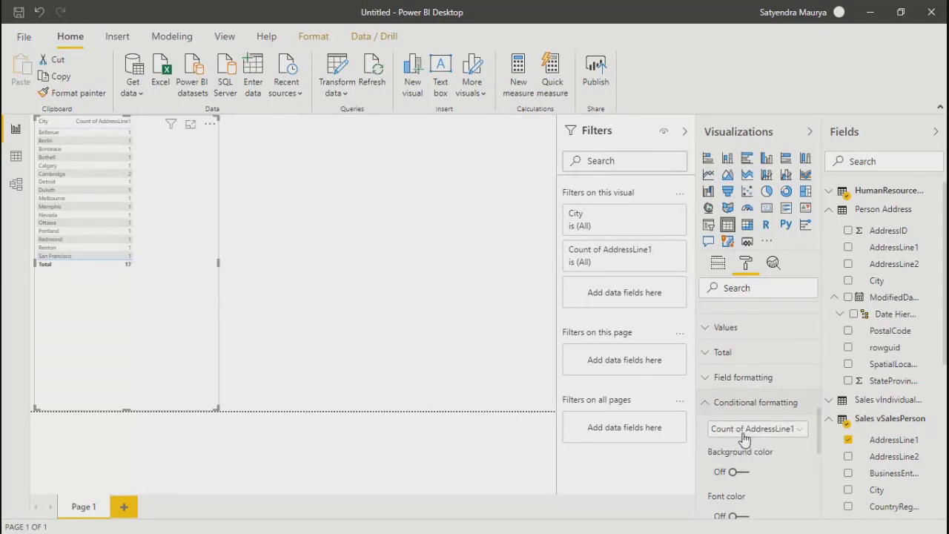
left_click(744, 476)
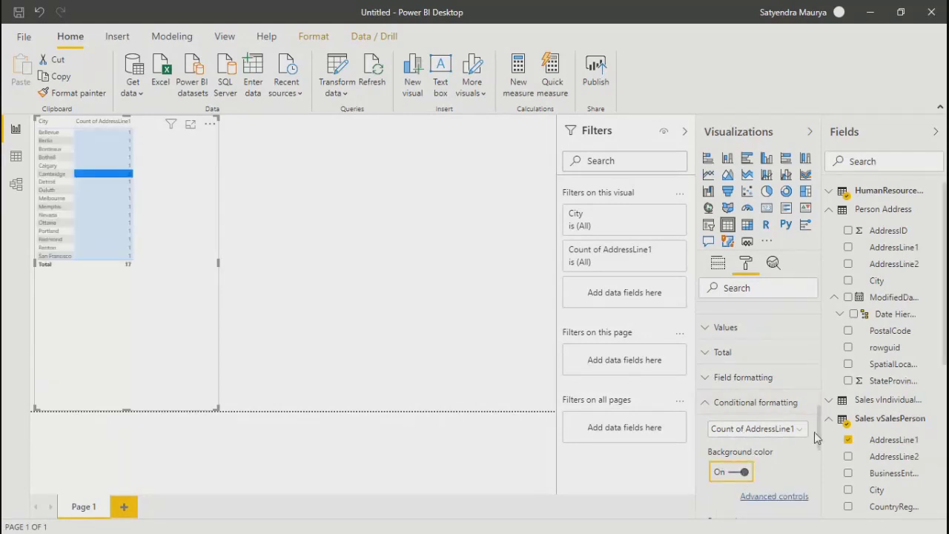
scroll(821, 439, "down", 3)
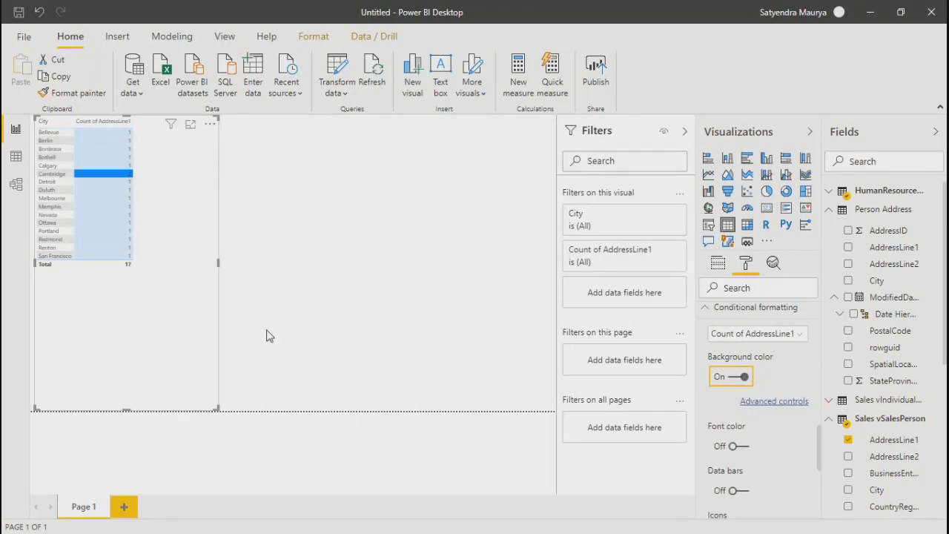
Move the City table visual slightly on the report page and show it in focus mode
left_click(90, 178)
left_click_drag(90, 179, 99, 179)
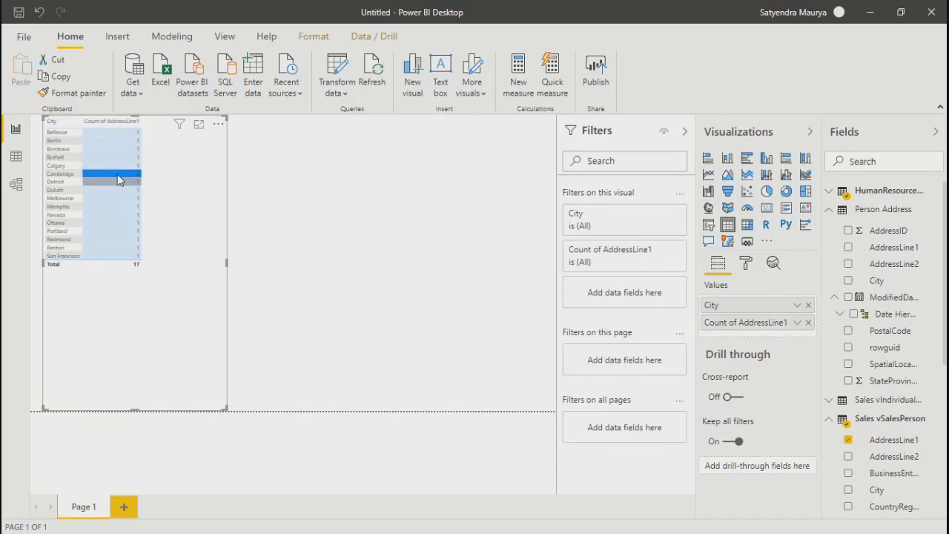
left_click(200, 126)
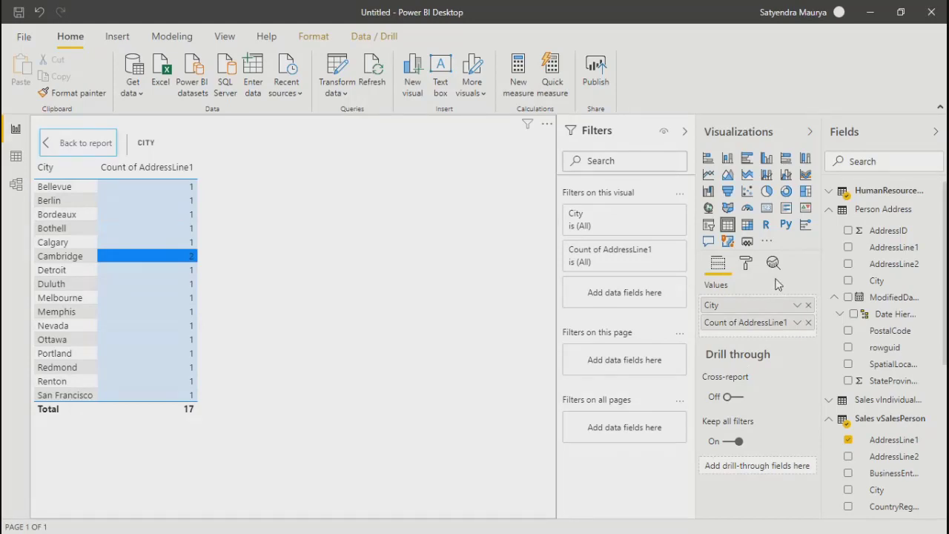
left_click(748, 264)
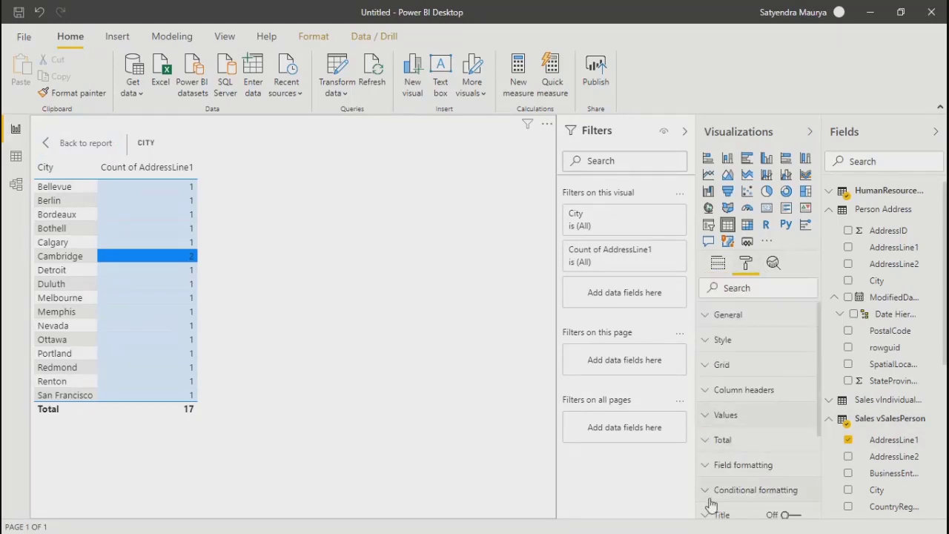
scroll(712, 495, "down", 5)
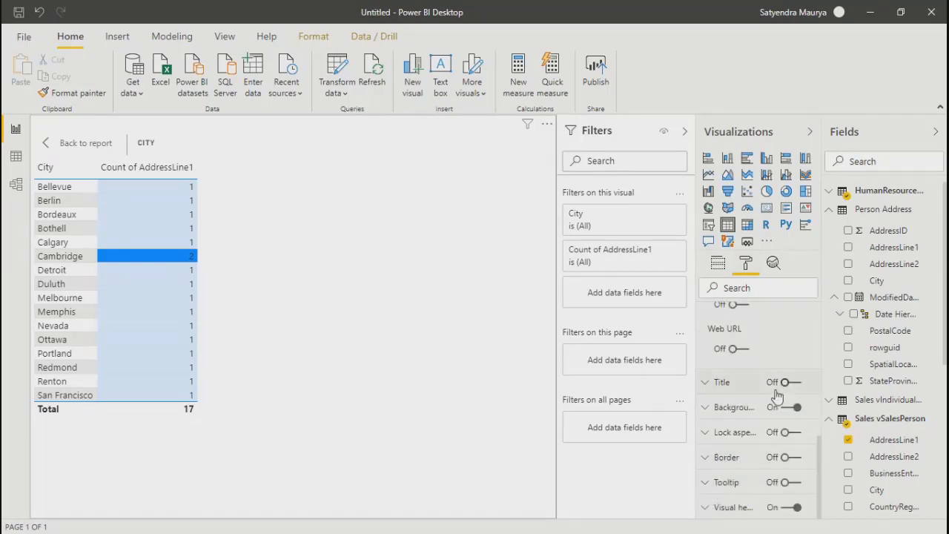
left_click_drag(820, 484, 826, 415)
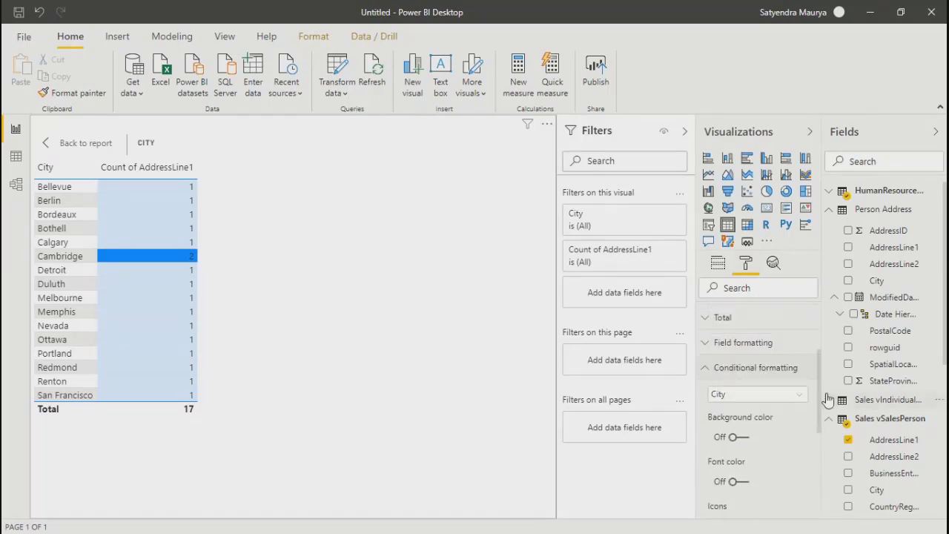
scroll(797, 410, "up", 3)
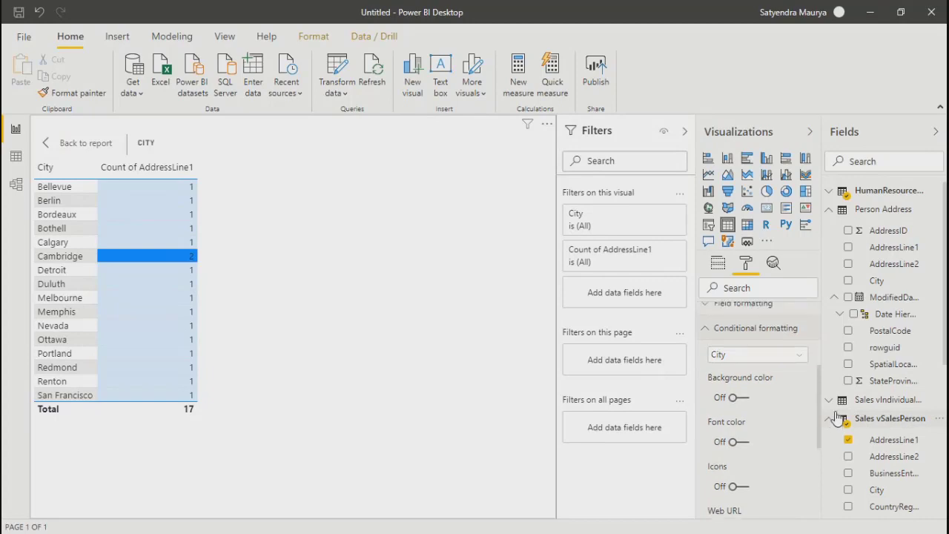
left_click(756, 408)
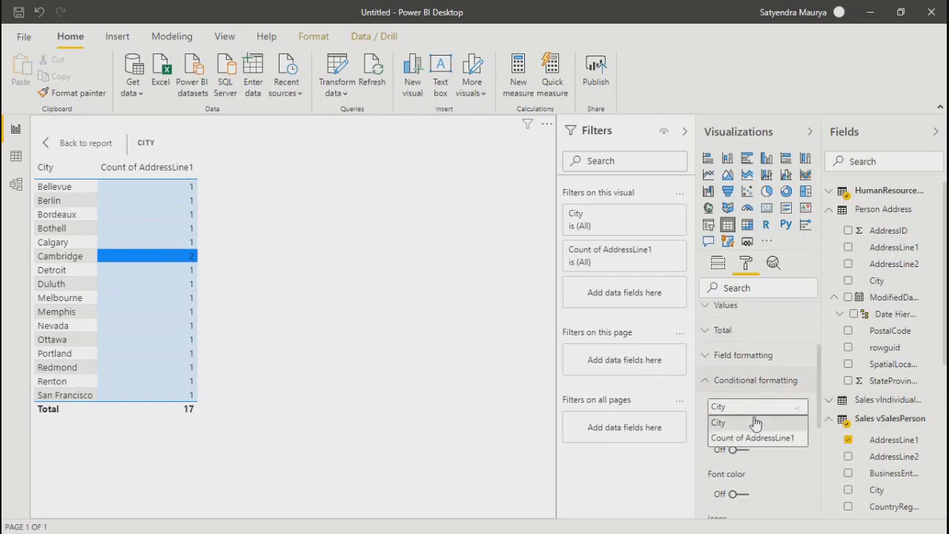
left_click(752, 439)
left_click(742, 450)
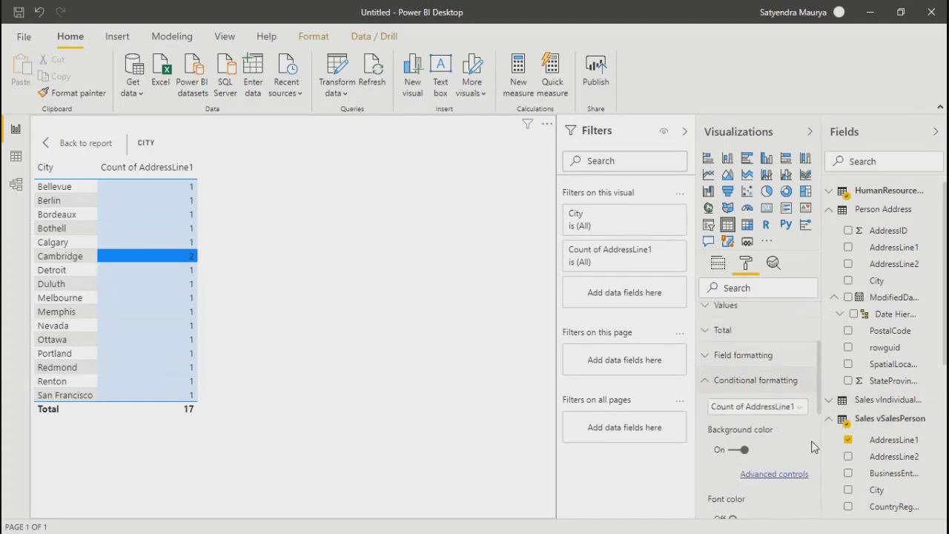
scroll(823, 422, "down", 1)
scroll(823, 423, "down", 2)
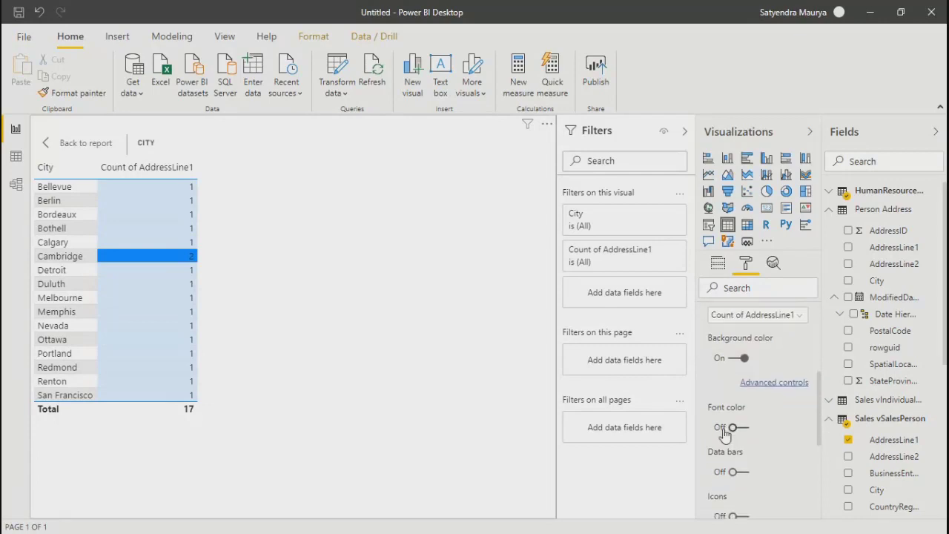
left_click(774, 383)
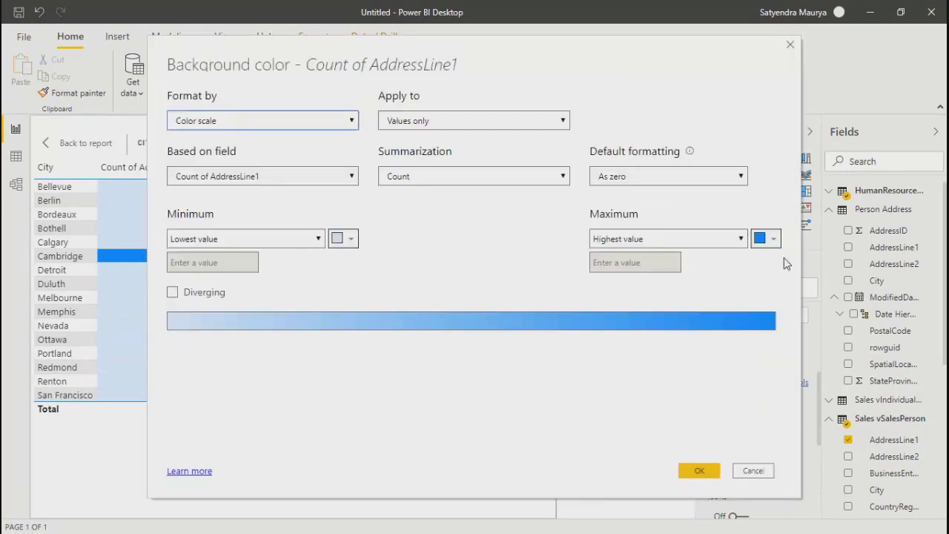
left_click(776, 238)
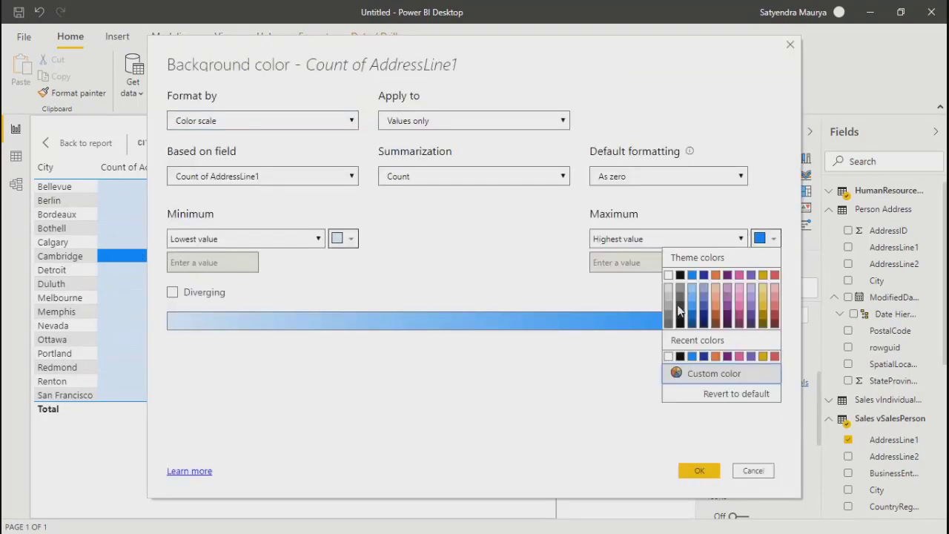
left_click(717, 277)
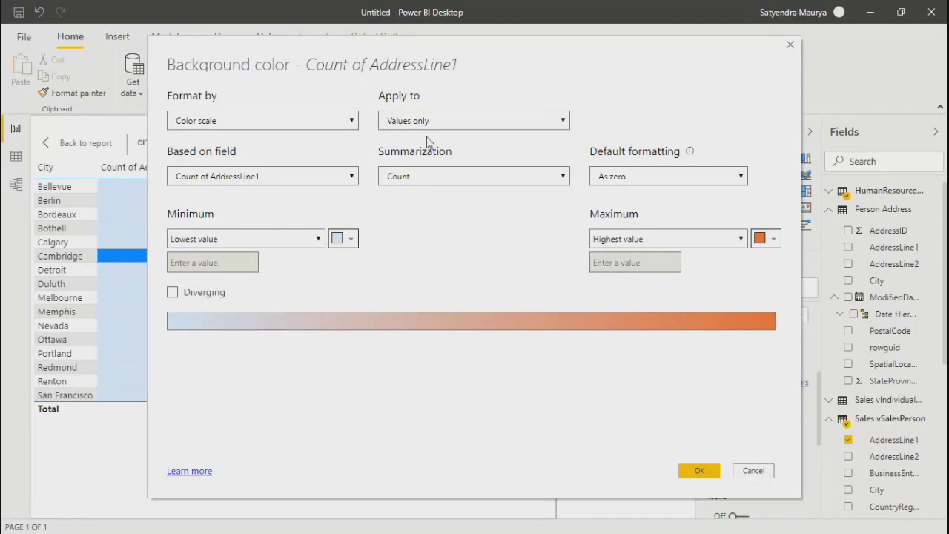
left_click(790, 44)
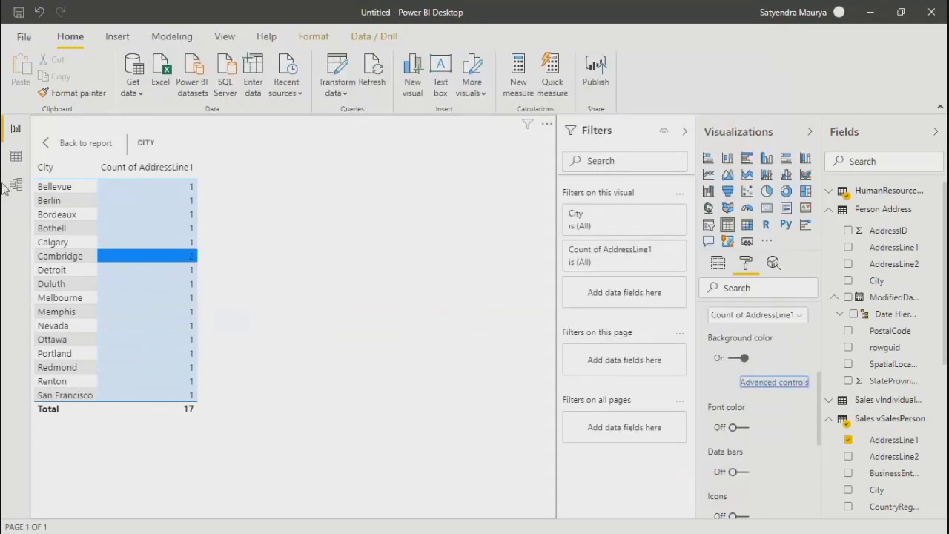
Replace the Count of AddressLine1 column in the City table visual with the SalesYTD field from Sales vSalesPerson
left_click(718, 263)
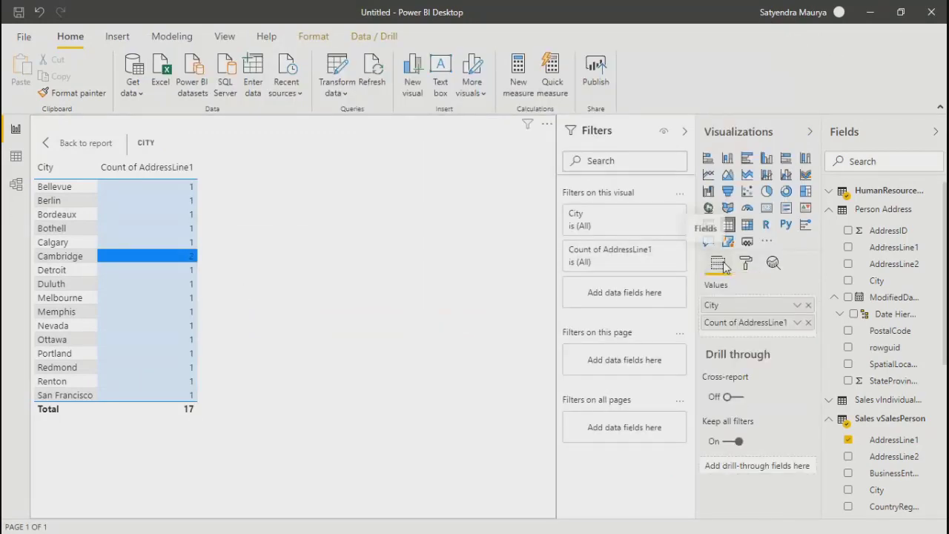
left_click(809, 322)
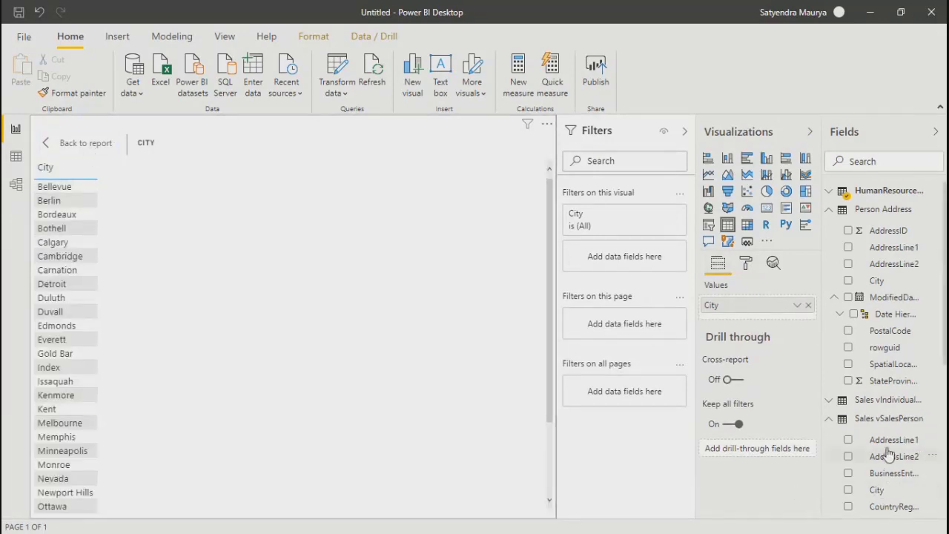
left_click(828, 407)
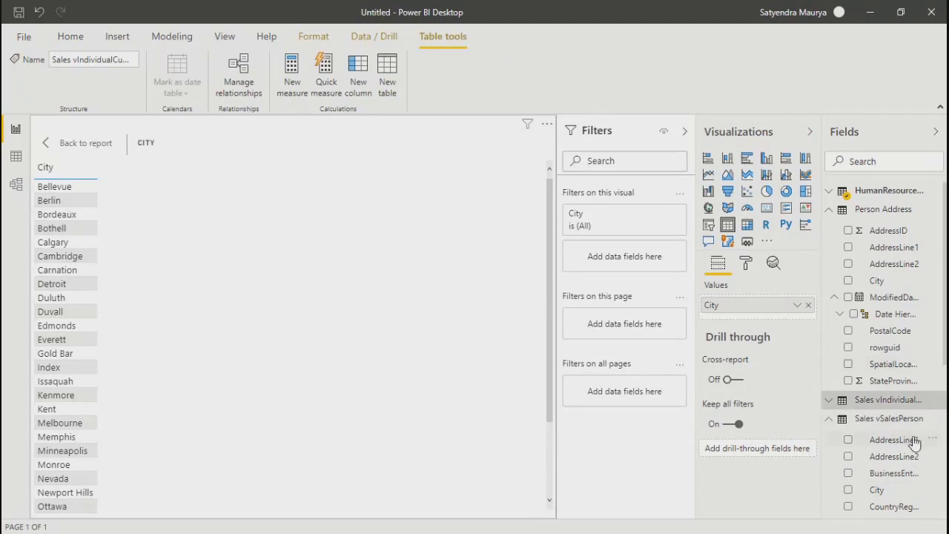
scroll(916, 440, "down", 4)
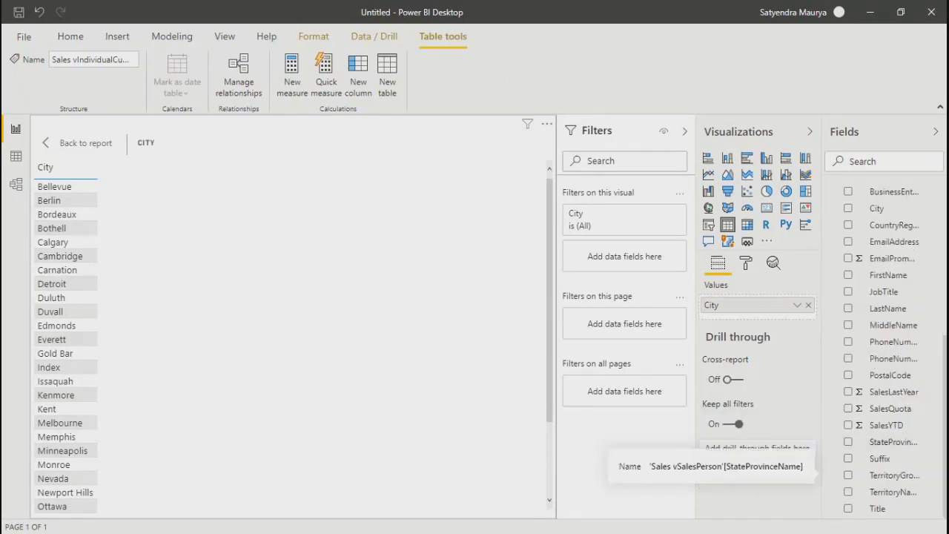
scroll(918, 401, "up", 4)
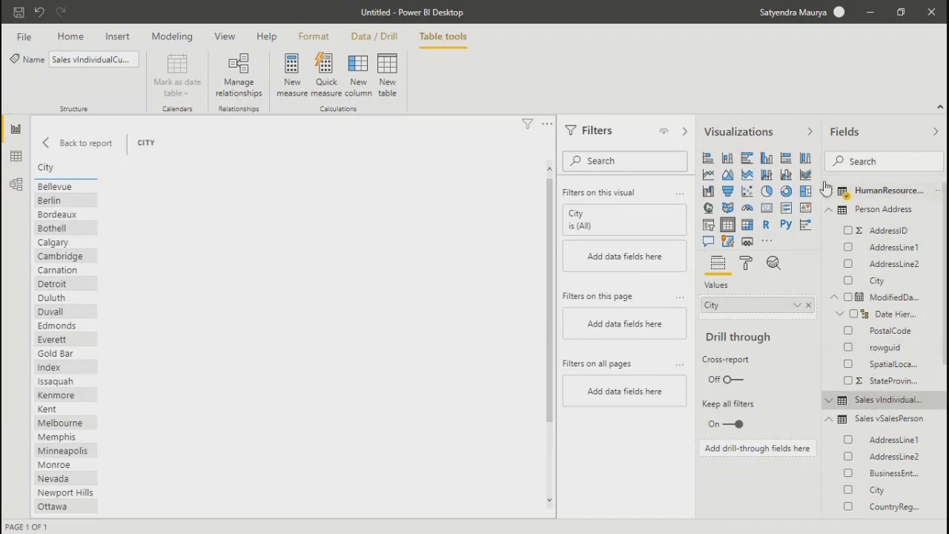
left_click(830, 212)
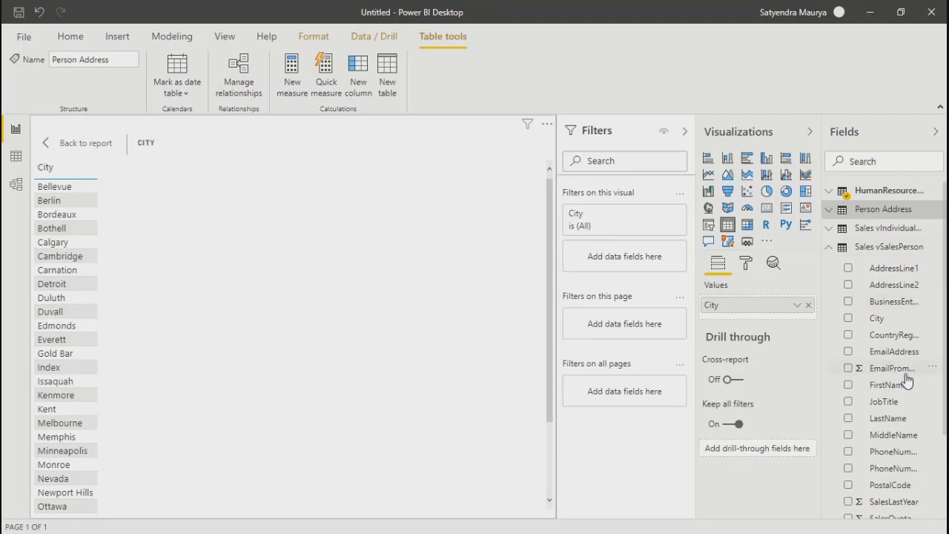
scroll(906, 379, "down", 3)
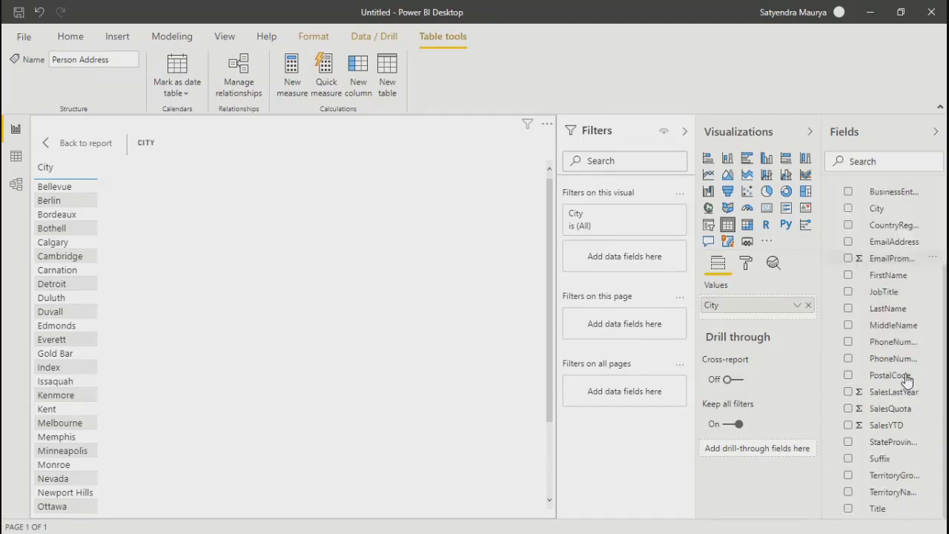
left_click(847, 425)
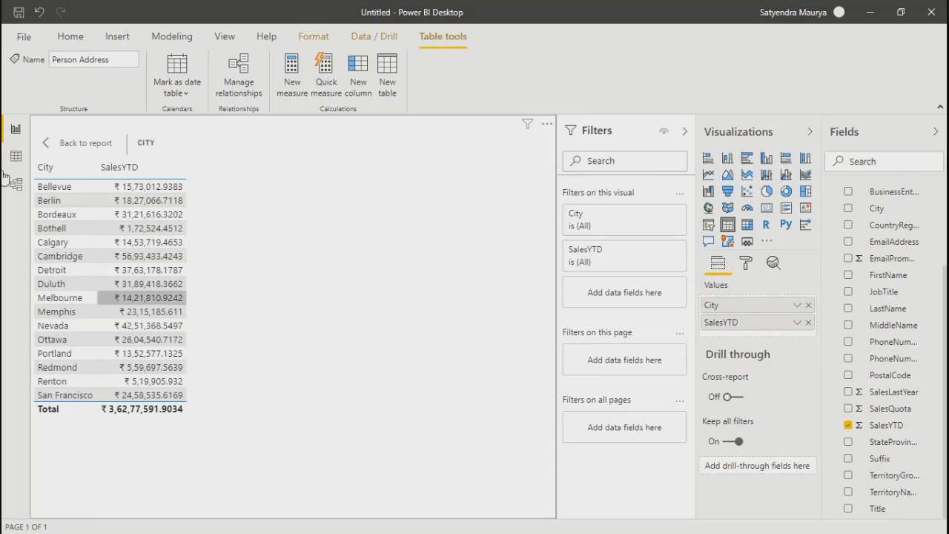
Turn on background color and data bars conditional formatting for the SalesYTD column of the City table
left_click(159, 289)
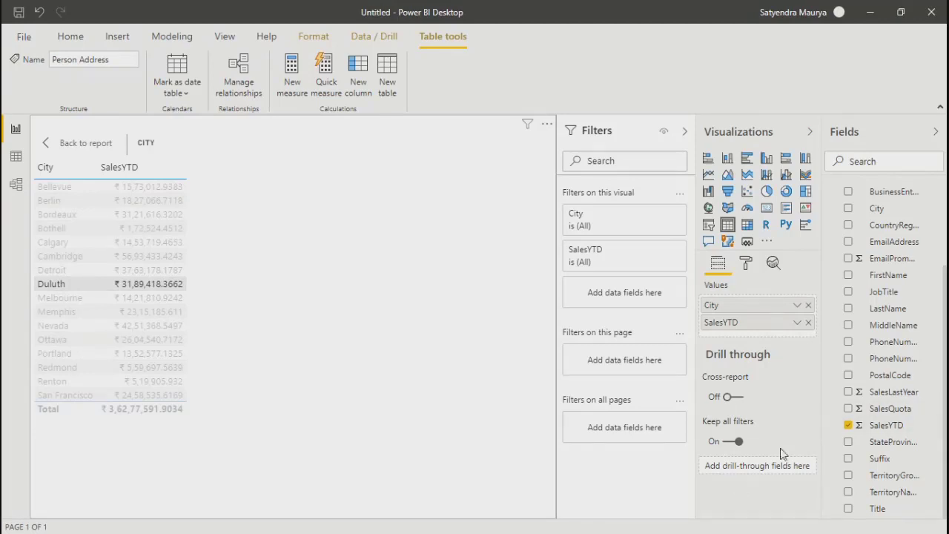
left_click(745, 263)
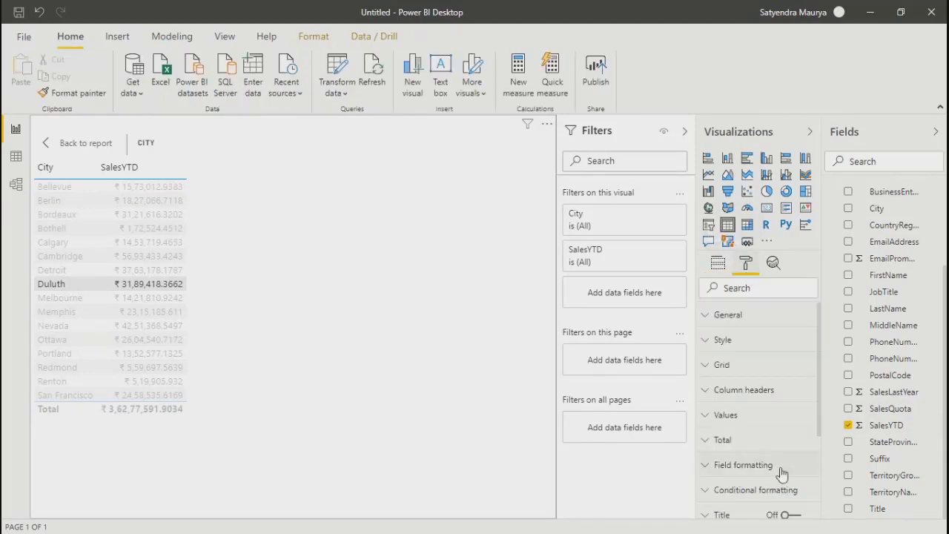
left_click(705, 490)
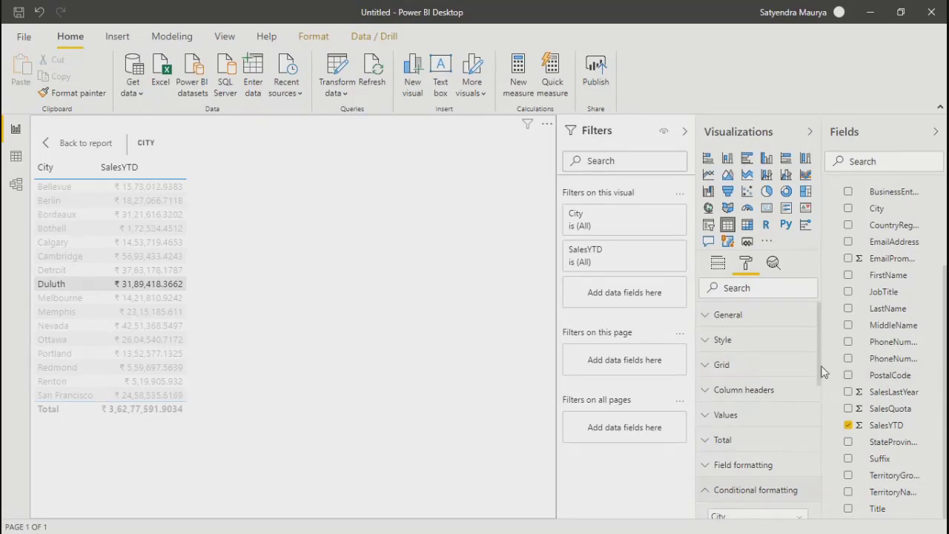
scroll(823, 425, "down", 2)
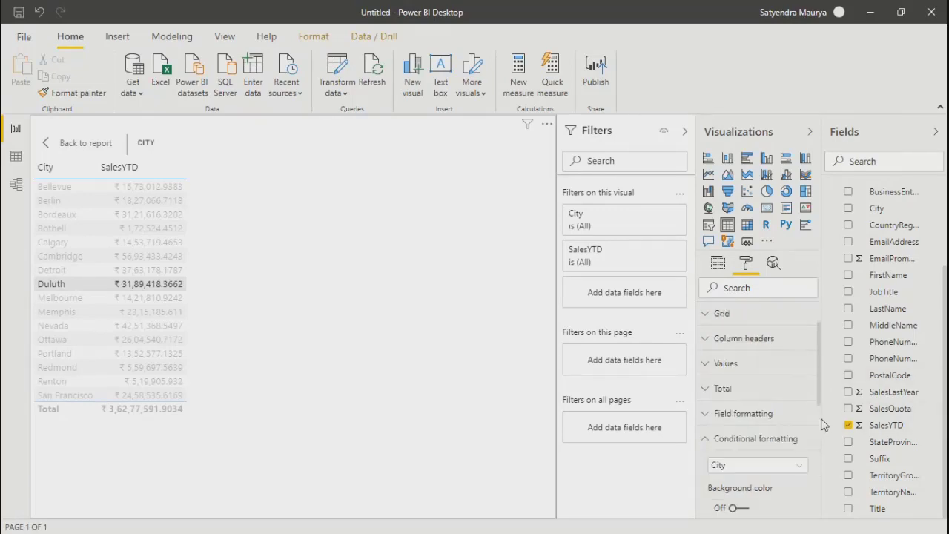
scroll(822, 431, "down", 4)
left_click(746, 346)
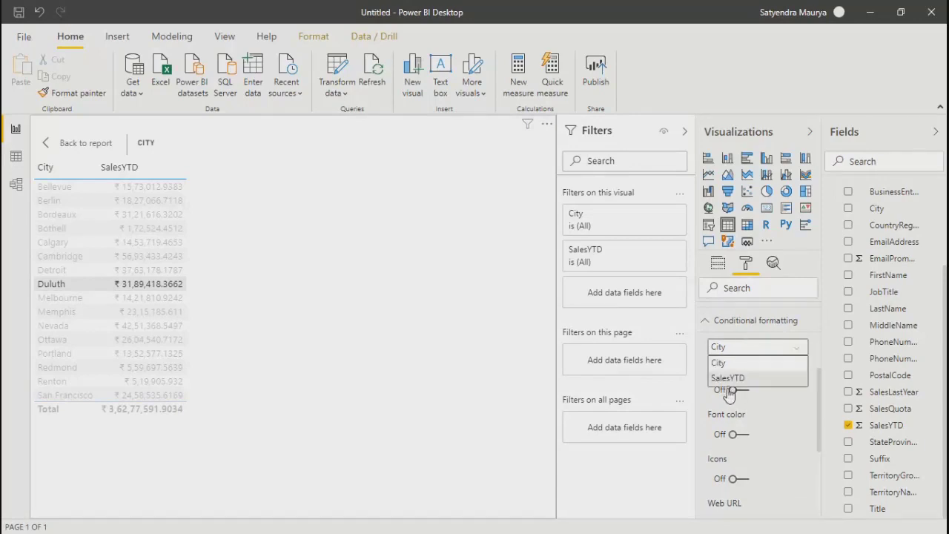
left_click(731, 380)
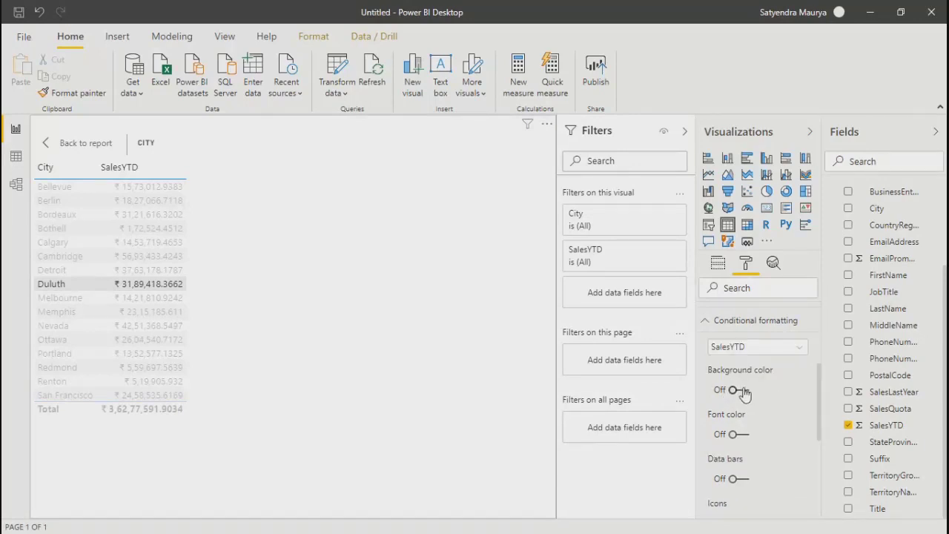
left_click(744, 391)
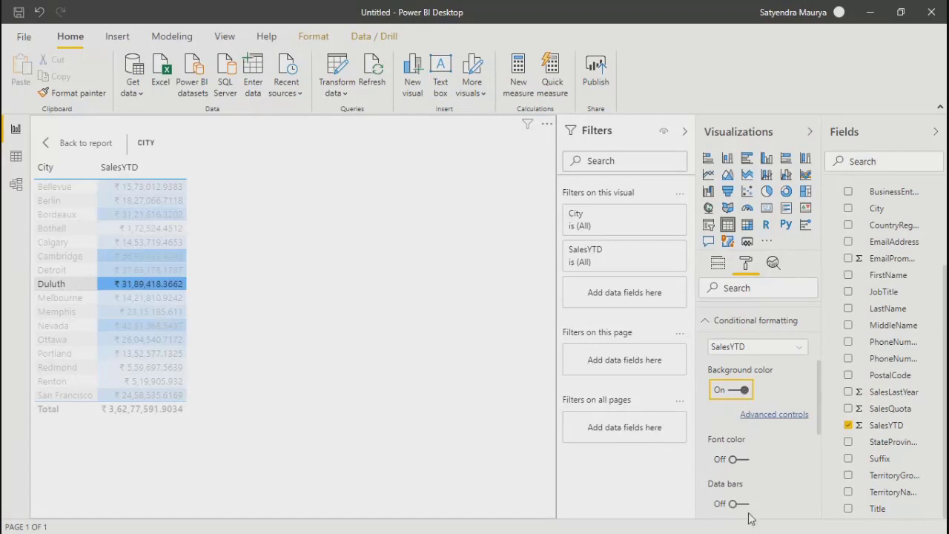
left_click(743, 504)
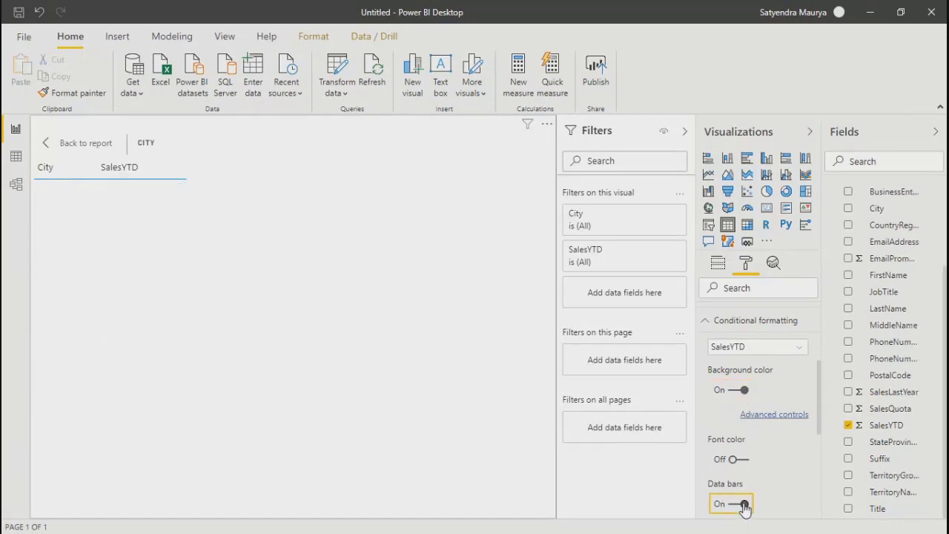
left_click(379, 422)
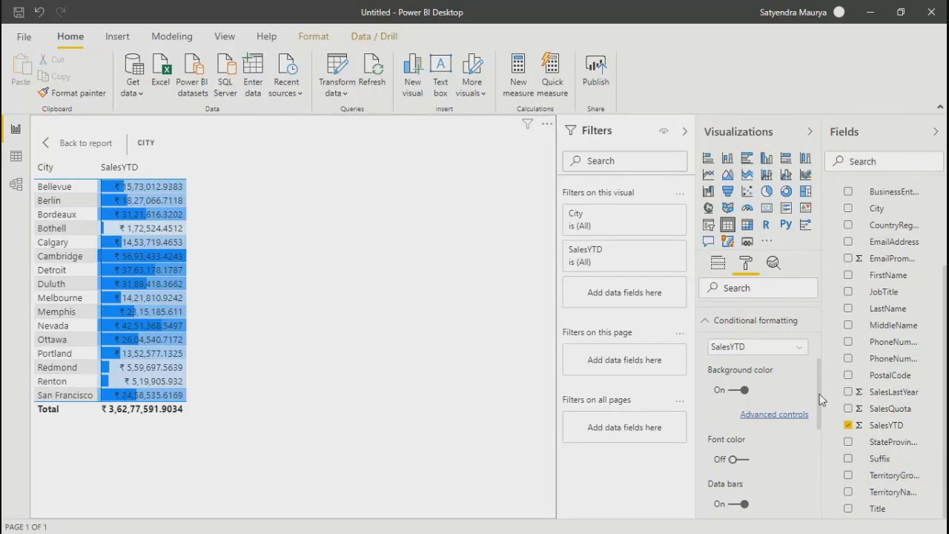
Open the advanced background color settings for SalesYTD and review the format, scope, summarization, default formatting and minimum options
mouse_move(819, 400)
left_mouse_down()
mouse_move(834, 443)
mouse_move(833, 403)
left_mouse_up()
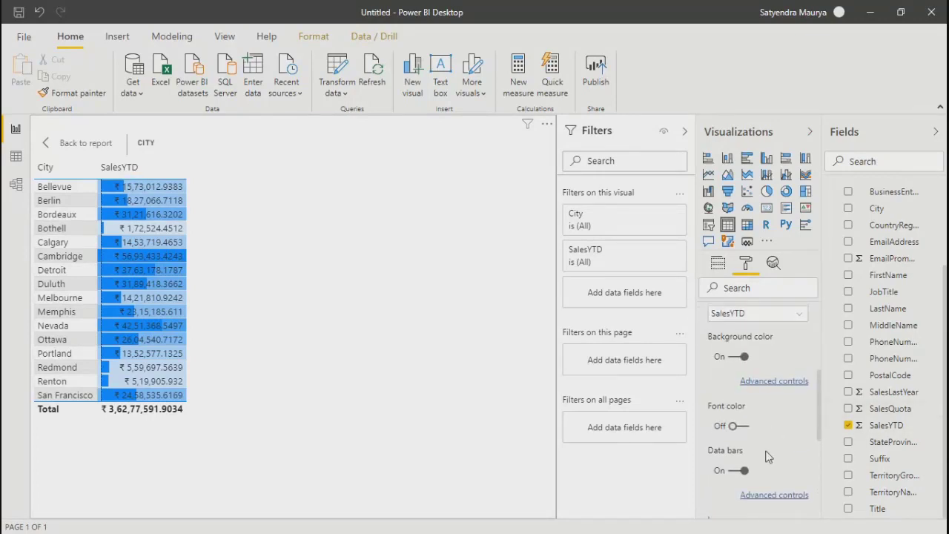
left_click(772, 383)
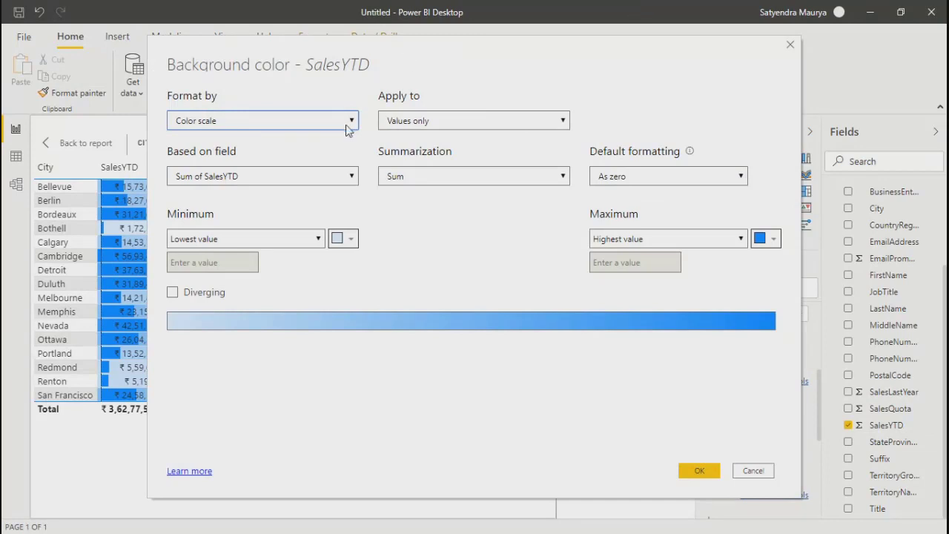
left_click(216, 125)
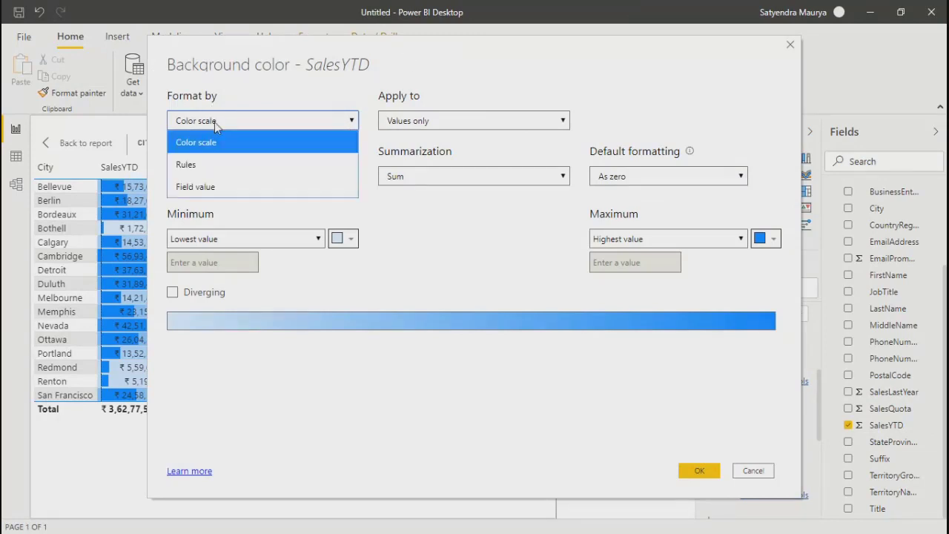
left_click(215, 141)
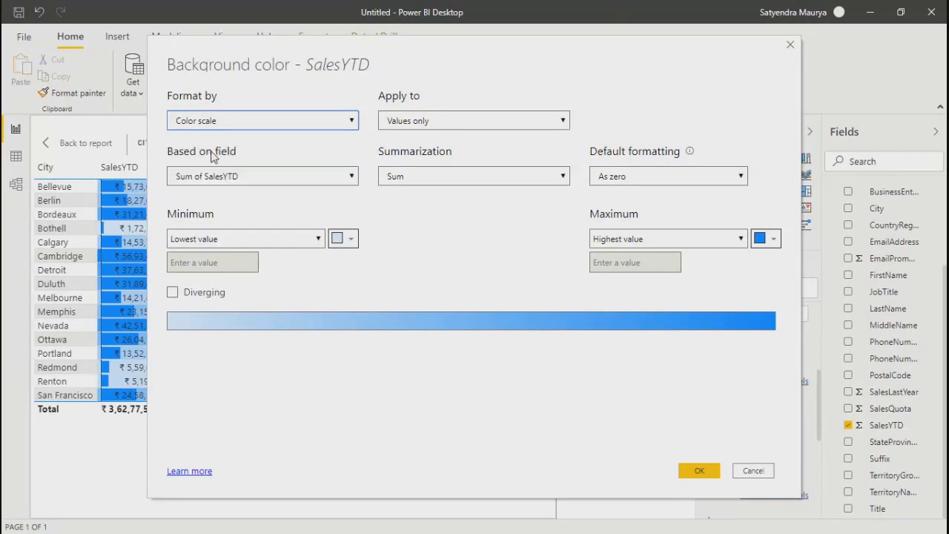
left_click(489, 126)
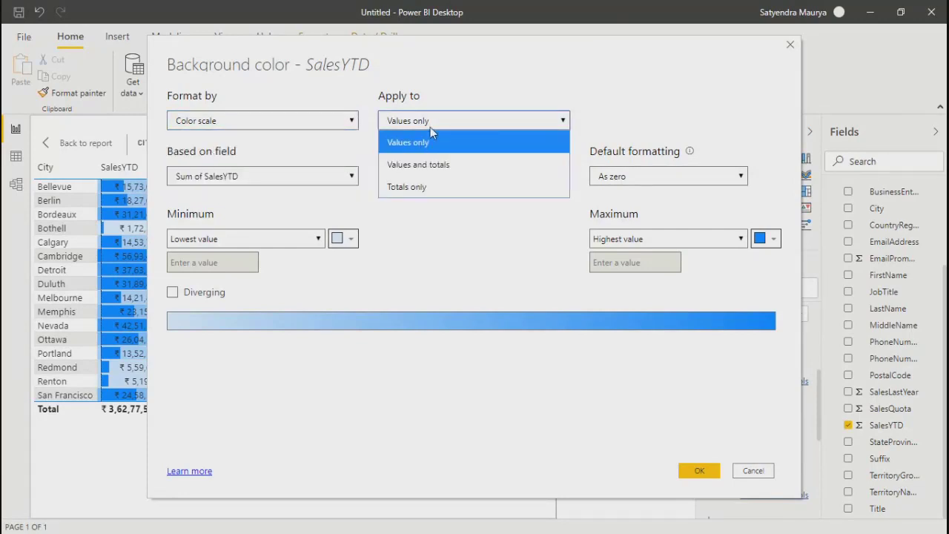
left_click(467, 85)
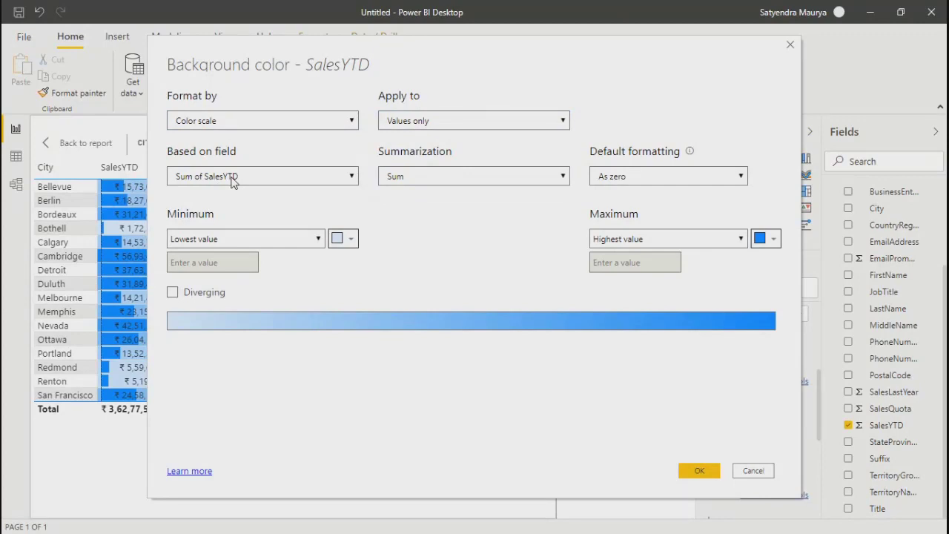
left_click(440, 175)
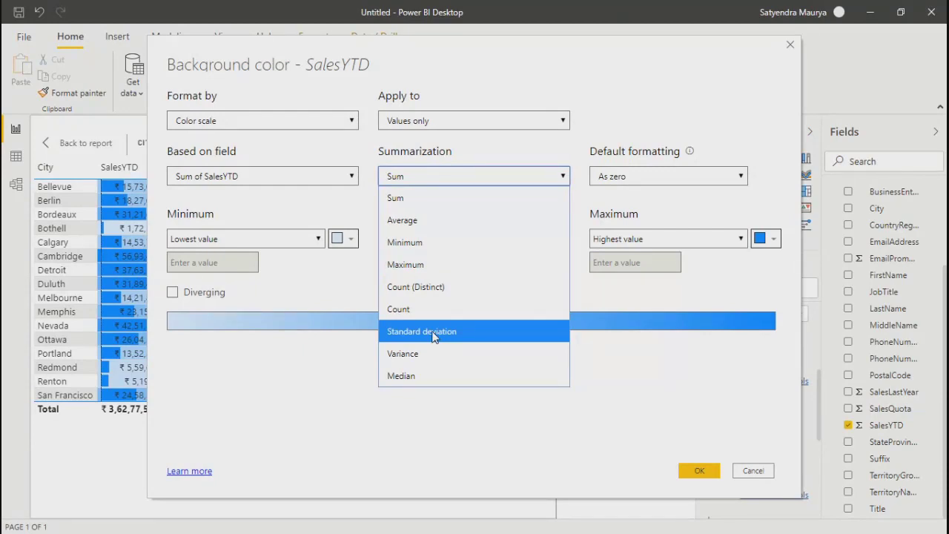
left_click(712, 295)
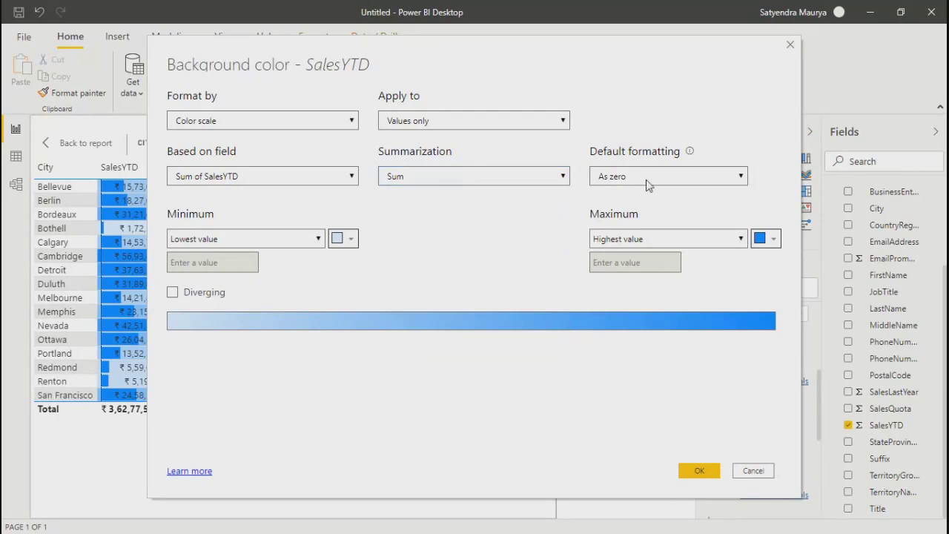
left_click(650, 180)
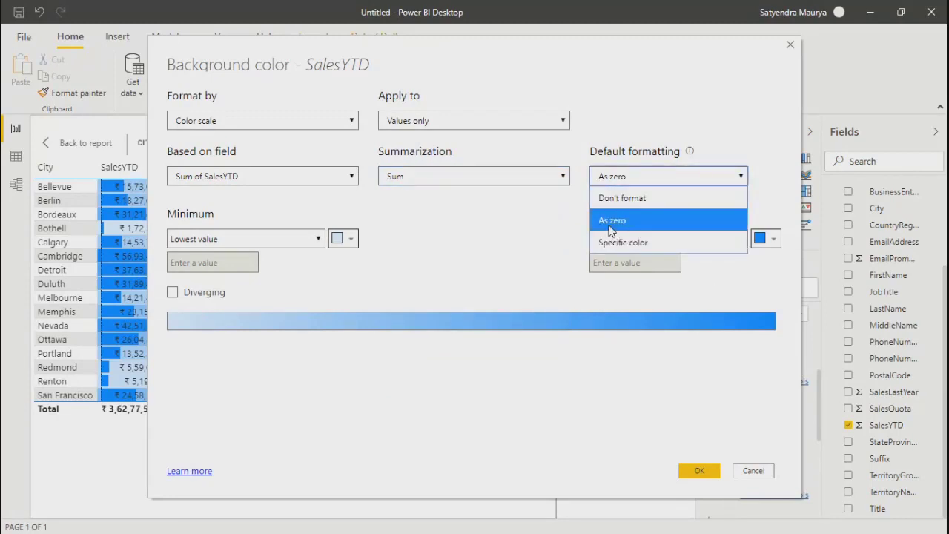
left_click(432, 253)
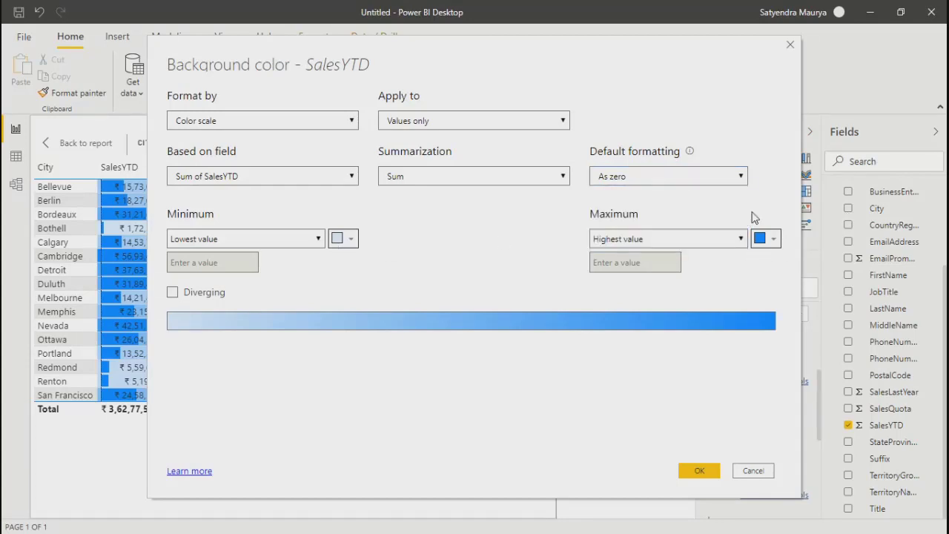
left_click(723, 176)
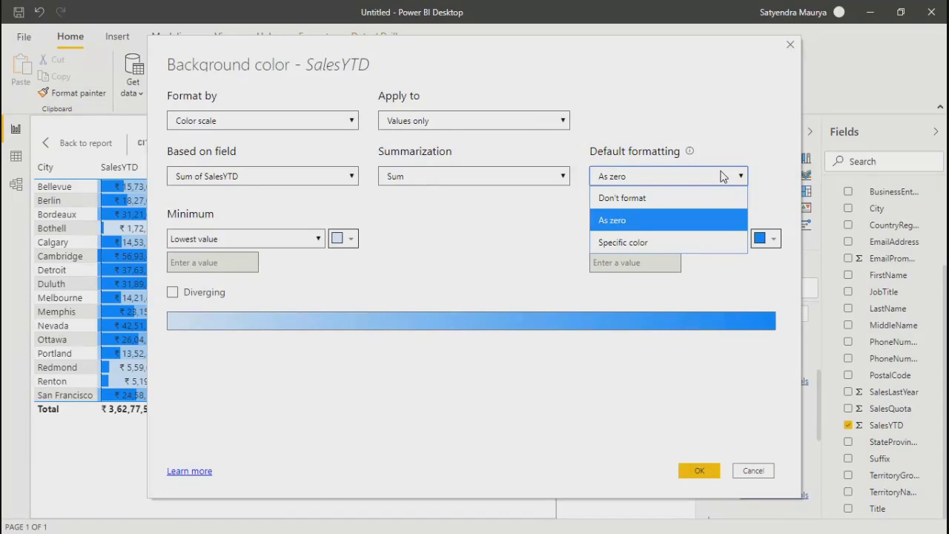
left_click(504, 229)
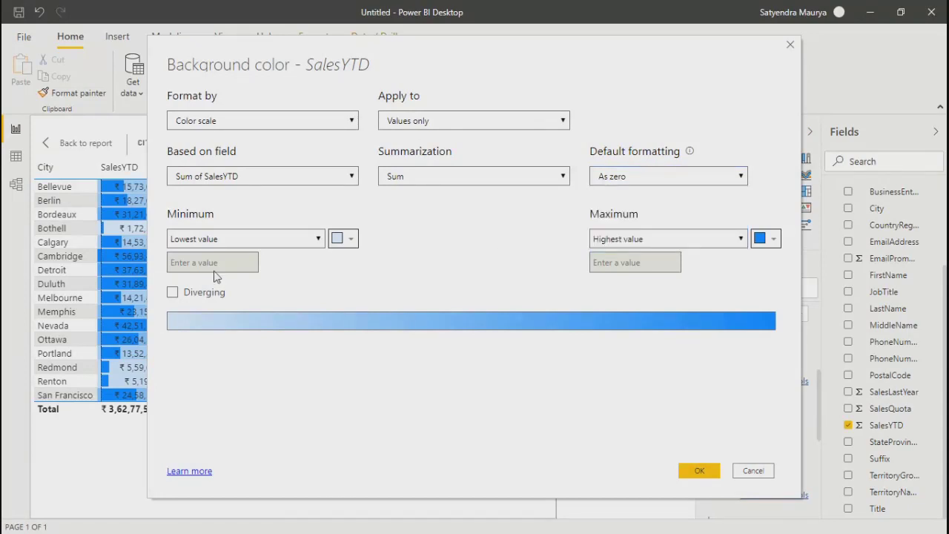
left_click(188, 242)
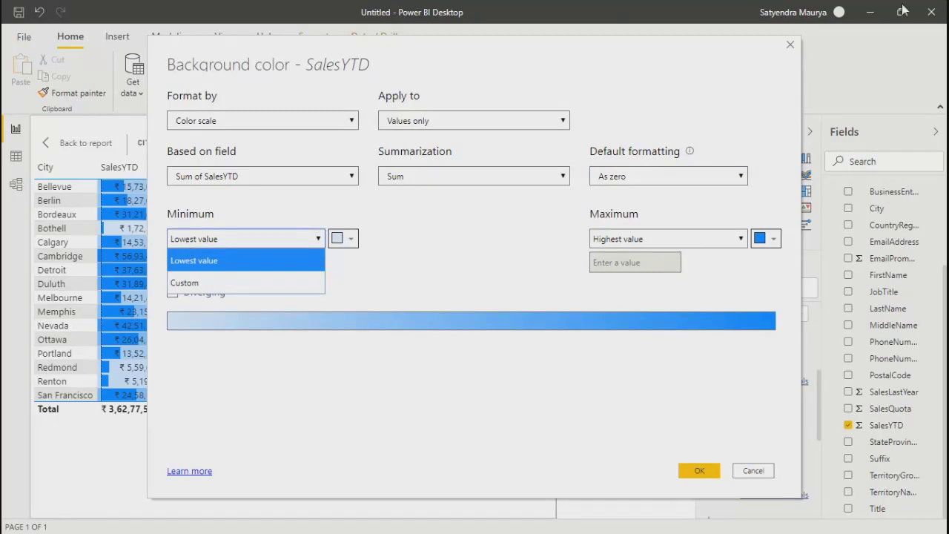
left_click(479, 280)
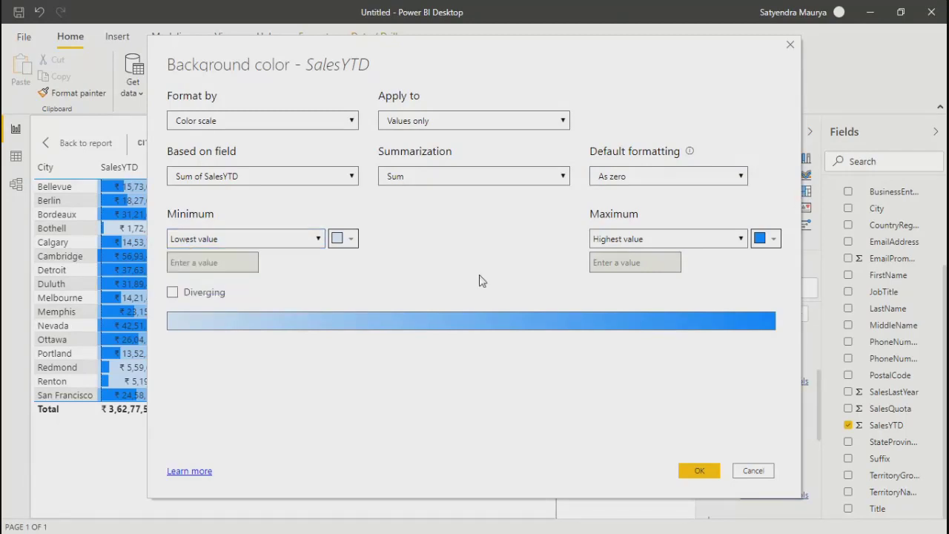
Make the SalesYTD background color scale diverging and set the color of its lowest value to red
left_click(174, 293)
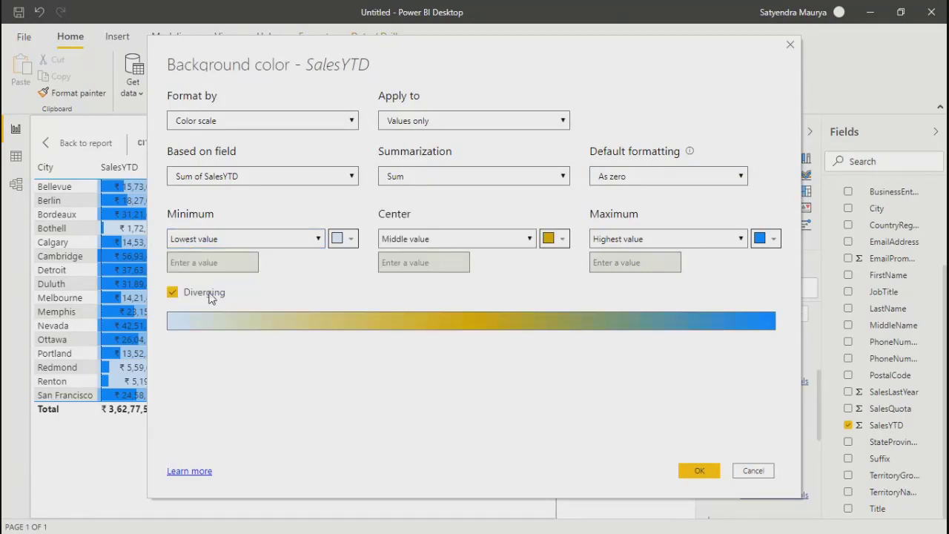
left_click(529, 238)
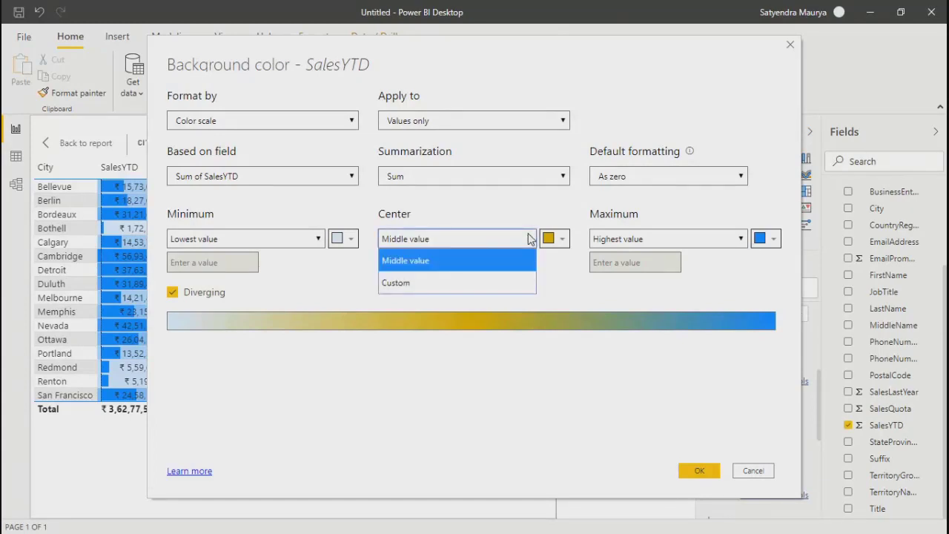
left_click(557, 283)
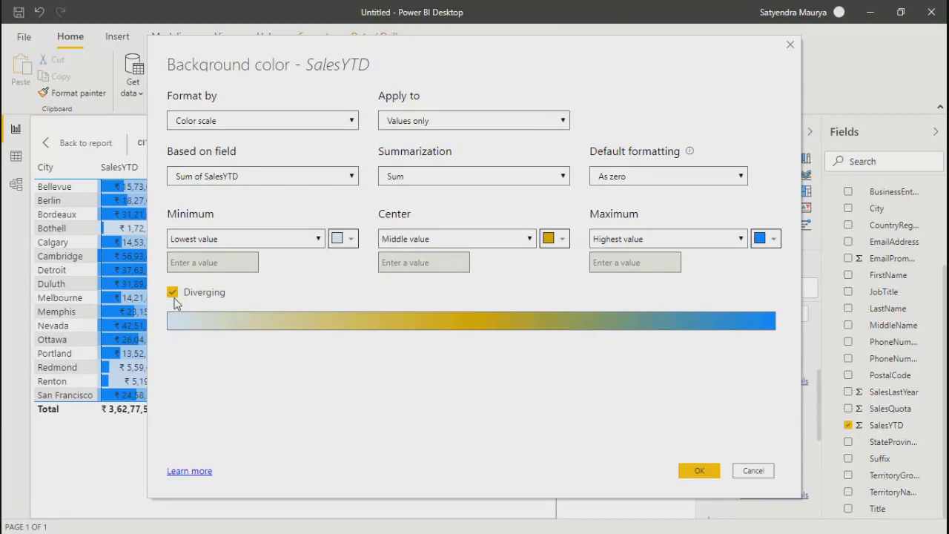
left_click(351, 239)
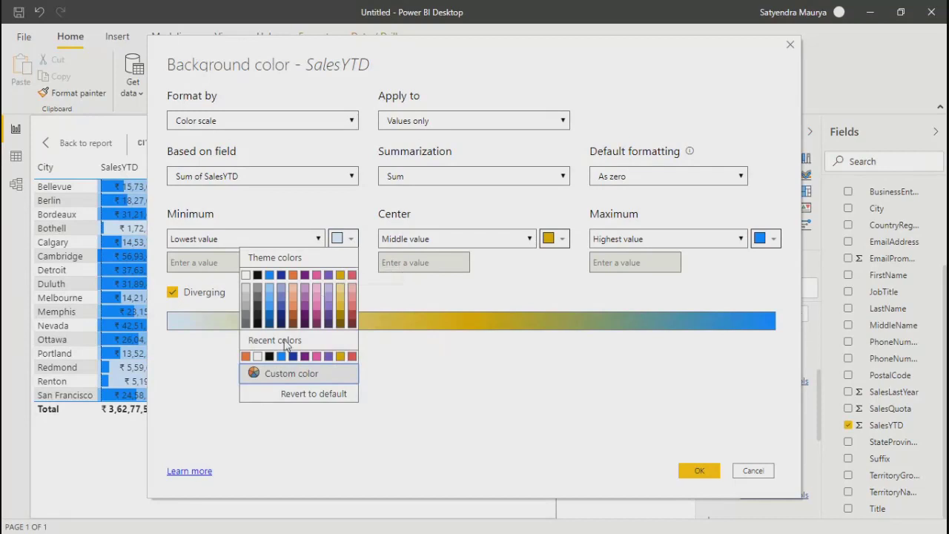
left_click(351, 357)
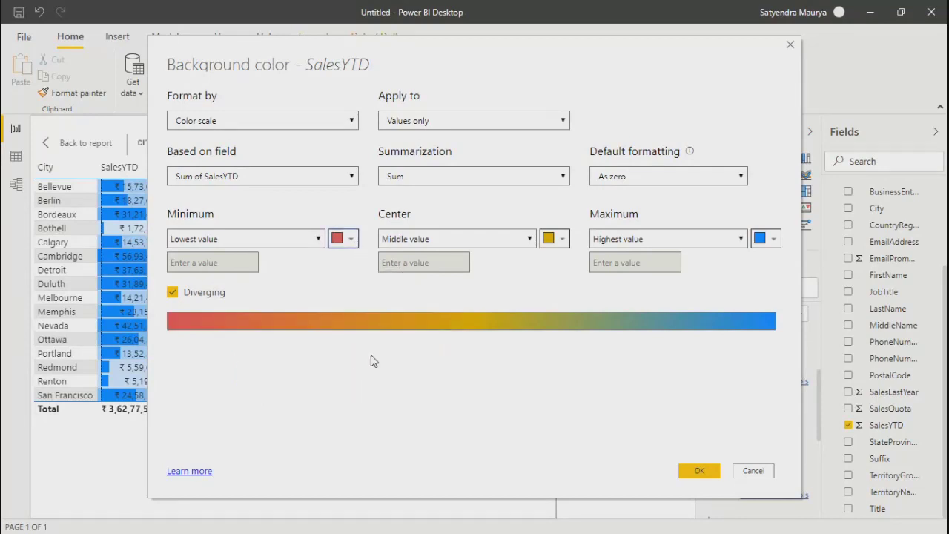
Set the highest value of the SalesYTD background color scale to a custom green and apply the settings
left_click(773, 239)
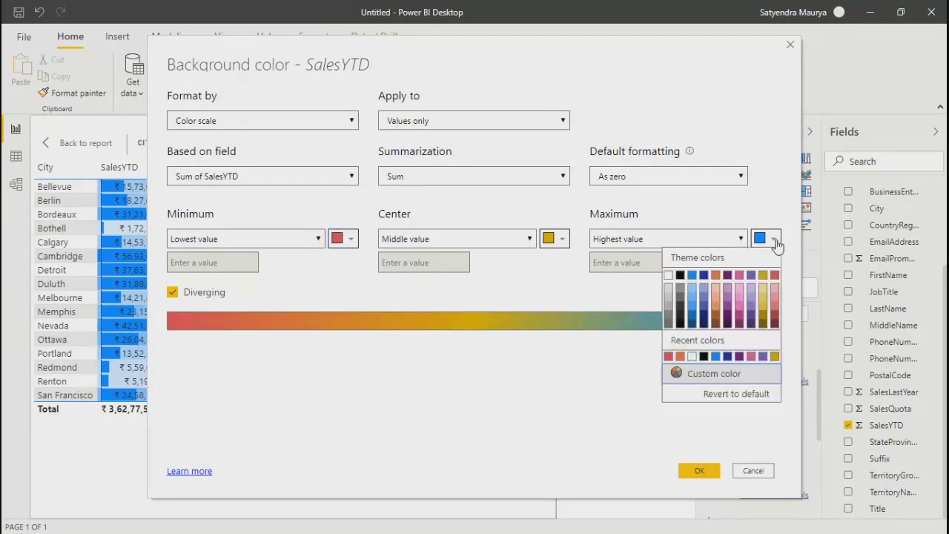
left_click(691, 377)
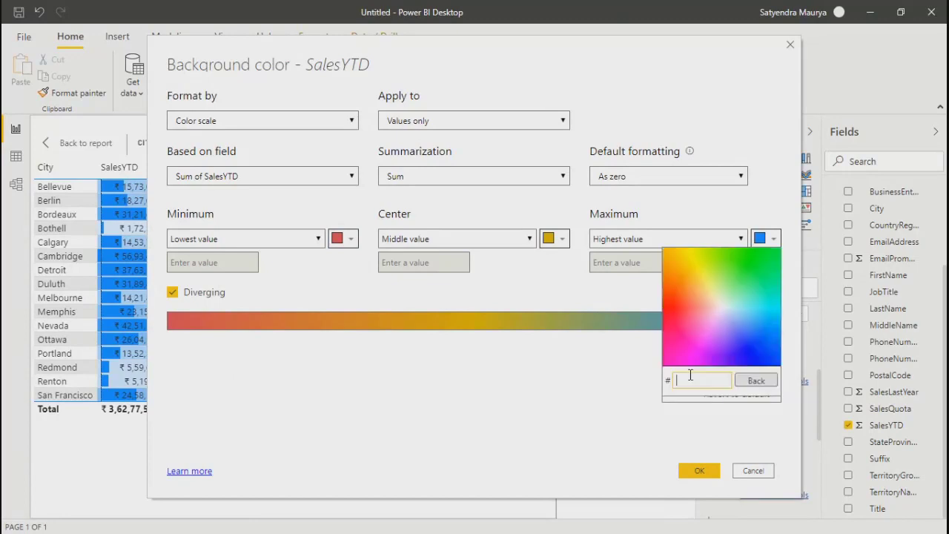
left_click(772, 258)
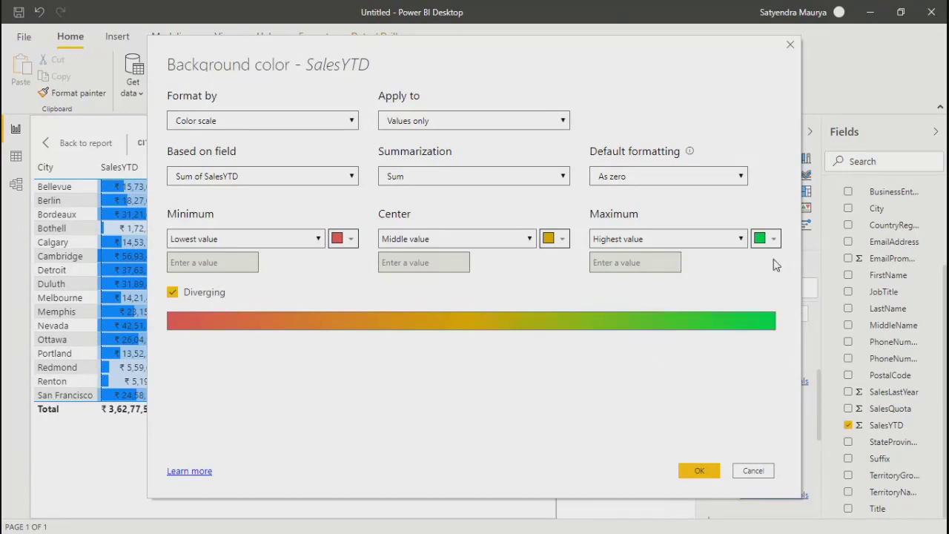
left_click(697, 470)
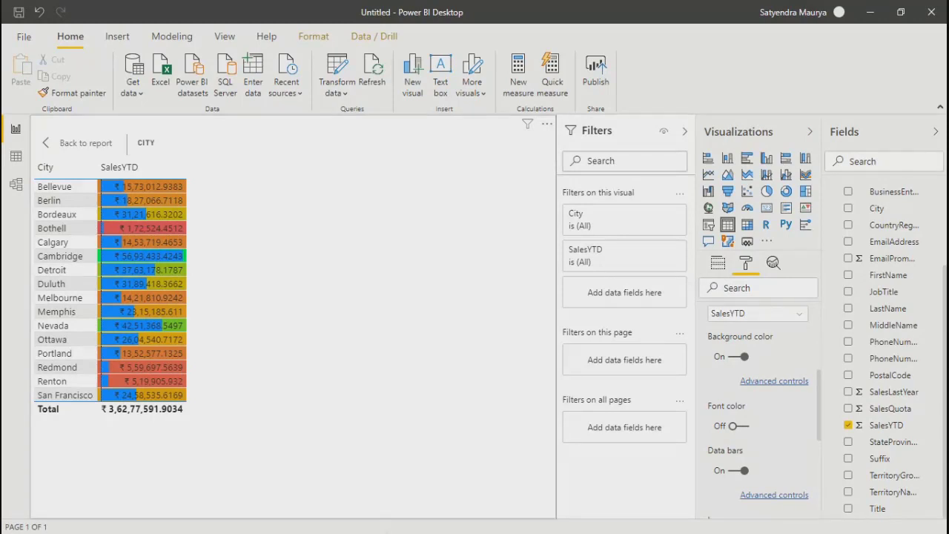
Set the positive bar color of the SalesYTD data bars to green and apply it
left_click_drag(820, 409, 818, 434)
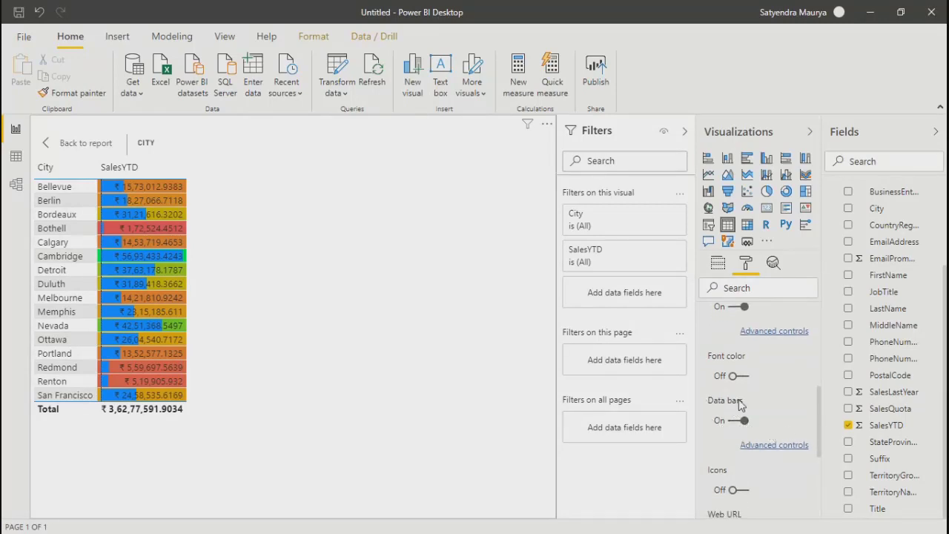
left_click(764, 448)
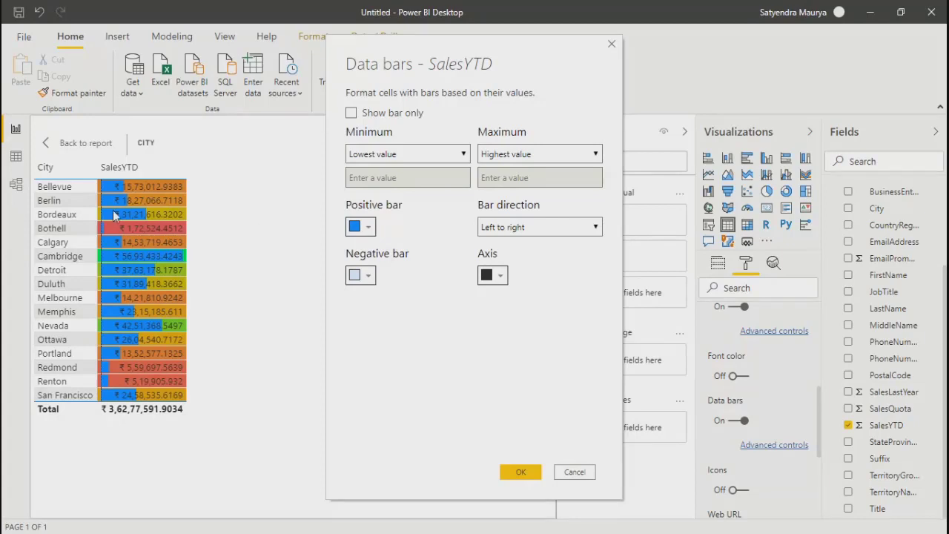
left_click(370, 226)
left_click(353, 345)
left_click(521, 472)
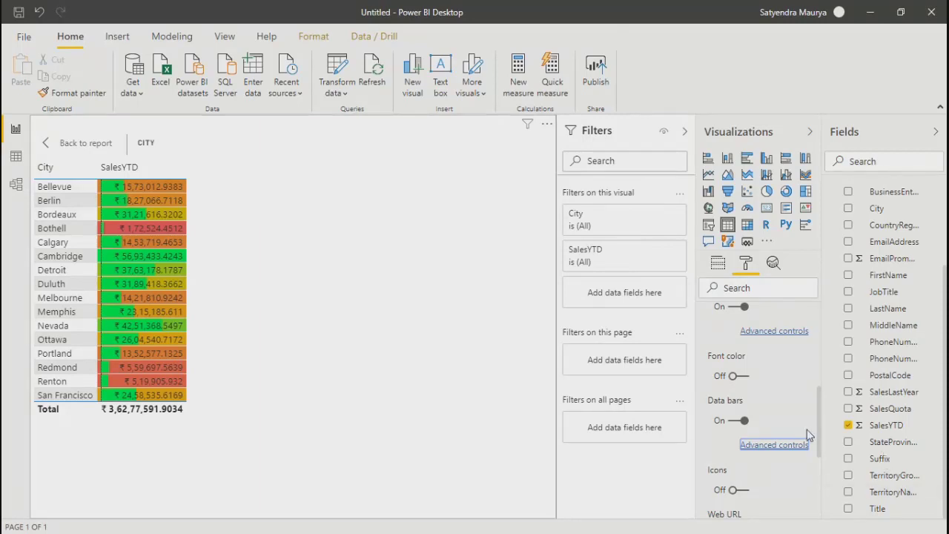
Turn on icons conditional formatting for the SalesYTD column of the City table
mouse_move(821, 431)
left_mouse_down()
mouse_move(821, 482)
mouse_move(817, 444)
left_mouse_up()
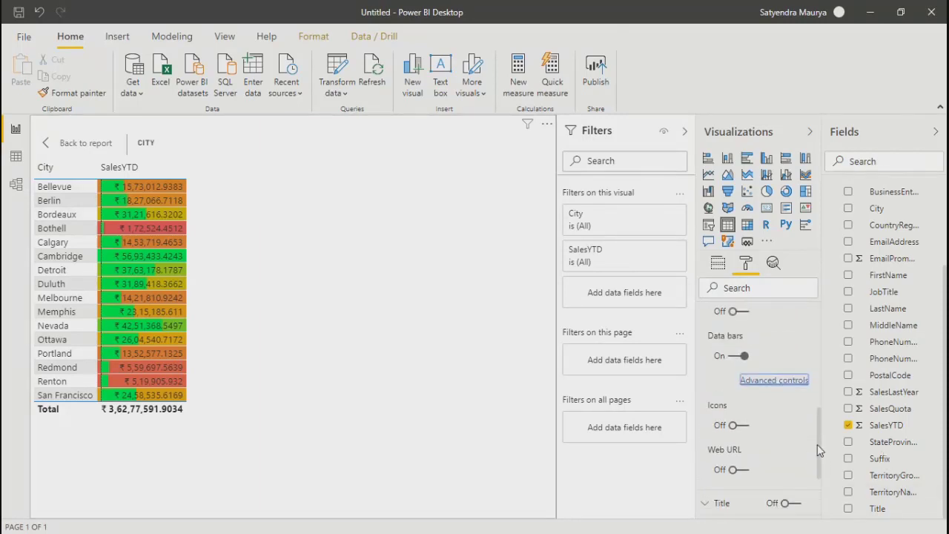
left_click(746, 428)
left_click(746, 427)
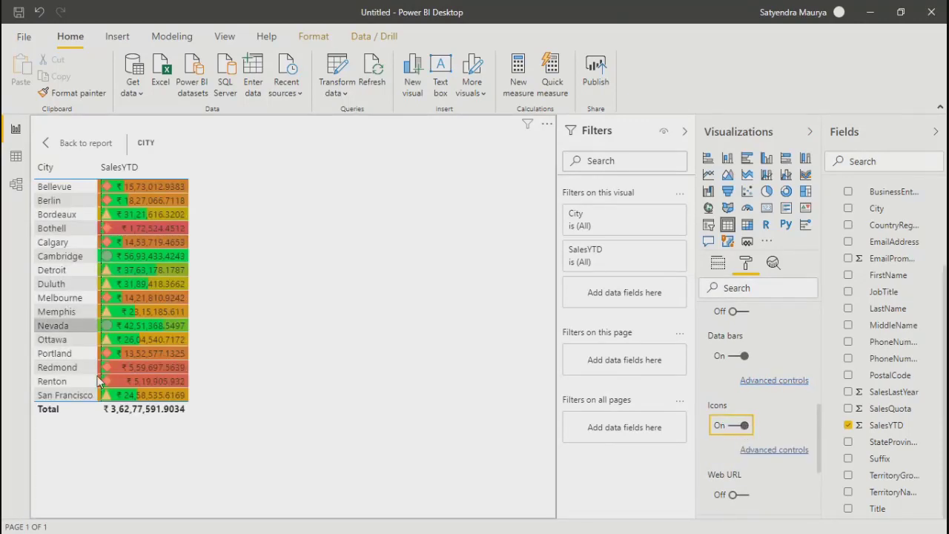
Turn off data bars and background color conditional formatting for the SalesYTD column
left_click(734, 356)
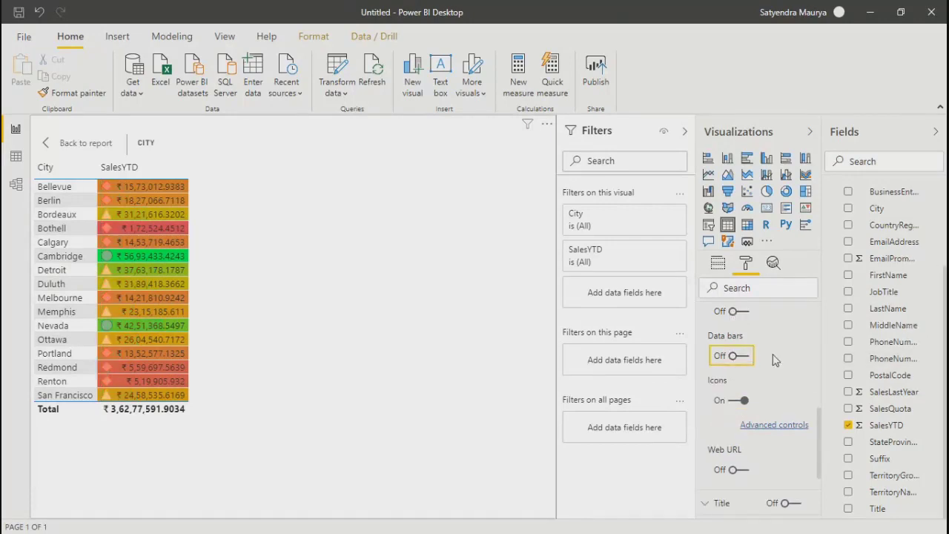
left_click_drag(821, 442, 821, 397)
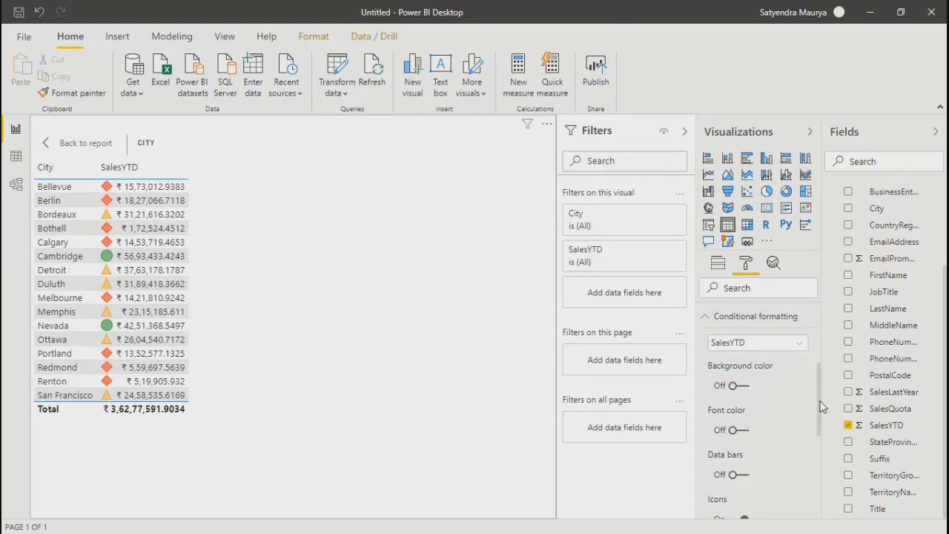
scroll(822, 406, "down", 5)
left_click_drag(818, 449, 814, 315)
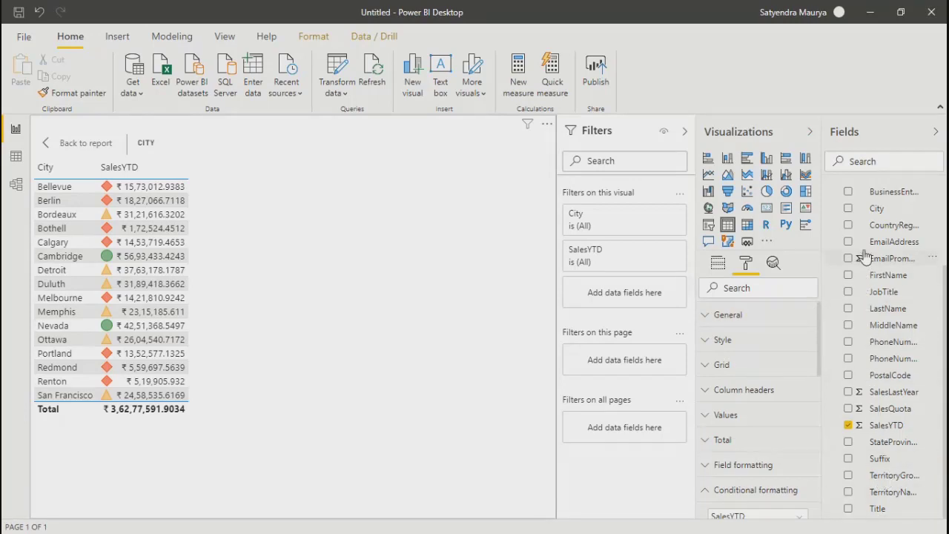
Collapse the Sales vSalesPerson table's fields and expand the fields of the HumanResources table
scroll(864, 256, "up", 3)
scroll(903, 389, "down", 3)
scroll(903, 433, "up", 3)
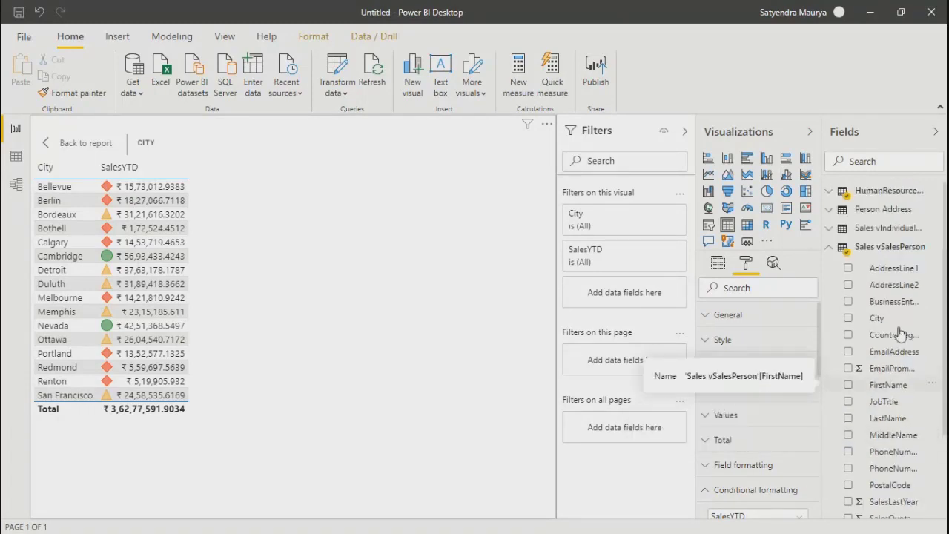
left_click(832, 246)
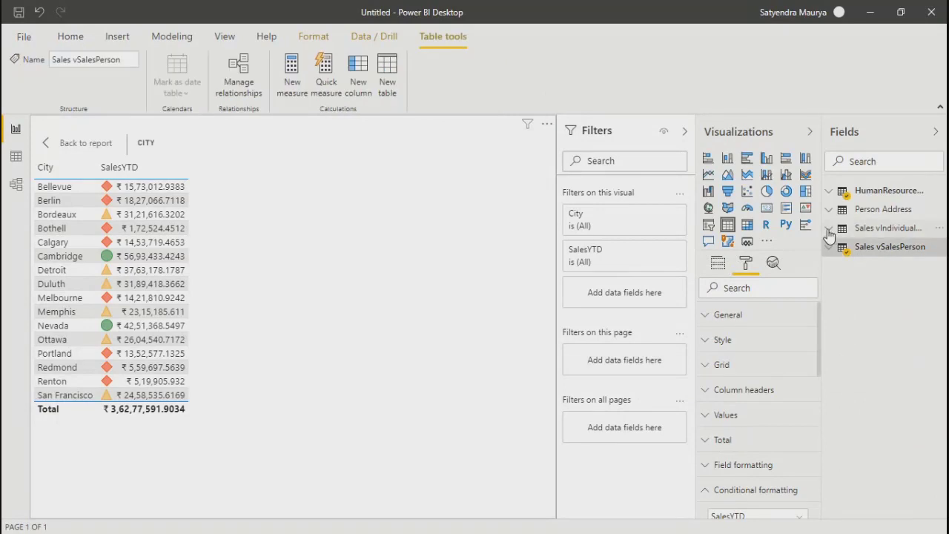
left_click(831, 194)
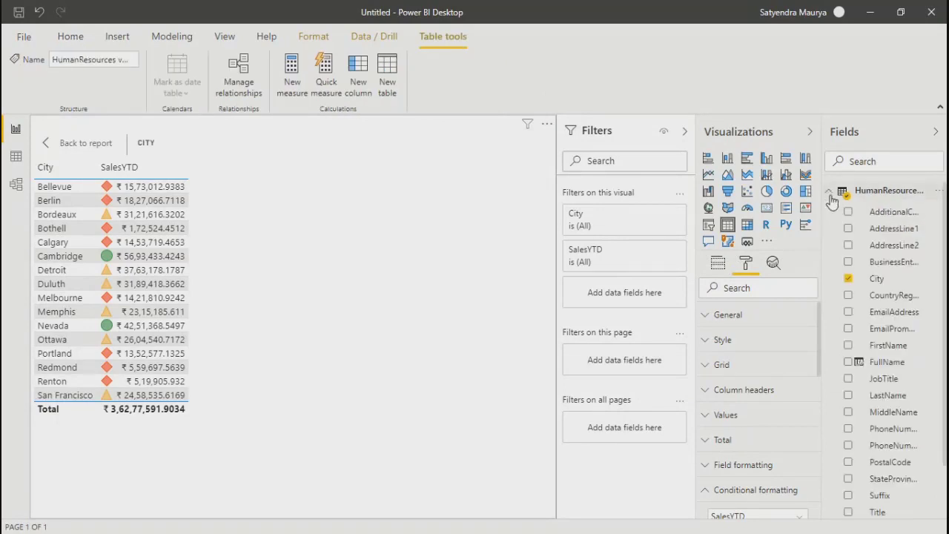
scroll(901, 489, "down", 2)
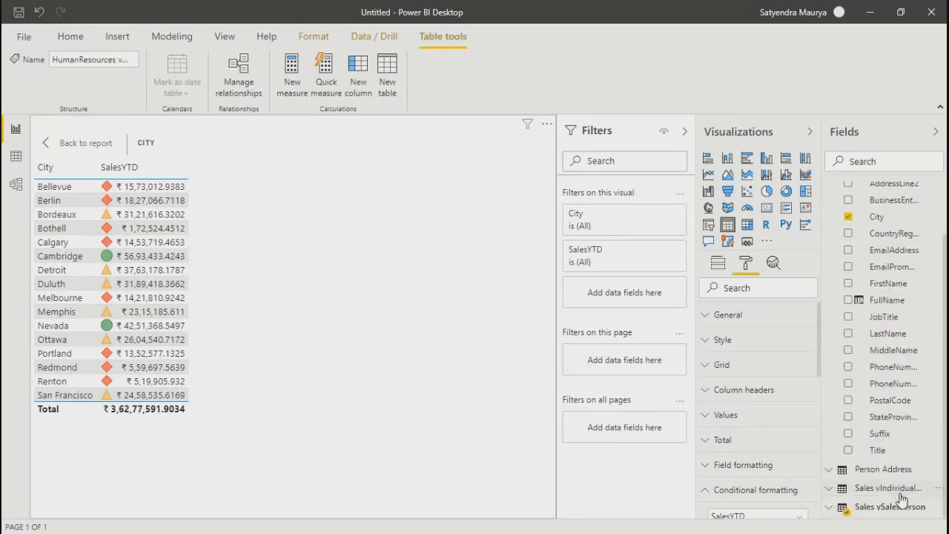
Examine the fields of the Person Address, HumanResources and Sales vIndividual tables, collapsing each one again
left_click(828, 469)
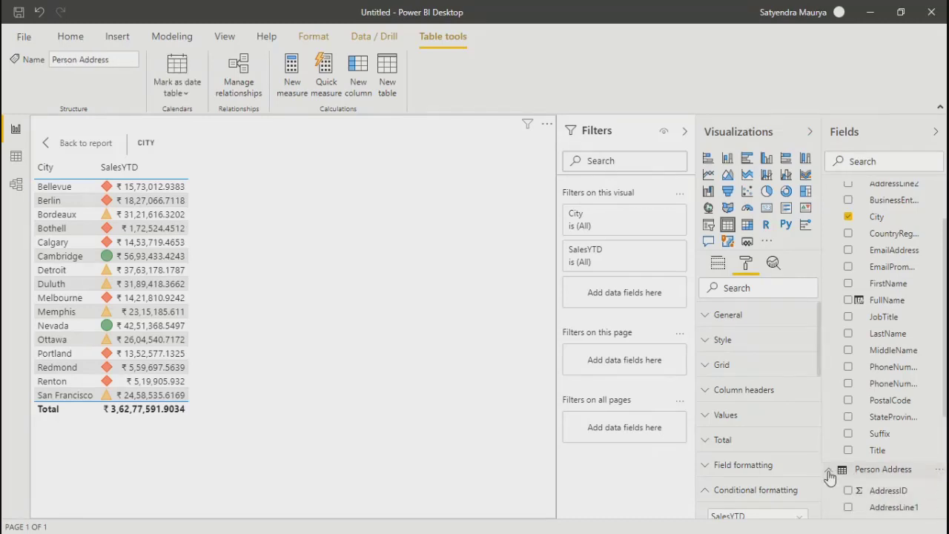
left_click(829, 472)
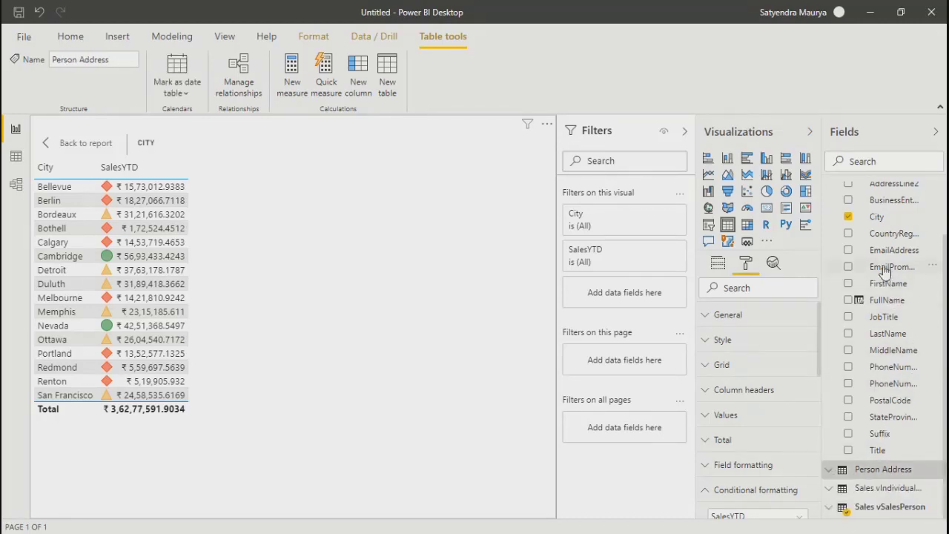
scroll(928, 382, "up", 1)
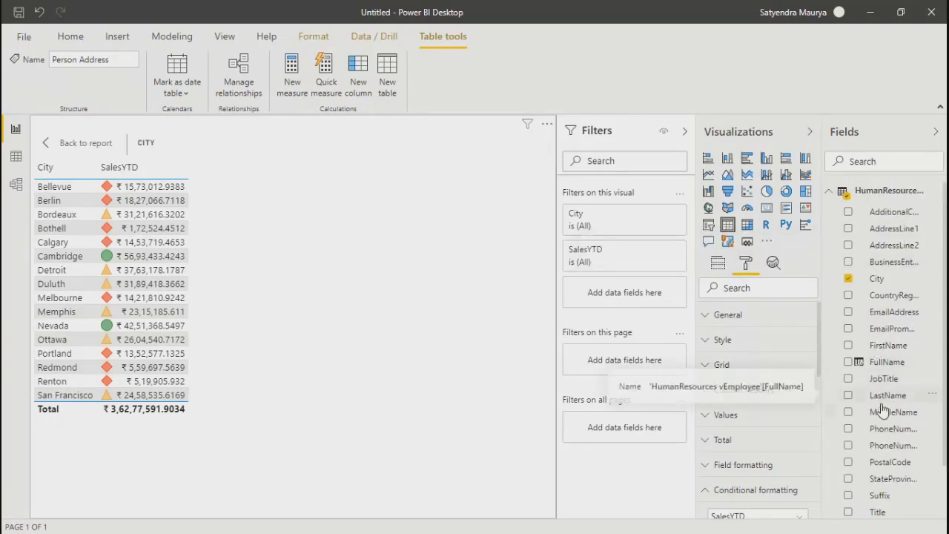
scroll(893, 448, "down", 1)
scroll(892, 451, "down", 1)
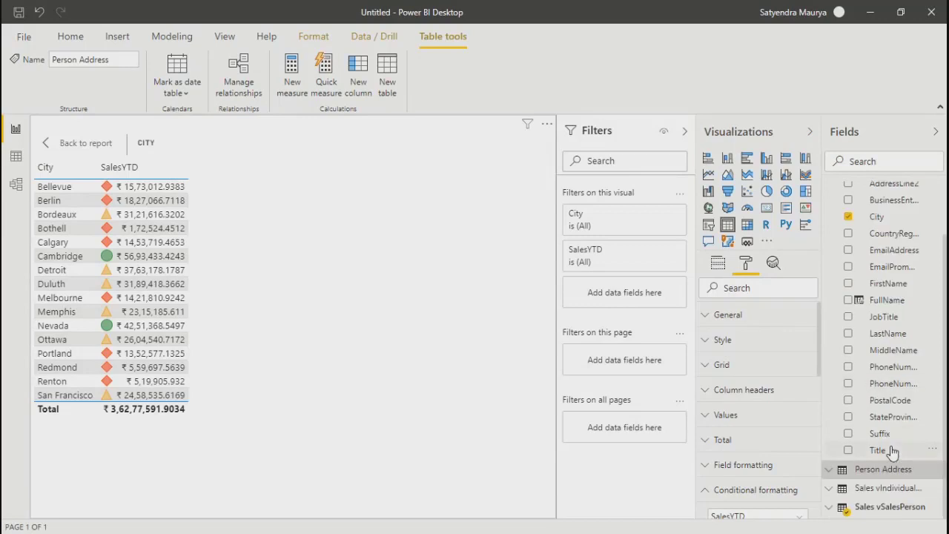
scroll(838, 215, "up", 2)
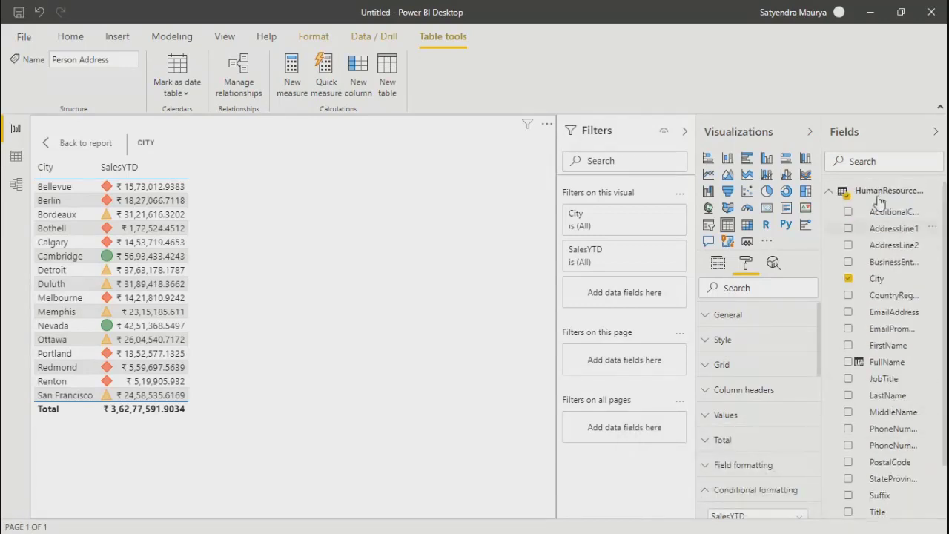
left_click(831, 192)
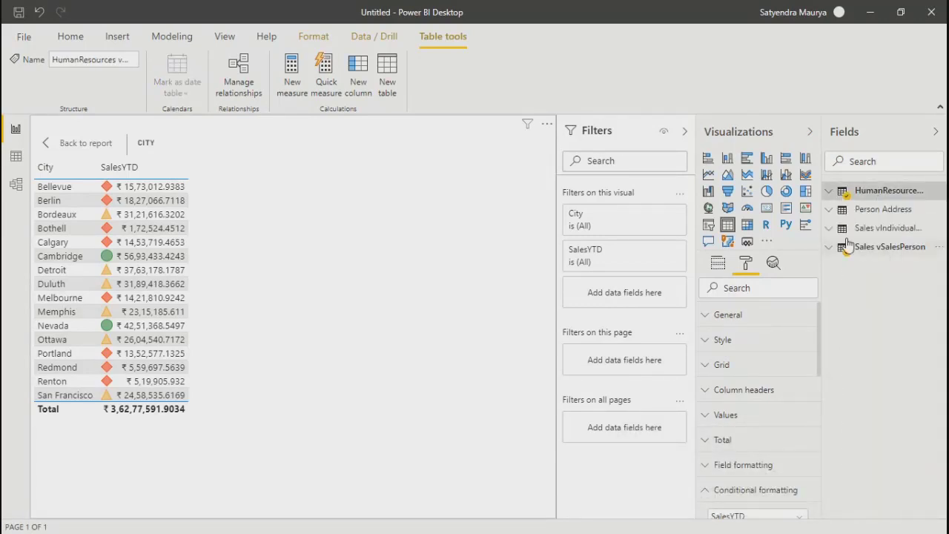
left_click(832, 229)
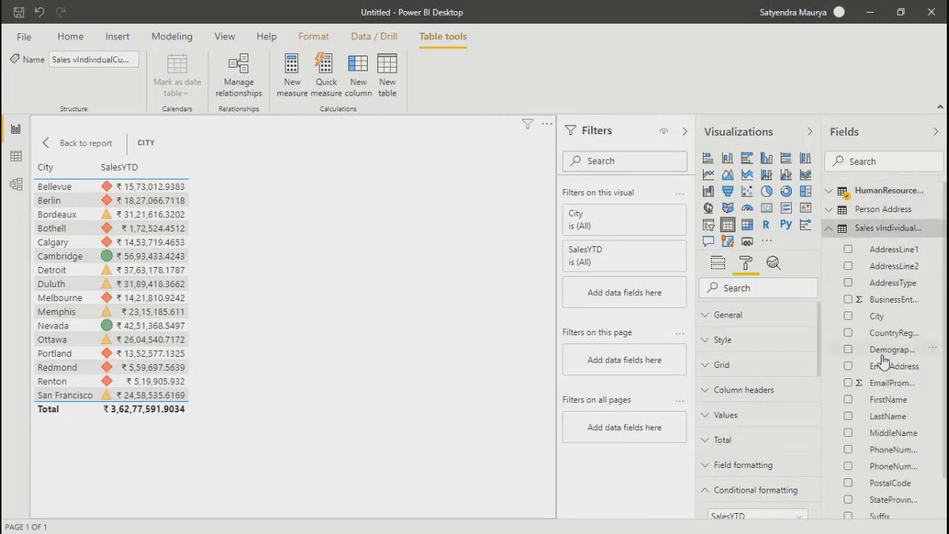
scroll(927, 493, "down", 1)
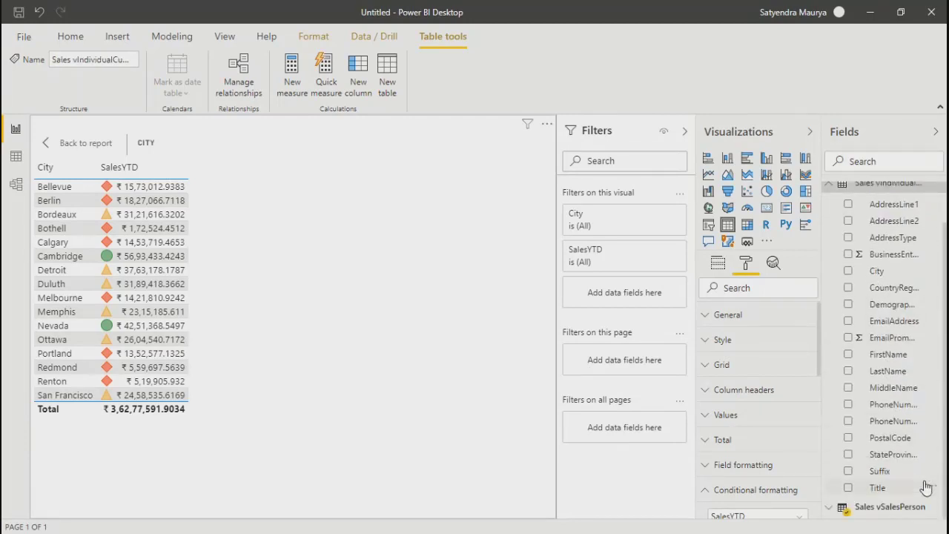
scroll(926, 489, "up", 1)
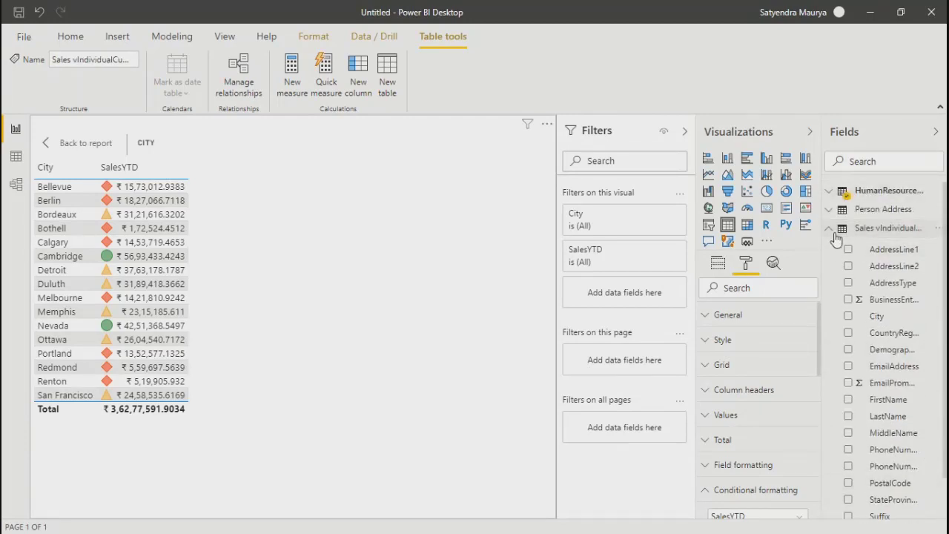
left_click(828, 230)
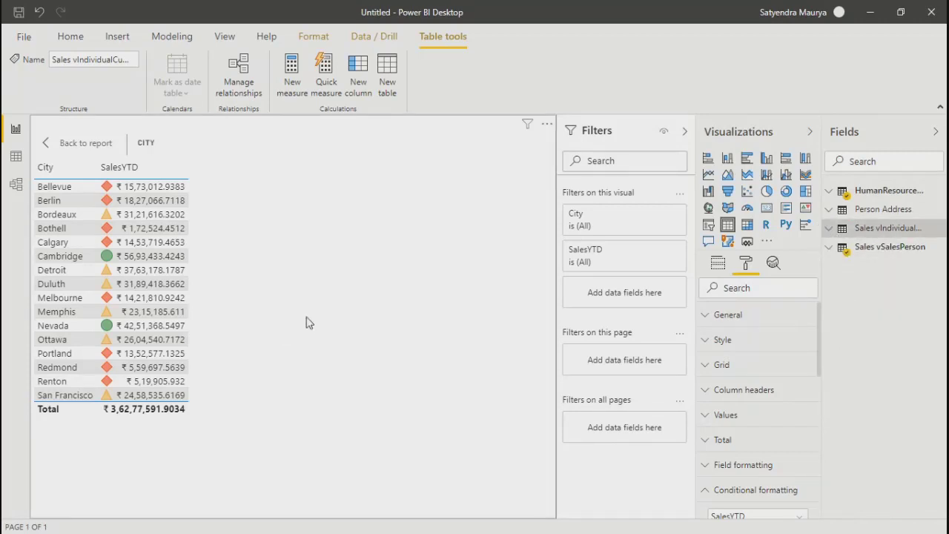
Leave the focus view of the City table for the report page and expand the HumanResources table's fields
left_click(44, 146)
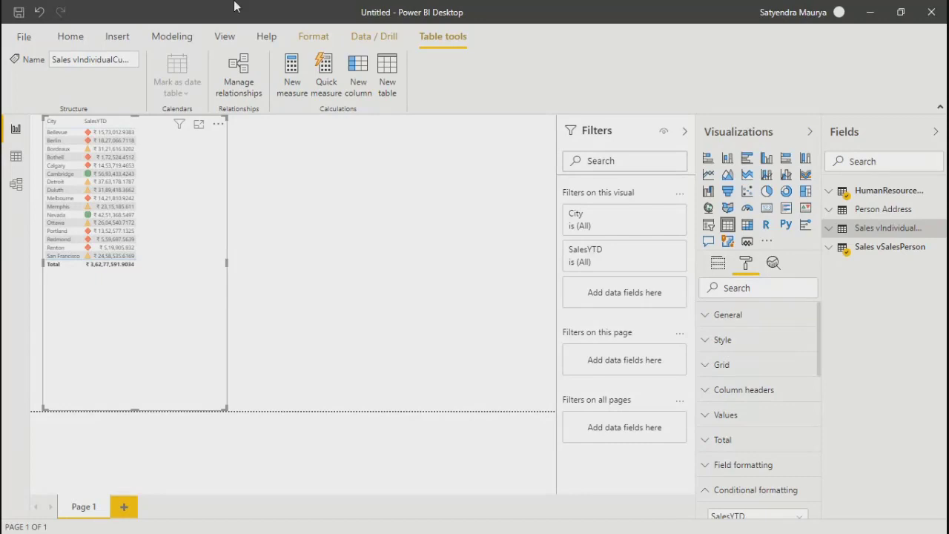
left_click(395, 220)
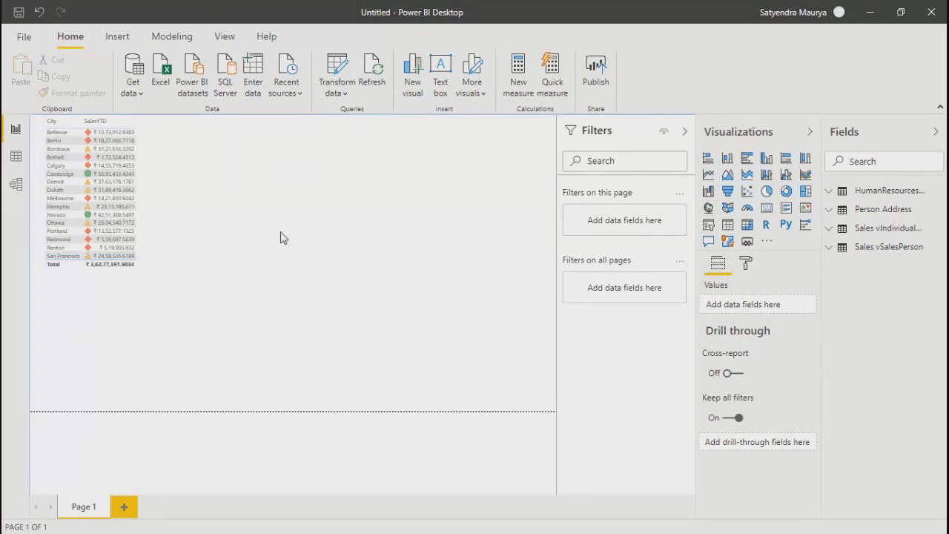
left_click(834, 194)
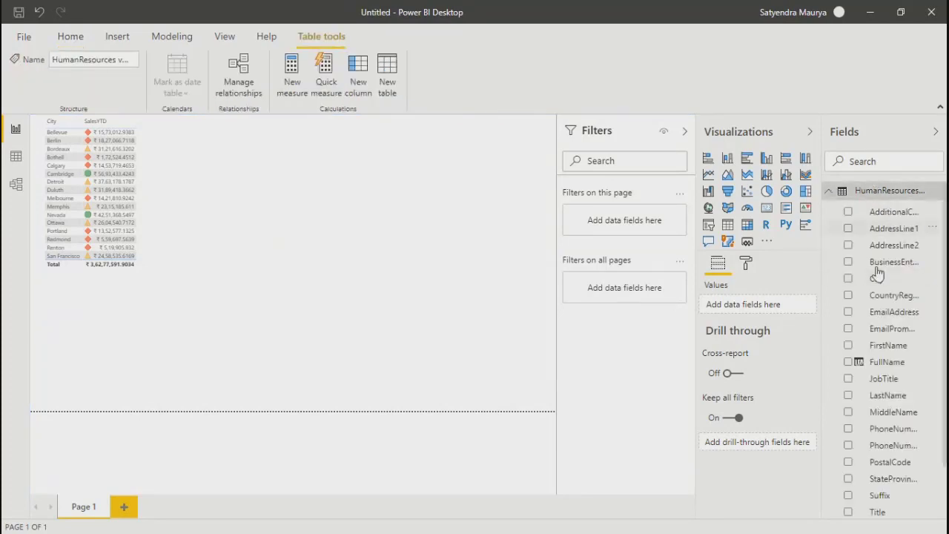
Shrink the City and SalesYTD table visual so its frame fits closely around the rows
left_click(181, 345)
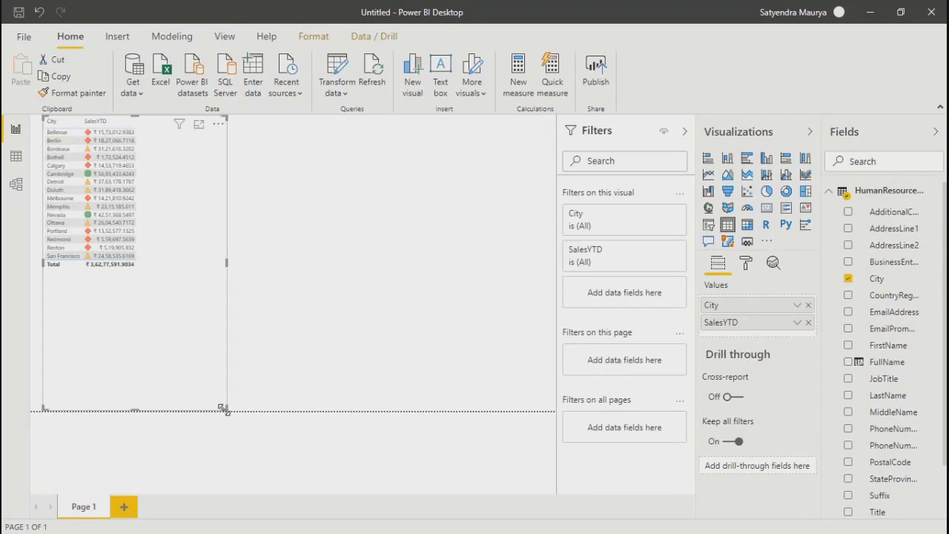
left_click_drag(224, 403, 146, 278)
left_click(201, 258)
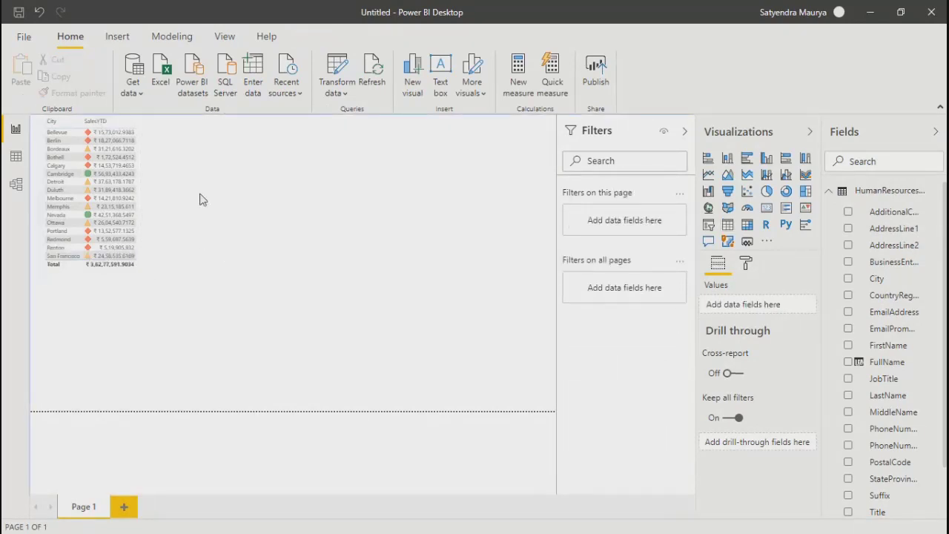
Add an empty stacked column chart below the City table, widen it to about twice its width and shift it slightly left
left_click(725, 159)
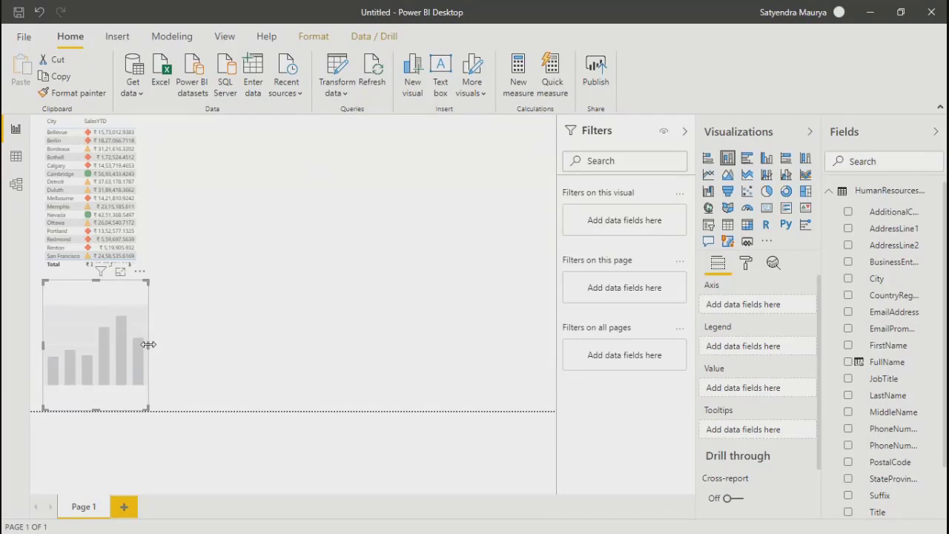
left_click_drag(146, 344, 254, 359)
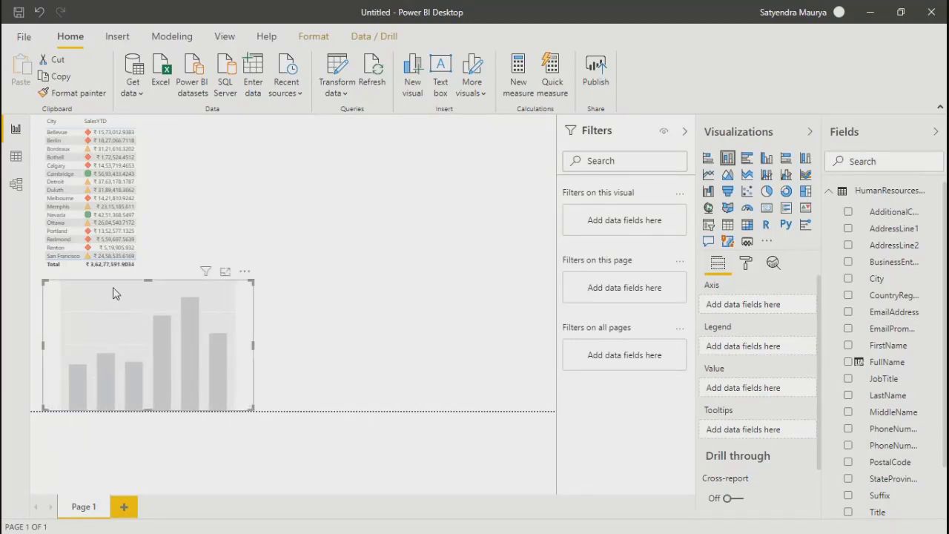
left_click_drag(113, 293, 111, 291)
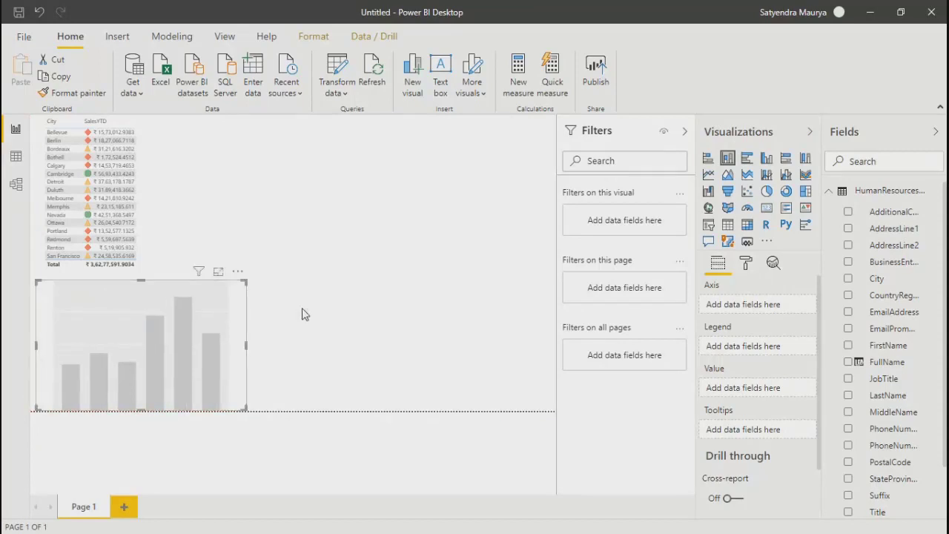
left_click(302, 313)
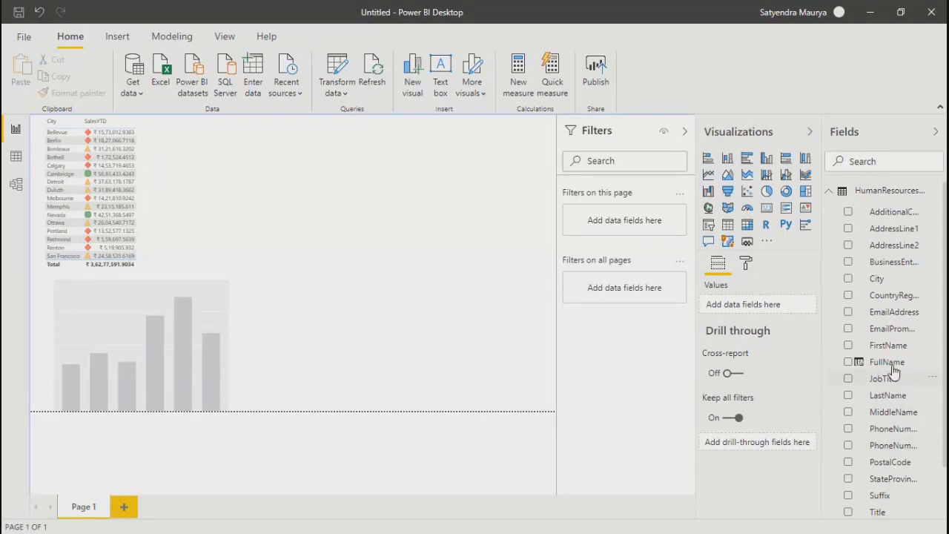
Put the HumanResources City field on the axis of the stacked column chart, removing the stray City map
left_click(849, 279)
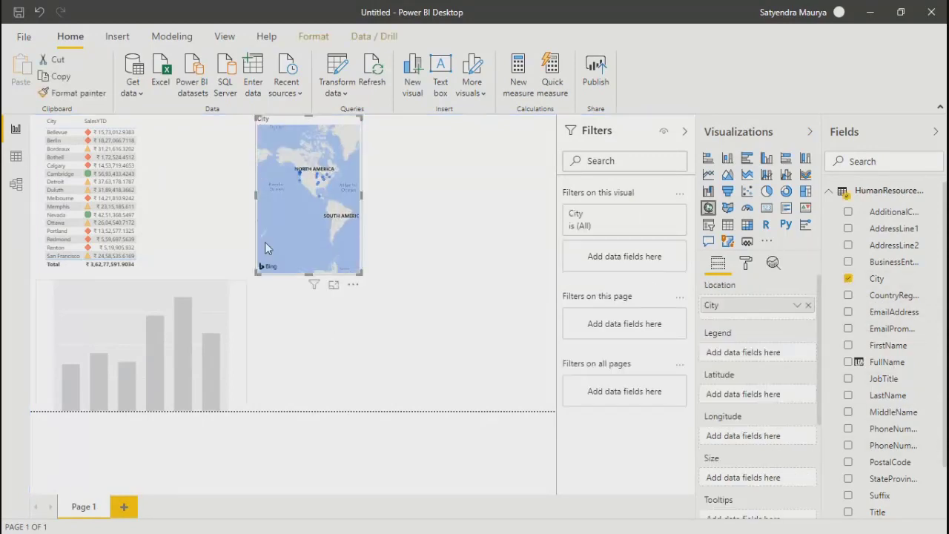
key("Delete")
left_click(154, 344)
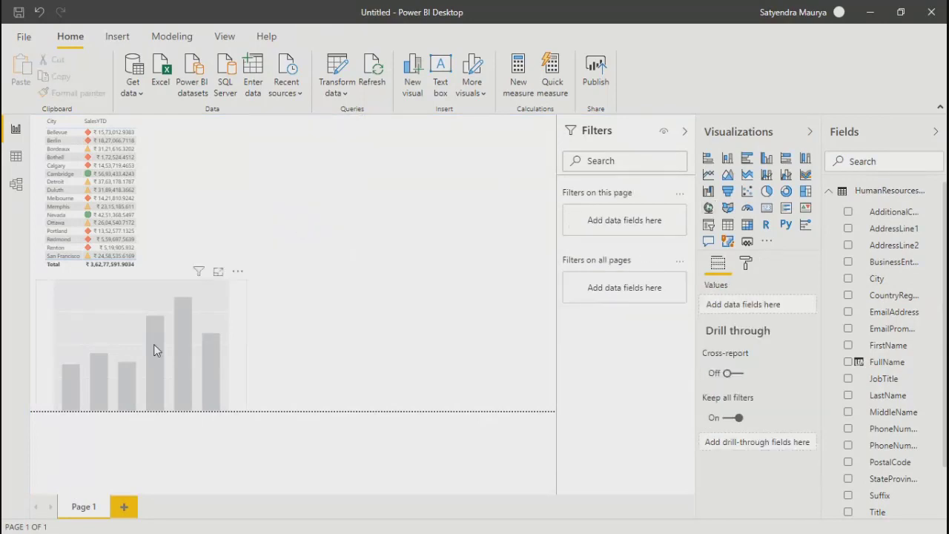
left_click(849, 281)
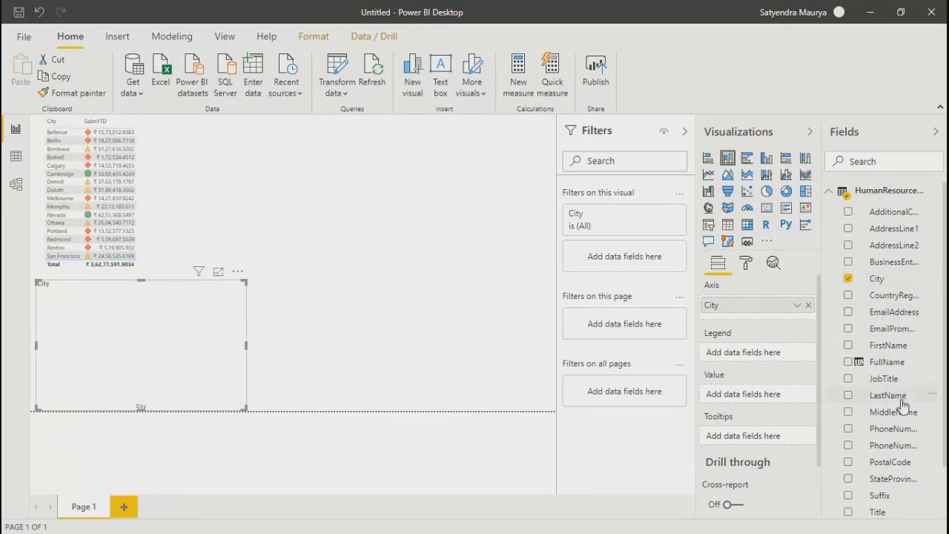
Replace City with CountryRegionName from the HumanResources table on the stacked column chart's axis
left_click(849, 278)
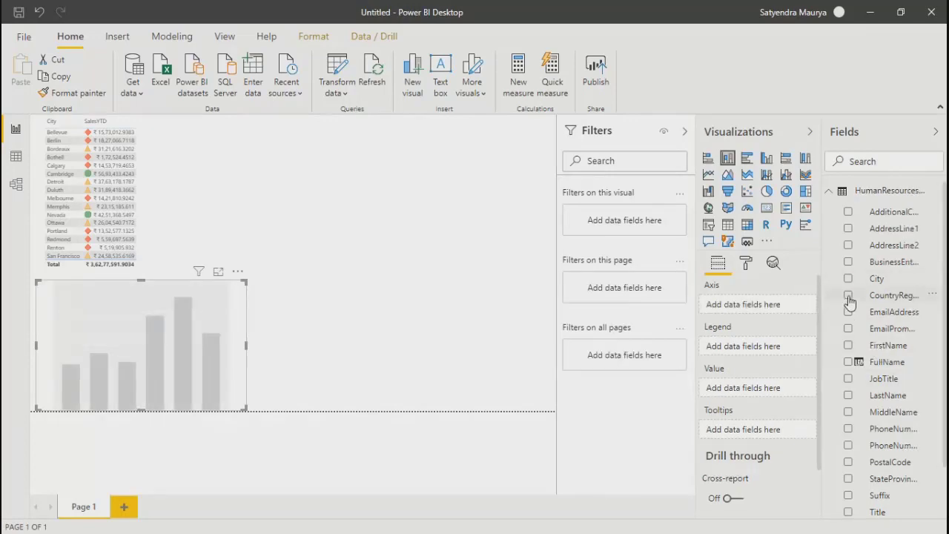
left_click(849, 296)
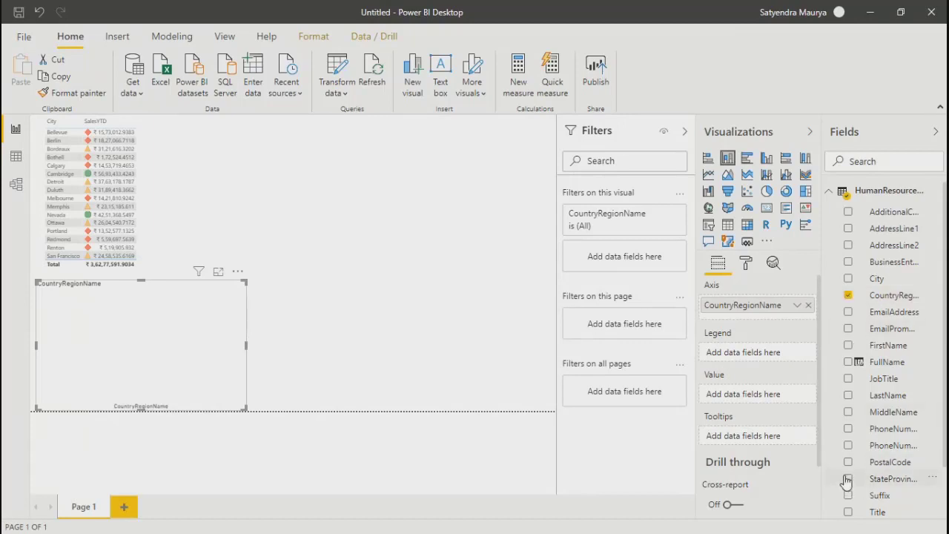
Add PostalCode from the HumanResources table to the chart and move it from the legend to the value
scroll(856, 475, "down", 2)
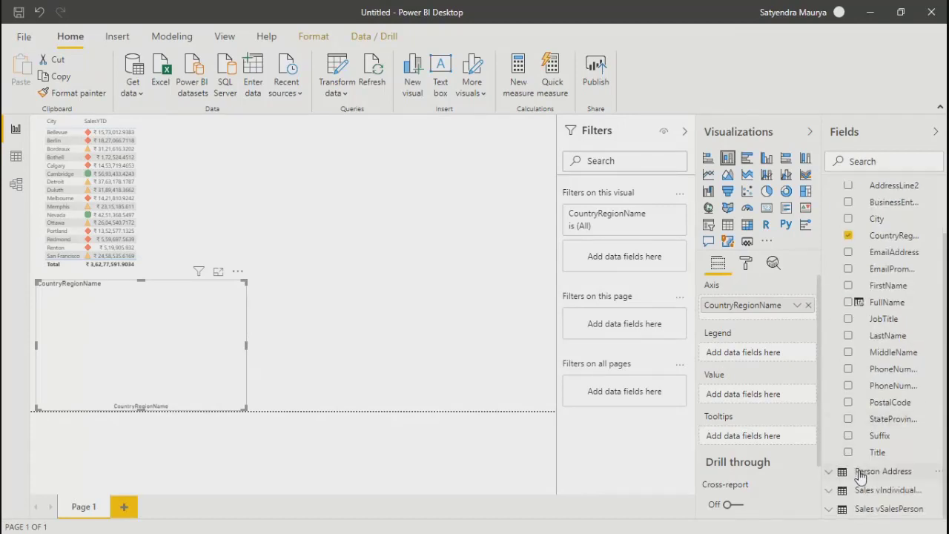
left_click(849, 402)
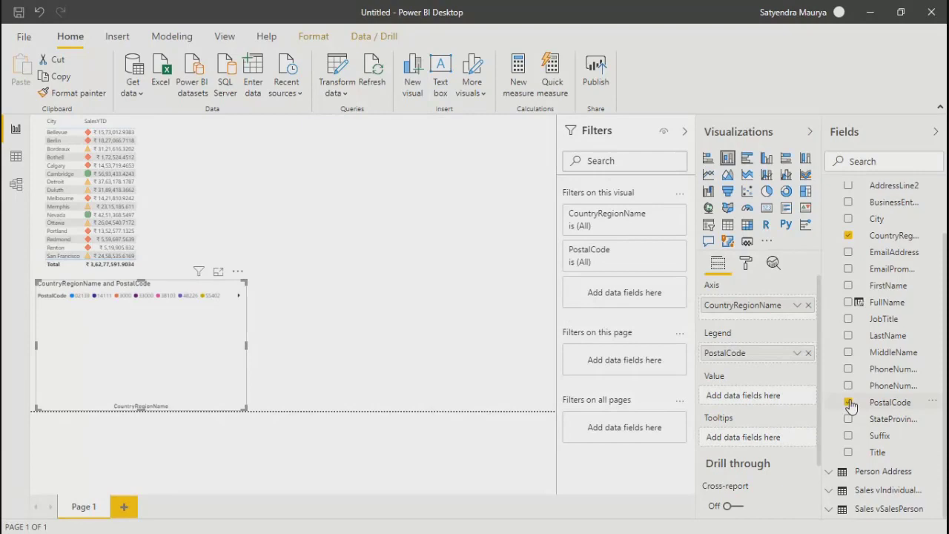
left_click(797, 353)
mouse_move(831, 408)
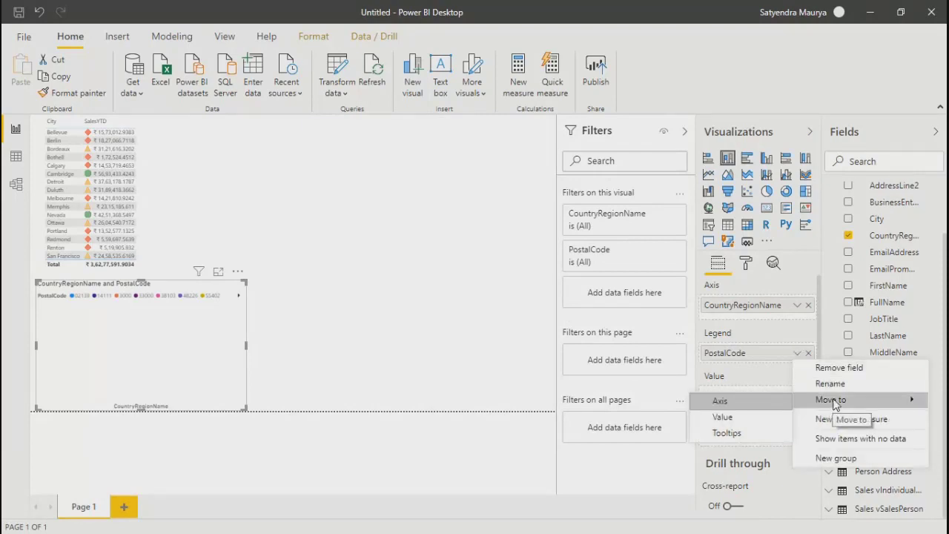
left_click(723, 417)
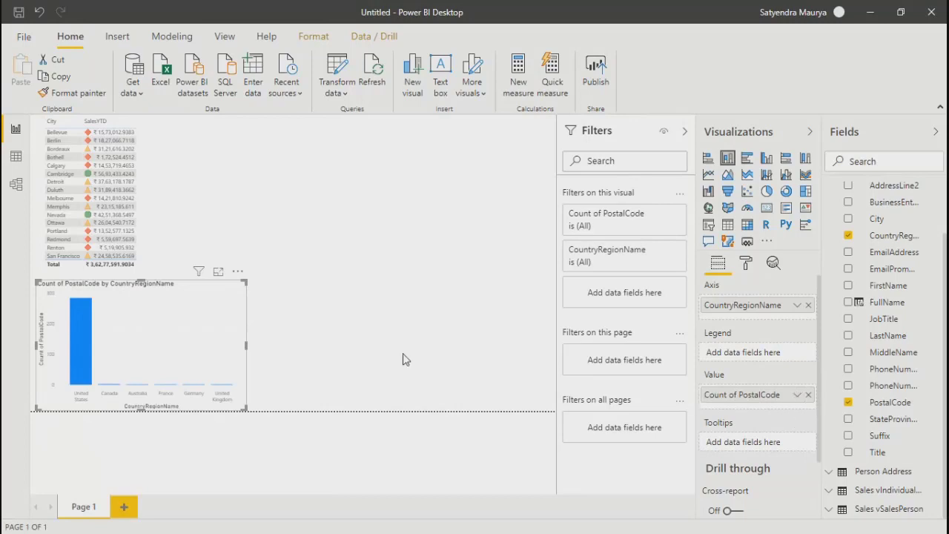
Widen the column chart to nearly the full width of the report page
left_click_drag(247, 345, 545, 368)
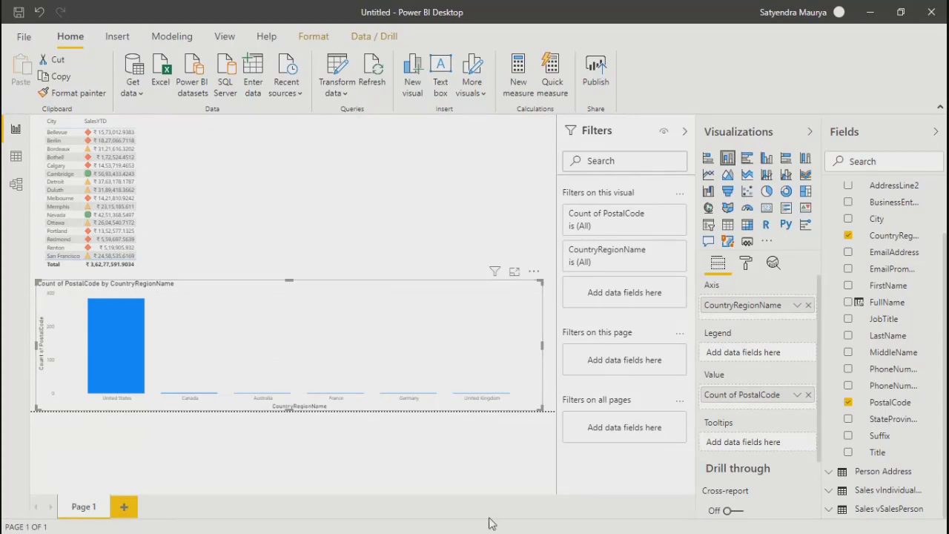
Try City instead of PostalCode as the chart's value, moving it out of the legend, and remove it again
left_click(849, 402)
left_click(848, 220)
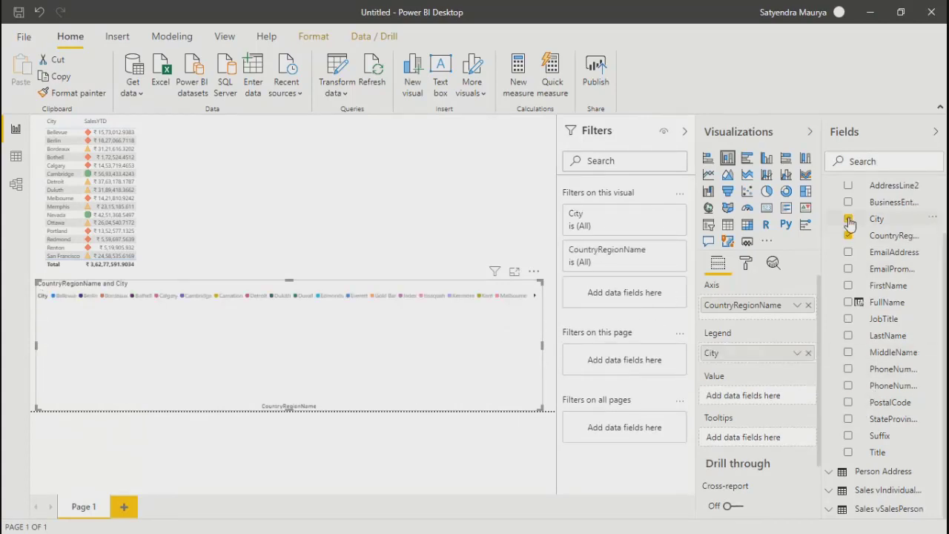
right_click(798, 362)
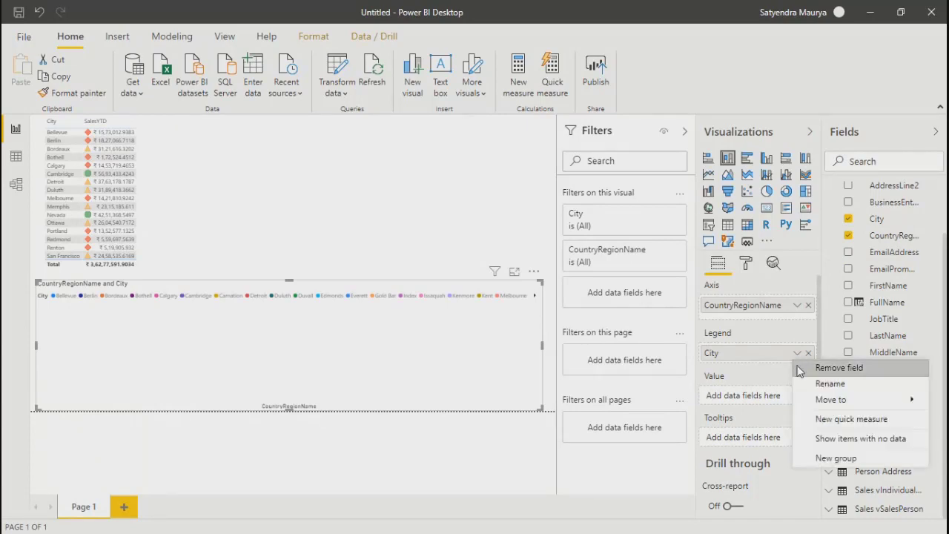
mouse_move(819, 404)
left_click(722, 417)
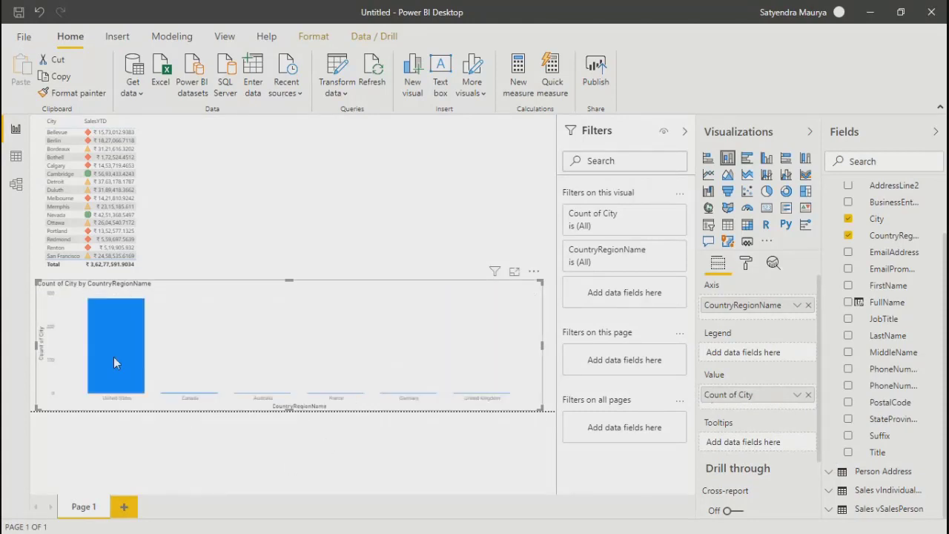
mouse_move(114, 359)
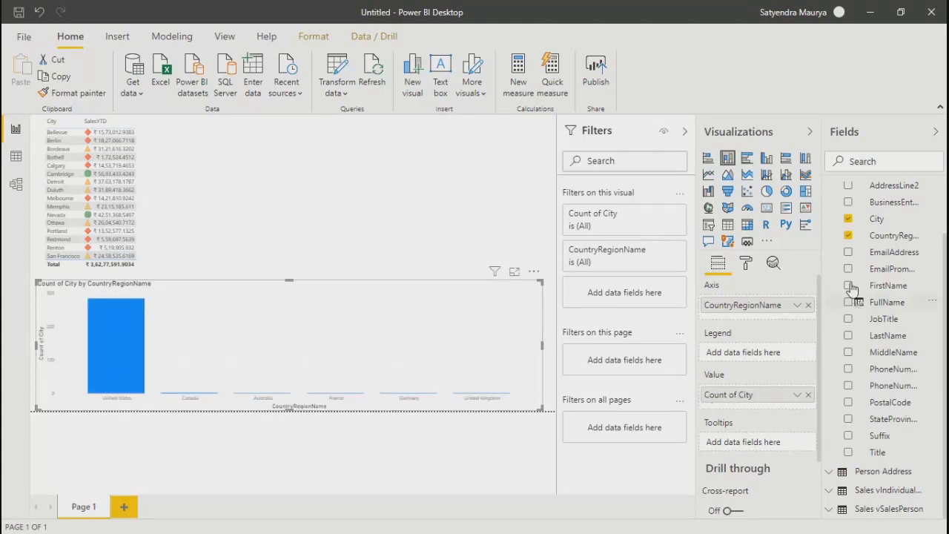
left_click(848, 219)
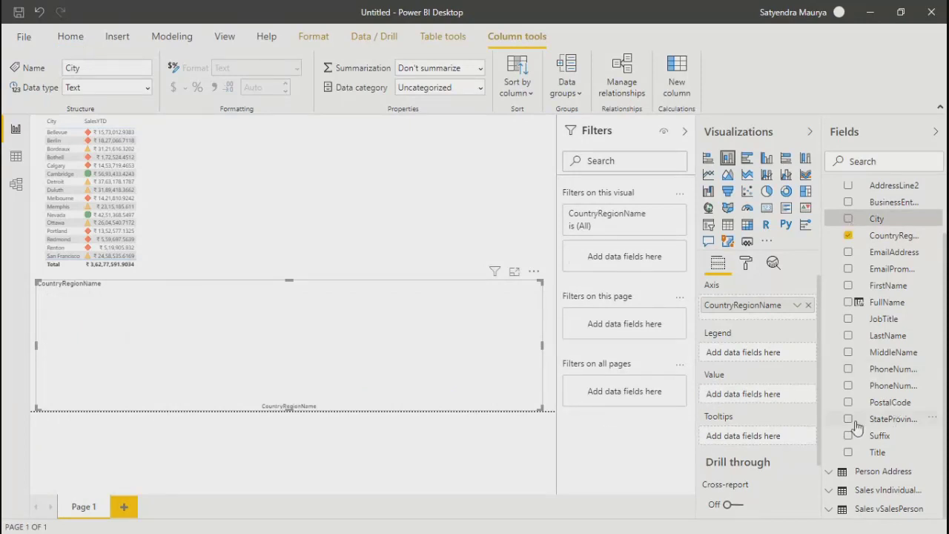
Try PostalCode from the Person Address table as the chart's value and remove it again
scroll(856, 428, "up", 1)
scroll(855, 429, "up", 2)
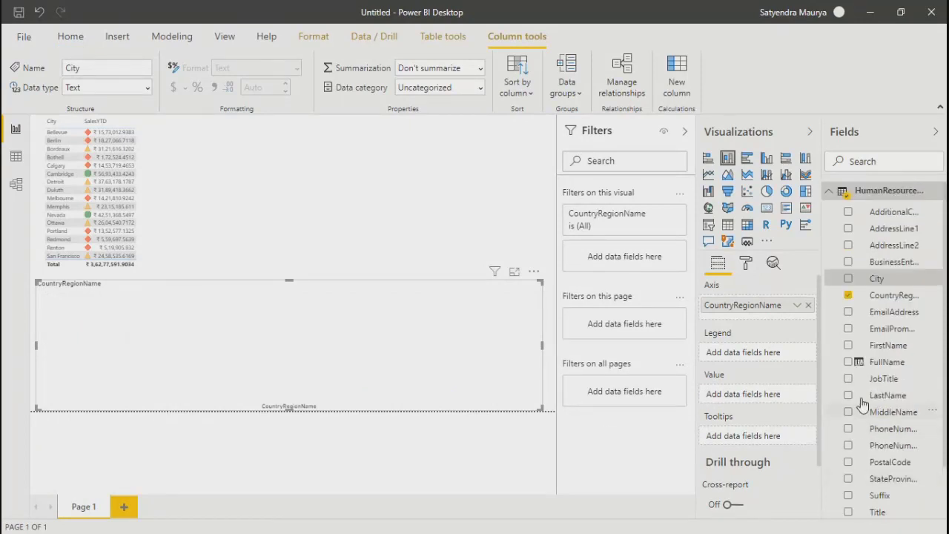
scroll(864, 401, "down", 3)
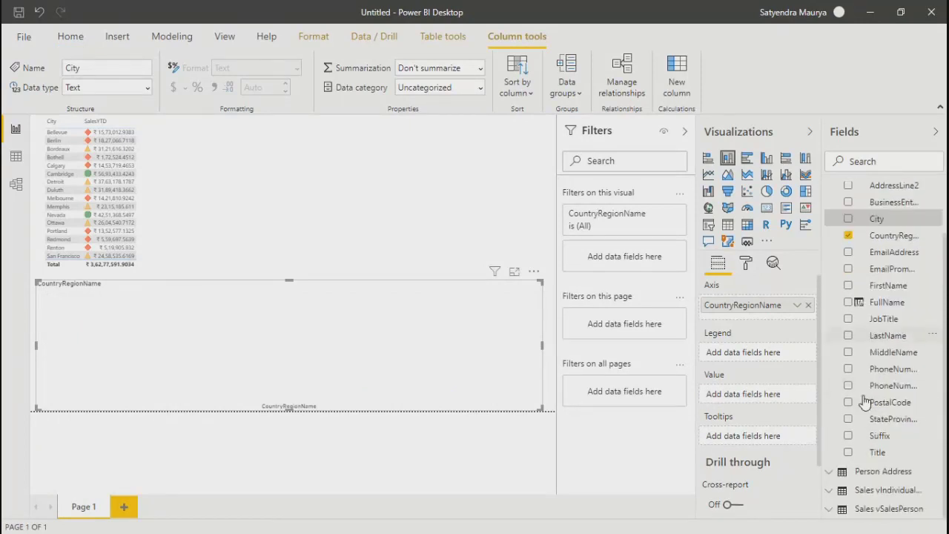
left_click(830, 473)
scroll(924, 488, "down", 3)
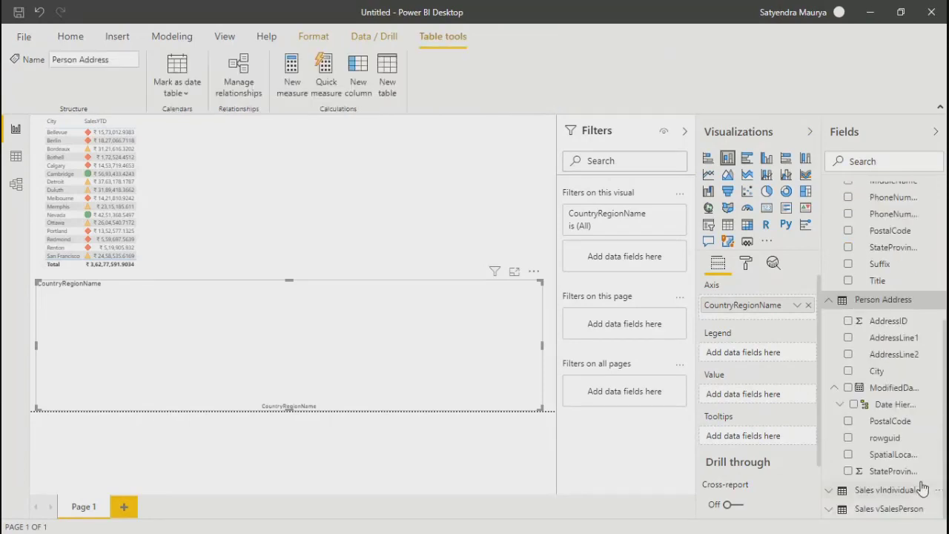
left_click(848, 423)
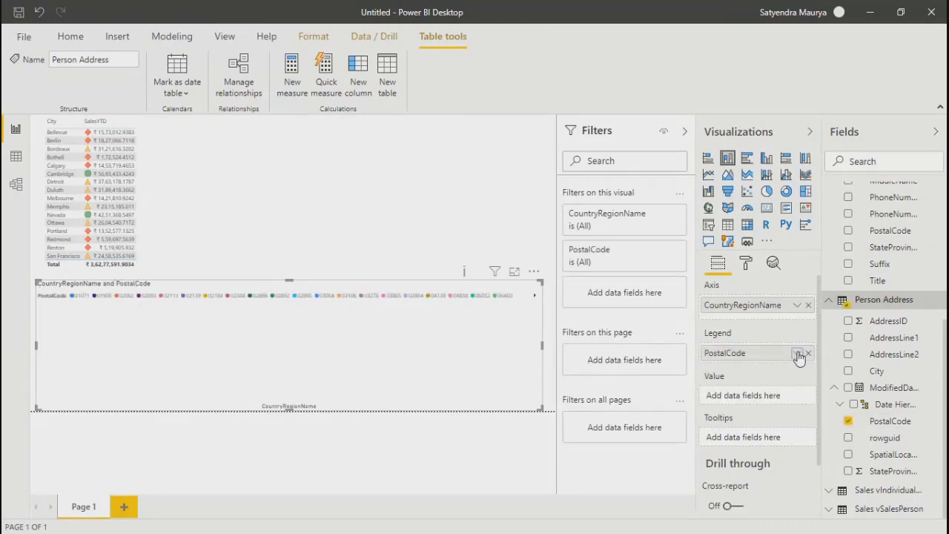
left_click(797, 355)
mouse_move(830, 401)
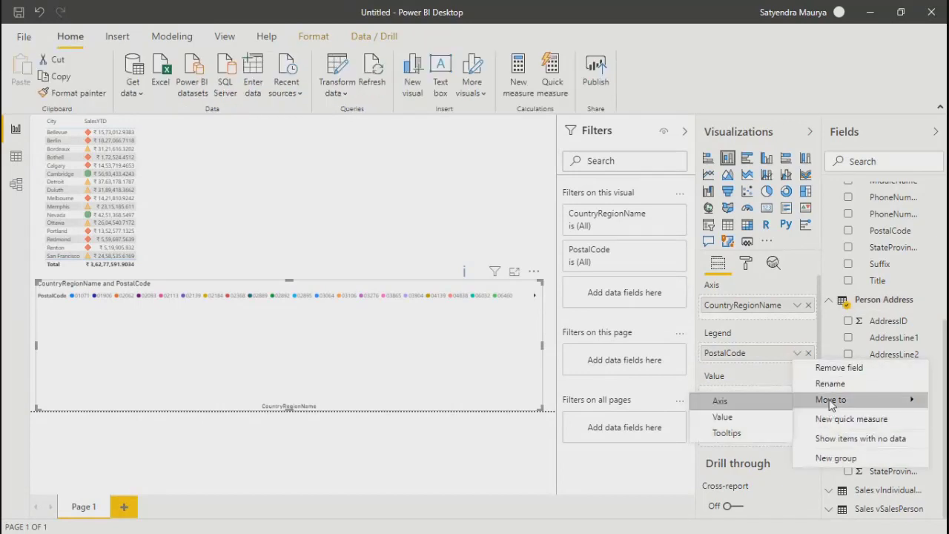
left_click(756, 417)
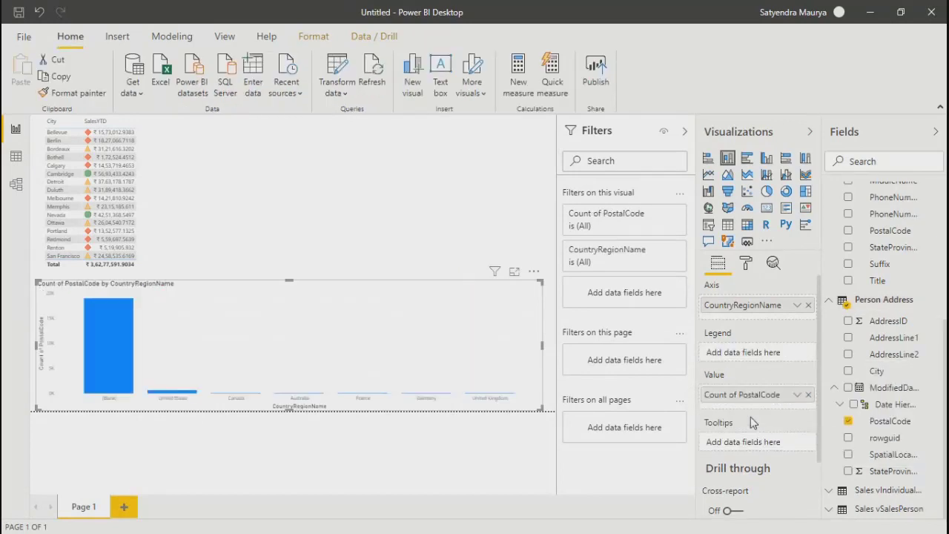
left_click(848, 422)
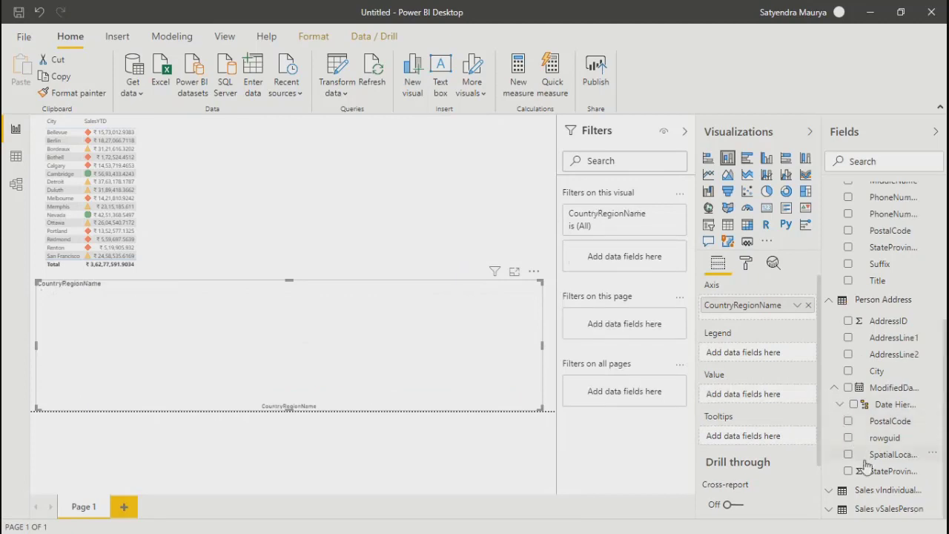
Add SalesQuota, SalesLastYear and SalesYTD from the Sales vSalesPerson table as the column chart's values
left_click(842, 490)
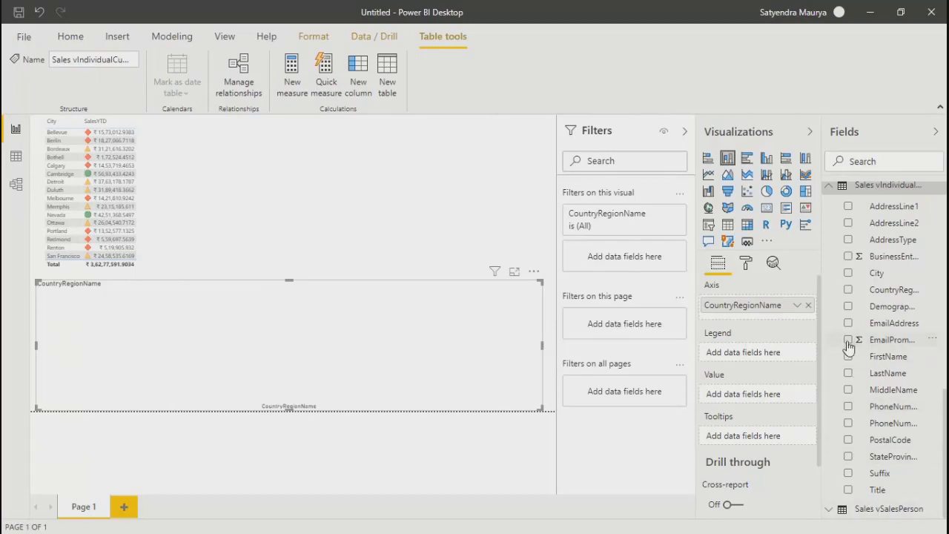
left_click(829, 513)
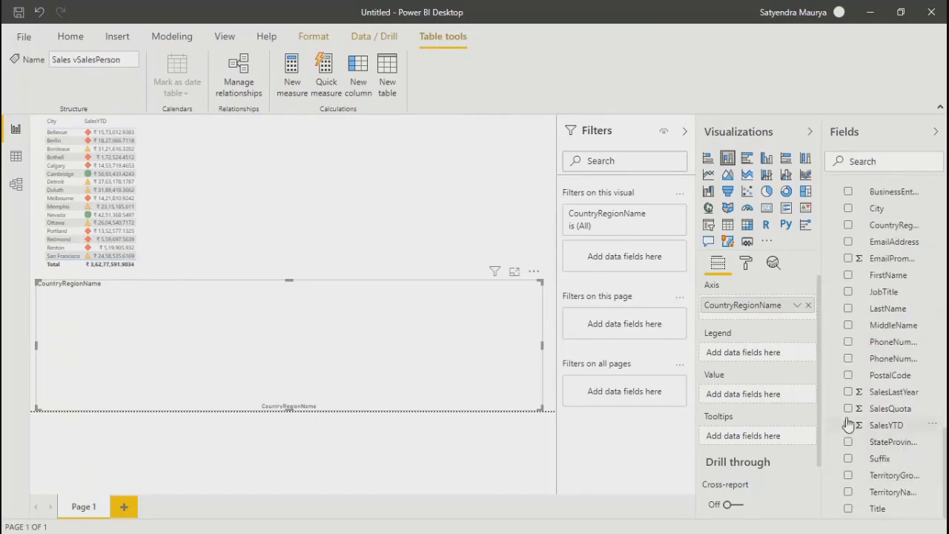
left_click(848, 409)
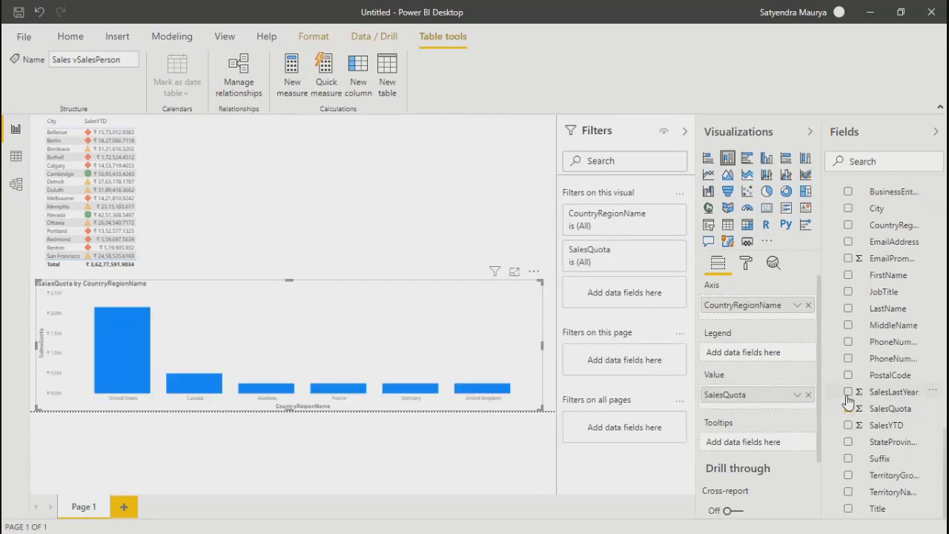
left_click(848, 392)
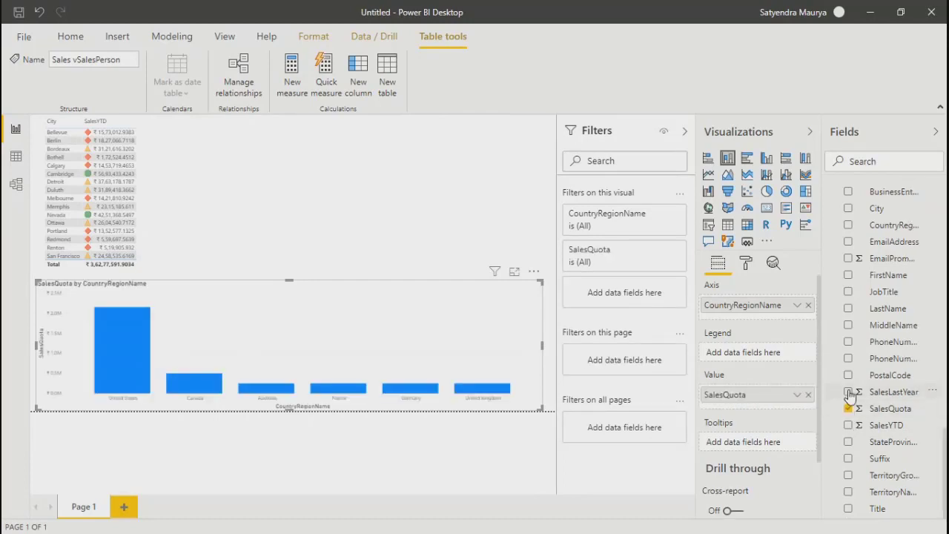
left_click(849, 427)
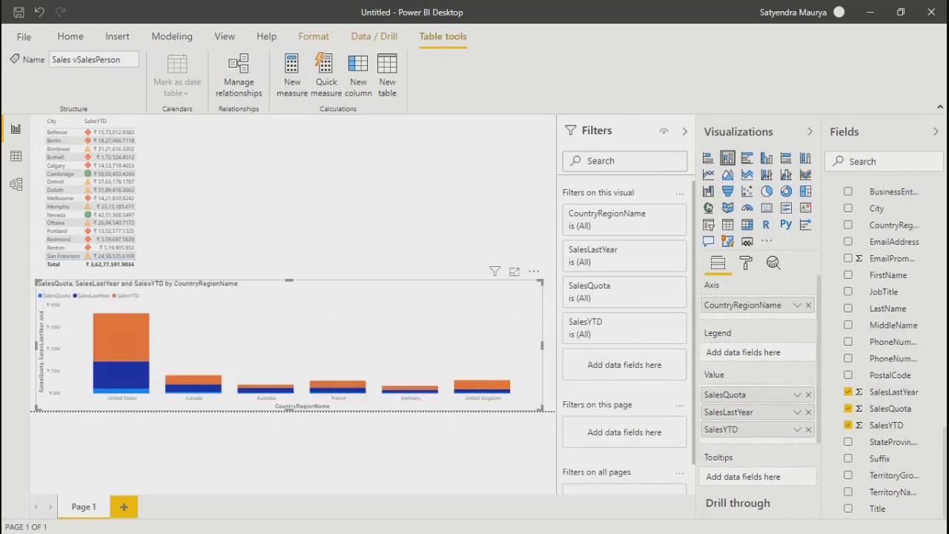
Show the sales chart in focus mode and examine the segments of the United States column
left_click(515, 272)
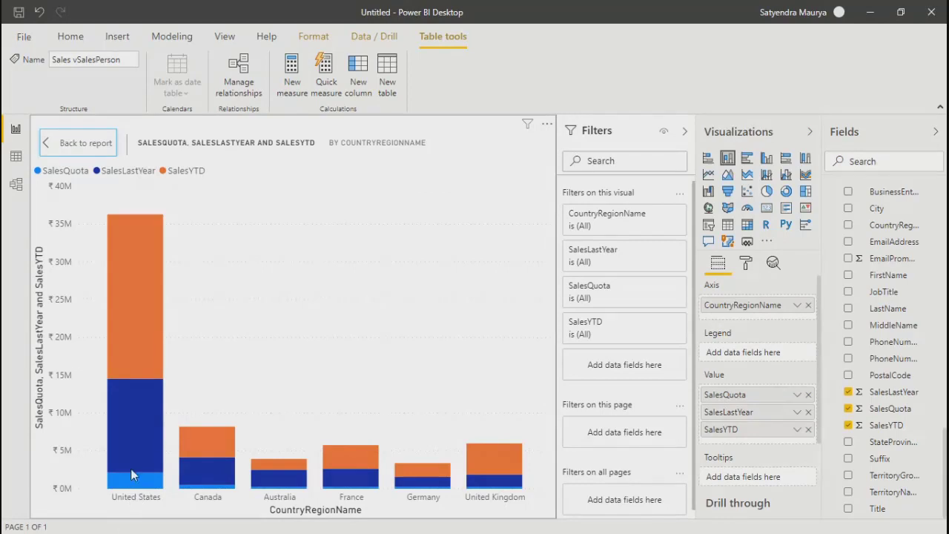
mouse_move(132, 481)
mouse_move(110, 342)
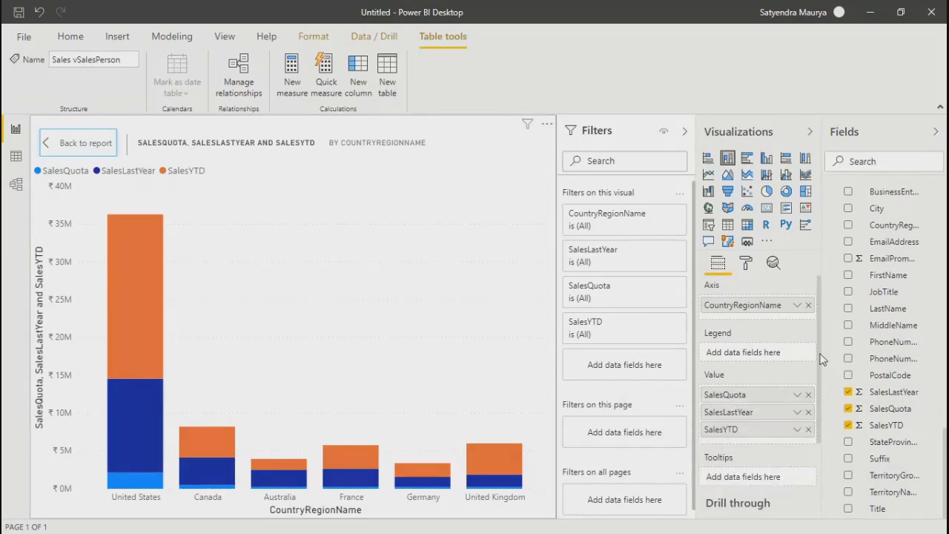
Turn on data labels for the stacked column chart and expand their formatting options
left_click(746, 263)
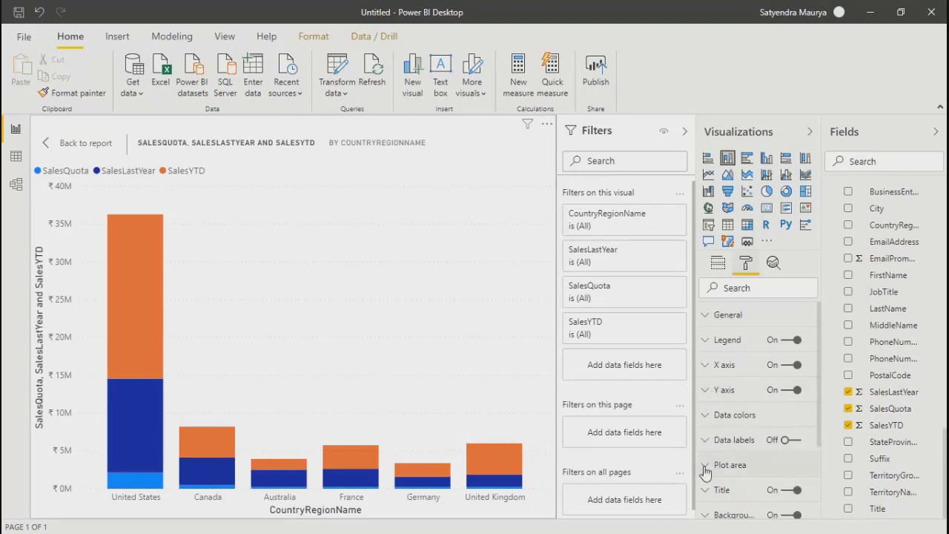
left_click(795, 440)
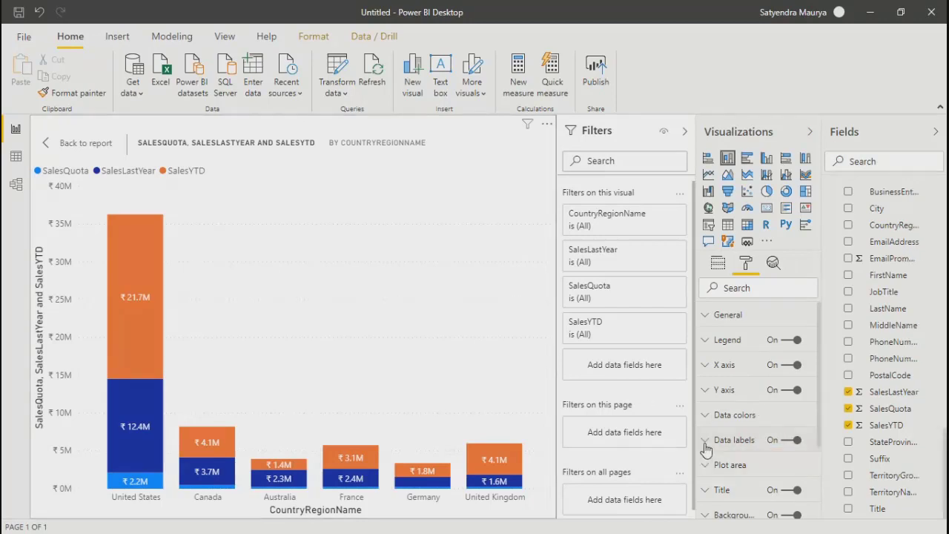
left_click(731, 440)
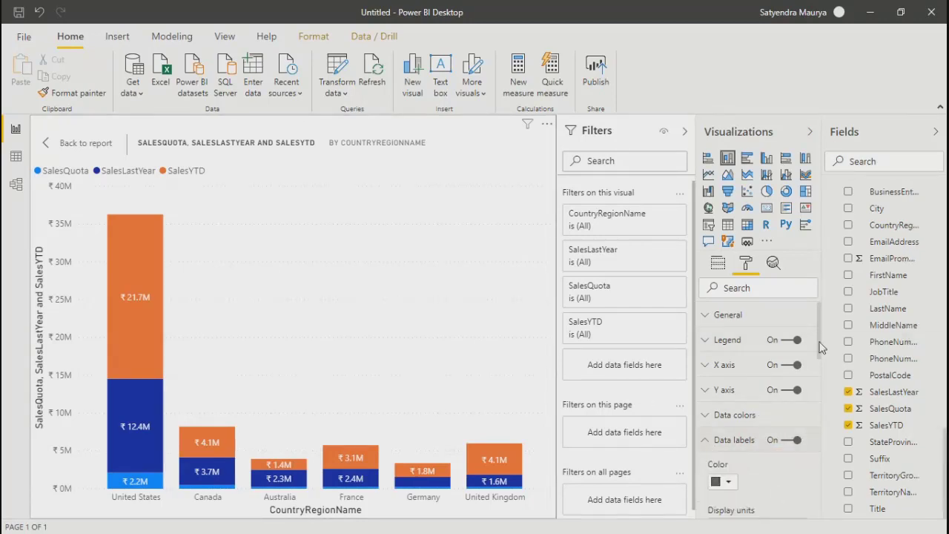
left_click_drag(821, 348, 817, 391)
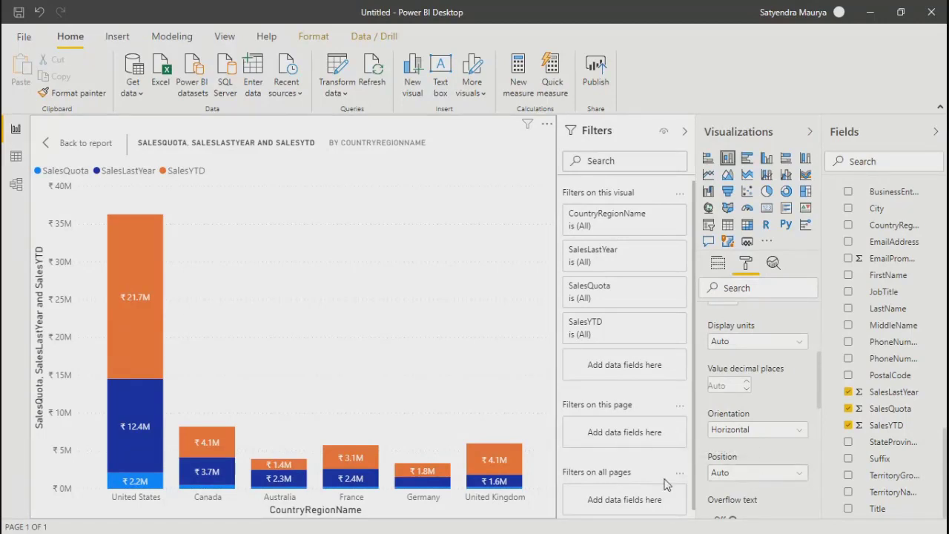
scroll(886, 282, "up", 2)
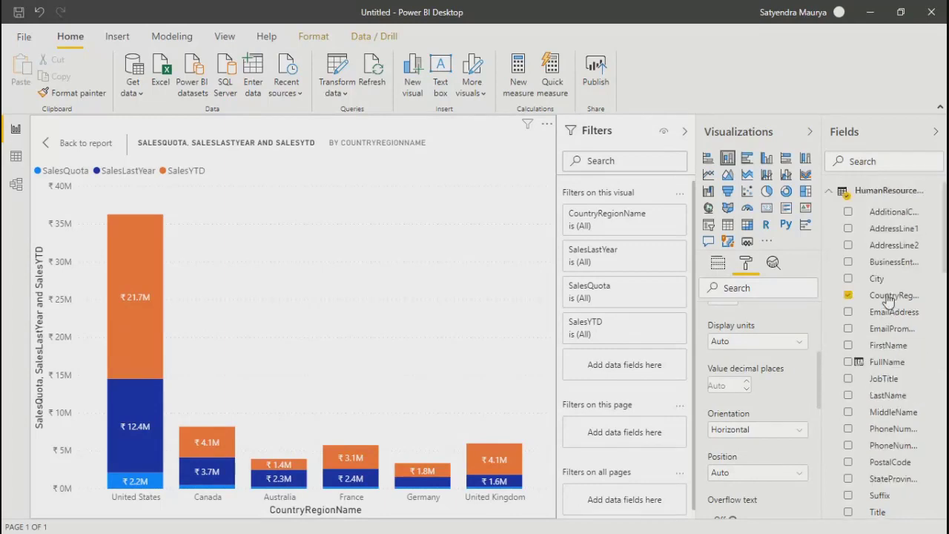
scroll(886, 385, "down", 2)
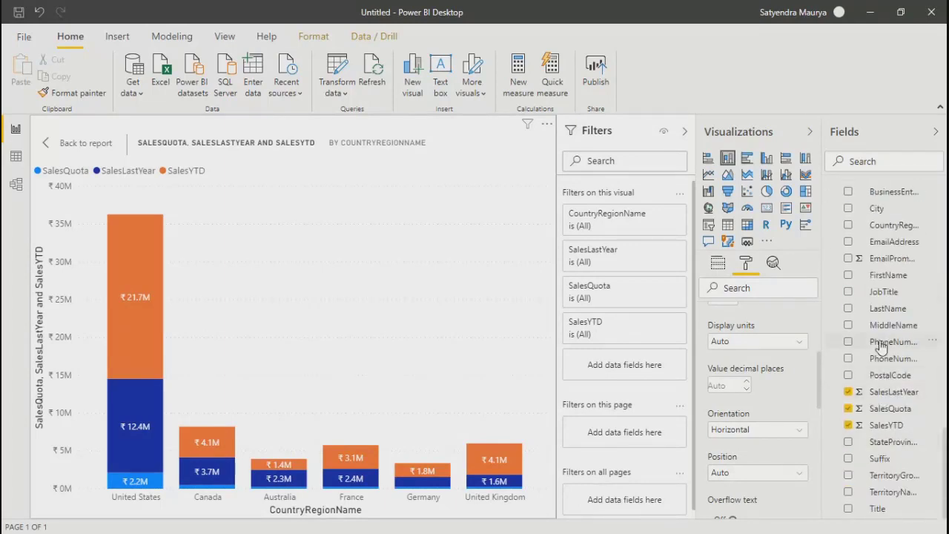
scroll(882, 342, "down", 1)
scroll(883, 342, "up", 3)
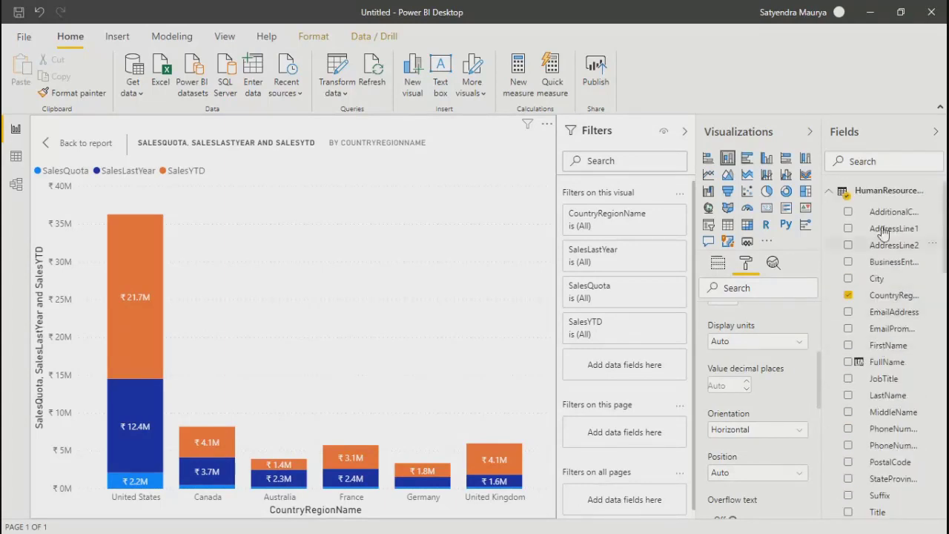
left_click(832, 192)
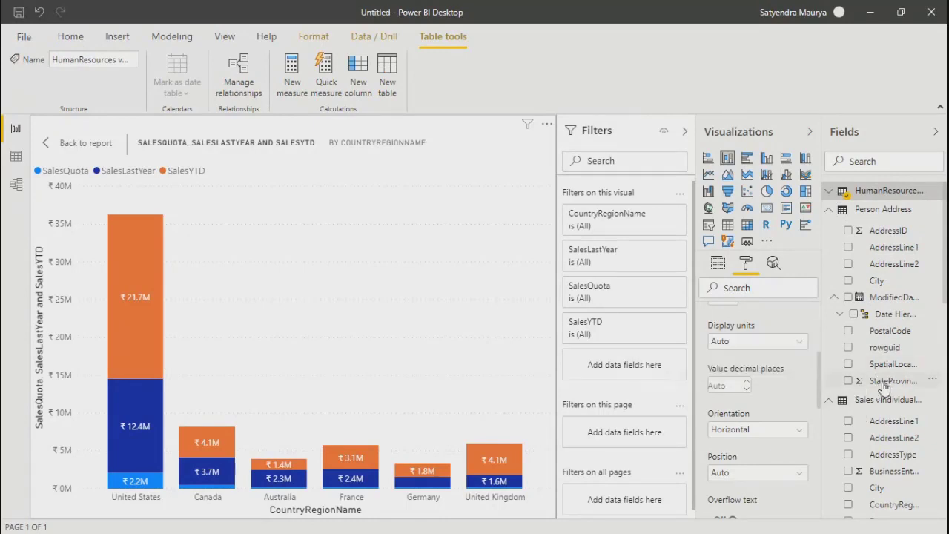
left_click(829, 190)
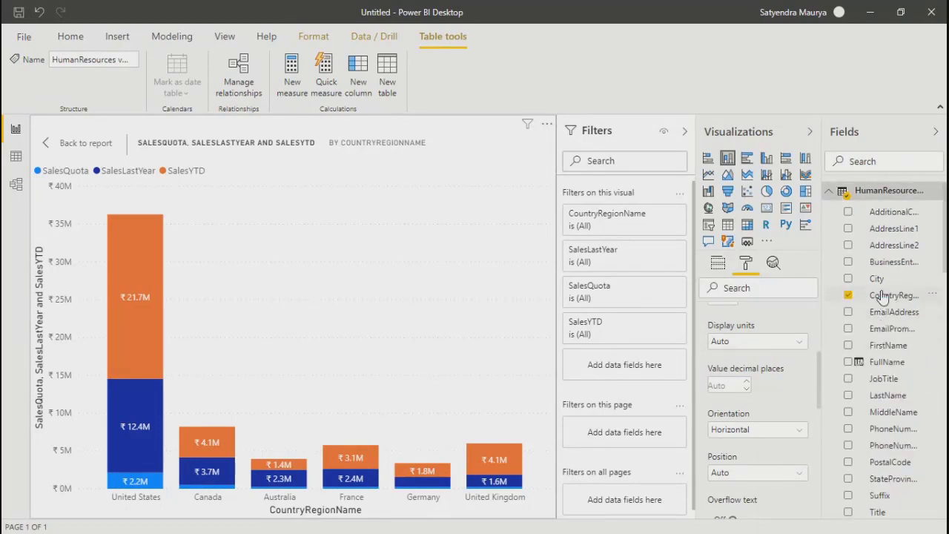
Add CountryRegionName from the HumanResources table as a filter on all pages and bring its list of countries into view
left_click_drag(884, 296, 621, 505)
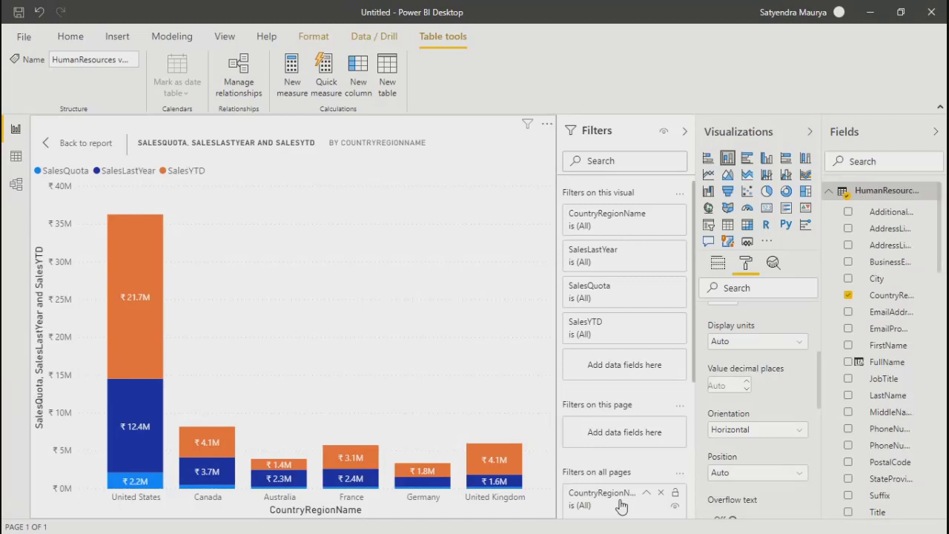
scroll(723, 441, "down", 5)
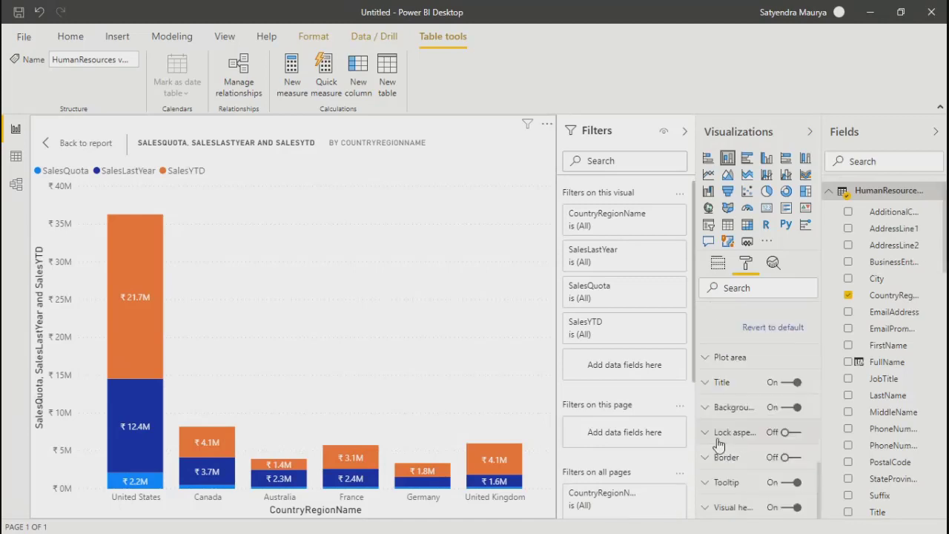
scroll(697, 384, "down", 1)
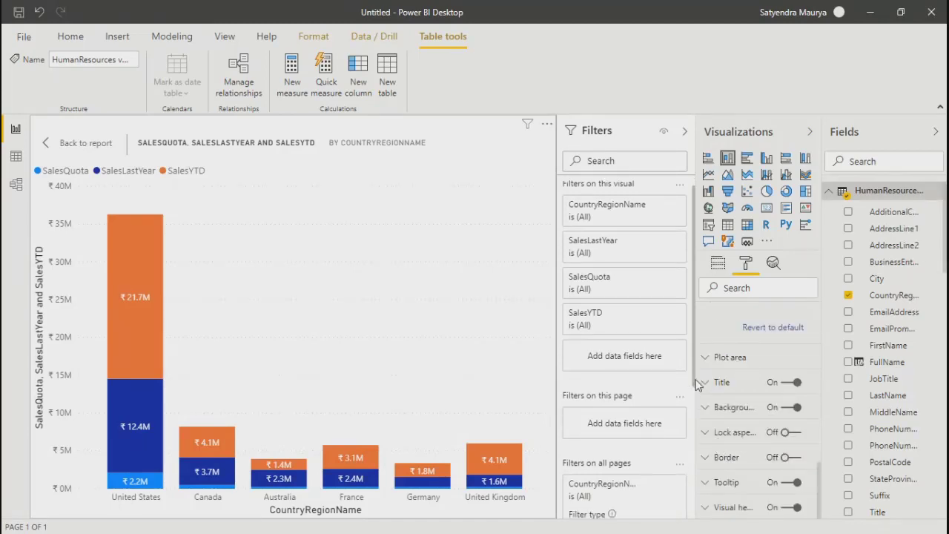
left_click_drag(698, 384, 687, 516)
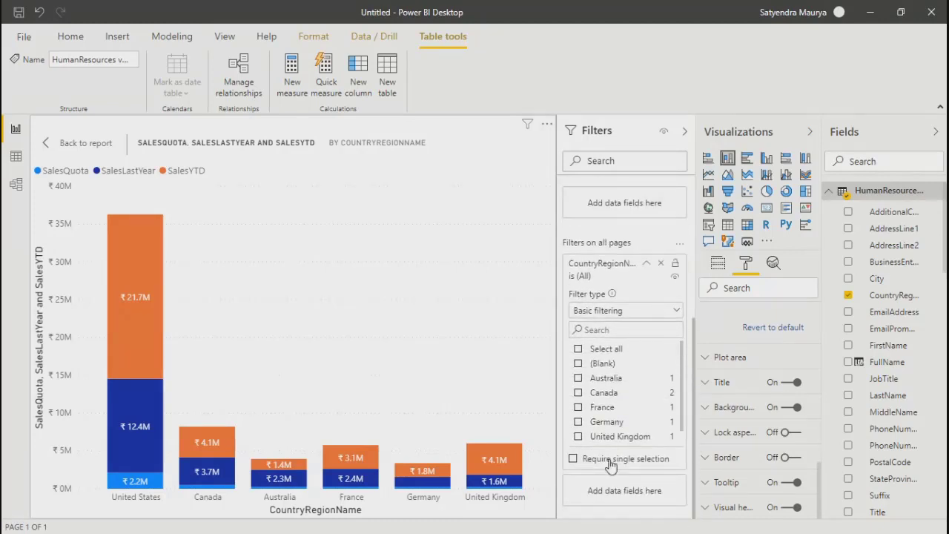
Try Advanced filtering for the all-pages CountryRegionName filter, return it to Basic filtering and look through the country list
left_click(634, 312)
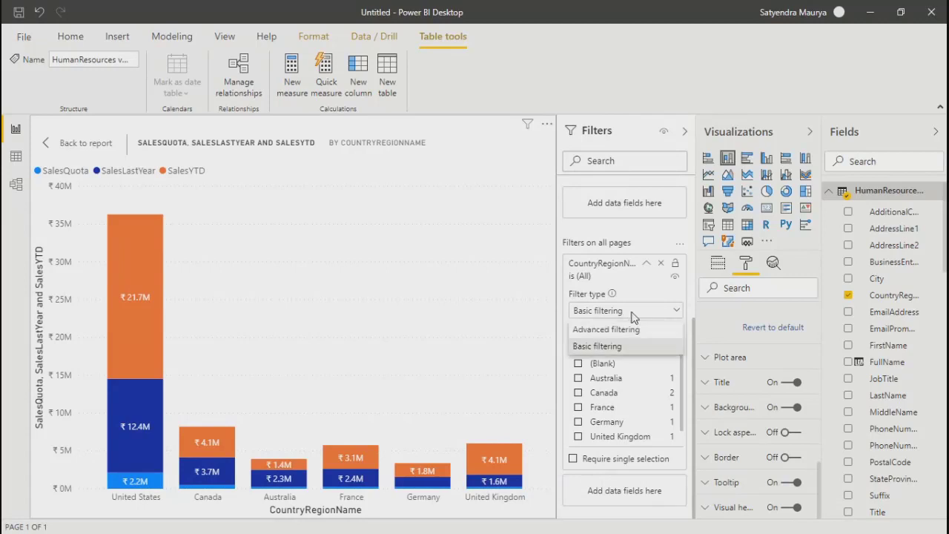
left_click(597, 329)
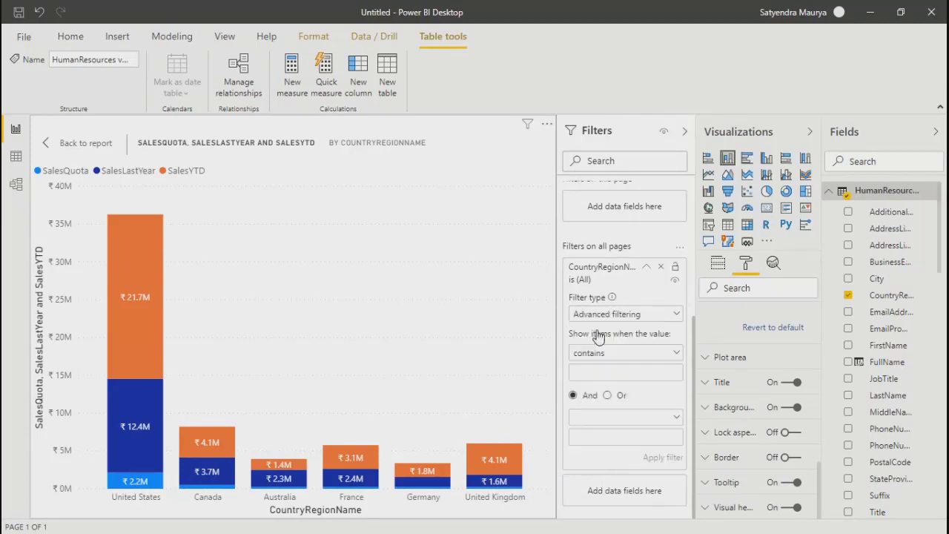
left_click(648, 315)
left_click(602, 351)
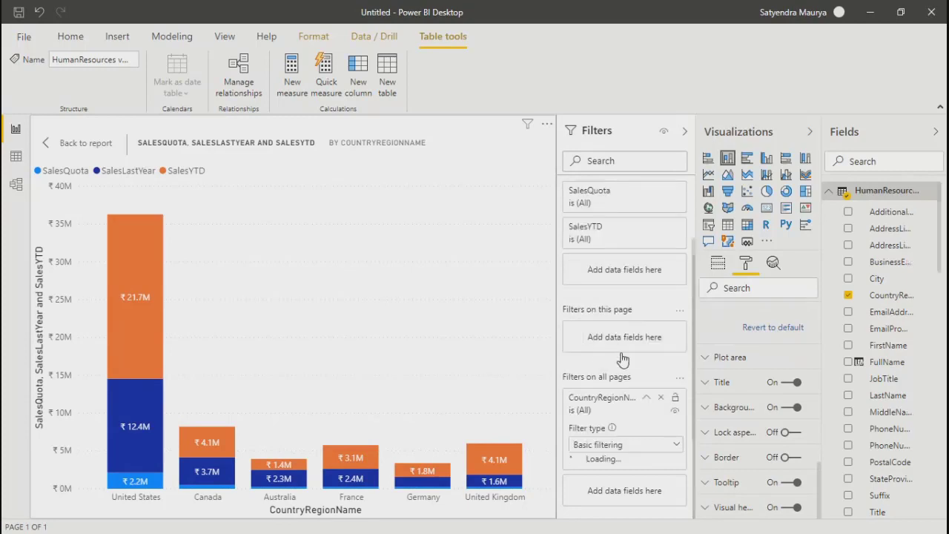
left_click(680, 378)
left_click(680, 378)
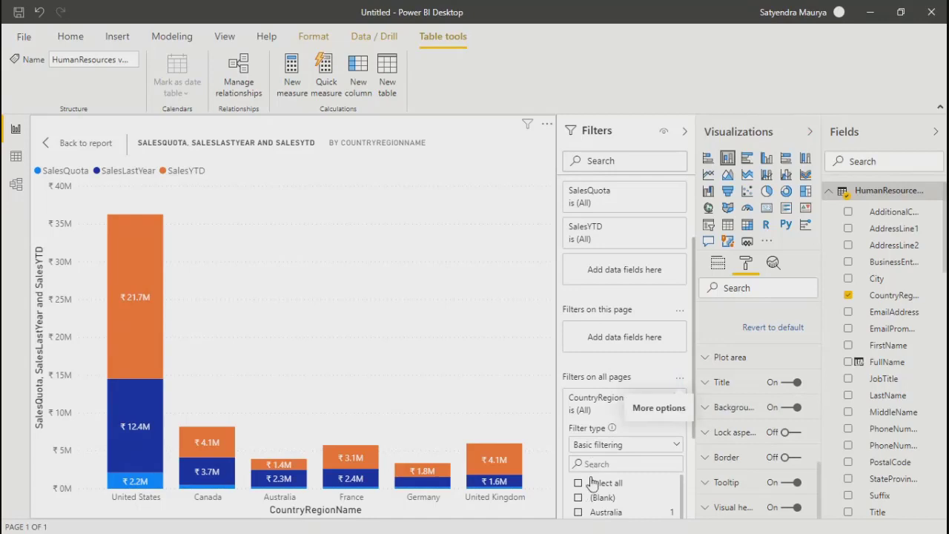
scroll(603, 498, "down", 5)
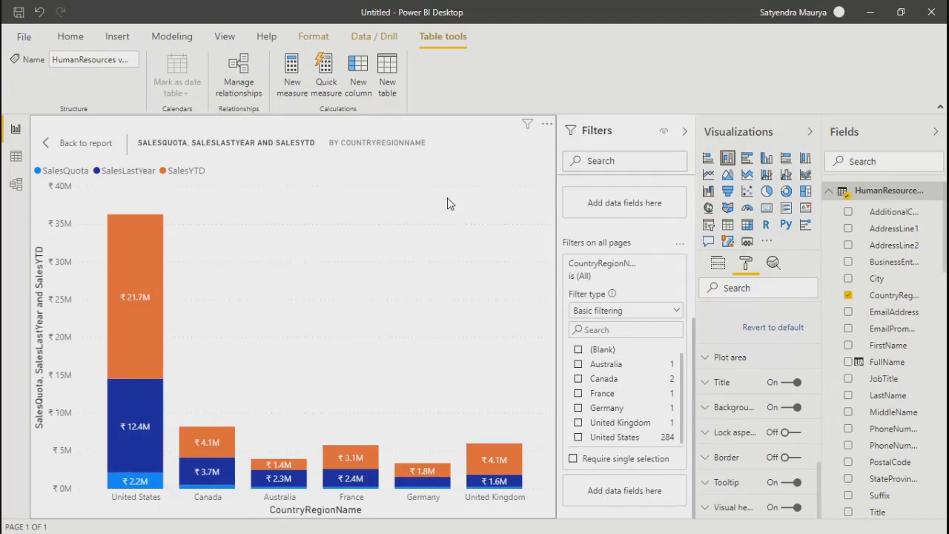
Review the chart's Format and Data / Drill commands and return from focus mode to the report page
left_click(313, 38)
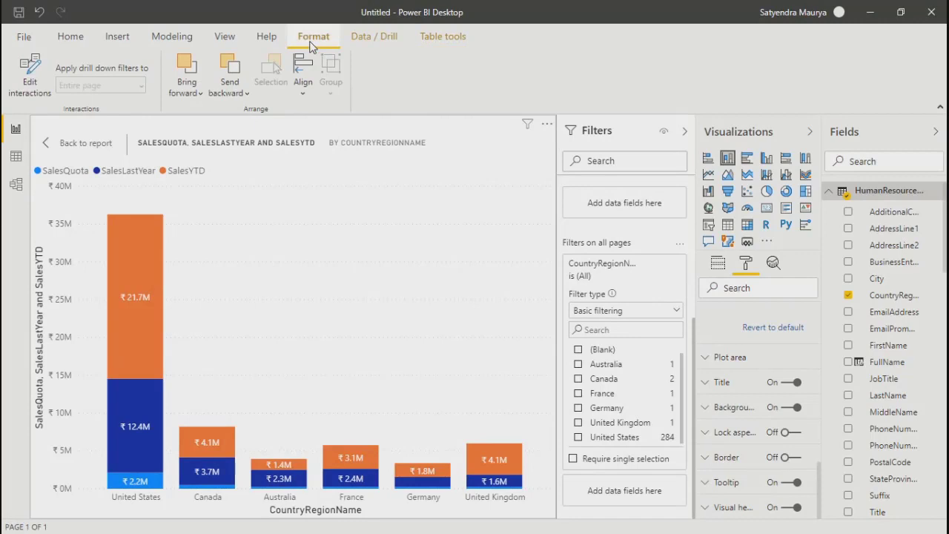
left_click(376, 40)
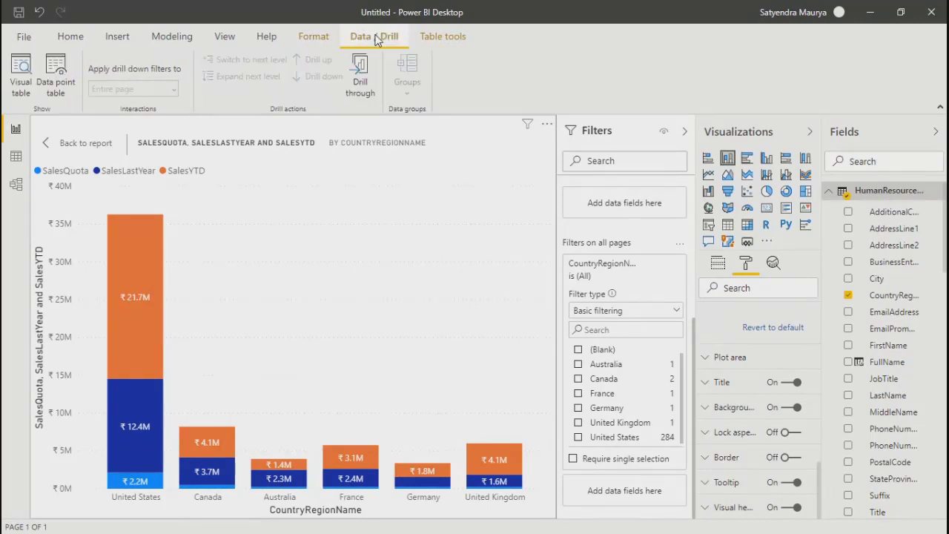
left_click(49, 145)
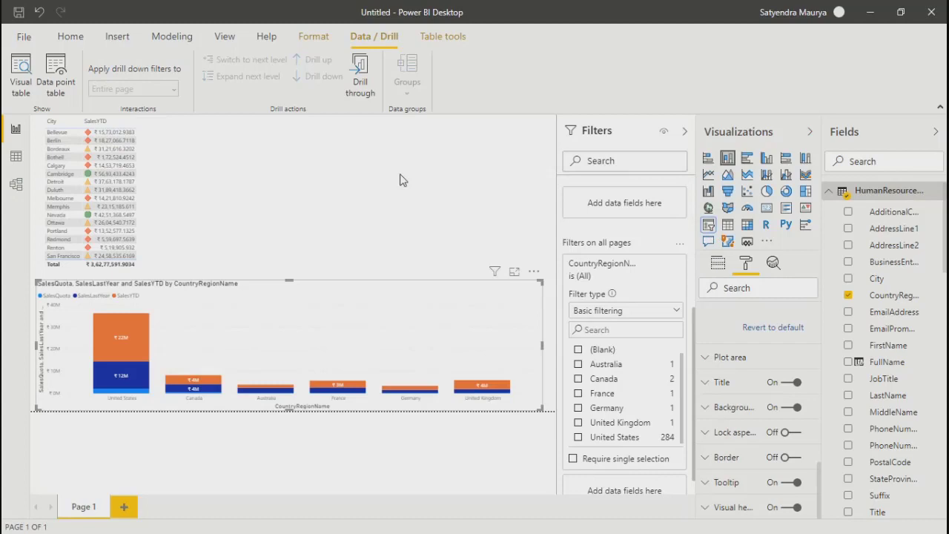
Try to convert the stacked column chart into a slicer and undo the conversion
left_click(709, 225)
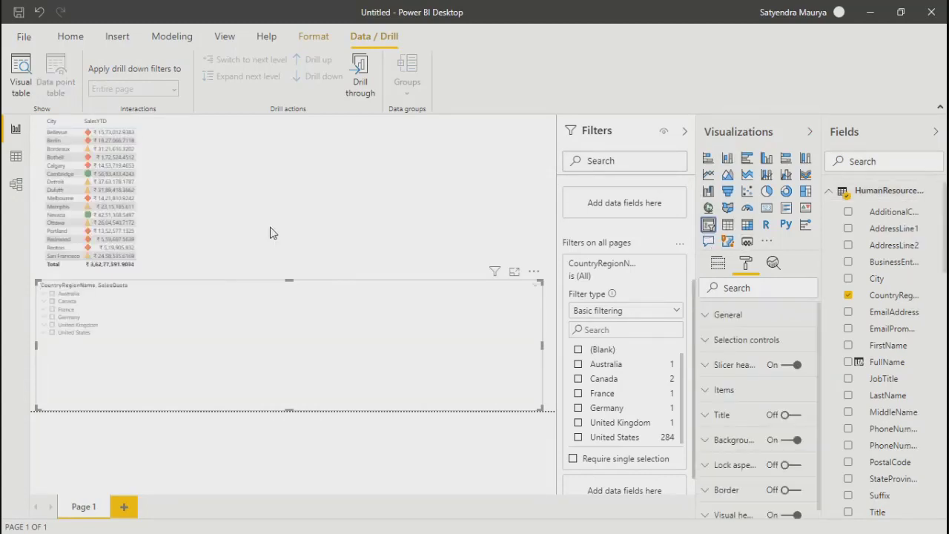
key("ctrl+z")
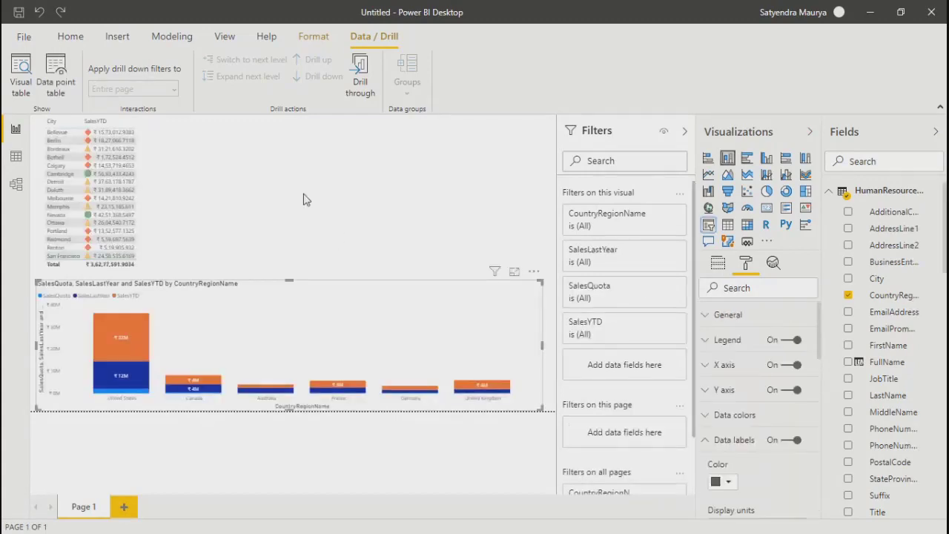
Add a separate slicer for CountryRegionName from the HumanResources table and shrink it to fit its list beside the city table
left_click(303, 199)
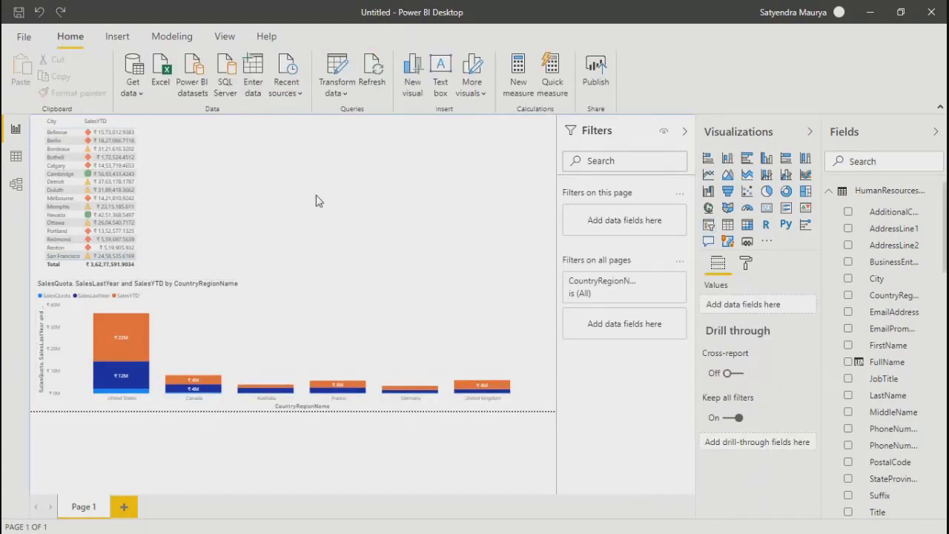
left_click(708, 224)
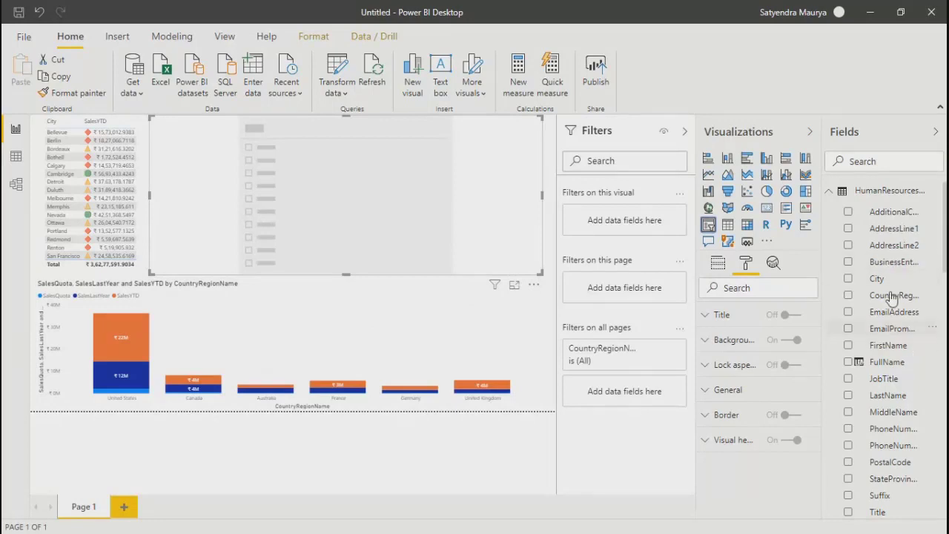
left_click(830, 195)
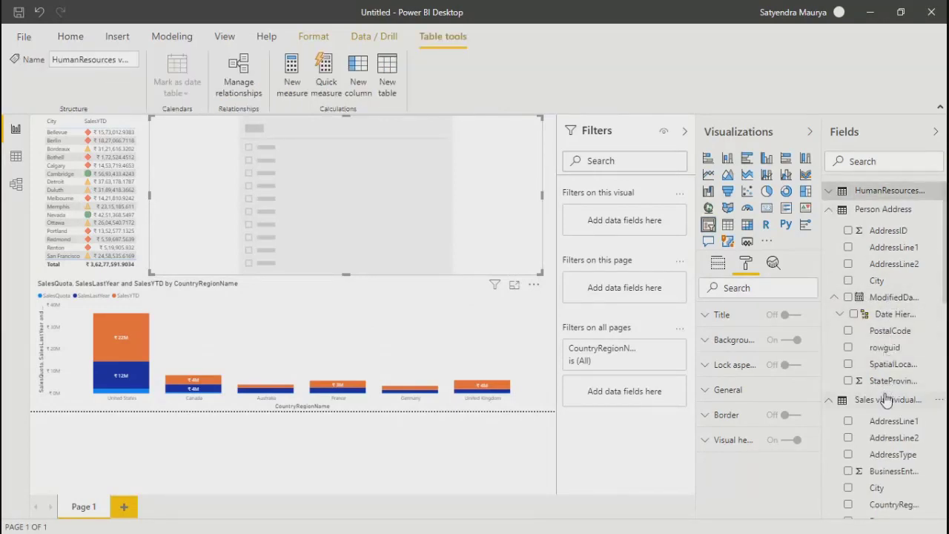
left_click(829, 212)
left_click(831, 192)
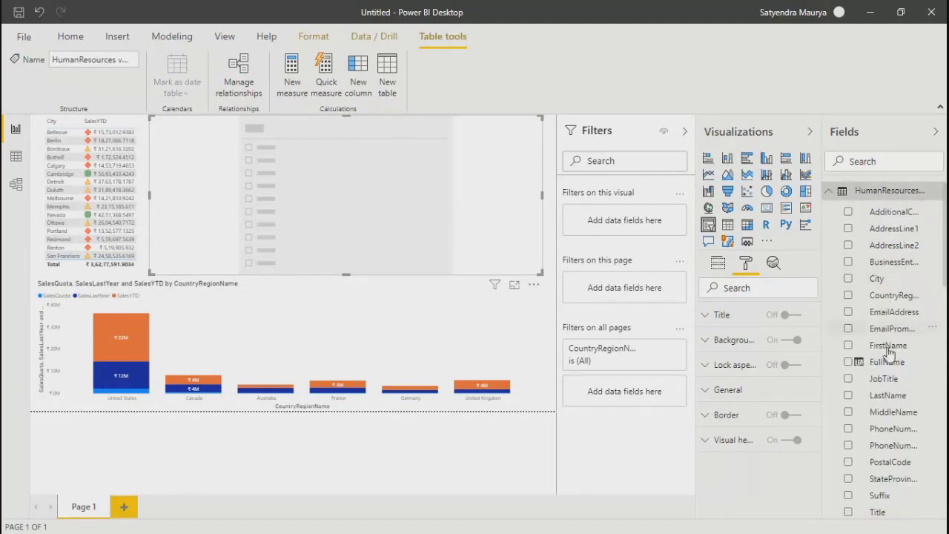
scroll(897, 382, "down", 1)
scroll(895, 371, "up", 1)
left_click_drag(639, 244, 394, 191)
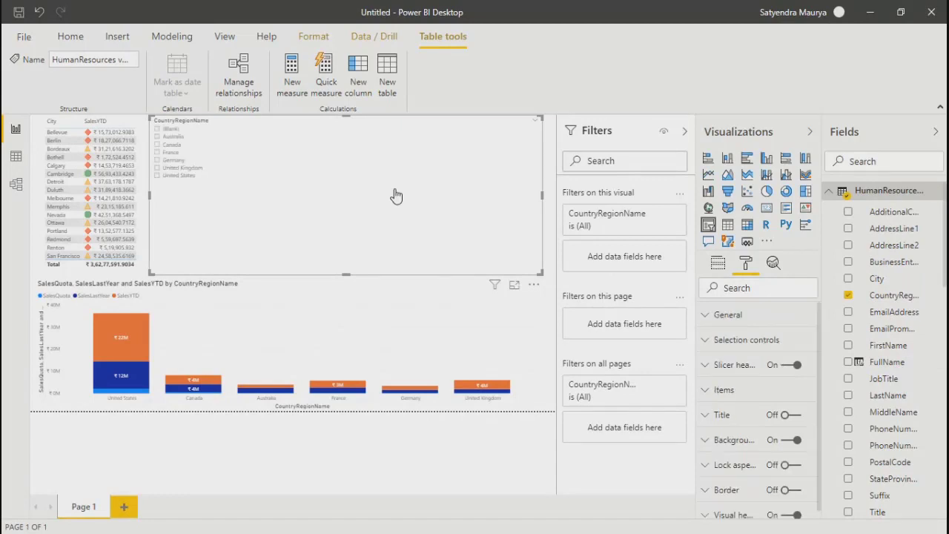
left_click_drag(544, 275, 212, 186)
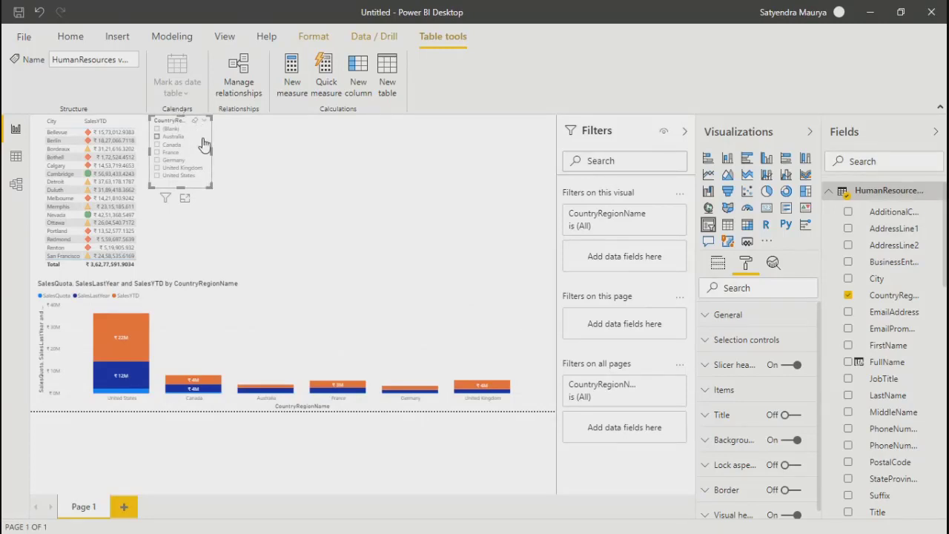
Test the CountryRegionName slicer on Australia, United States and Canada, and clear the selection
left_click(157, 138)
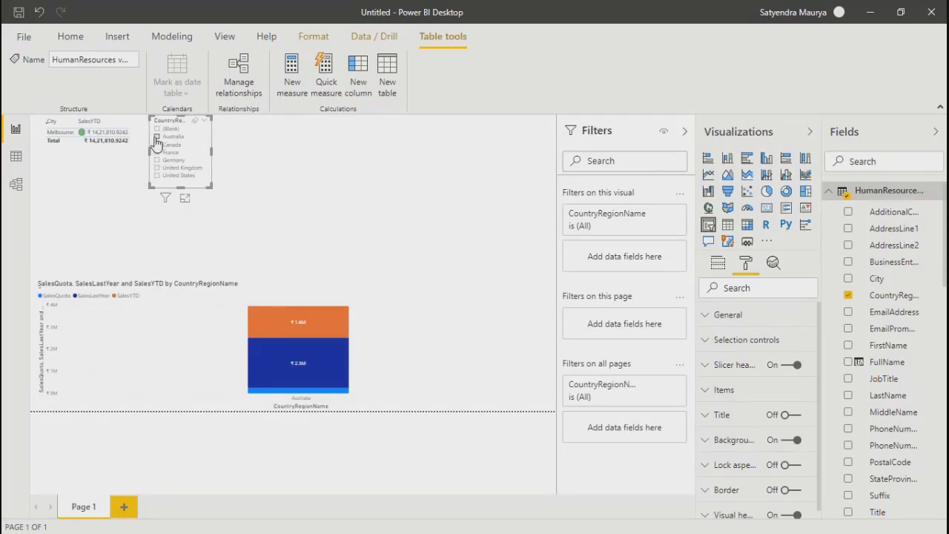
left_click(157, 139)
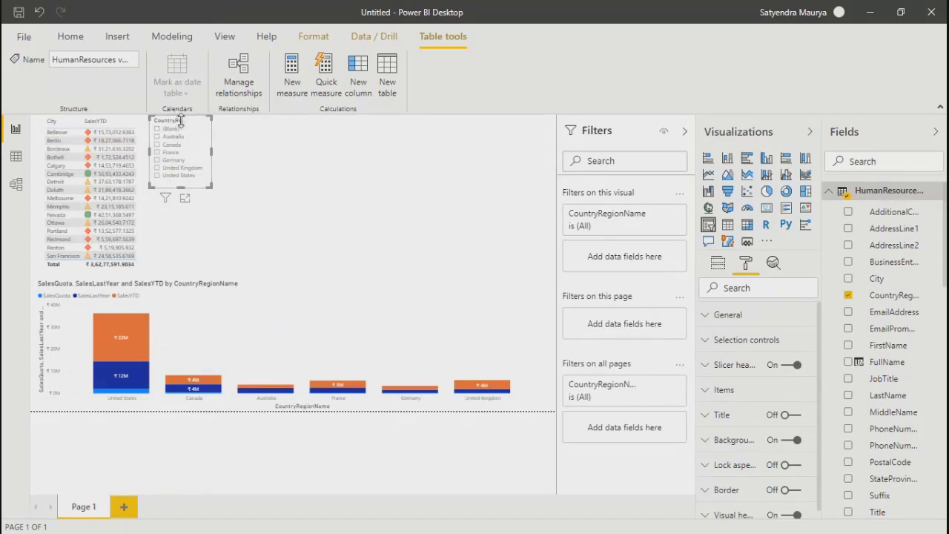
left_click(157, 161)
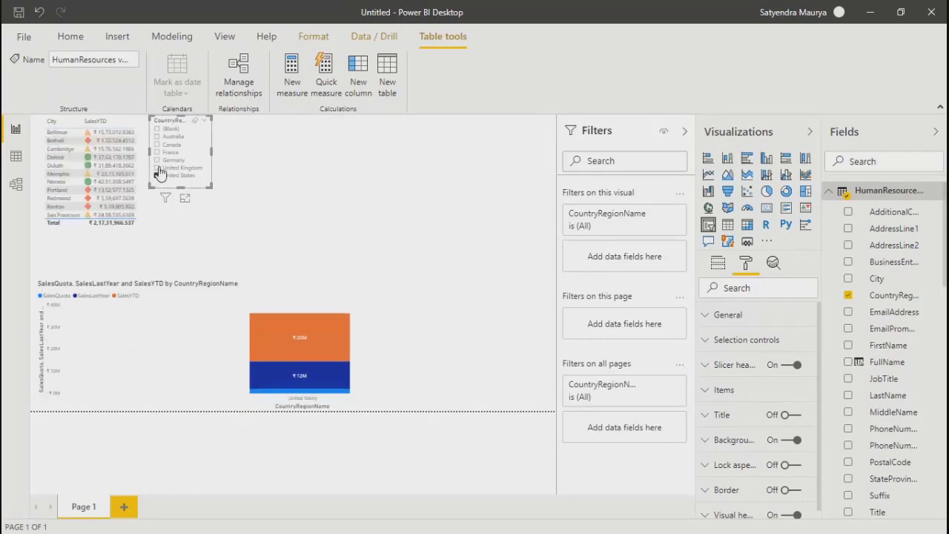
left_click(157, 145)
left_click(158, 138)
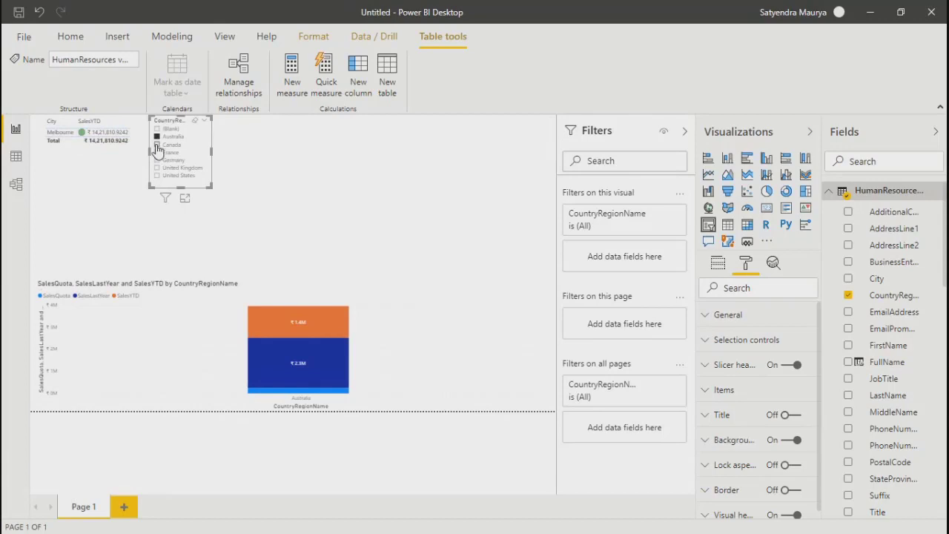
left_click(156, 146)
left_click(195, 123)
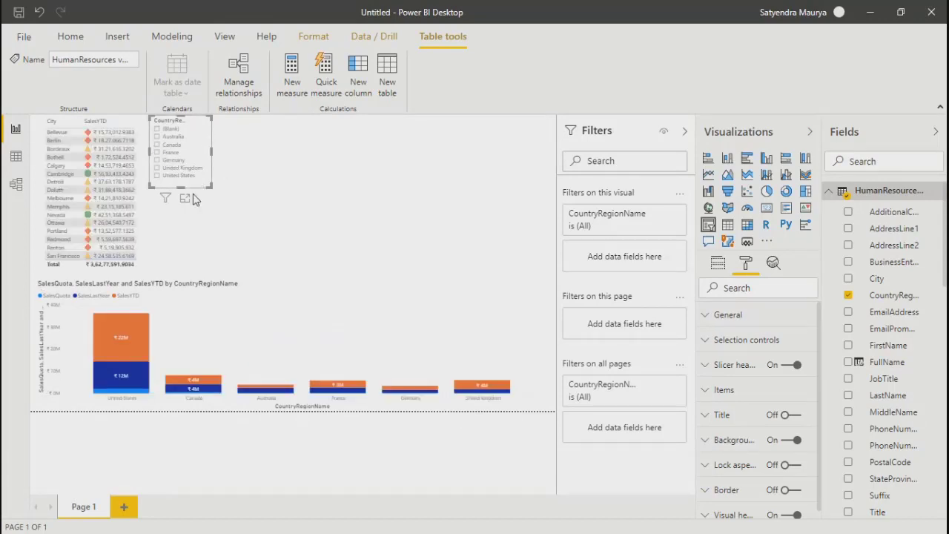
Filter the report through the slicer by France, Germany and United States in turn, and clear the selection
left_click(157, 152)
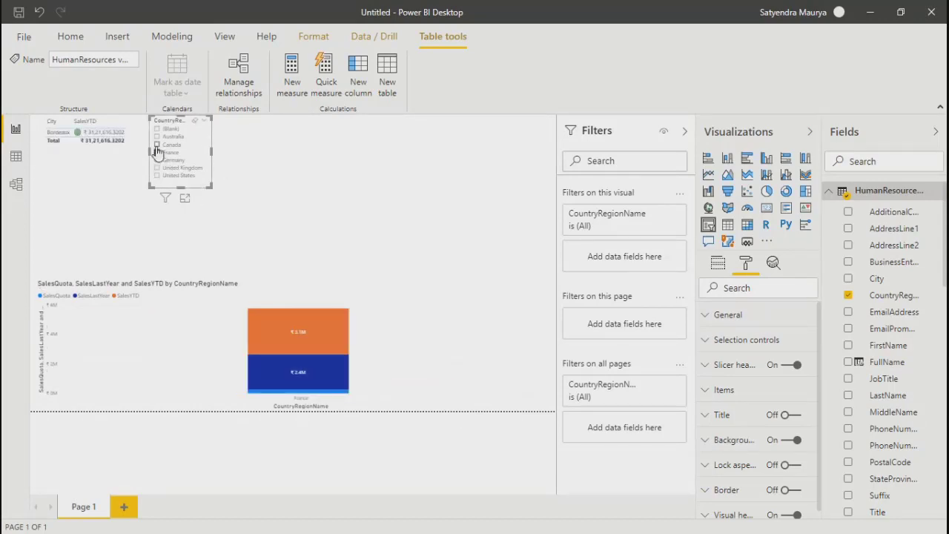
left_click(157, 160)
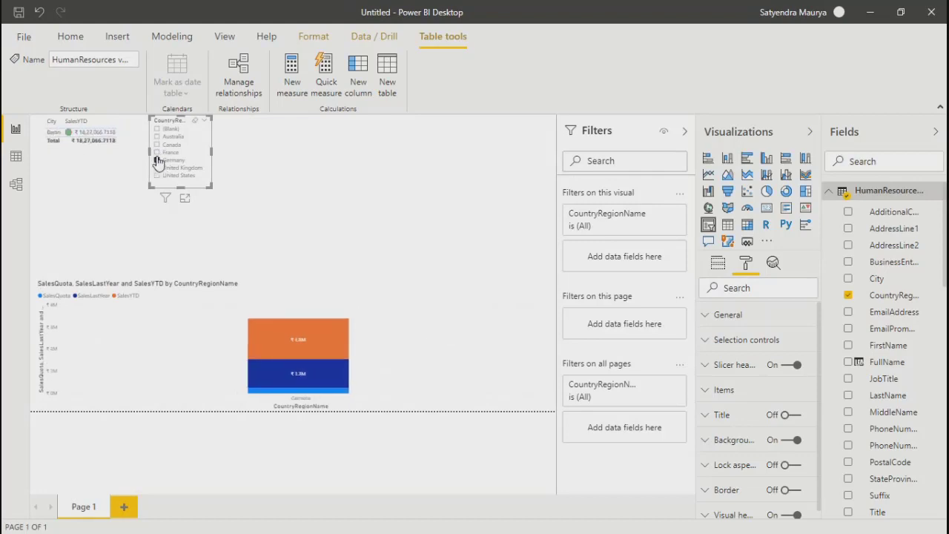
left_click(157, 169)
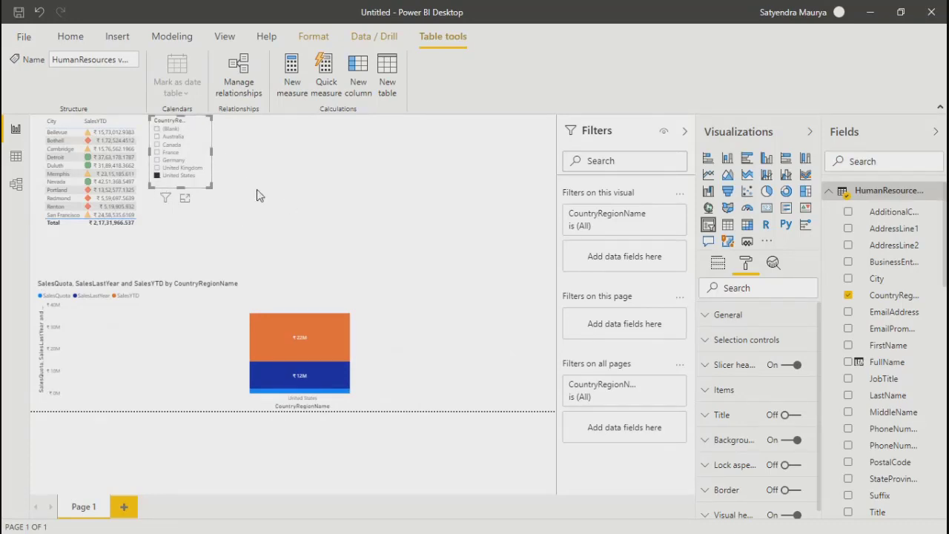
left_click(200, 118)
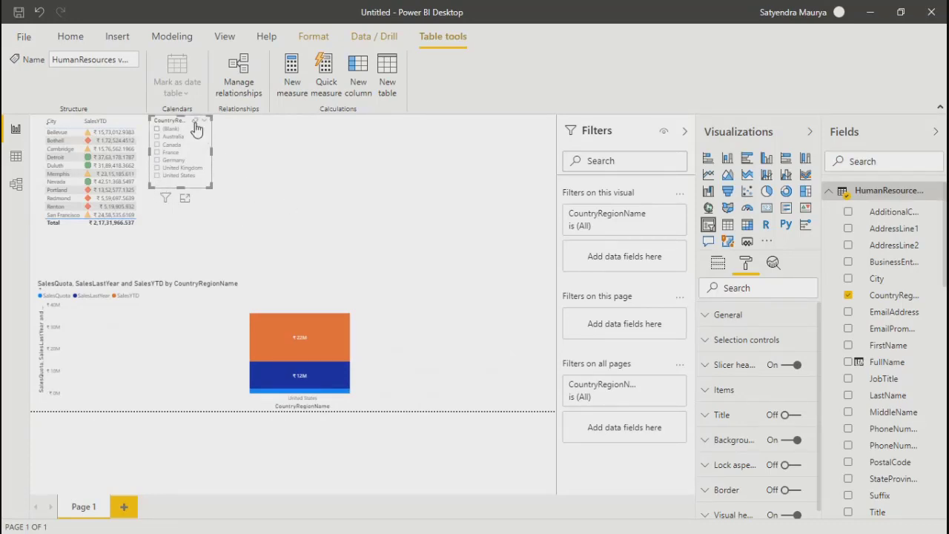
Add a Key influencers visual and enlarge it to fill the free space beside the slicer above the column chart
left_click(353, 238)
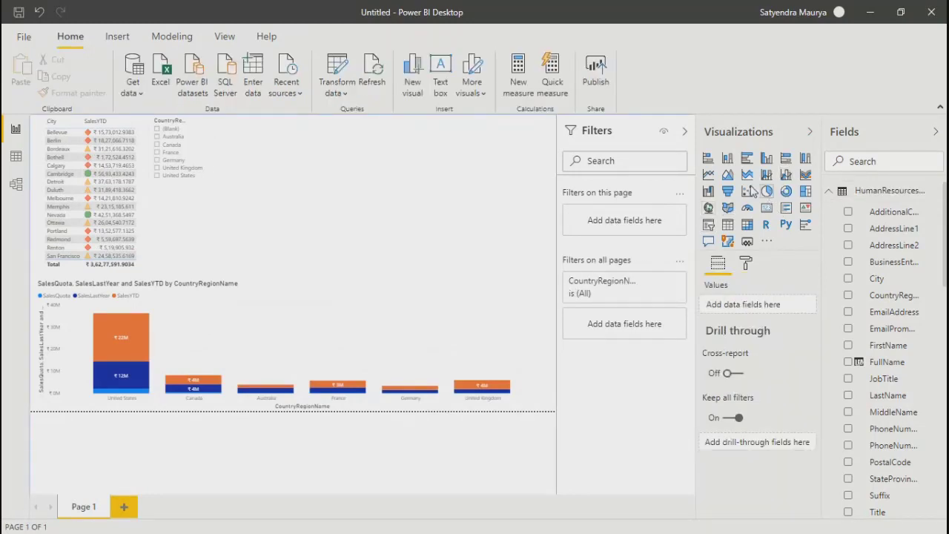
left_click(805, 222)
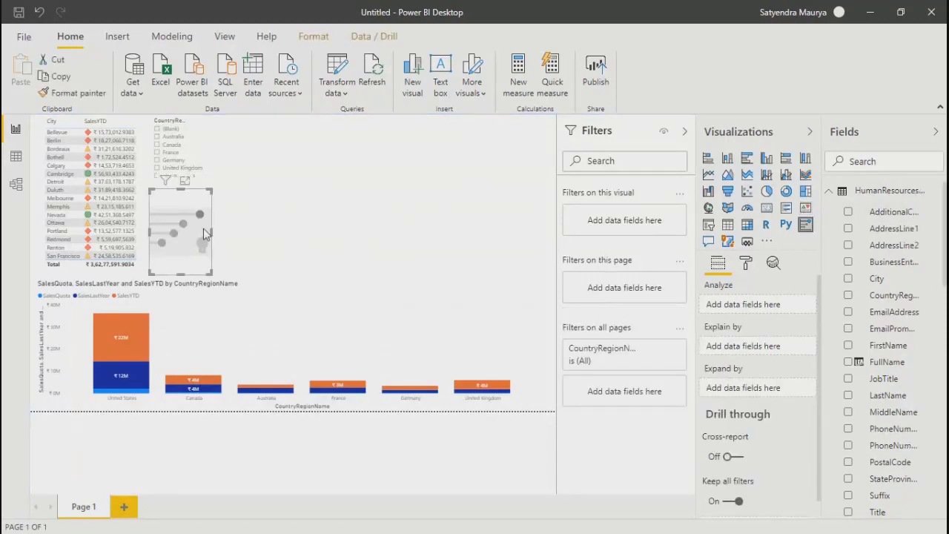
left_click_drag(212, 230, 548, 235)
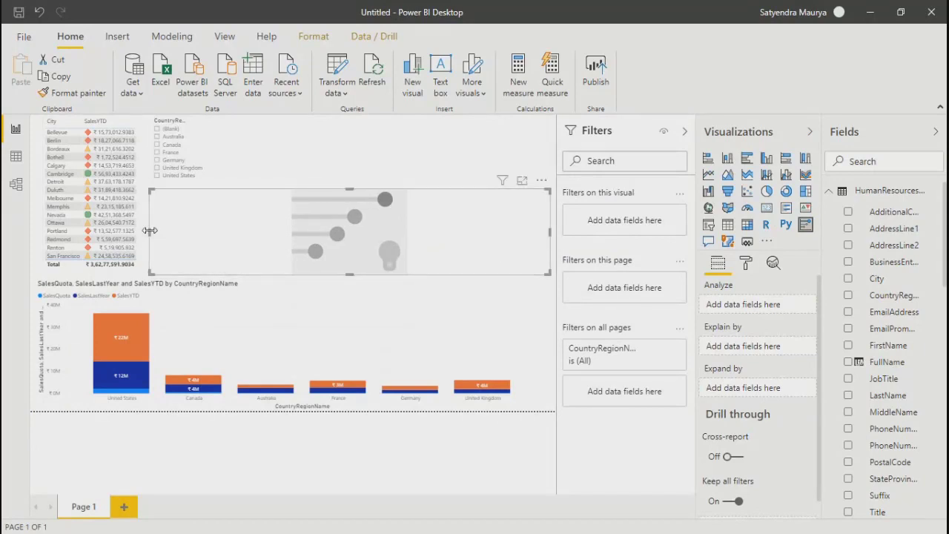
left_click_drag(150, 231, 205, 230)
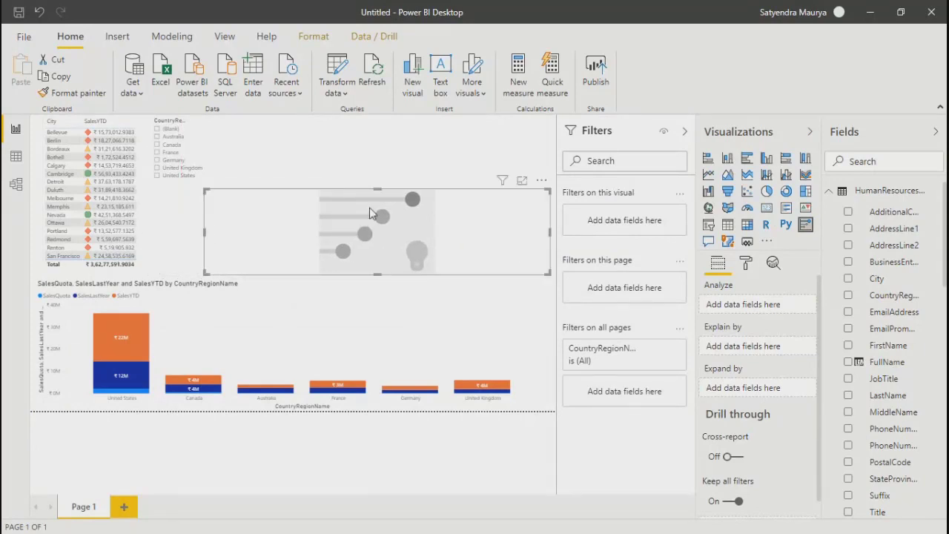
left_click_drag(378, 192, 381, 116)
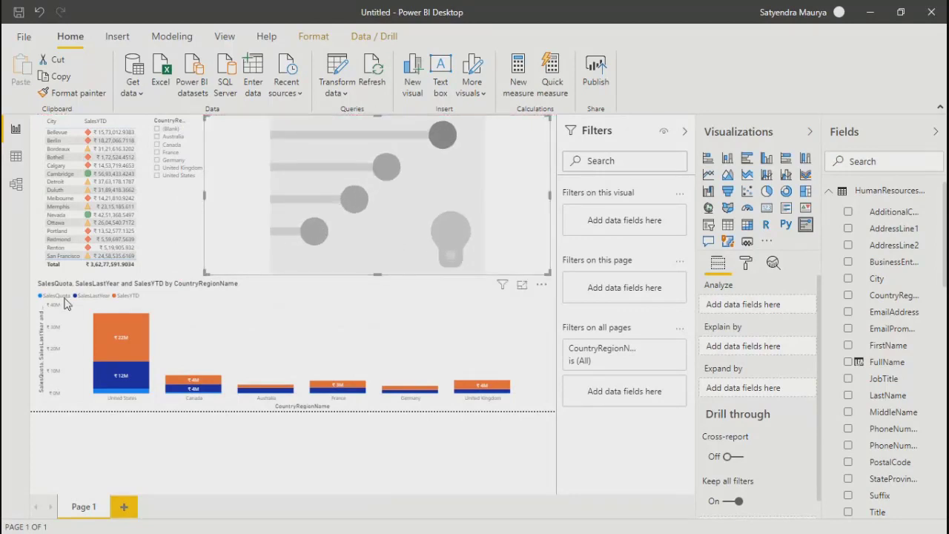
scroll(899, 384, "down", 2)
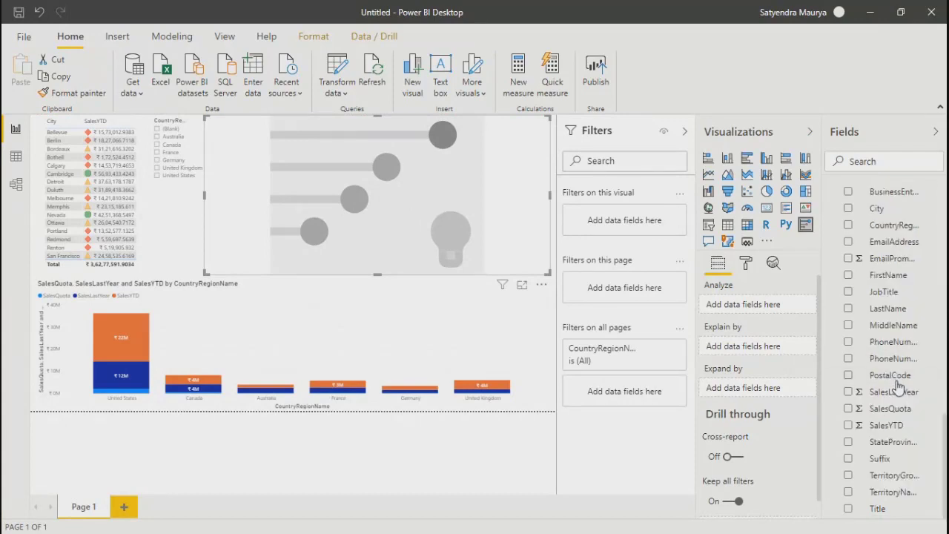
Set SalesLastYear from the Sales vSalesPerson table as the analyzed field of the Key influencers visual and look through the tables for an explanatory field
left_click(849, 392)
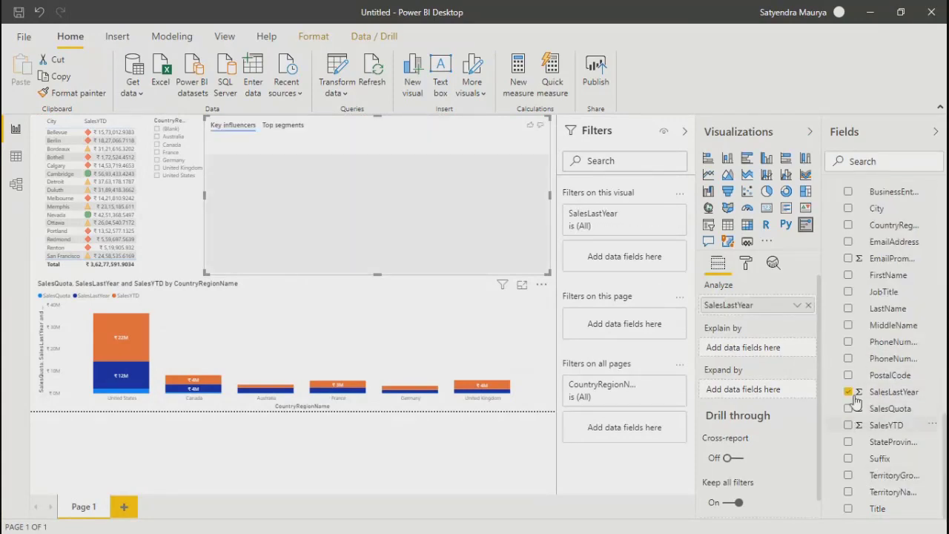
scroll(860, 445, "up", 8)
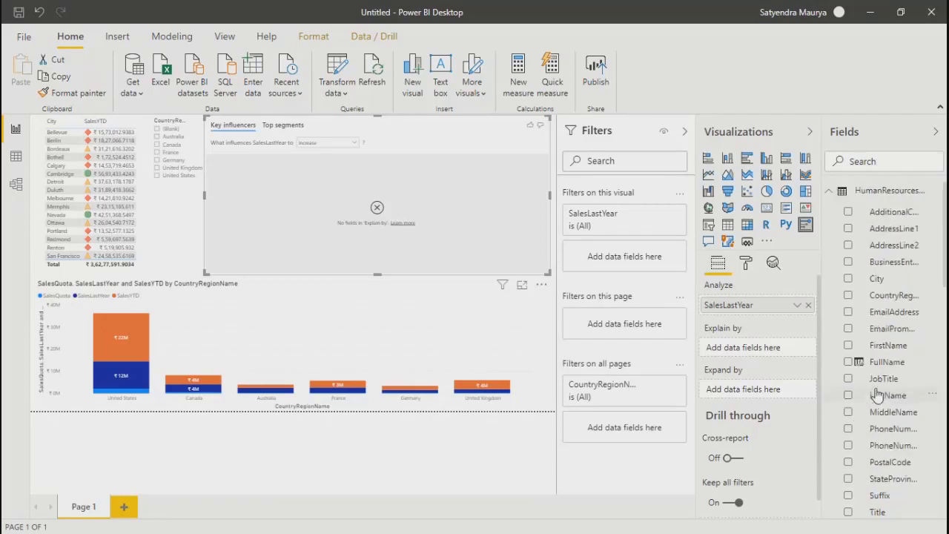
left_click(828, 192)
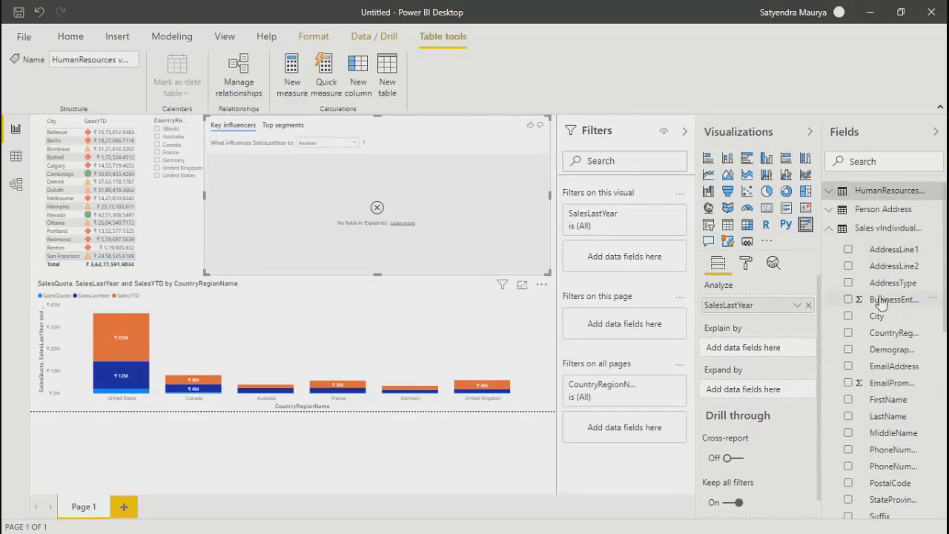
scroll(883, 364, "down", 3)
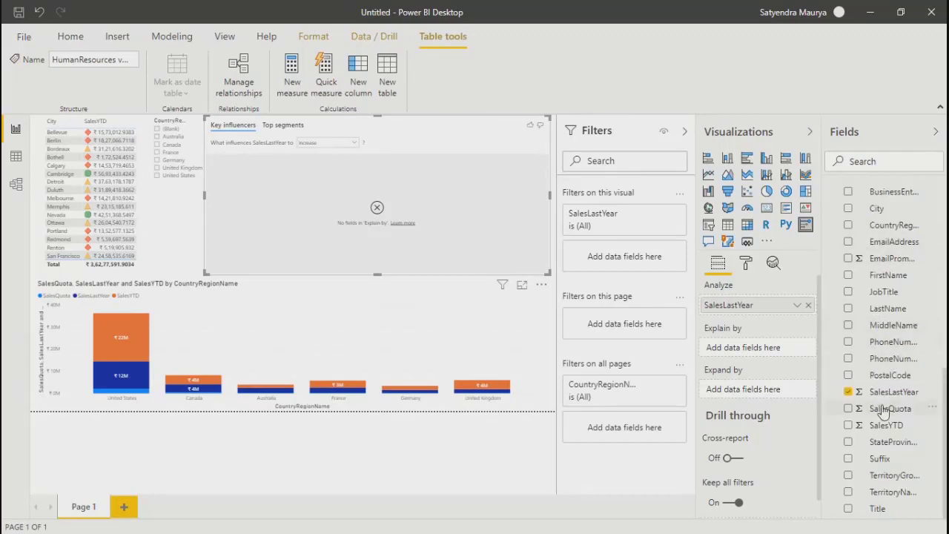
scroll(883, 410, "up", 3)
scroll(883, 410, "down", 5)
scroll(886, 415, "up", 5)
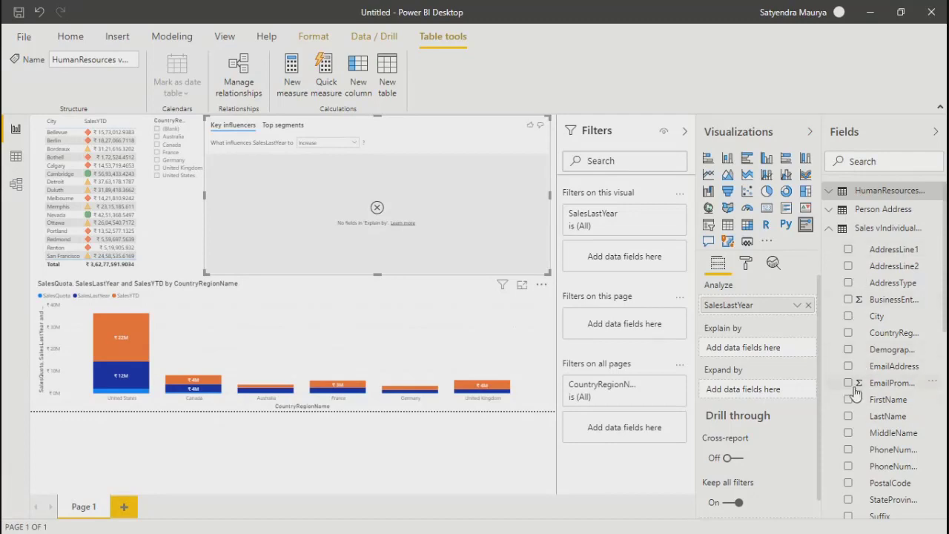
left_click(830, 191)
scroll(877, 318, "down", 10)
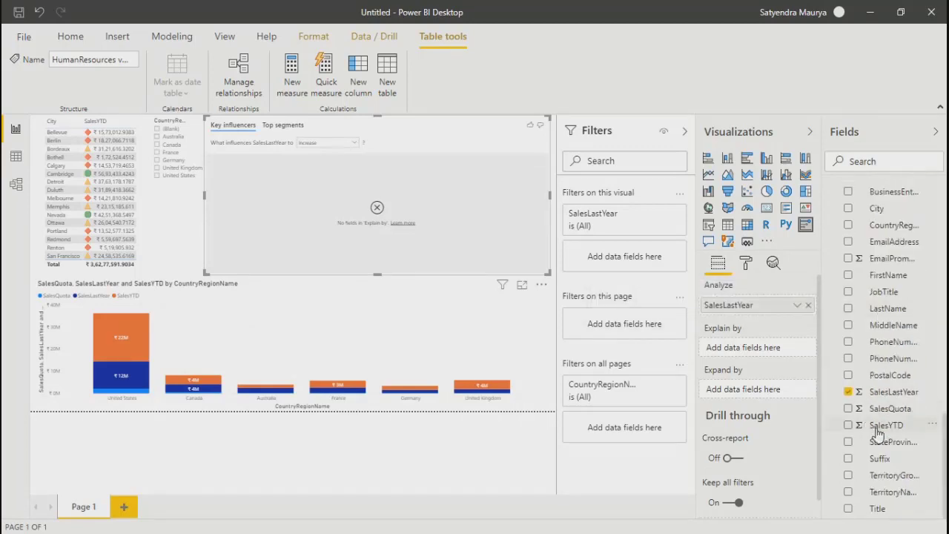
scroll(860, 360, "up", 10)
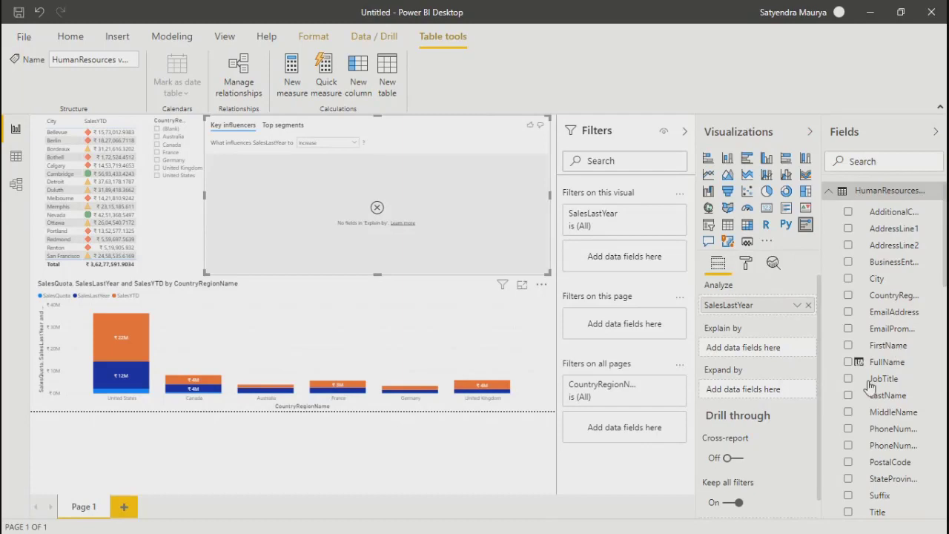
Try explaining SalesLastYear by FullName and by BusinessEntityID in turn, removing each field again
left_click(849, 365)
left_click(849, 363)
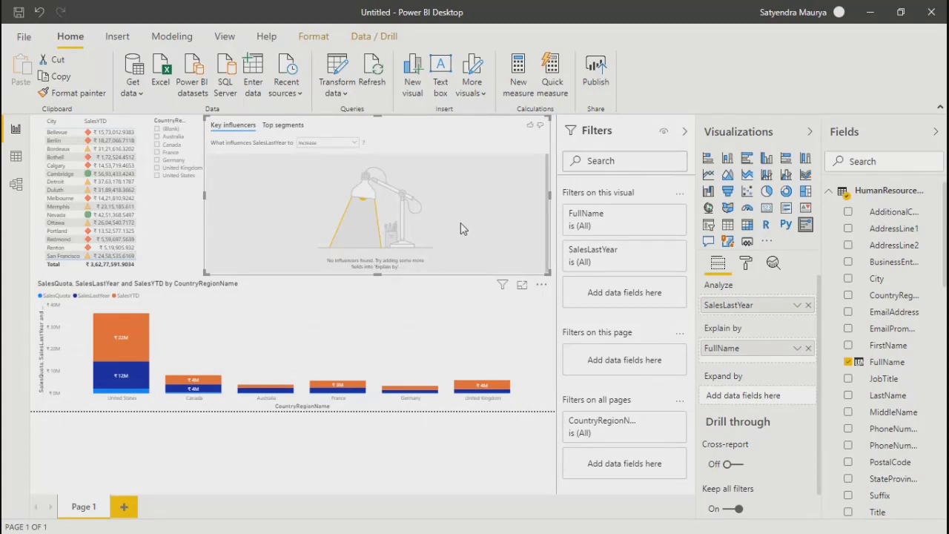
left_click(809, 348)
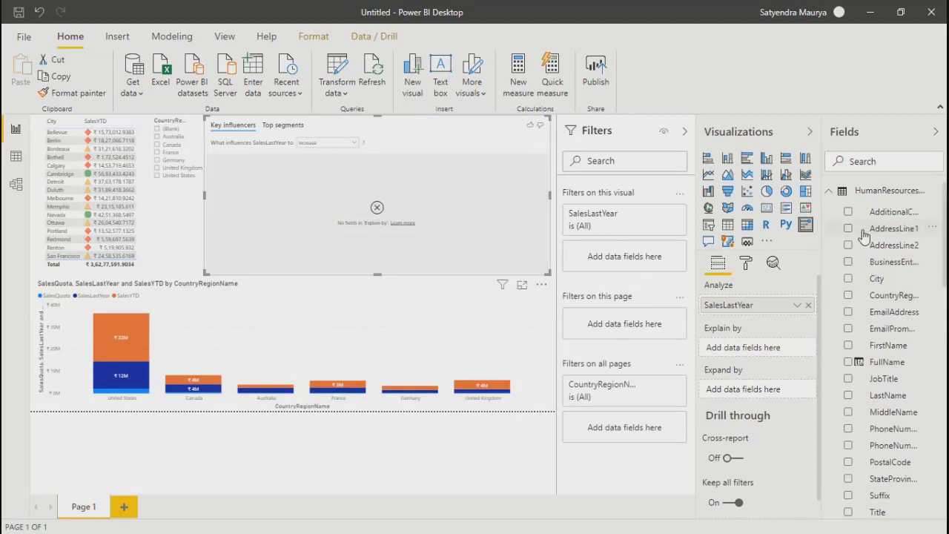
left_click(848, 262)
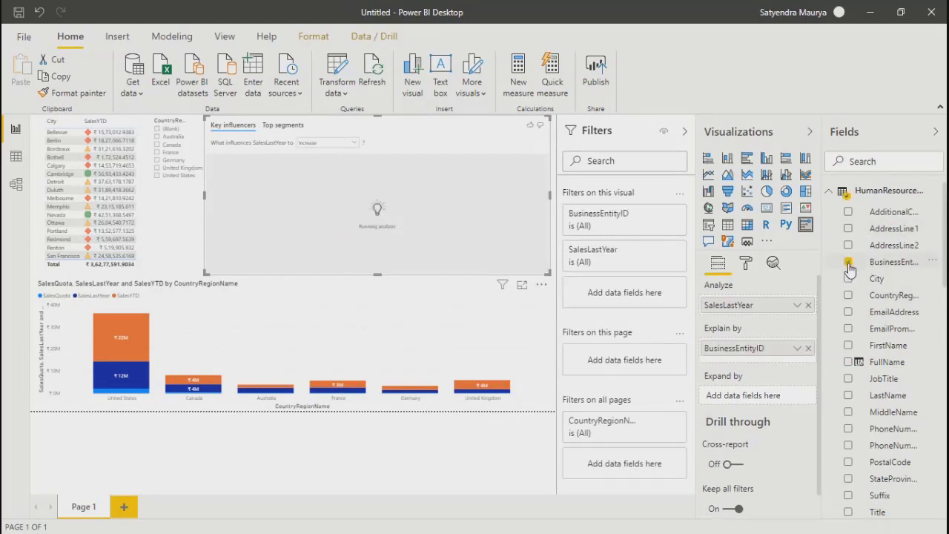
left_click(848, 263)
Explain SalesLastYear by City and JobTitle from the HumanResources table and check the visual's Top segments view
left_click(848, 279)
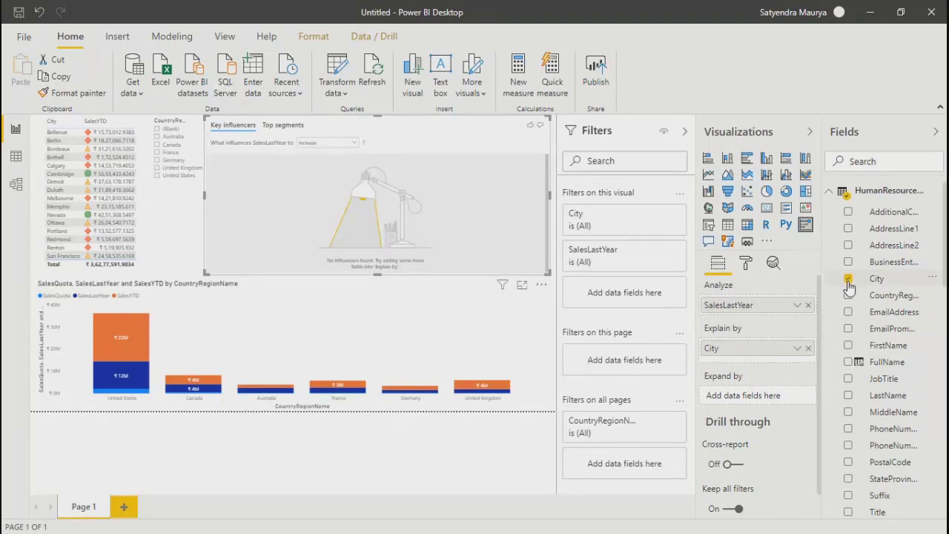
left_click(849, 379)
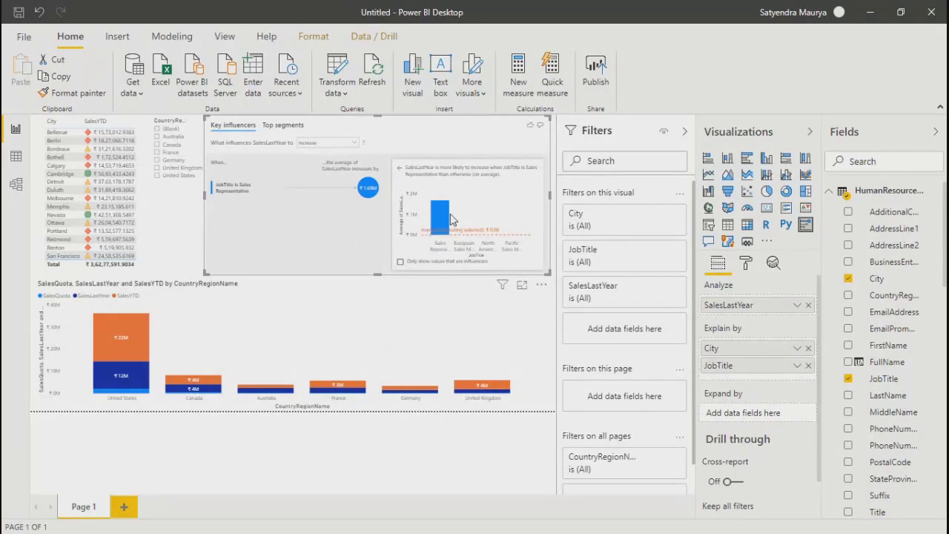
mouse_move(441, 228)
left_click(282, 126)
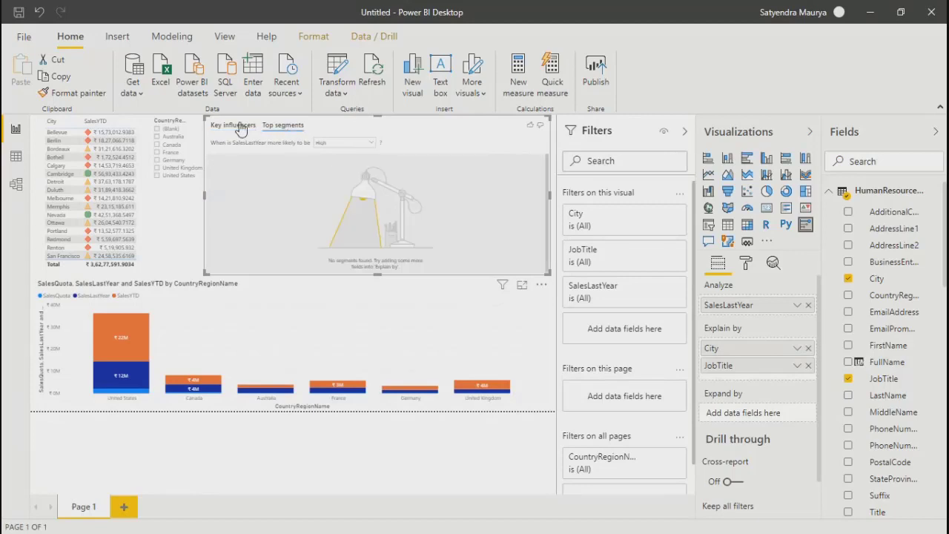
left_click(242, 126)
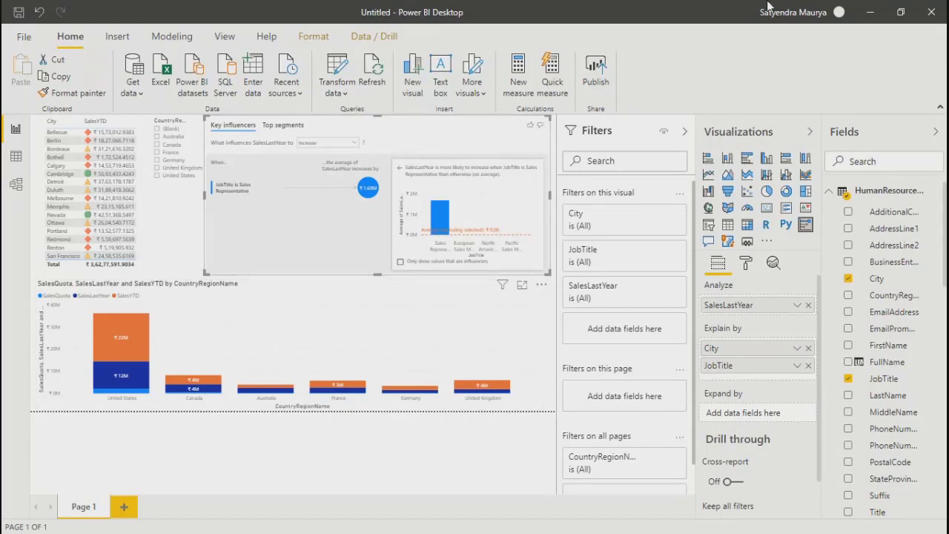
Collapse the Filters, Visualizations and Fields panes to give the report page more room
left_click(686, 133)
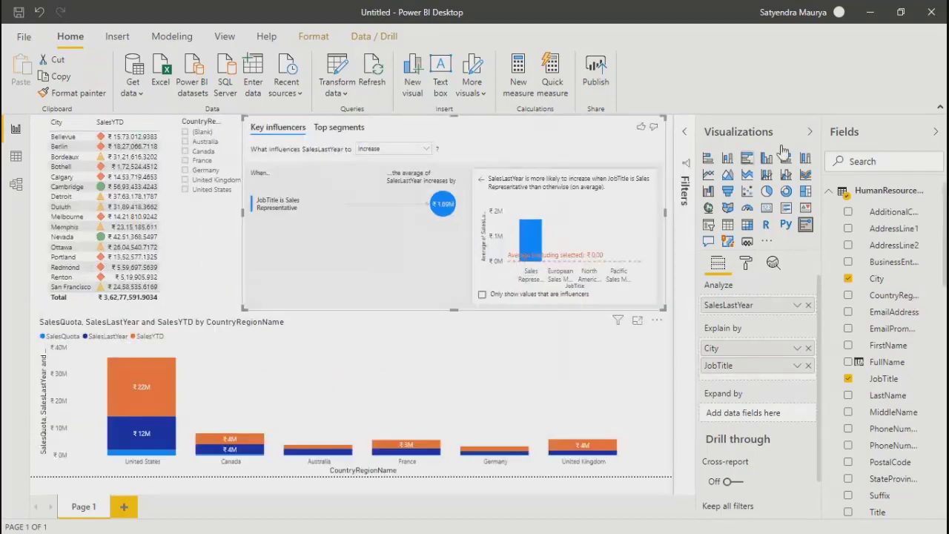
left_click(936, 132)
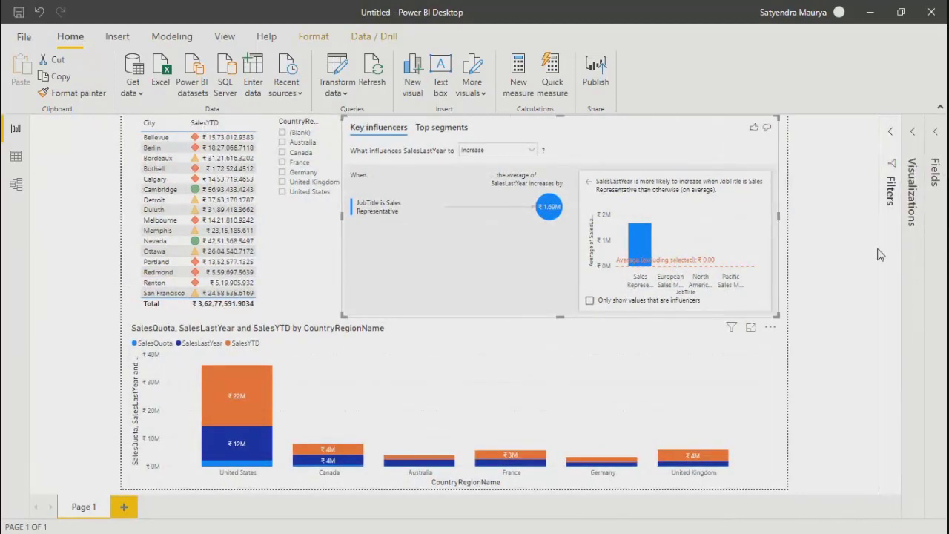
left_click(837, 291)
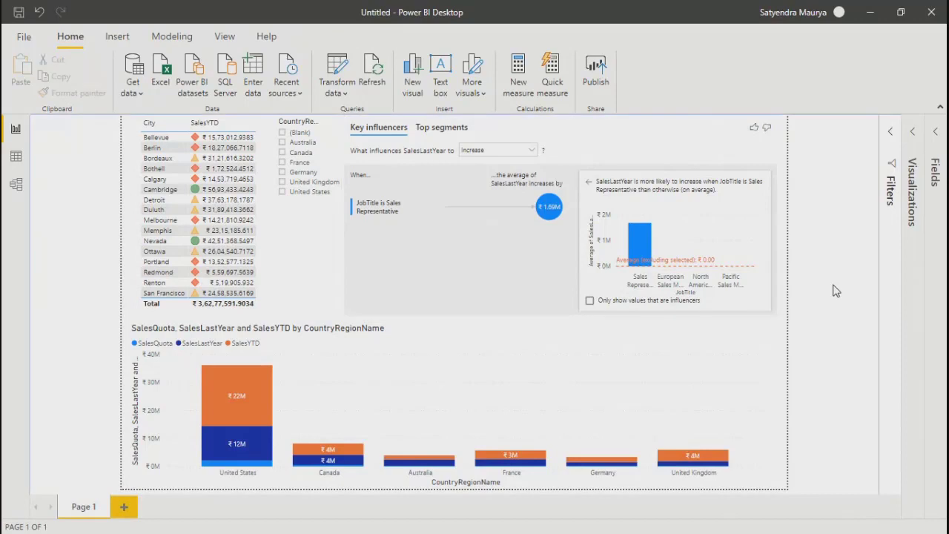
left_click(758, 359)
Check what influences SalesLastYear to decrease in the Key influencers visual, and return the analysis to Increase
left_click(488, 281)
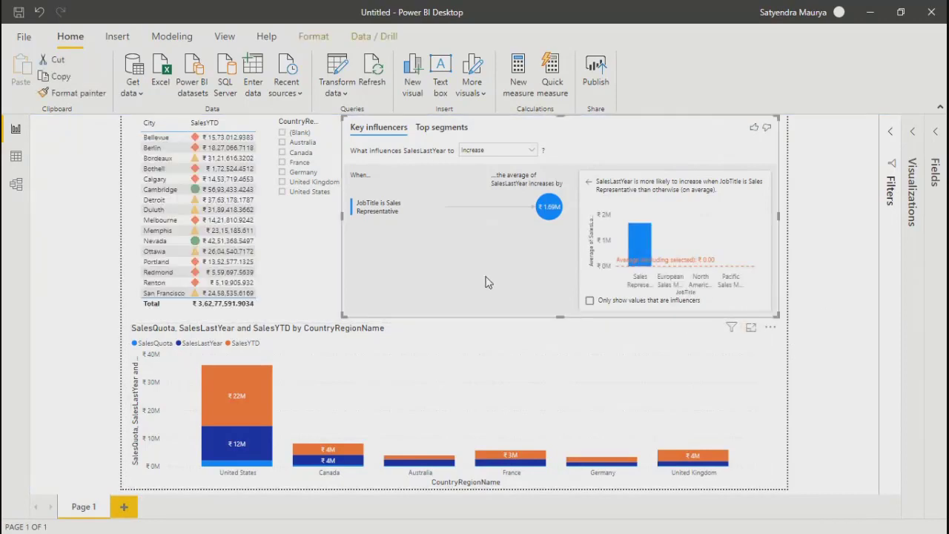
left_click(507, 156)
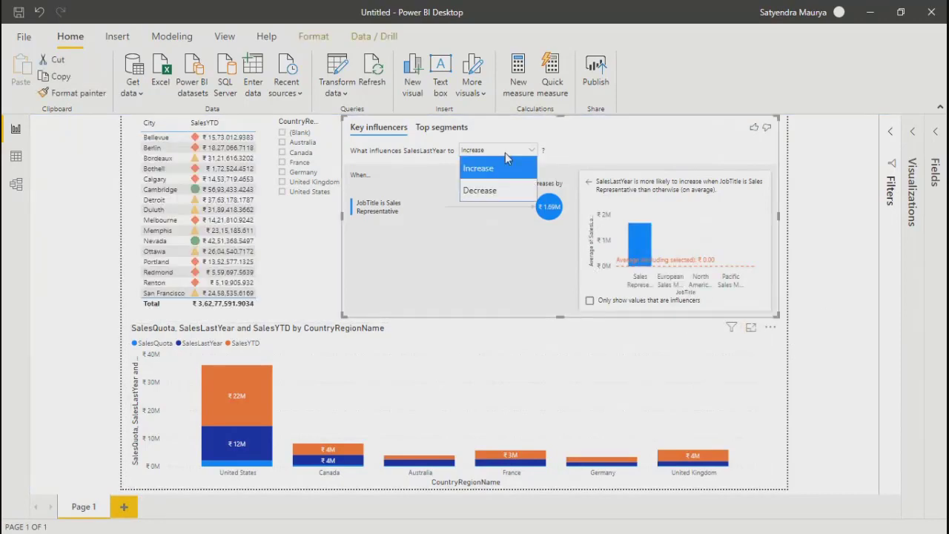
left_click(503, 204)
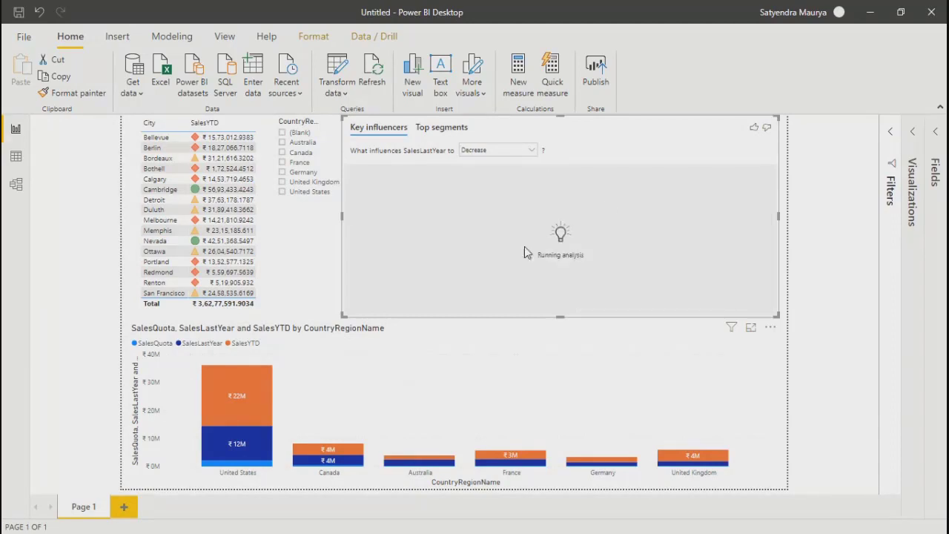
left_click(488, 153)
left_click(482, 171)
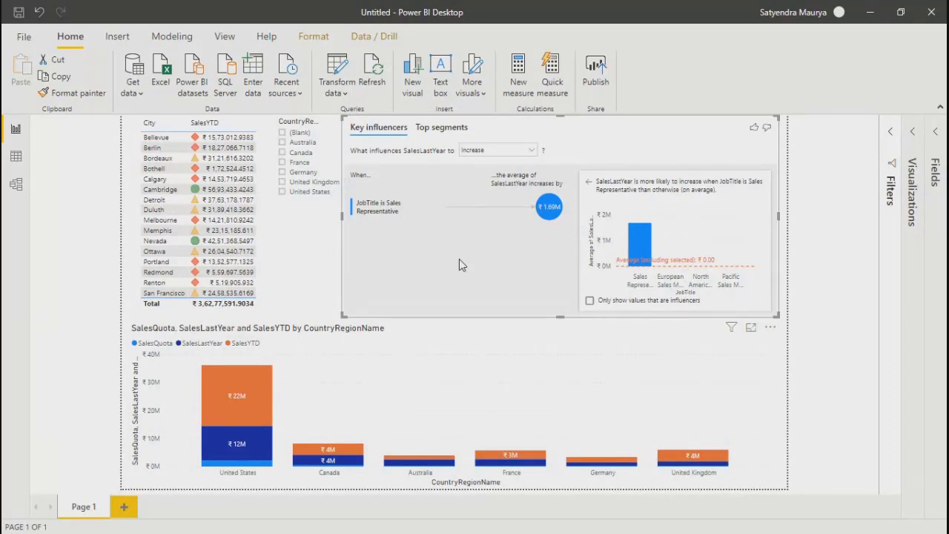
Narrow the Key influencers visual to just over half its width and add a Ribbon chart in the freed space beside it
left_click(912, 134)
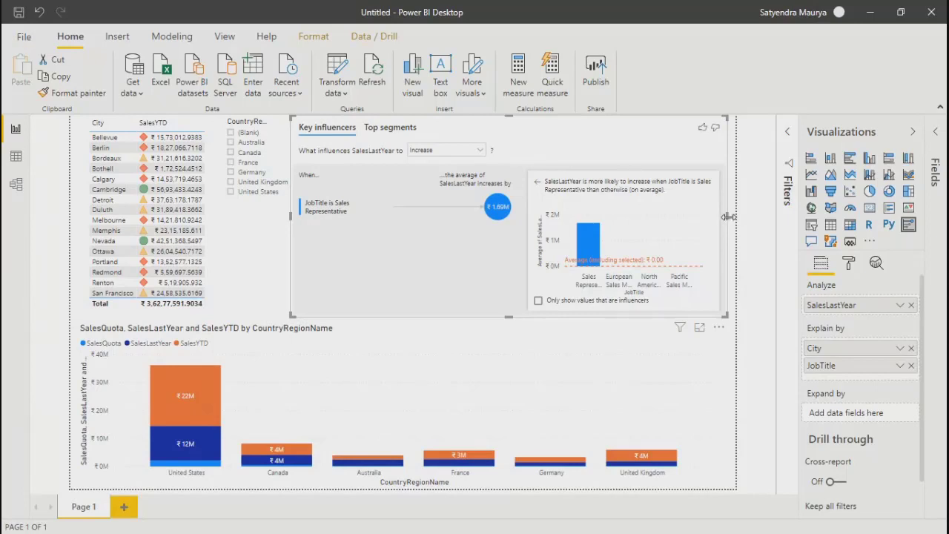
left_click_drag(727, 216, 534, 215)
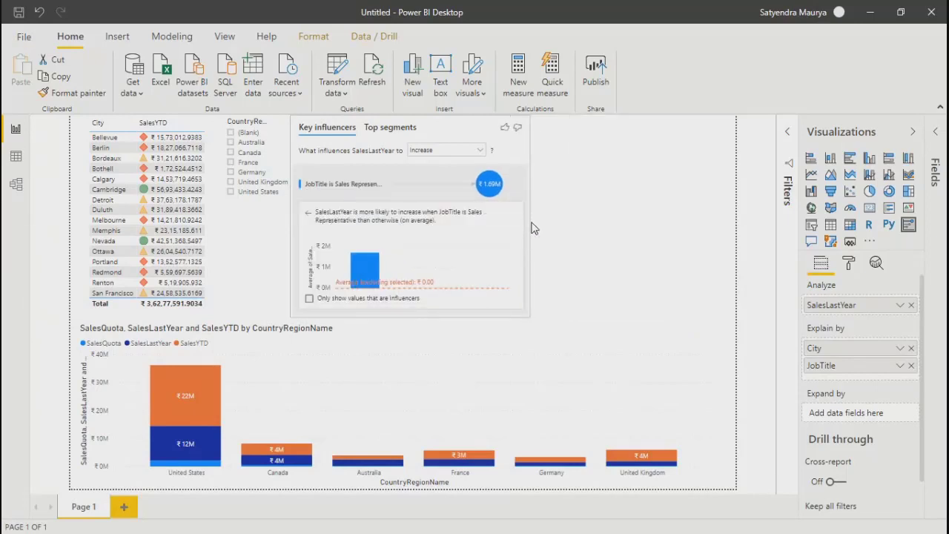
left_click(534, 229)
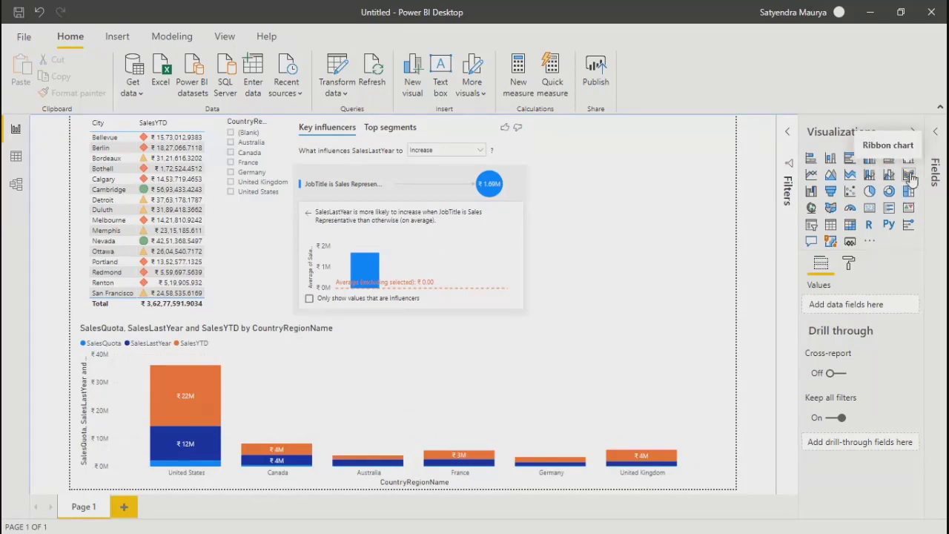
left_click(909, 177)
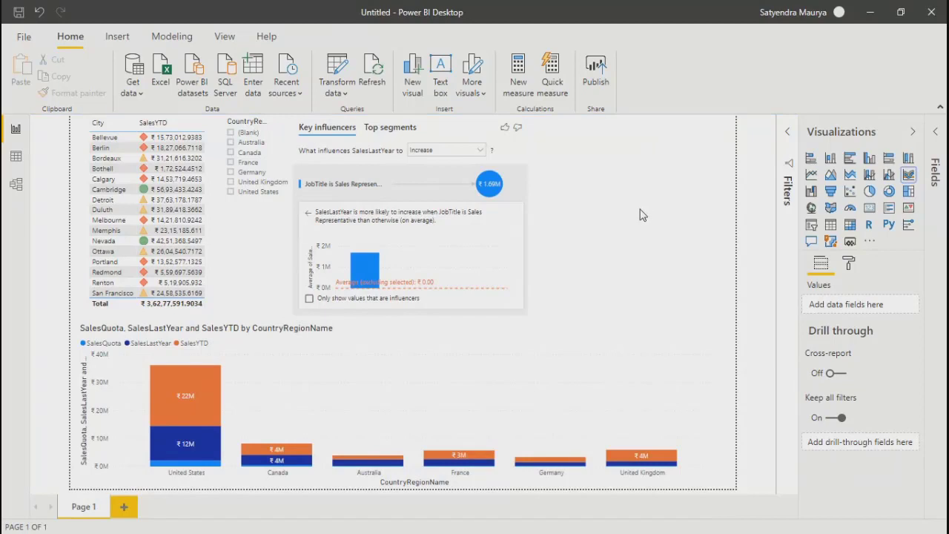
left_click(909, 176)
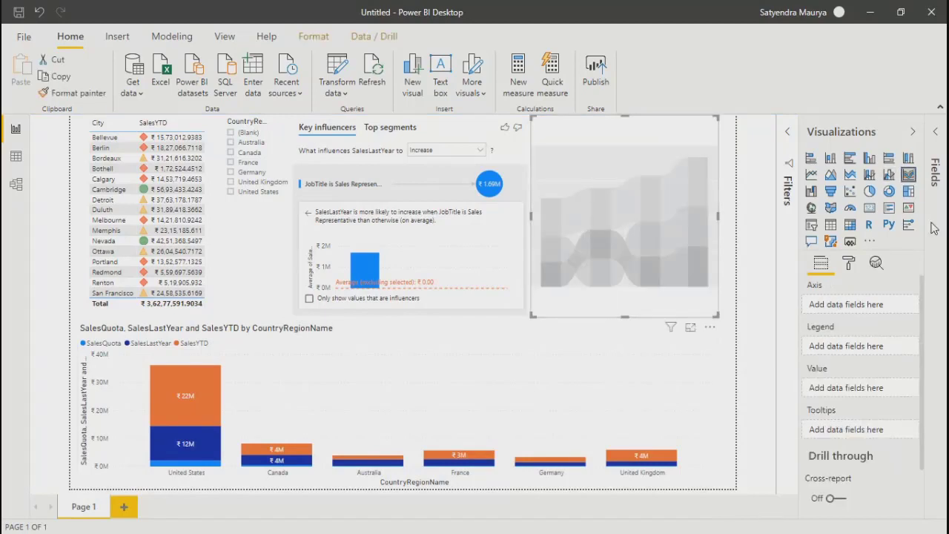
Plot SalesYTD from the Sales vSalesPerson table by FullName from the HumanResources table in the ribbon chart
left_click(939, 182)
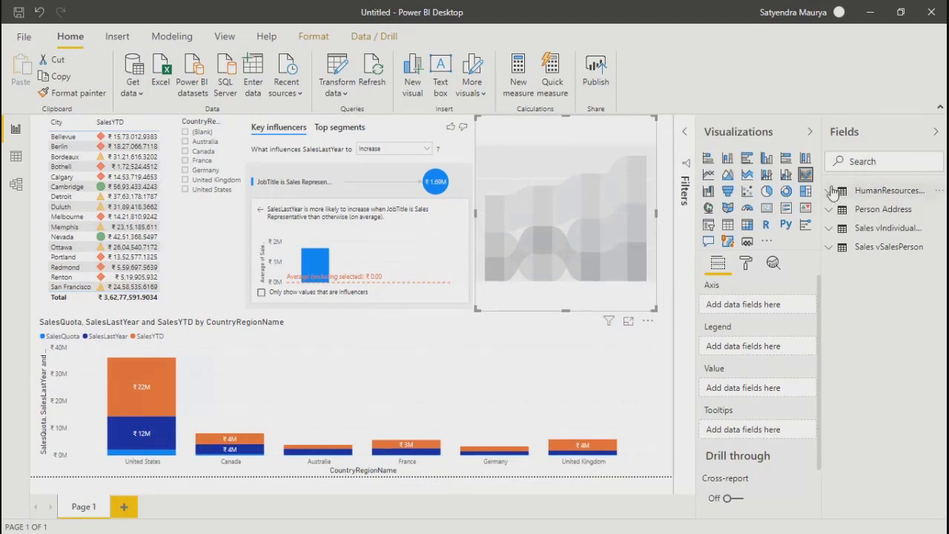
left_click(834, 192)
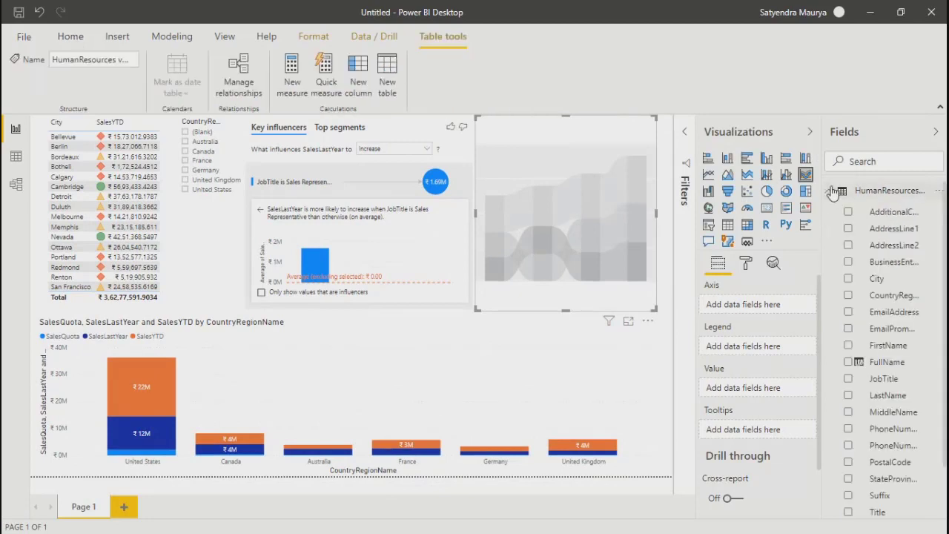
left_click(850, 363)
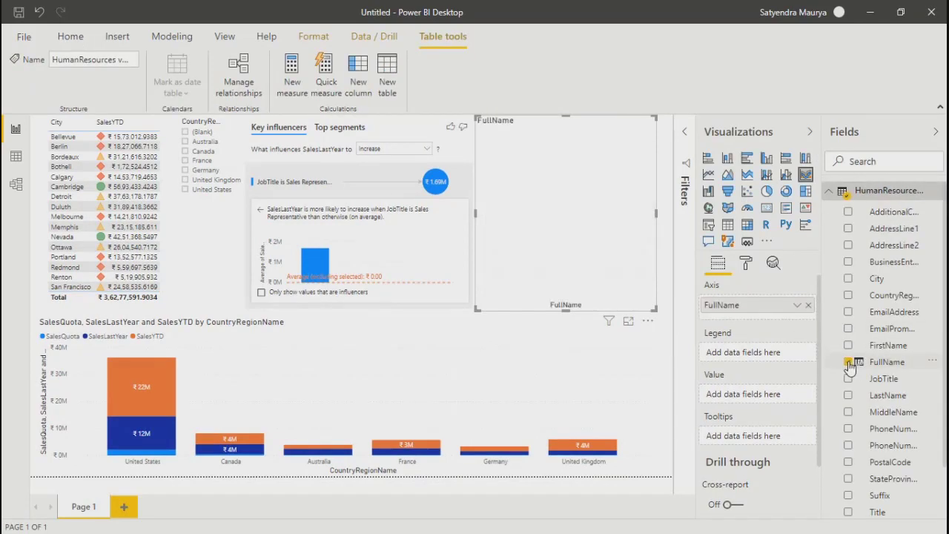
left_click(848, 362)
scroll(838, 445, "down", 2)
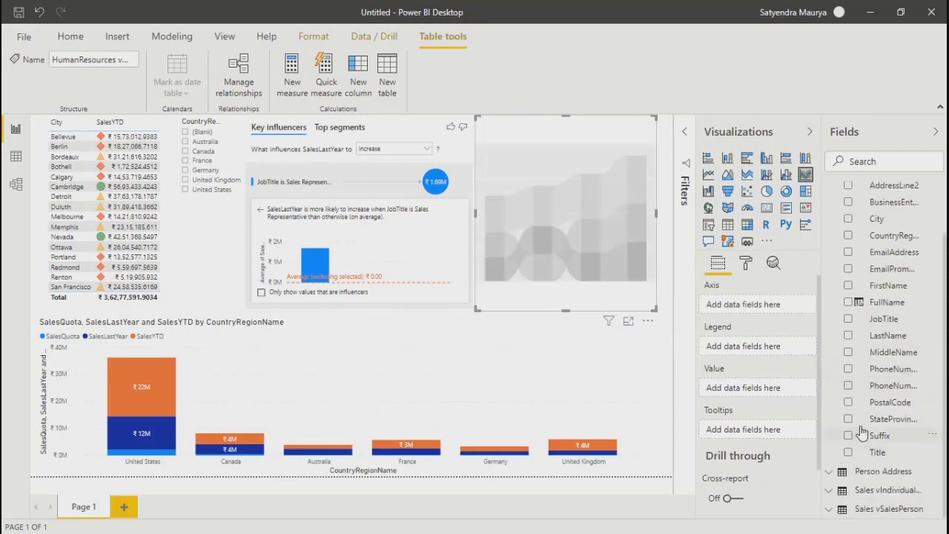
left_click(833, 491)
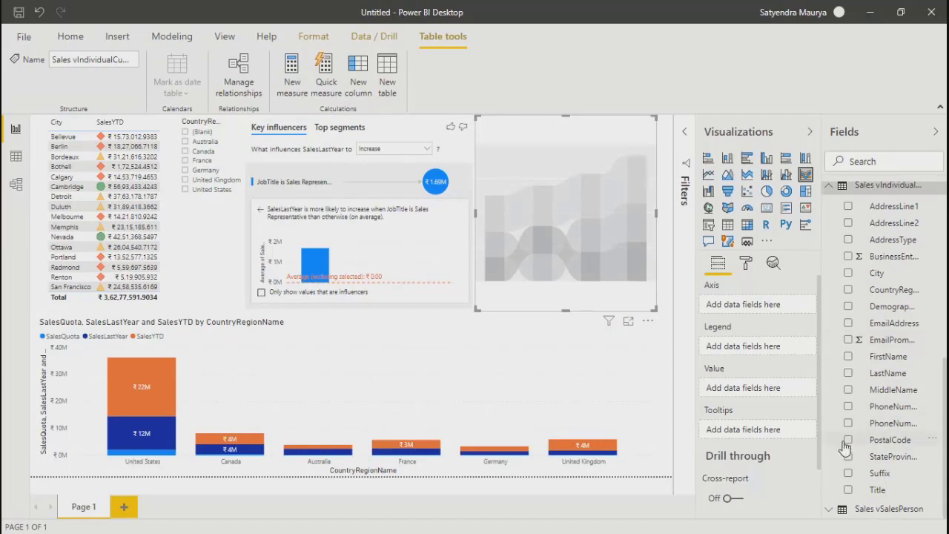
left_click(831, 512)
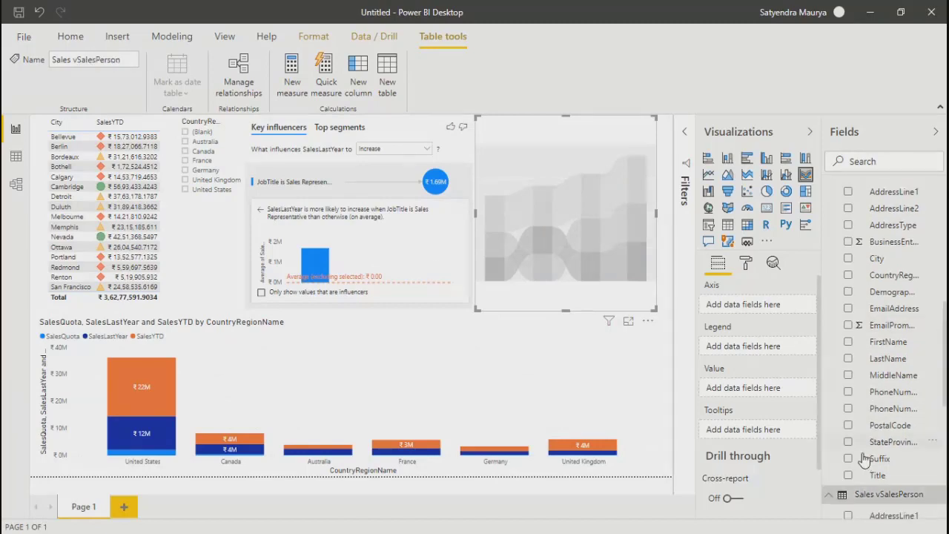
left_click(849, 425)
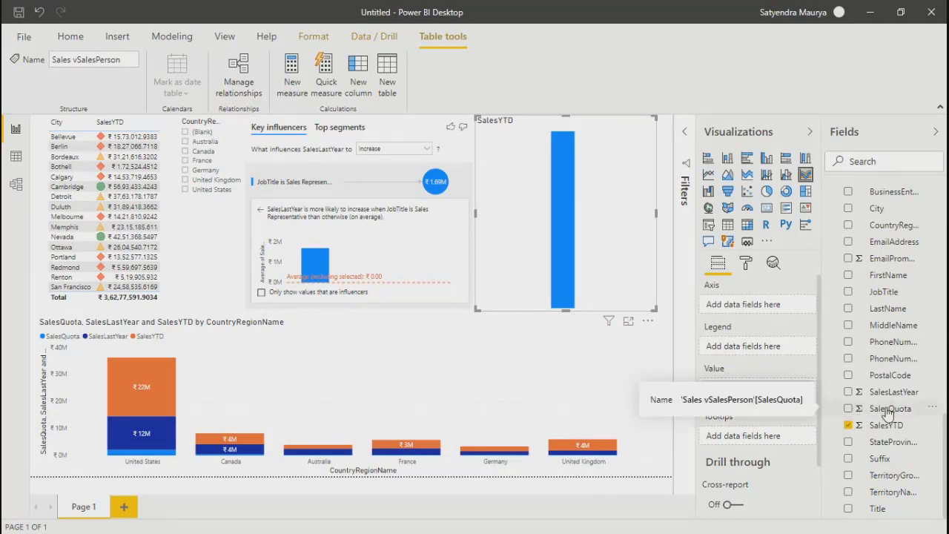
scroll(888, 412, "up", 5)
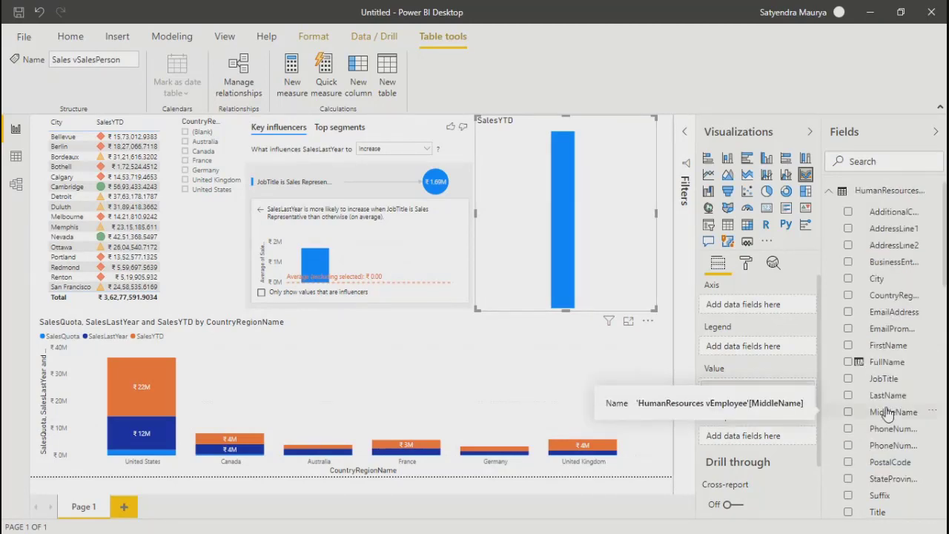
left_click(848, 362)
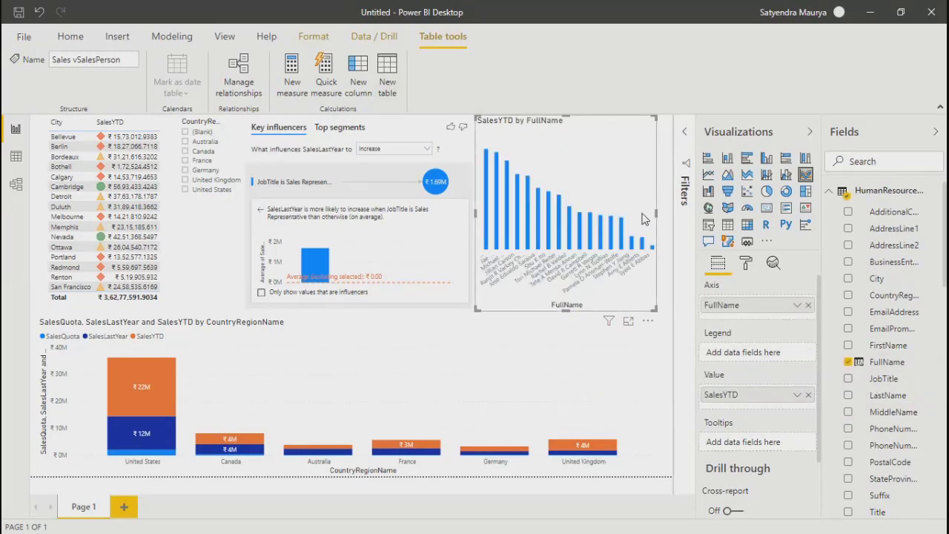
Collapse the Fields and Visualizations panes and widen the SalesYTD by FullName ribbon chart slightly toward the page edge
left_click(937, 133)
left_click(915, 133)
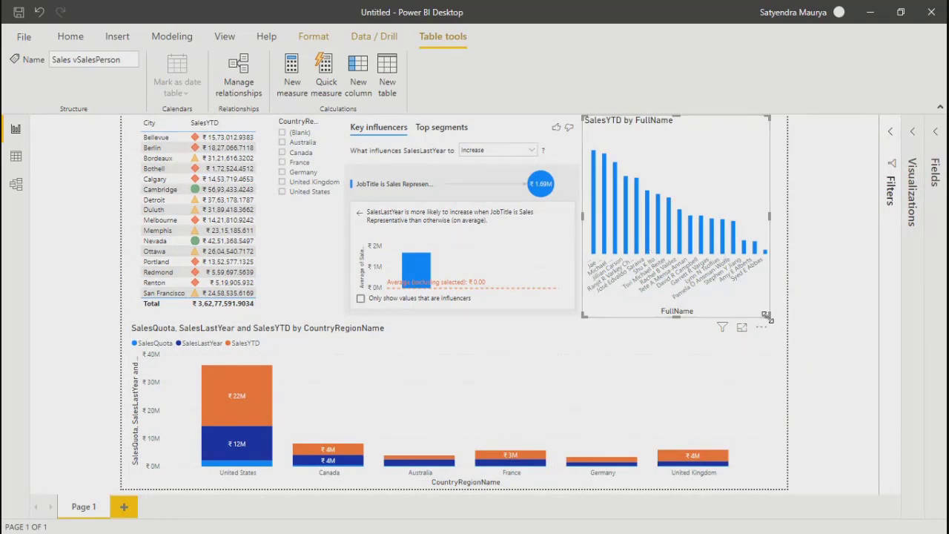
left_click_drag(768, 315, 777, 316)
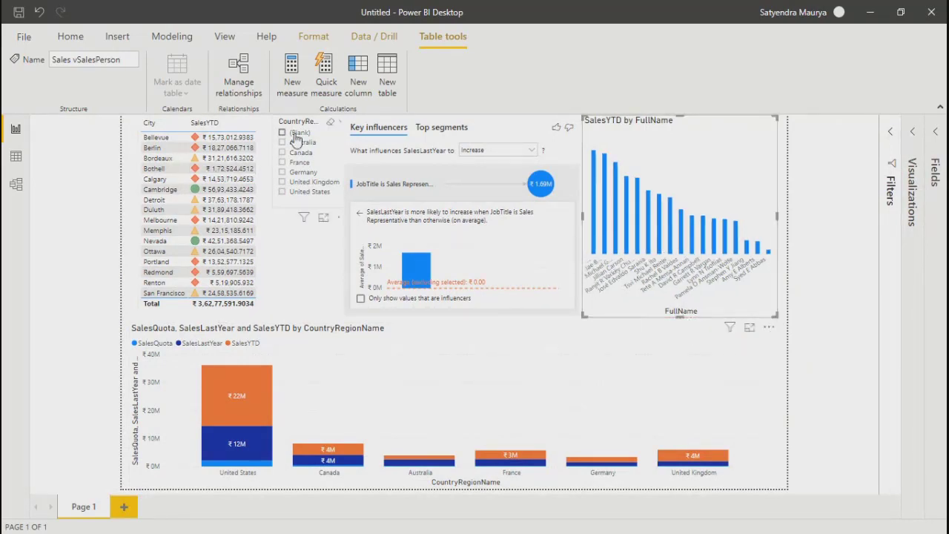
Check how the visuals respond to filtering the CountryRegionName slicer by Australia, Canada, France and Germany in turn
left_click(282, 142)
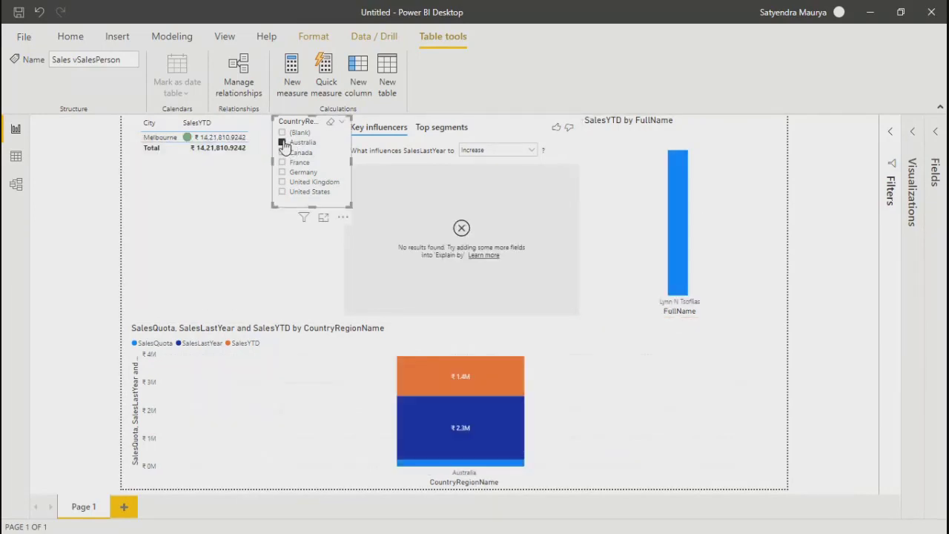
left_click(283, 153)
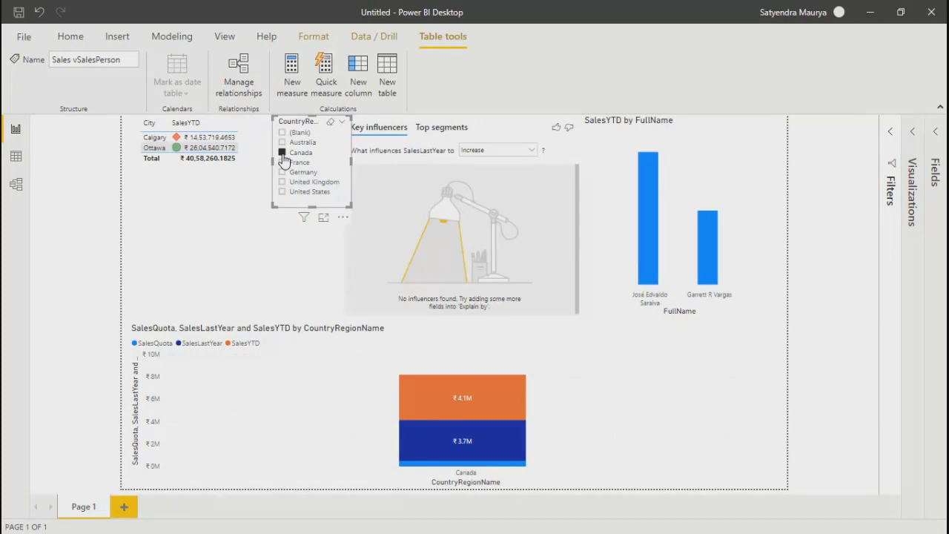
left_click(282, 163)
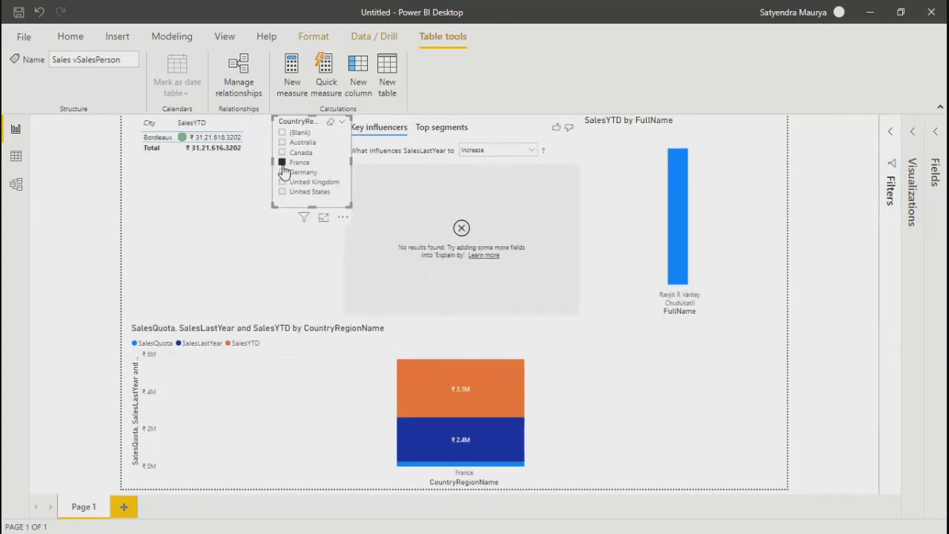
left_click(282, 172)
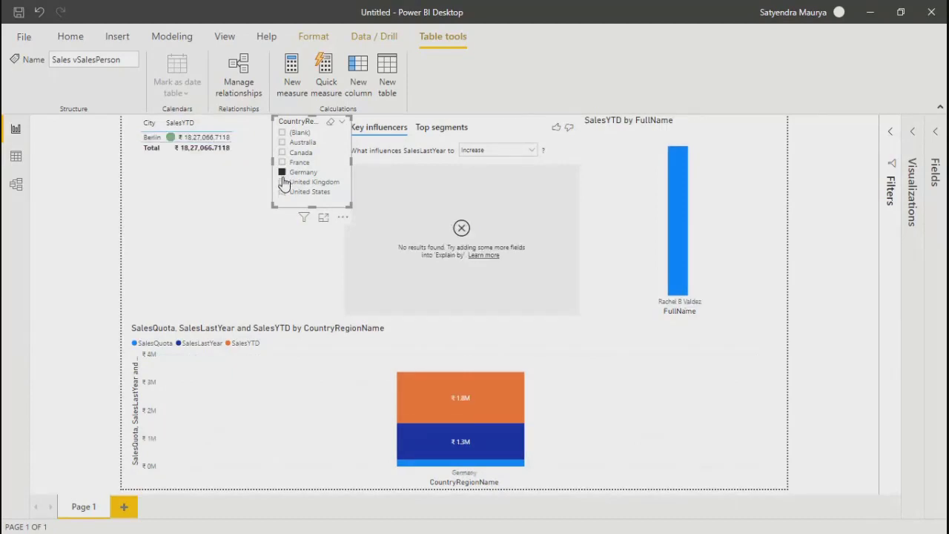
key("Escape")
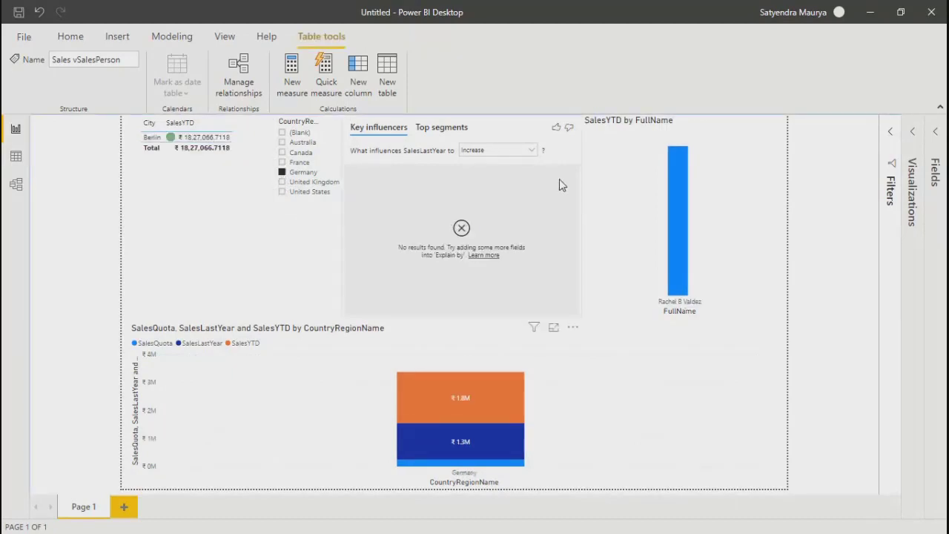
Select the Key influencers visual and expand the Fields, Filters and Visualizations panes to show its field assignments
left_click(573, 154)
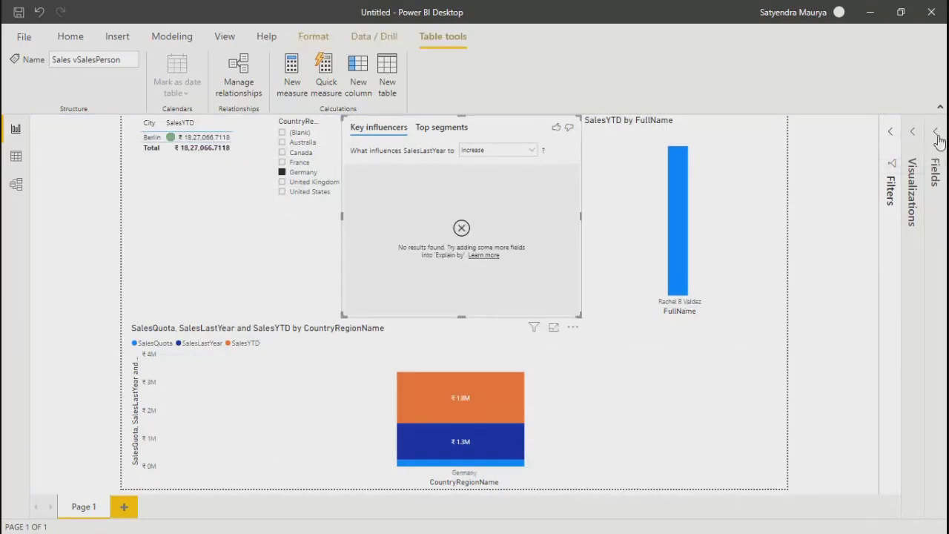
left_click(937, 134)
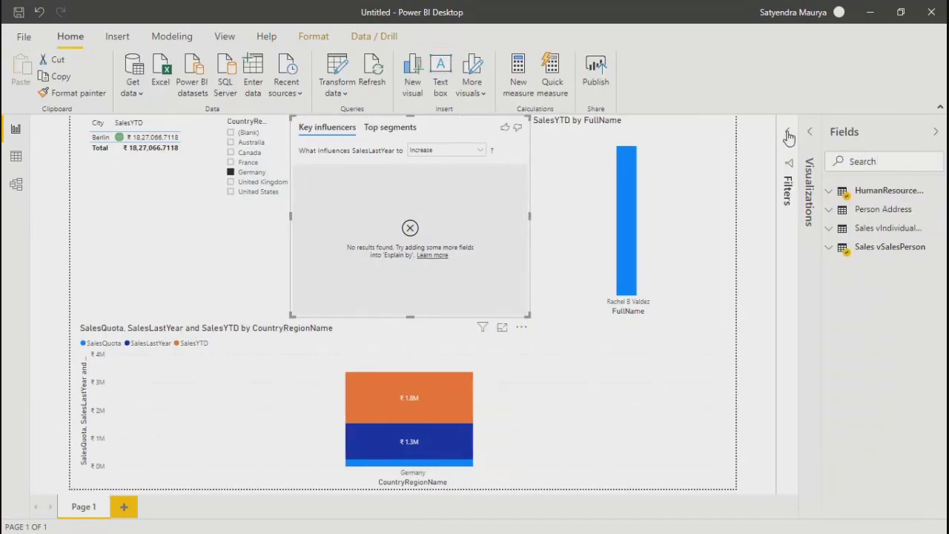
left_click(788, 136)
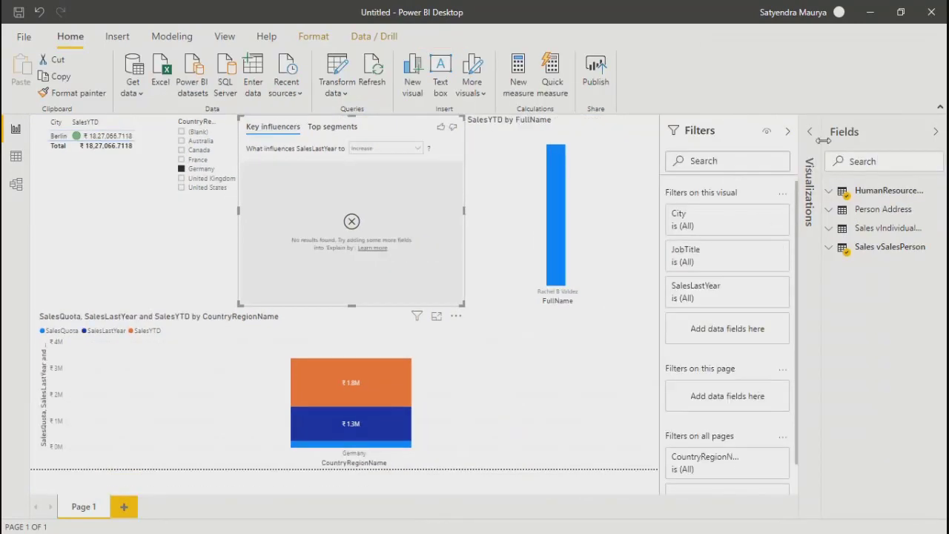
left_click(809, 139)
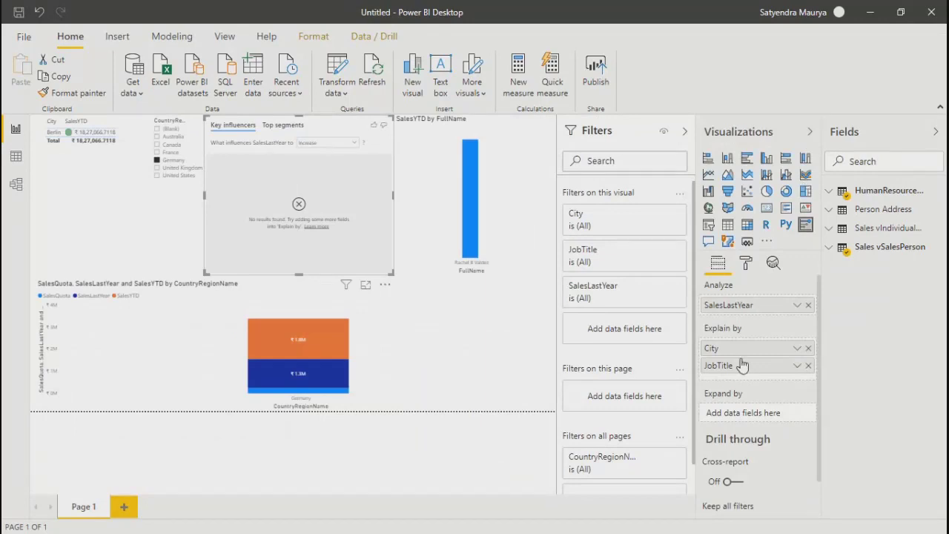
Try explaining SalesLastYear by the state/province field and PostalCode from the Person Address table, and remove both fields again
left_click(833, 211)
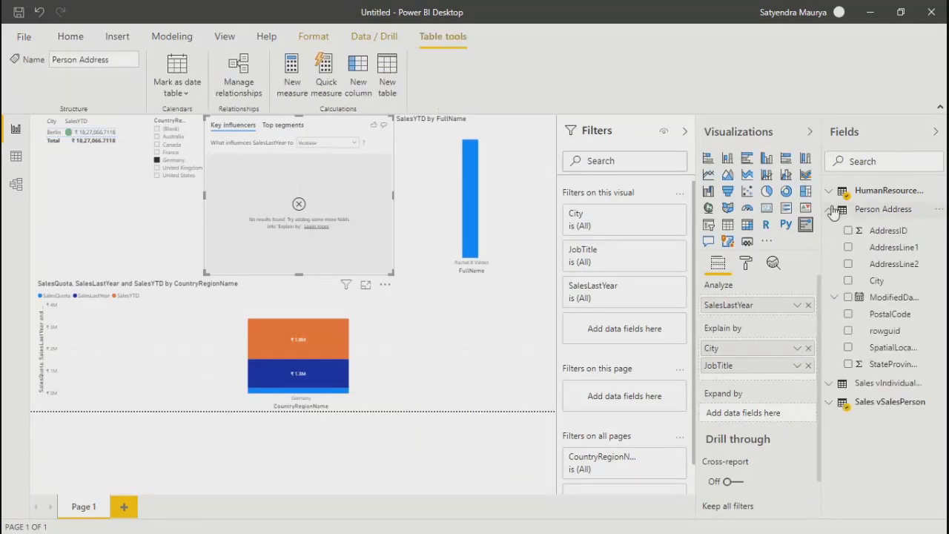
left_click(848, 364)
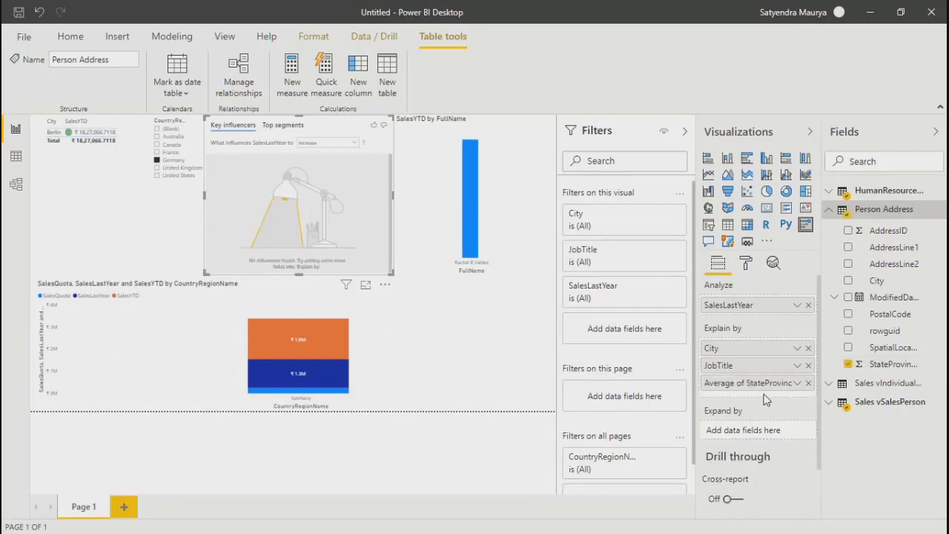
left_click(848, 315)
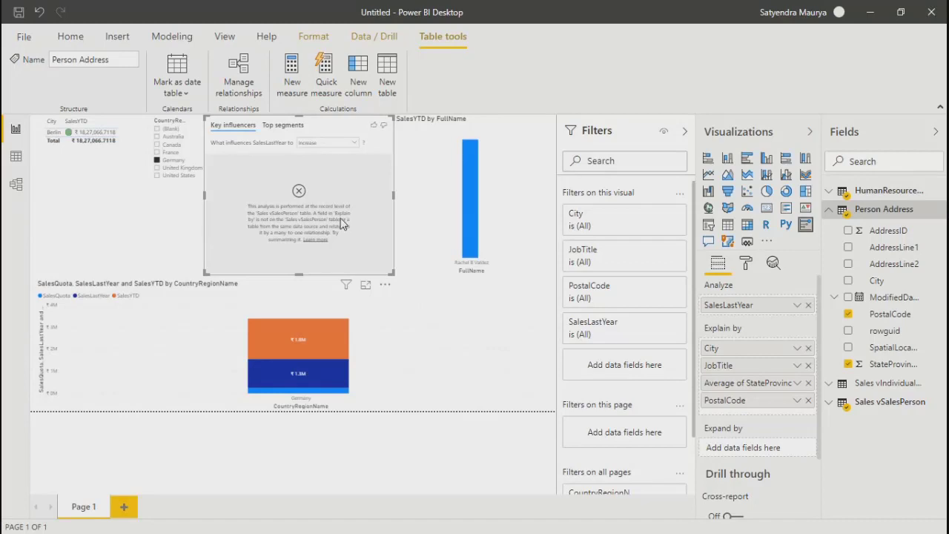
left_click(852, 364)
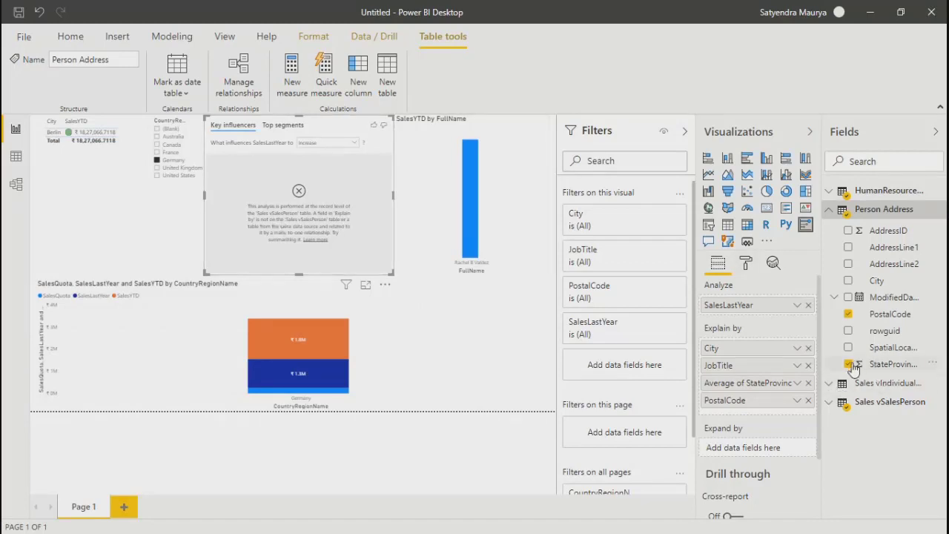
left_click(849, 315)
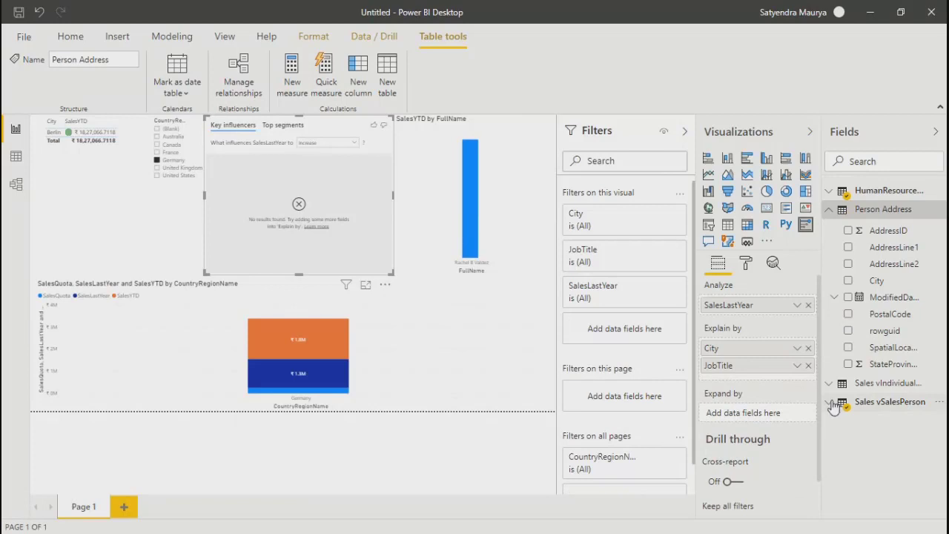
Add City, CountryRegionName, SalesYTD, SalesQuota and StateProvinceName from the Sales vSalesPerson table as Explain by fields of the Key influencers visual
left_click(834, 405)
left_click(848, 474)
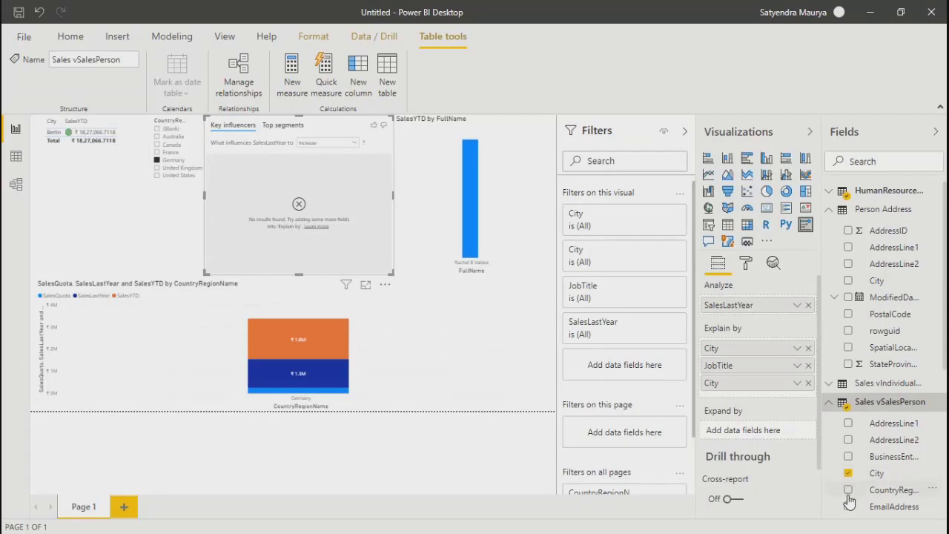
left_click(850, 495)
left_click(849, 491)
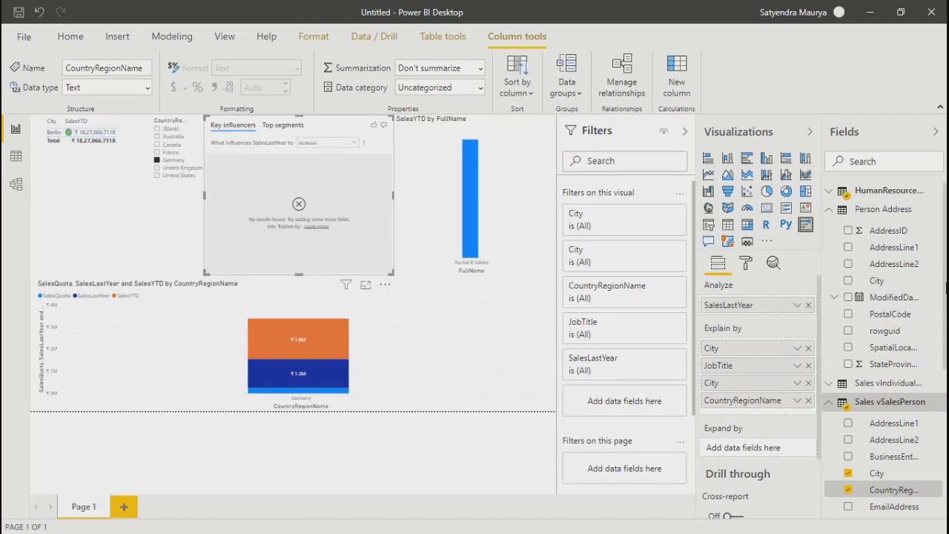
scroll(882, 334, "down", 5)
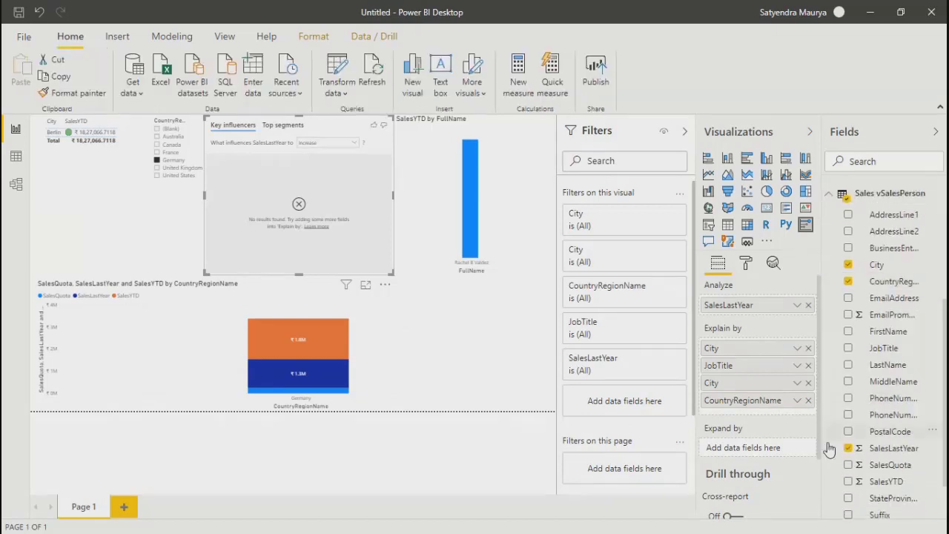
left_click(848, 481)
left_click(849, 465)
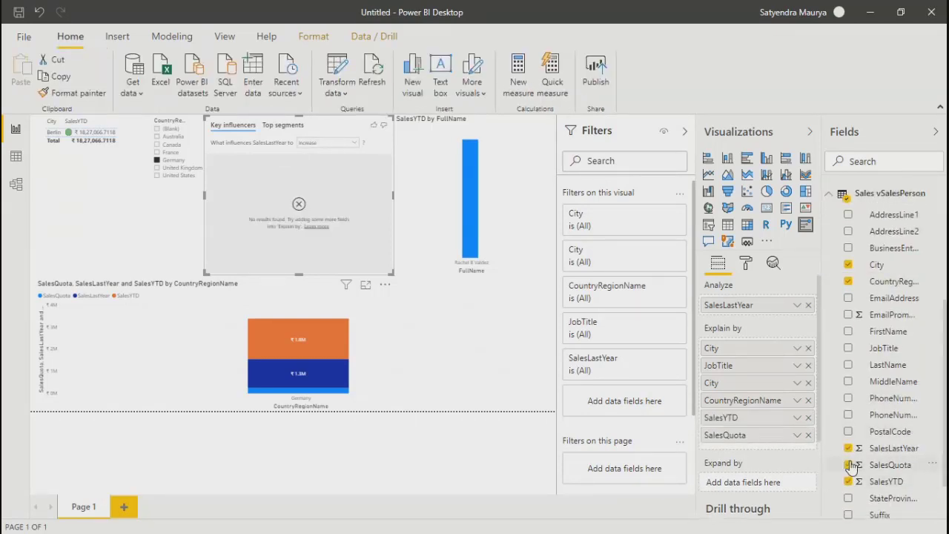
left_click(849, 499)
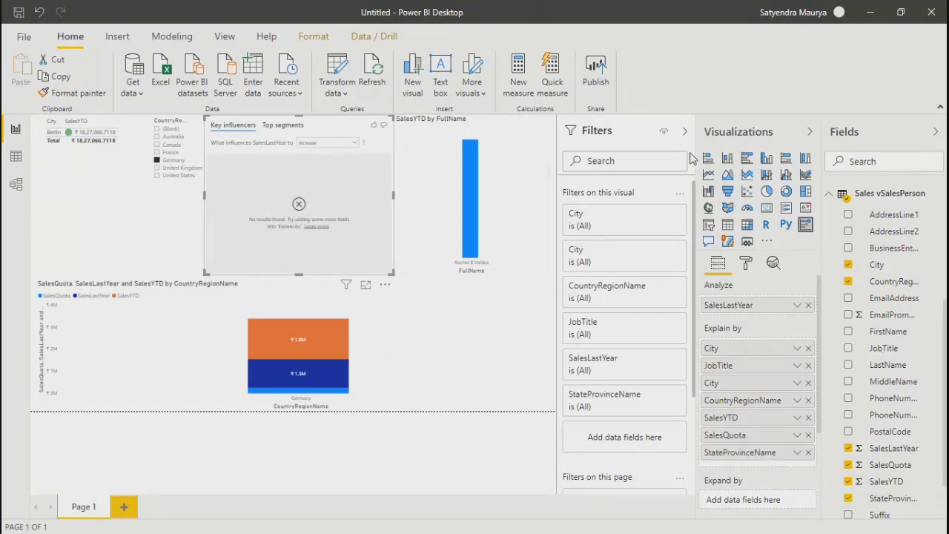
Collapse the Fields, Visualizations and Filters panes to enlarge the report page
left_click(936, 131)
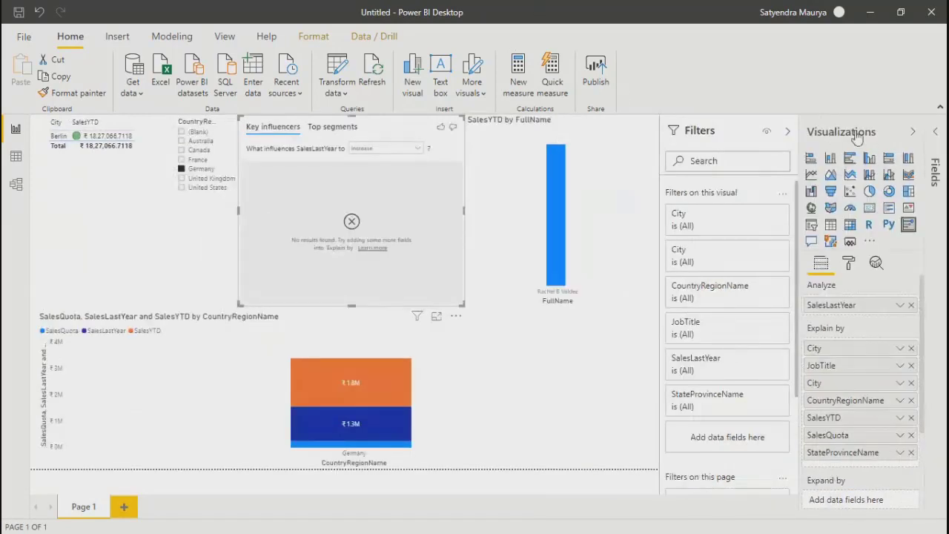
left_click(913, 132)
left_click(890, 133)
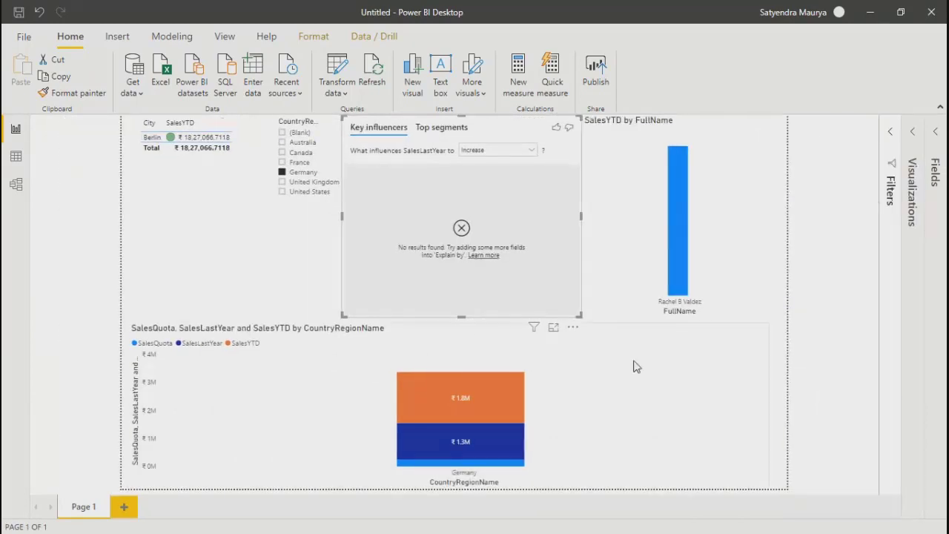
Filter the CountryRegionName slicer by (Blank), and clear its selection so all countries are included
left_click(827, 210)
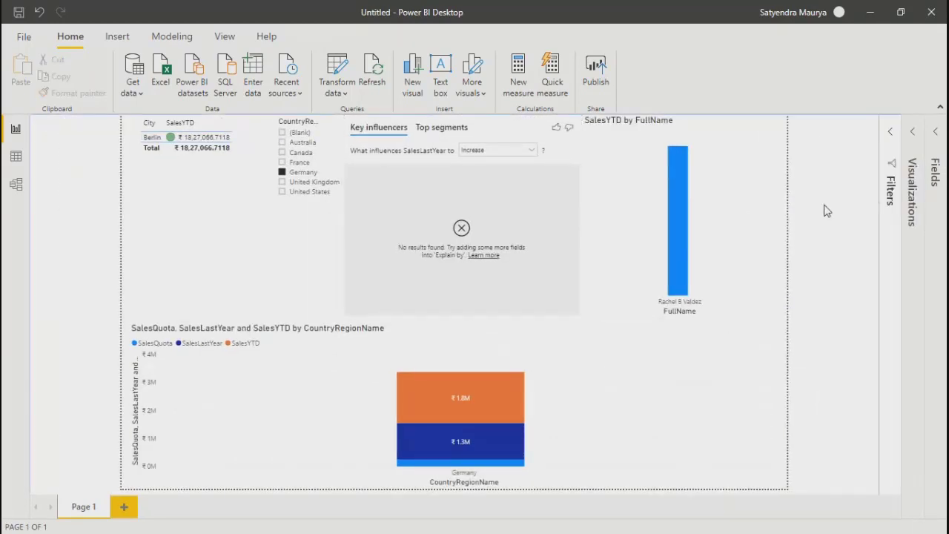
left_click(286, 138)
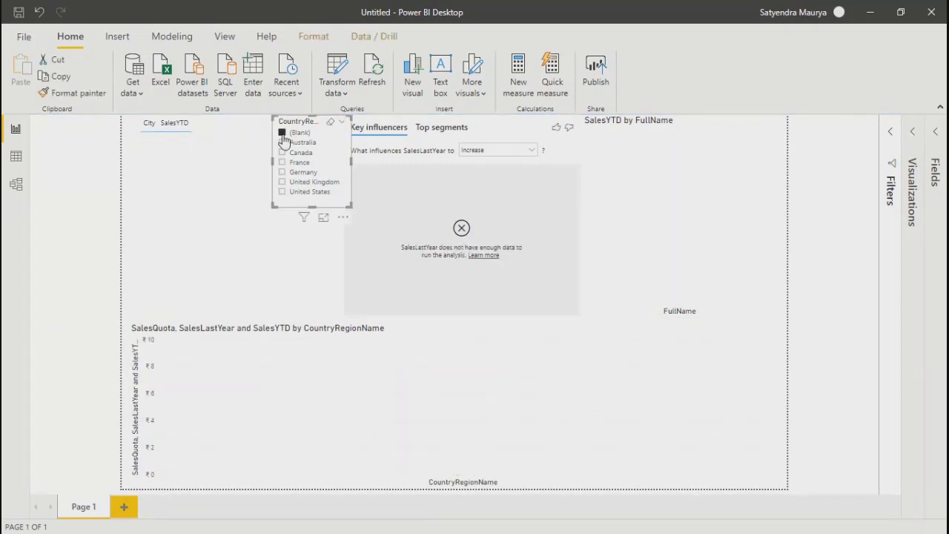
left_click(283, 137)
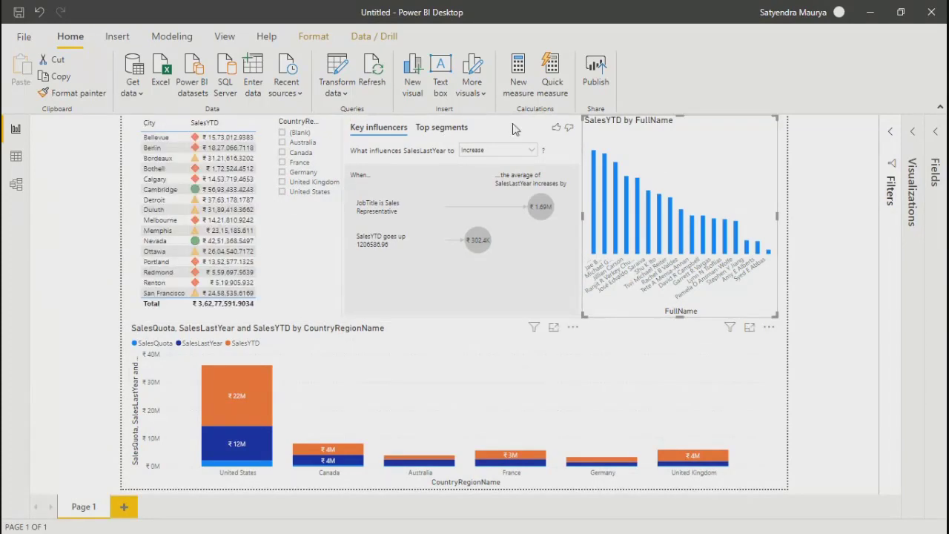
Review the ribbon chart's filters, the Sales vSalesPerson fields and the page filters' sort options, and collapse the panes
left_click(892, 199)
left_click(932, 177)
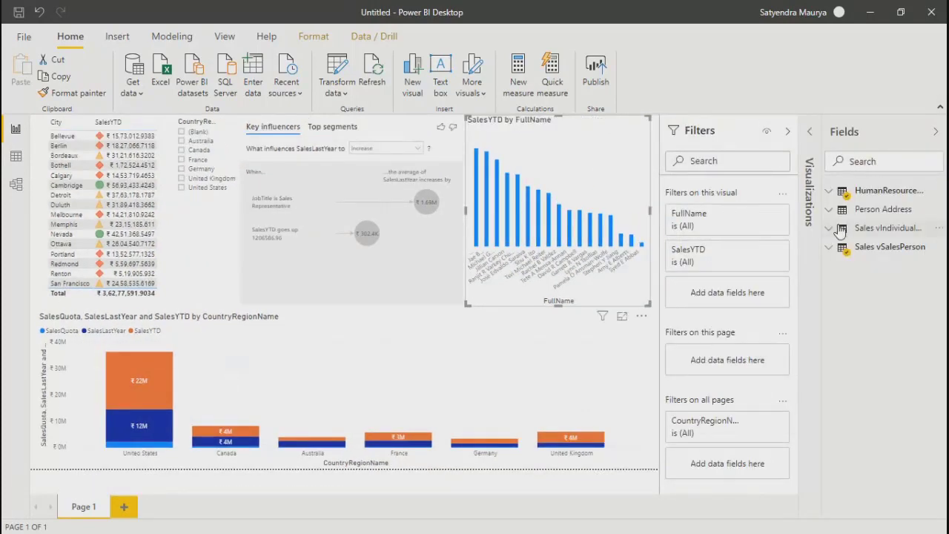
left_click(836, 249)
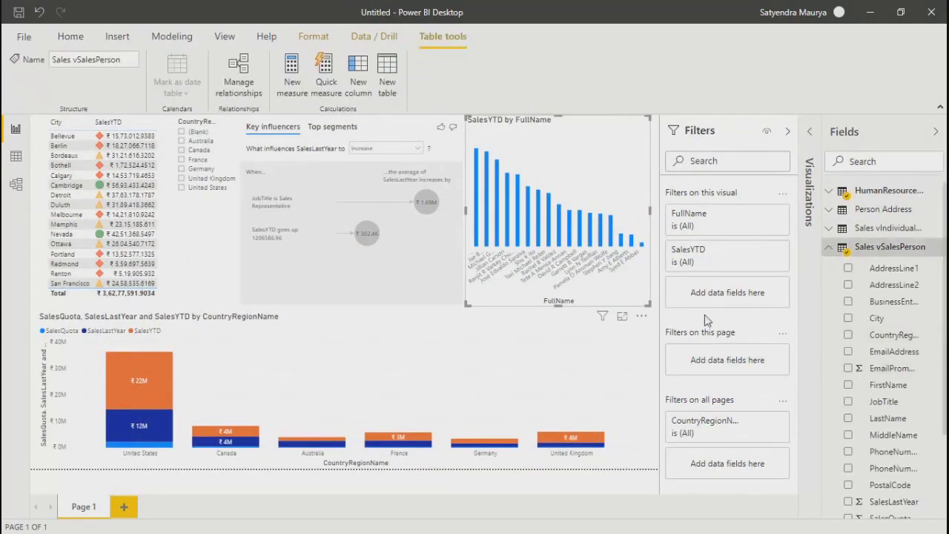
left_click(783, 335)
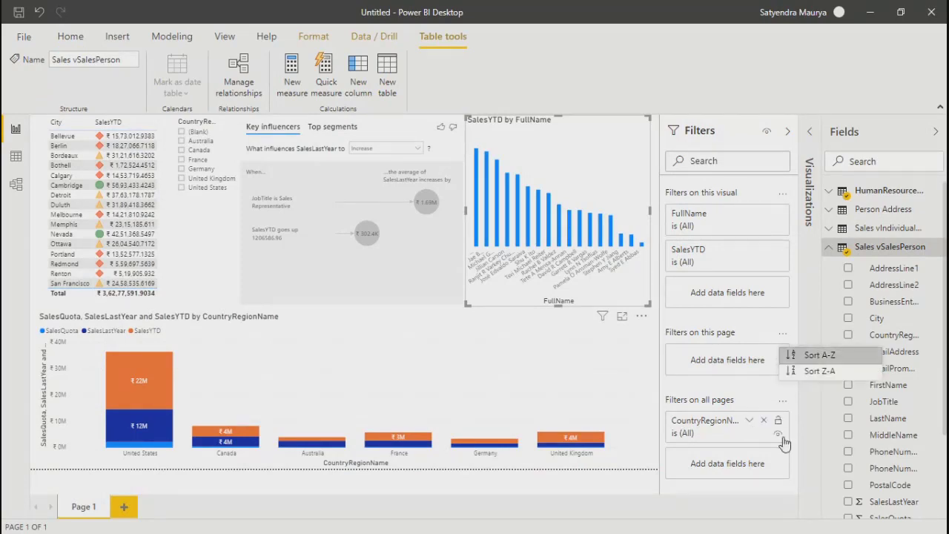
key("Escape")
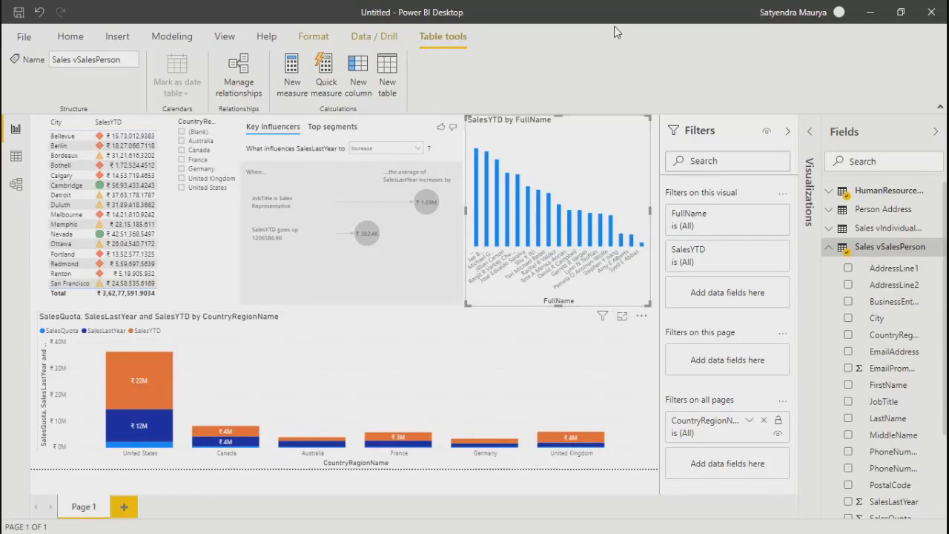
left_click(936, 132)
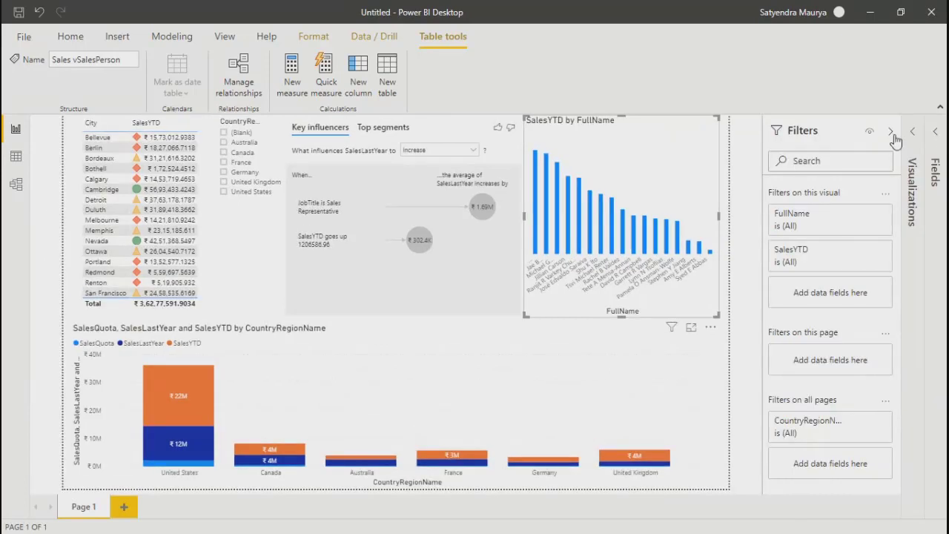
left_click(890, 132)
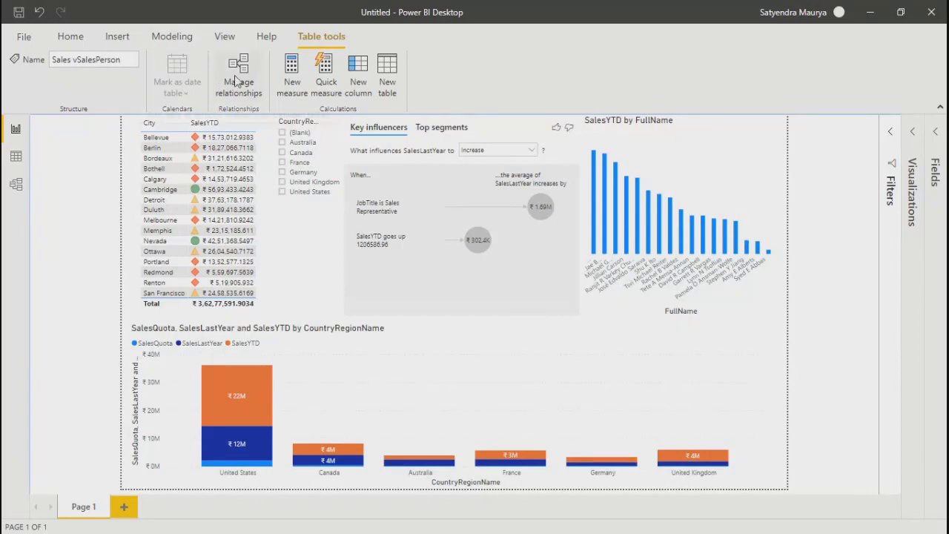
Publish the report to My workspace, saving it as the Power BI file Dome 2
left_click(70, 37)
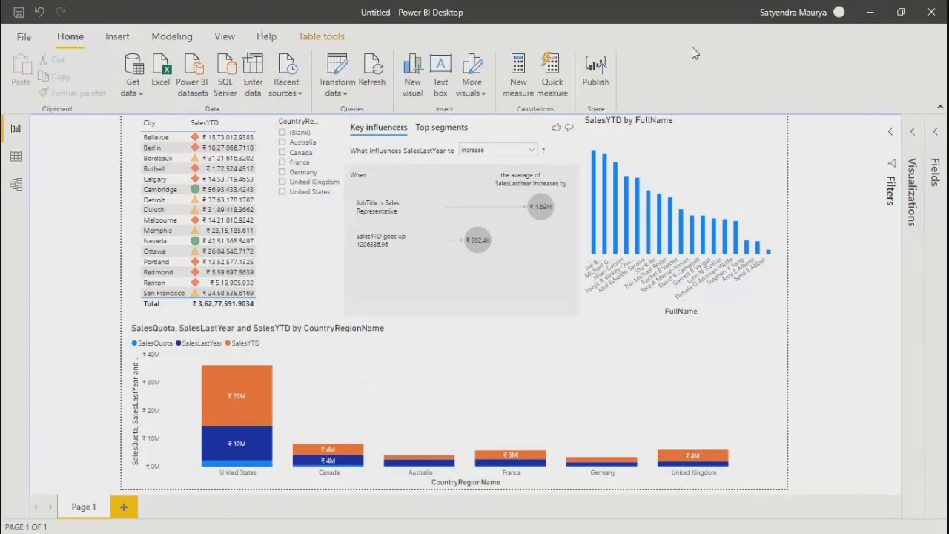
left_click(604, 75)
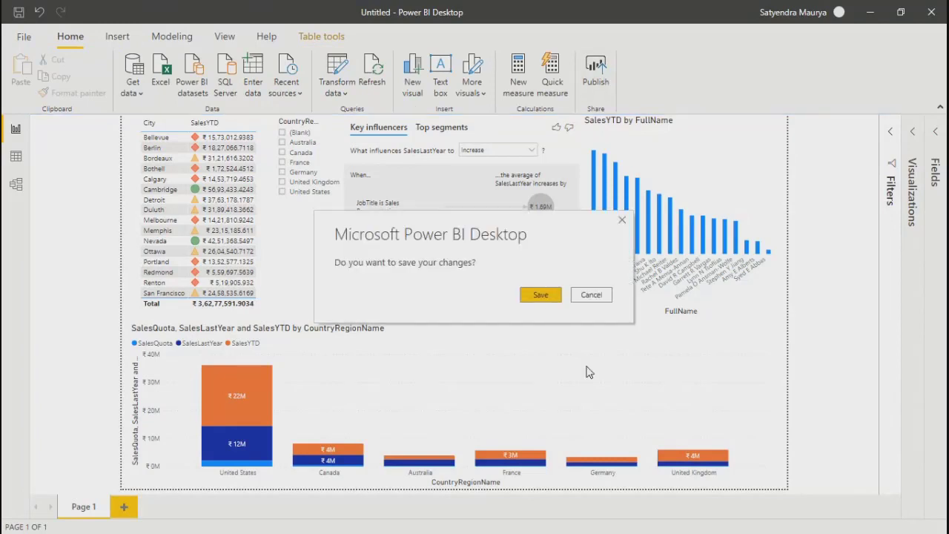
left_click(539, 294)
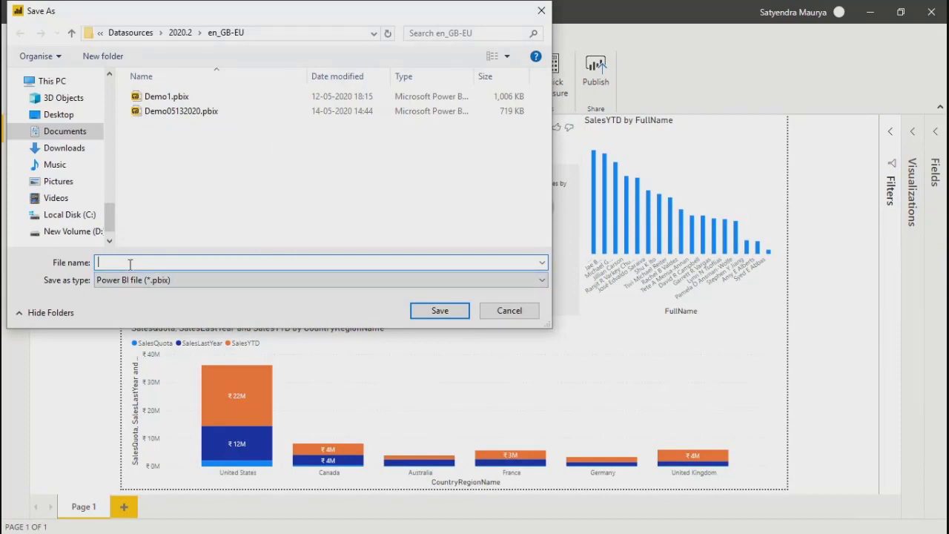
type("Dome 2")
left_click(440, 311)
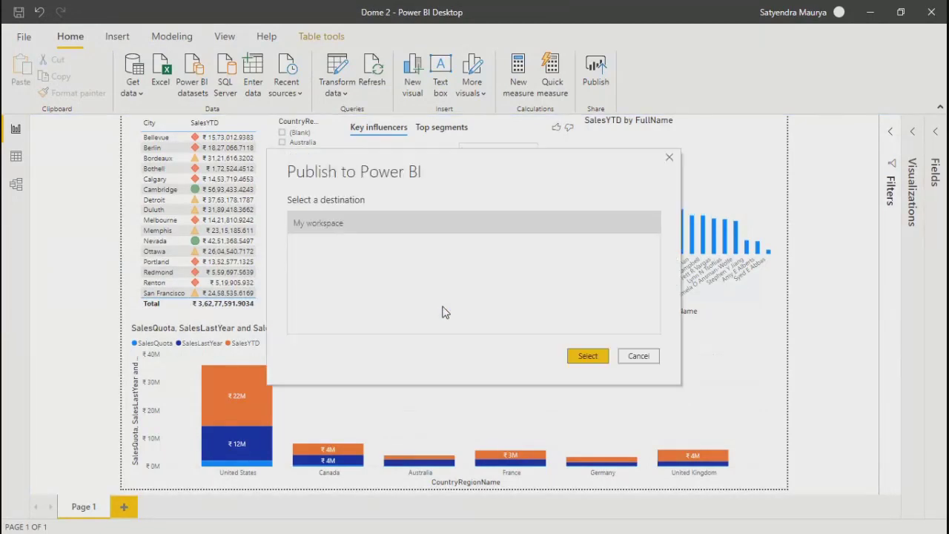
left_click(574, 360)
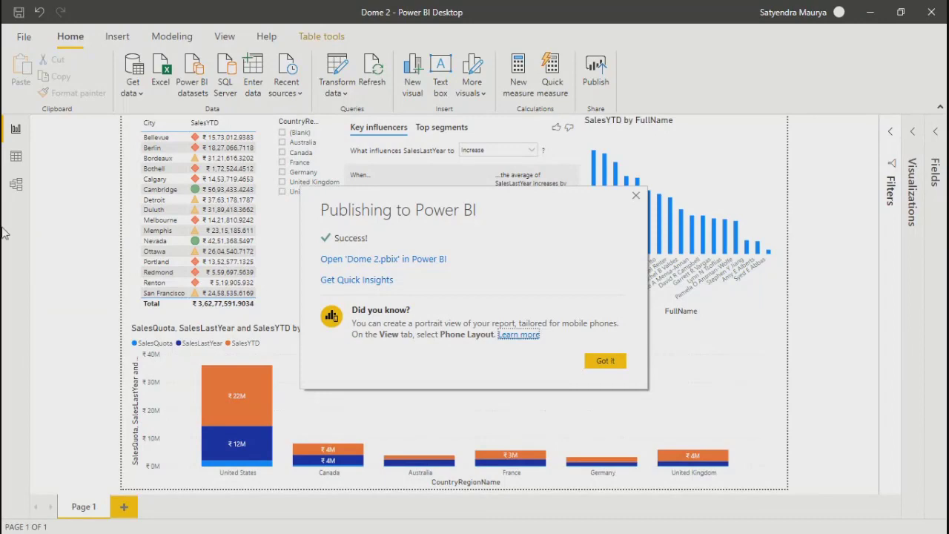
Open the published Dome 2 report in the Power BI service, and open the Dome 2 dataset from My workspace
left_click(395, 261)
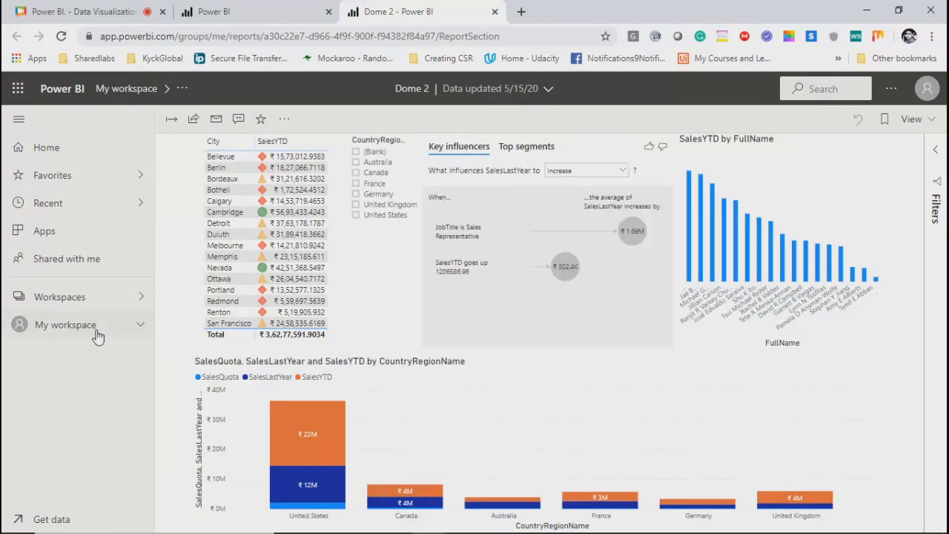
left_click(140, 328)
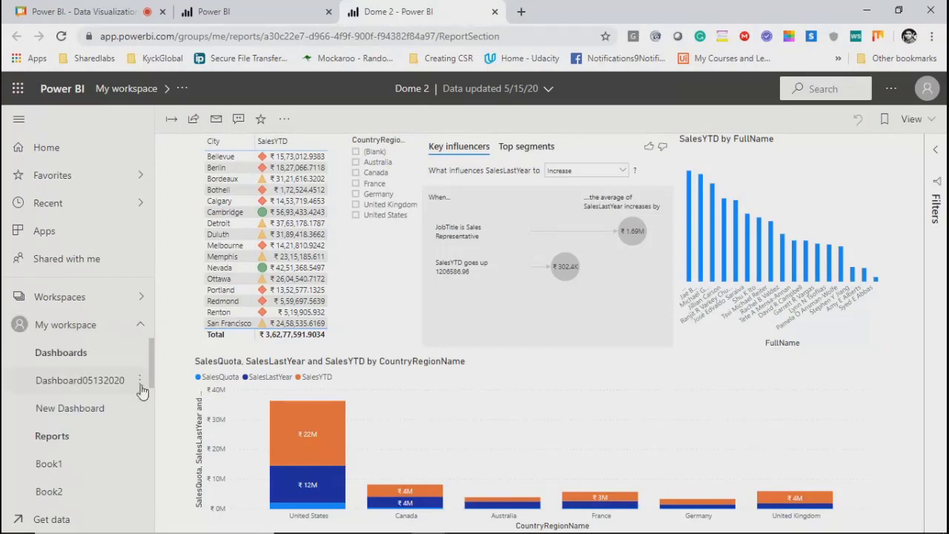
left_click_drag(150, 378, 152, 429)
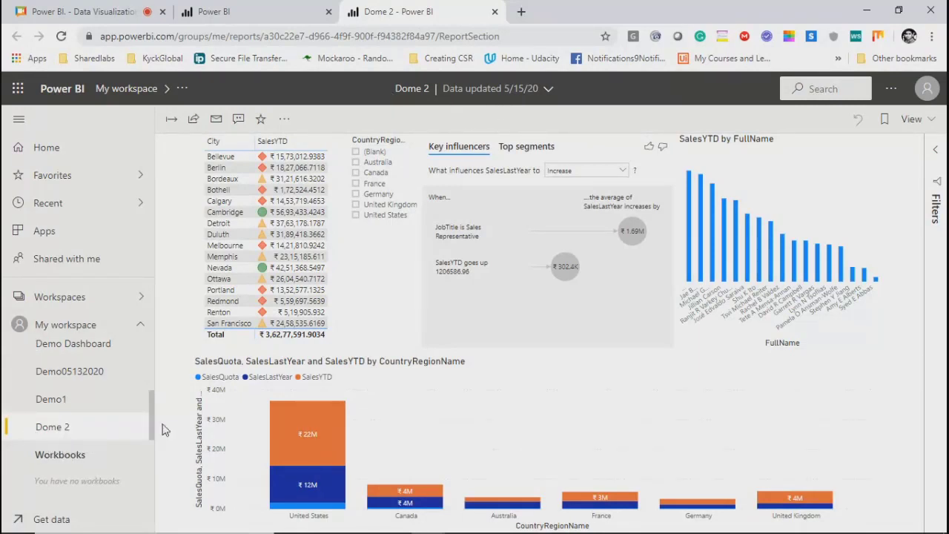
left_click_drag(149, 435, 165, 354)
left_click_drag(166, 394, 154, 498)
left_click(47, 466)
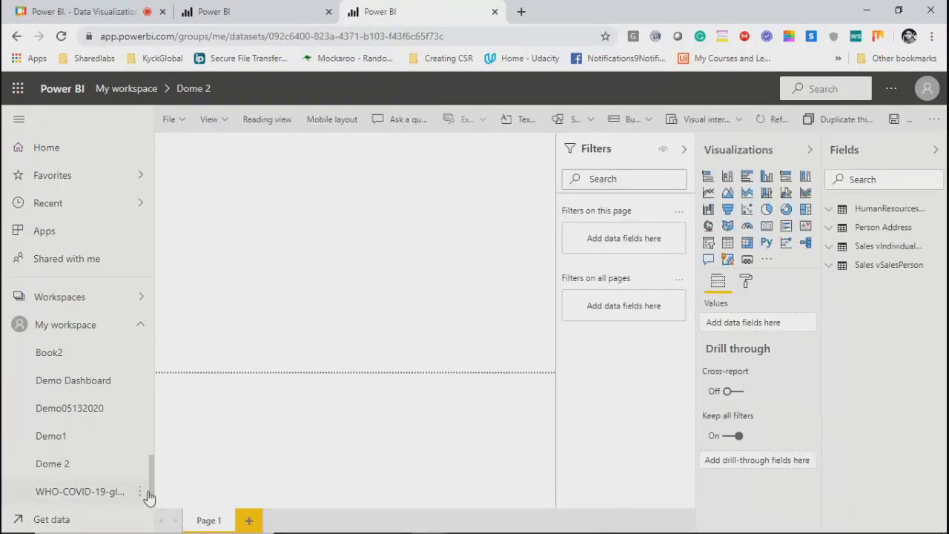
Look through the My workspace datasets, its content list and the Get Data page, and return to the Dome 2 dataset
left_click_drag(150, 492, 150, 479)
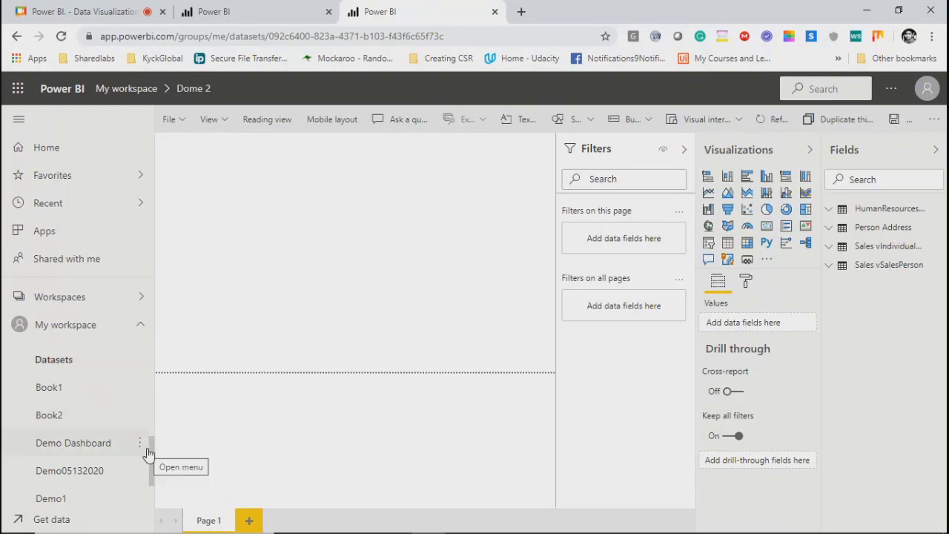
left_click_drag(149, 445, 151, 468)
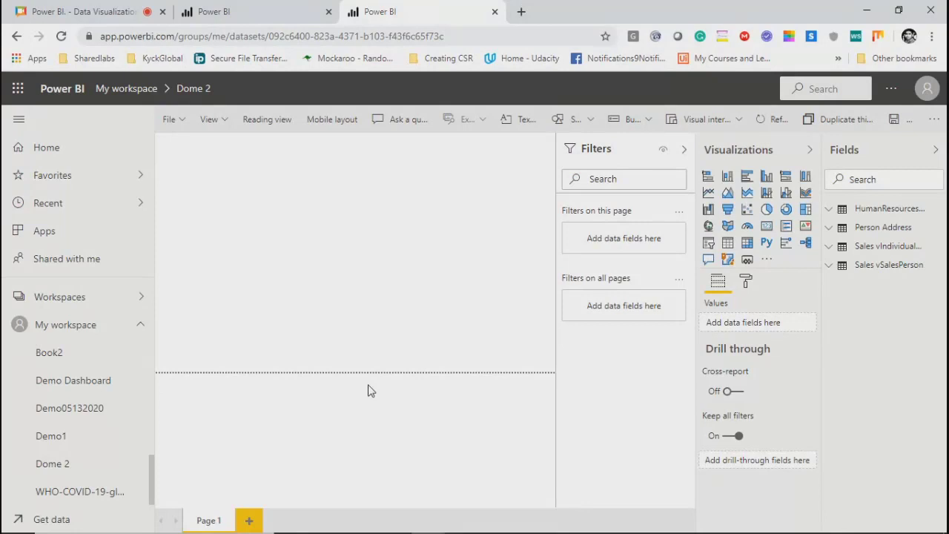
left_click(121, 90)
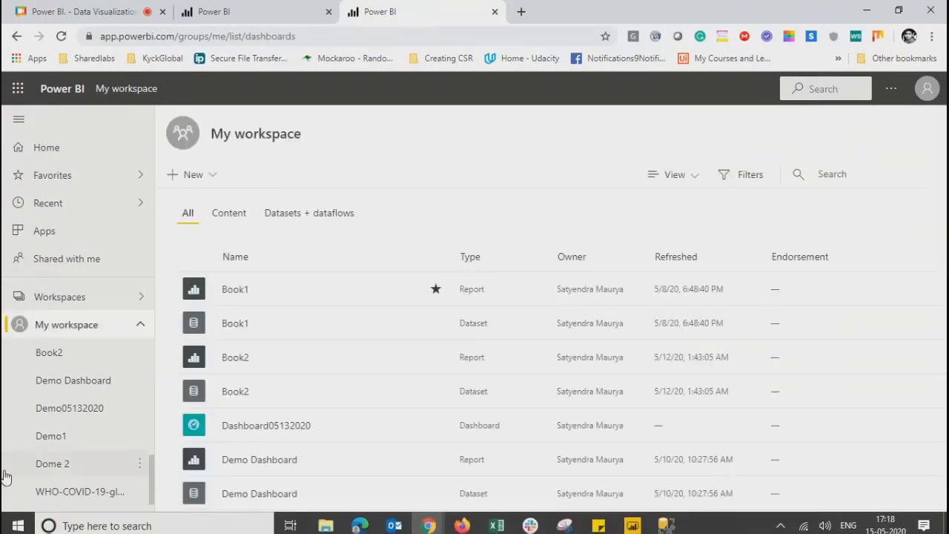
left_click(46, 523)
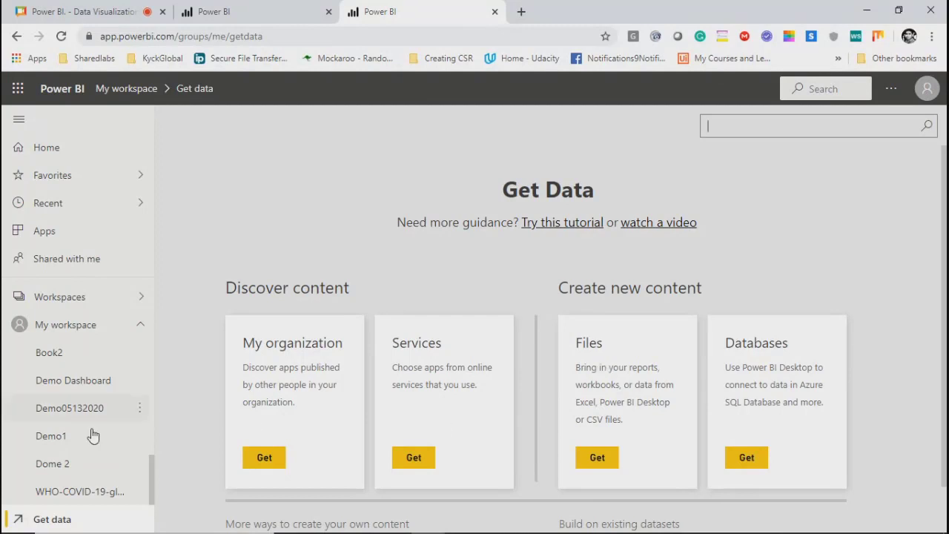
left_click(54, 468)
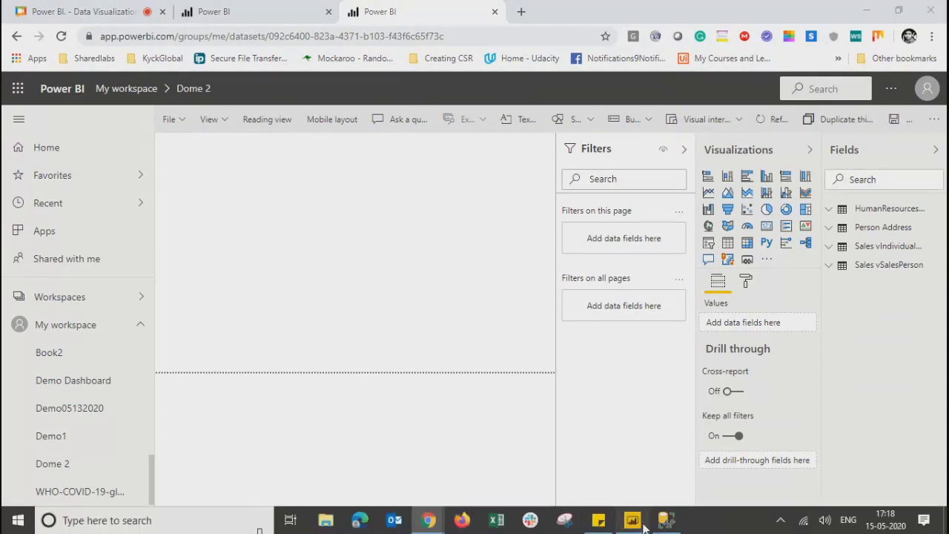
Switch to Power BI Desktop, dismiss the publishing dialog and minimize the window to return to the browser
left_click(636, 523)
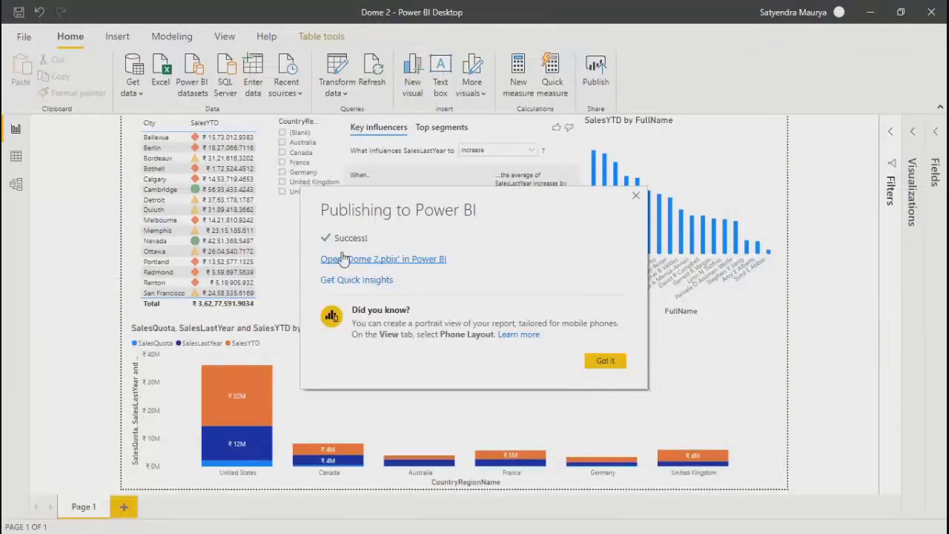
left_click(637, 196)
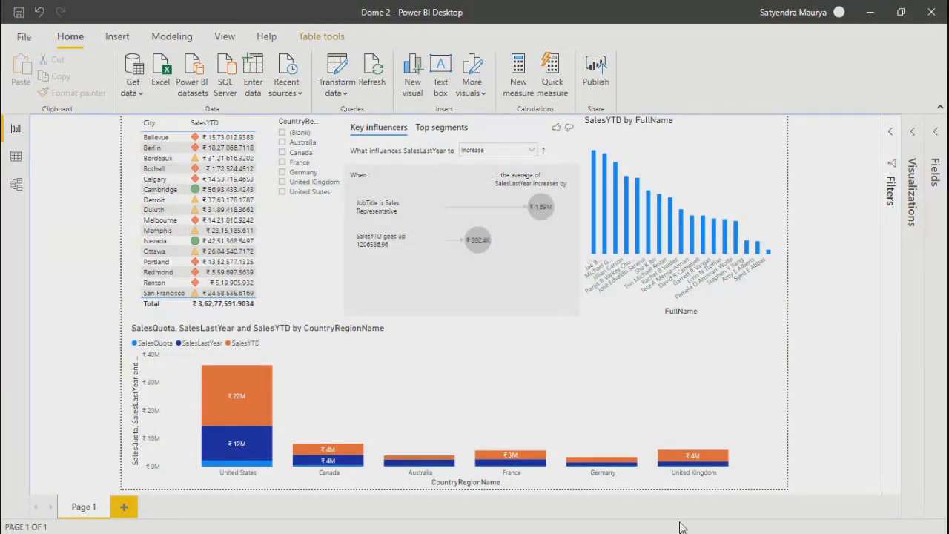
left_click(869, 8)
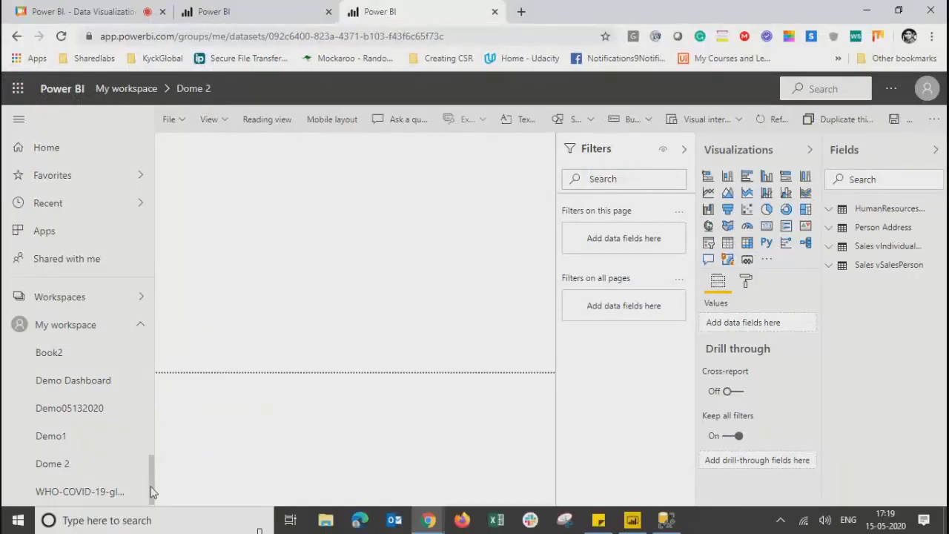
Open Get Data in the Power BI service and display the database sources for creating new content
left_click(51, 526)
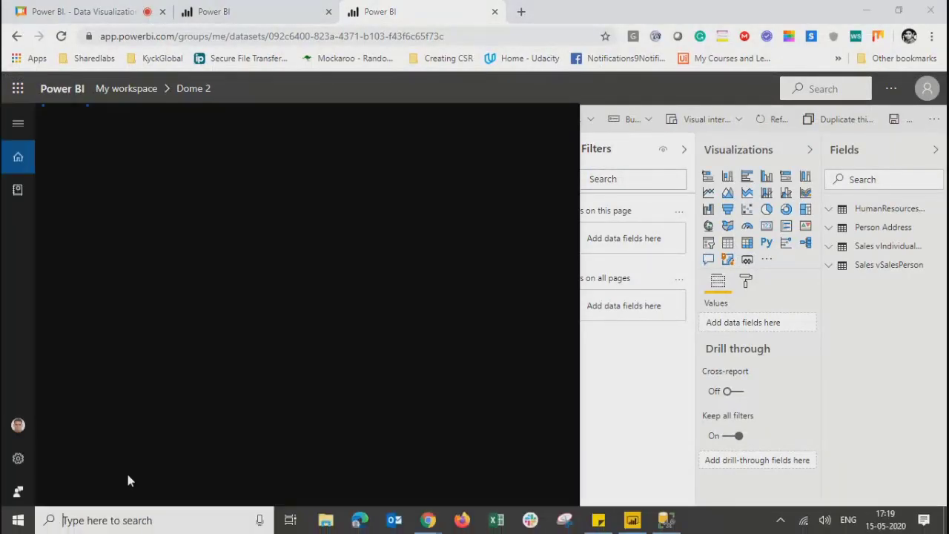
key("Escape")
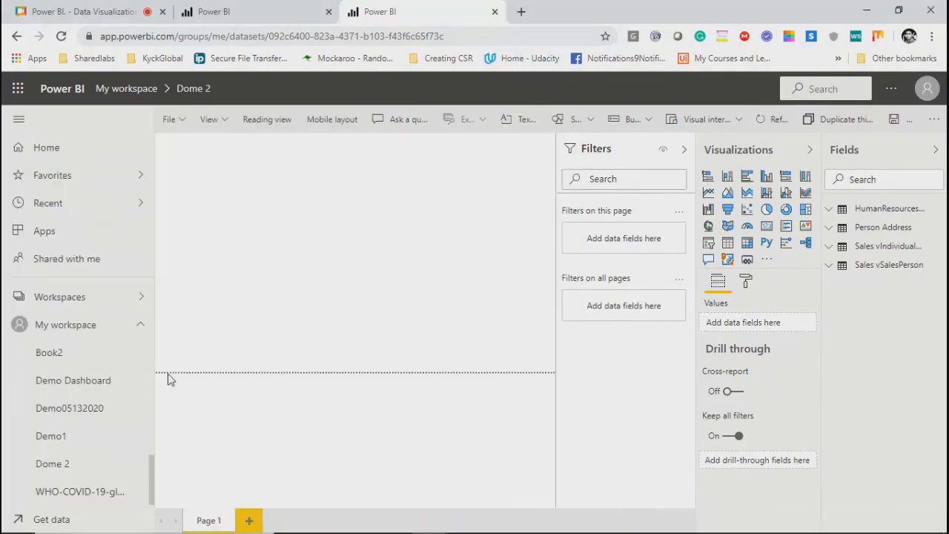
left_click(58, 525)
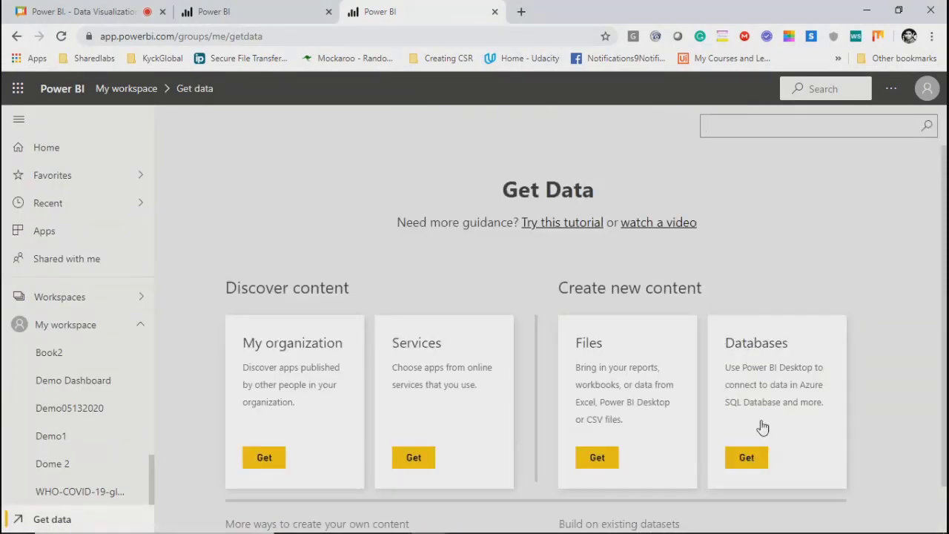
left_click(748, 458)
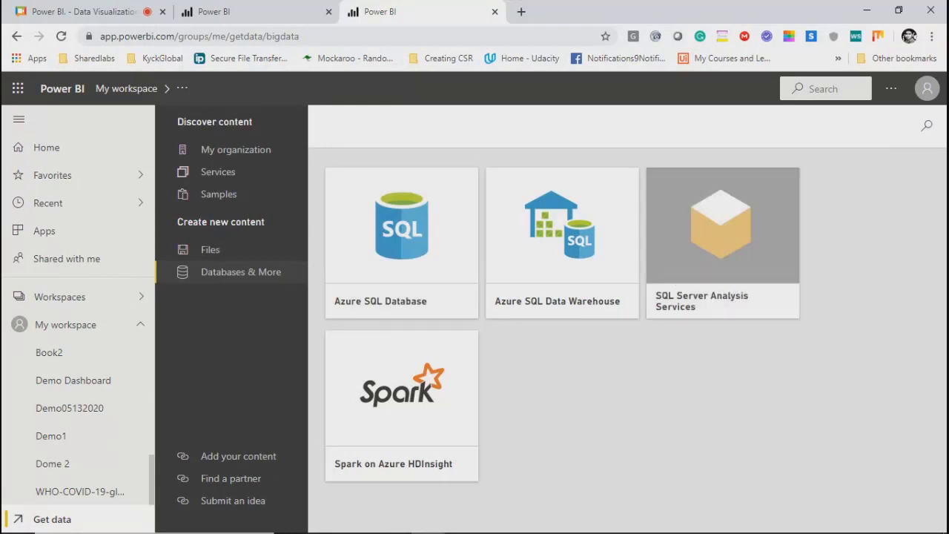
Look through the My organization content and the other apps list in AppSource, and close the AppSource window
mouse_move(260, 530)
left_click(244, 152)
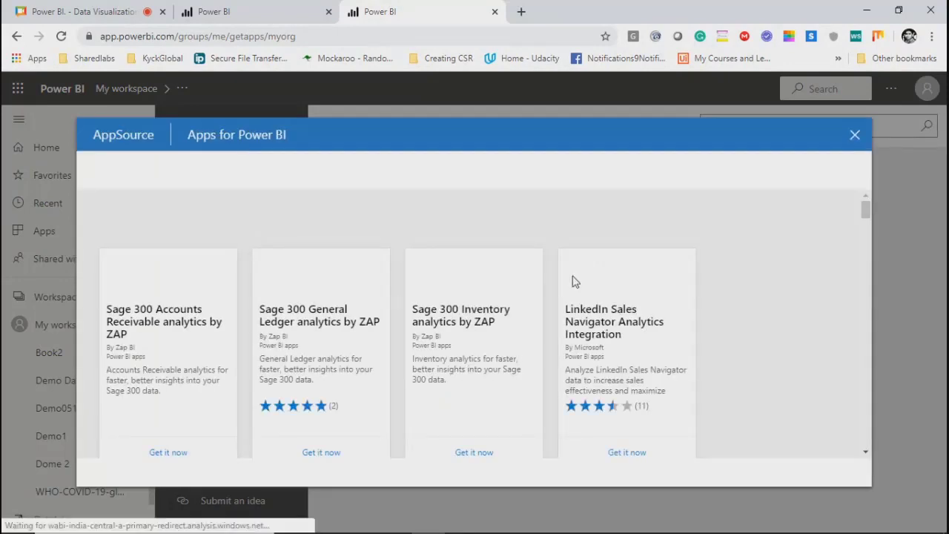
left_click(189, 172)
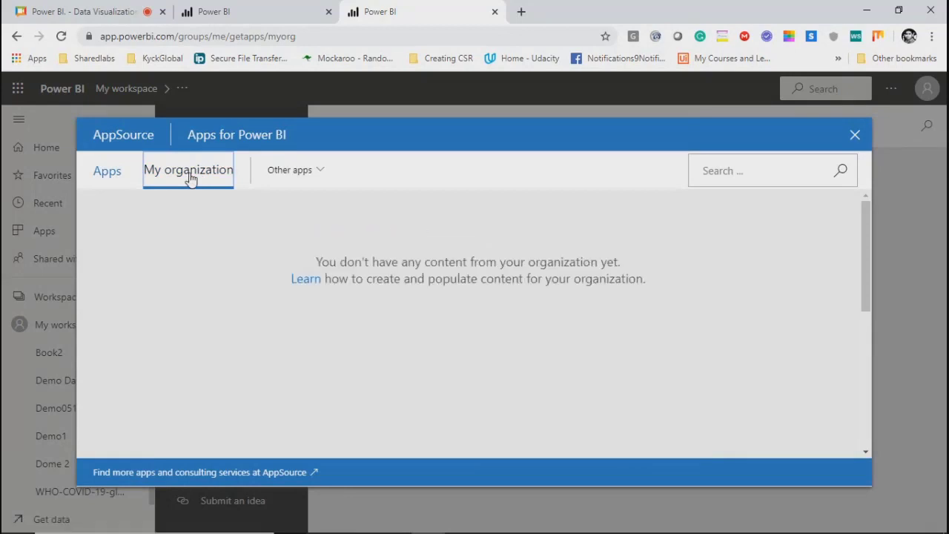
left_click(303, 169)
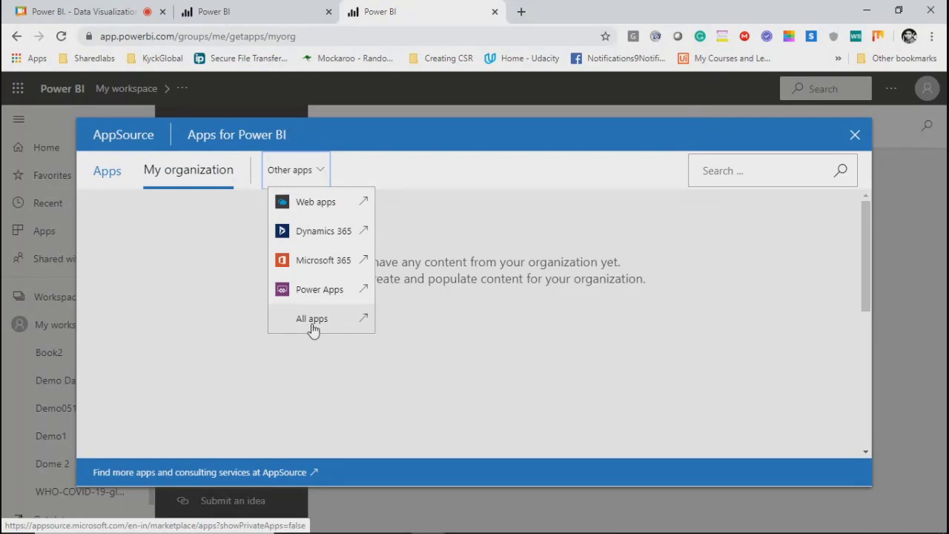
left_click(111, 204)
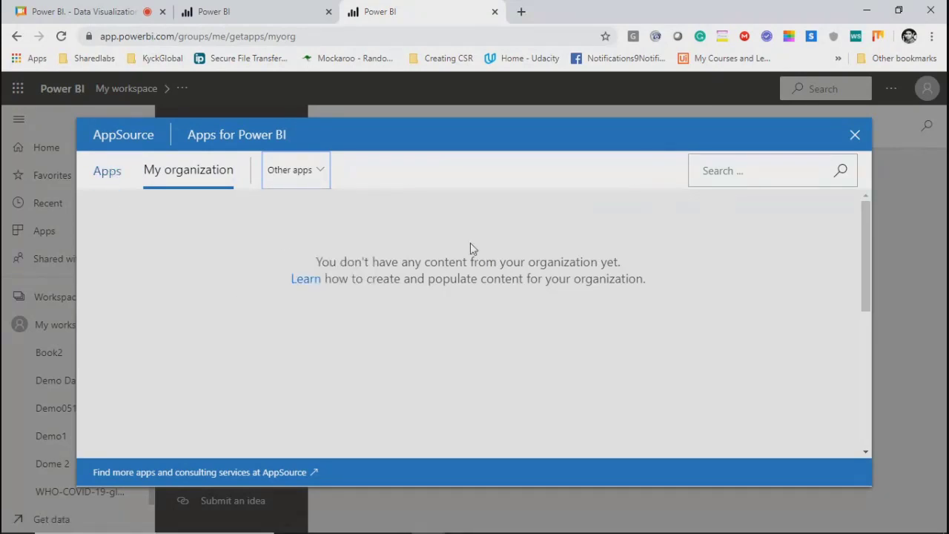
left_click(158, 161)
left_click(855, 138)
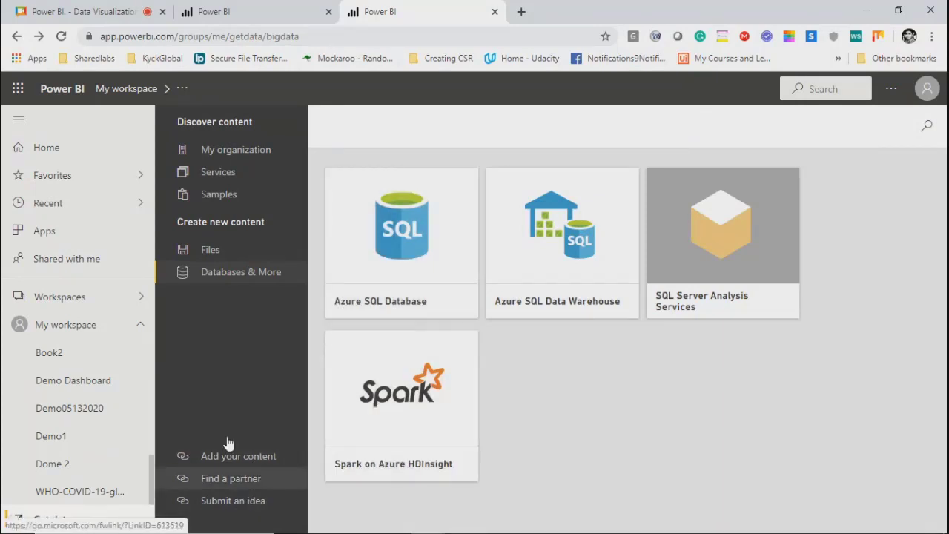
Review the file sources and the Azure SQL Database description among the database sources, and close the description
left_click(198, 253)
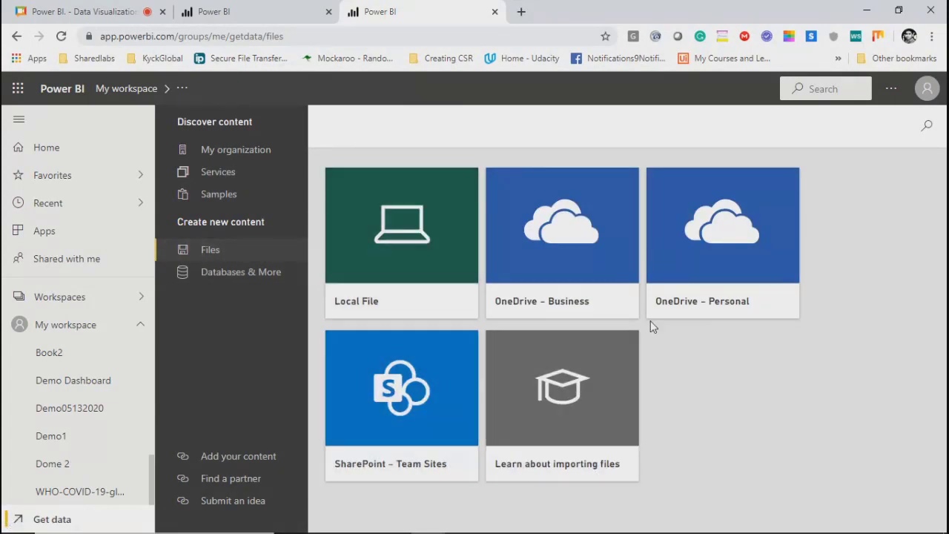
left_click(226, 274)
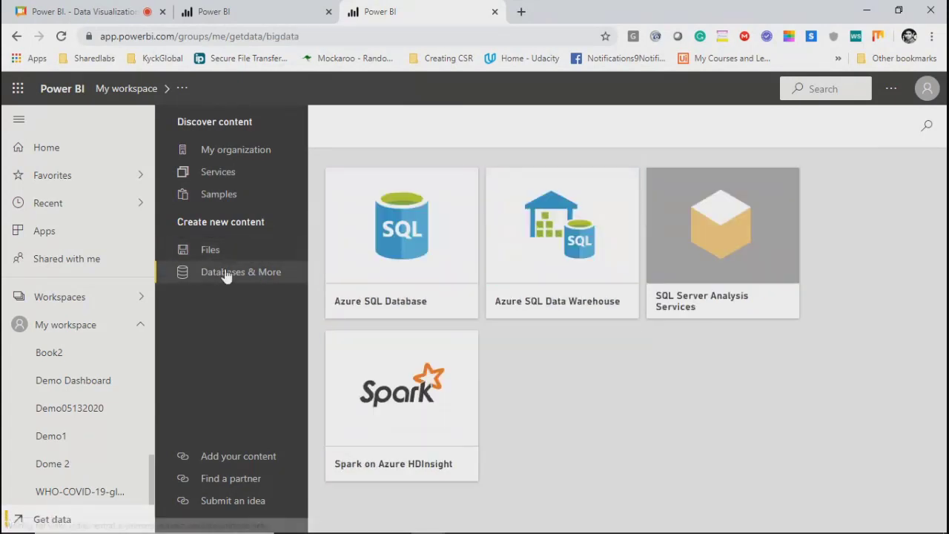
left_click(418, 252)
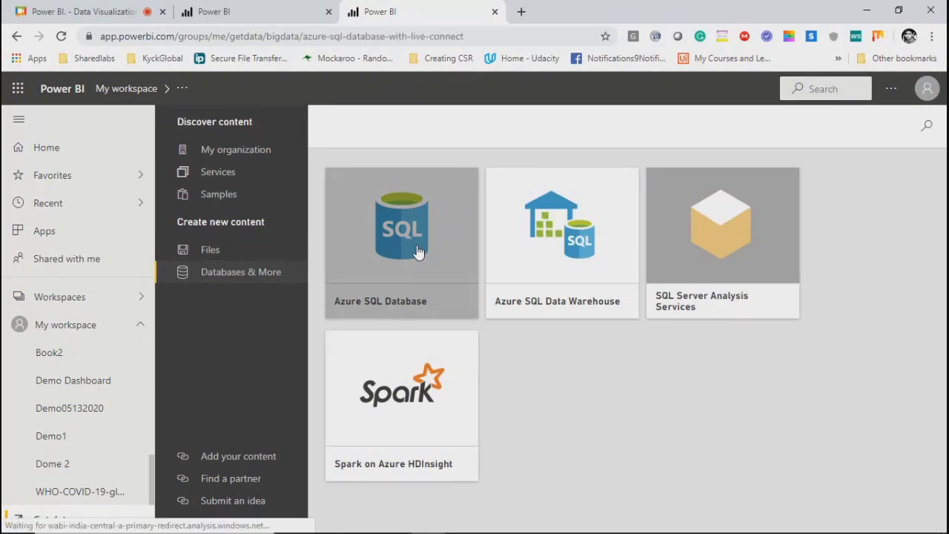
scroll(944, 286, "down", 3)
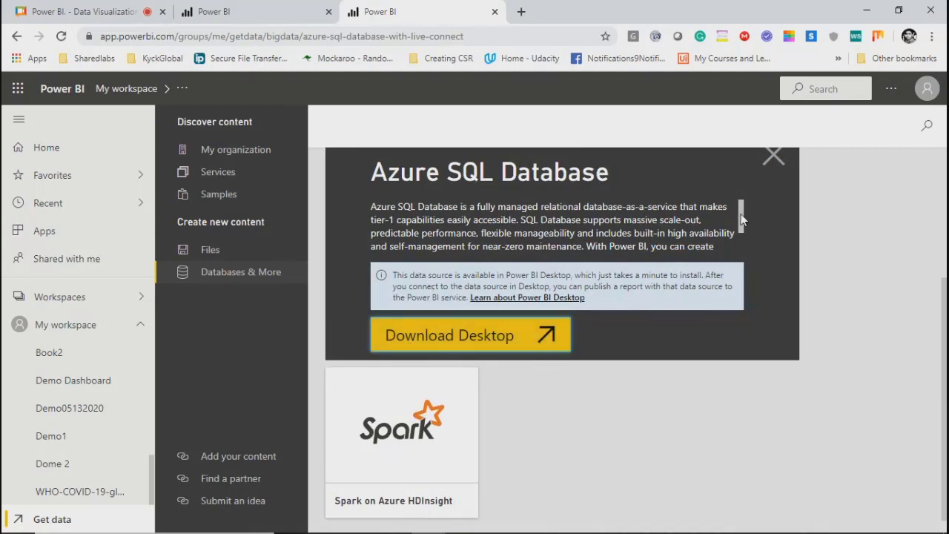
mouse_move(741, 214)
left_mouse_down()
mouse_move(742, 224)
mouse_move(749, 204)
left_mouse_up()
left_click(774, 156)
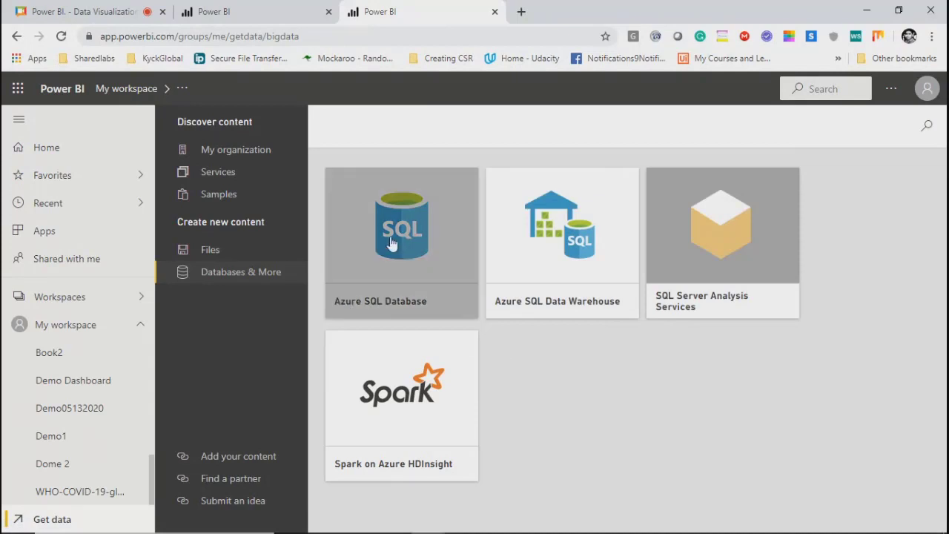
Search the AppSource apps for Power BI for data, and replace the search term with sql
left_click(235, 156)
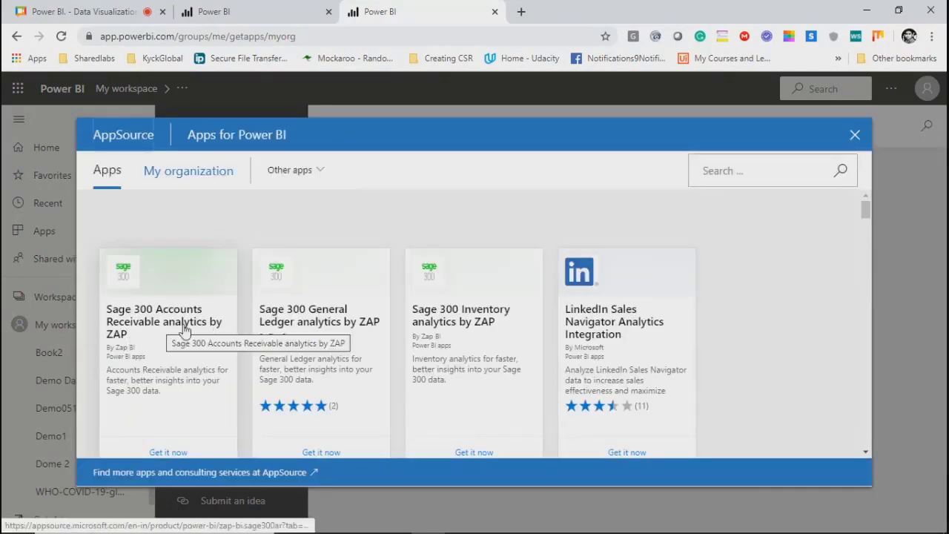
left_click(800, 171)
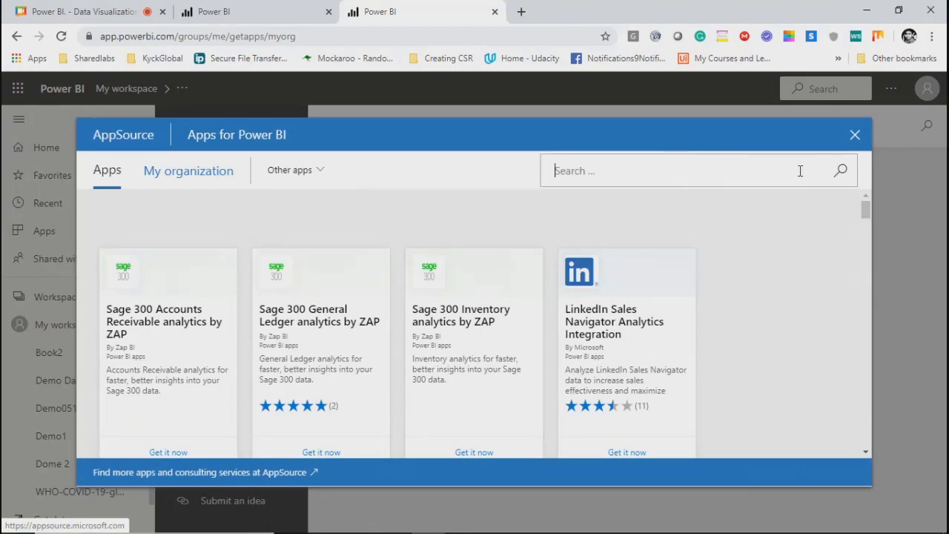
type("data")
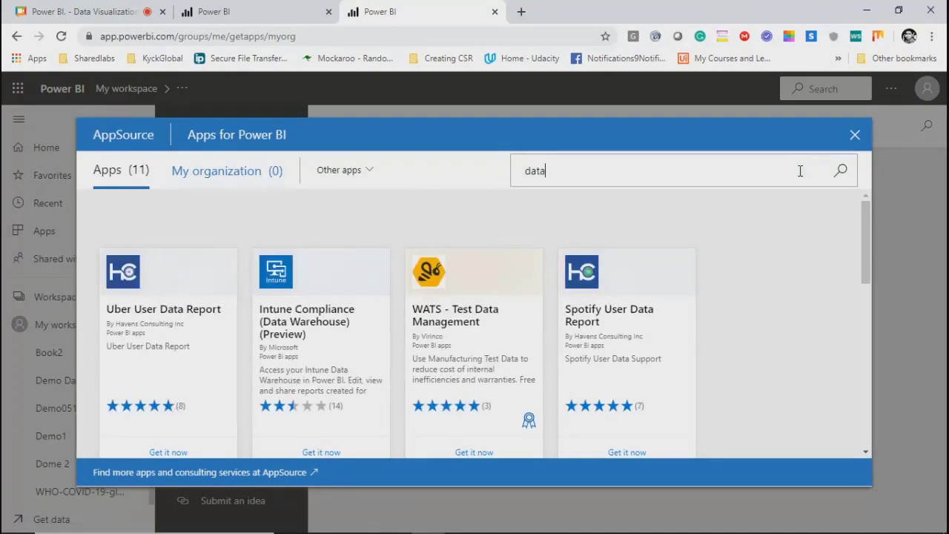
key("BackSpace")
key("BackSpace")
key("BackSpace")
key("BackSpace")
type("sql")
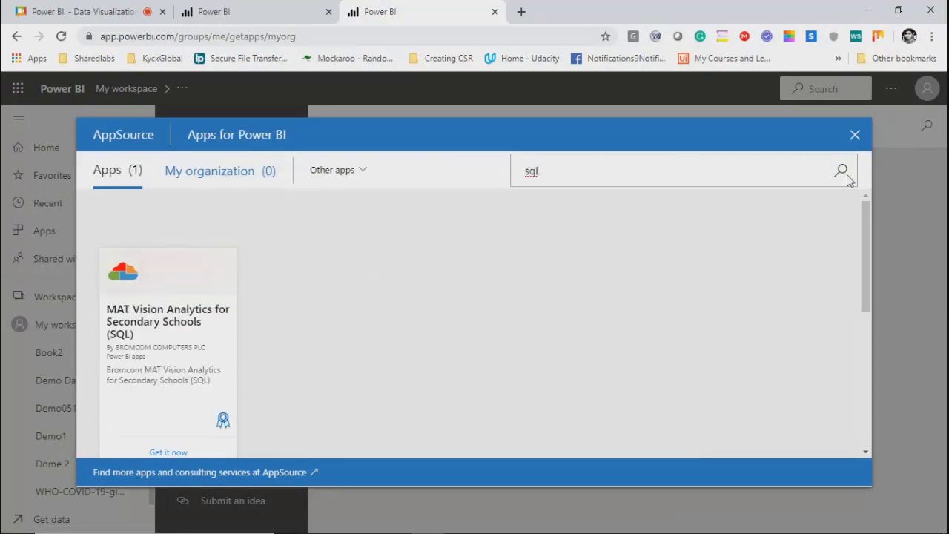
Look through the sql search results and the other apps list in AppSource, and close the AppSource window
scroll(441, 349, "down", 5)
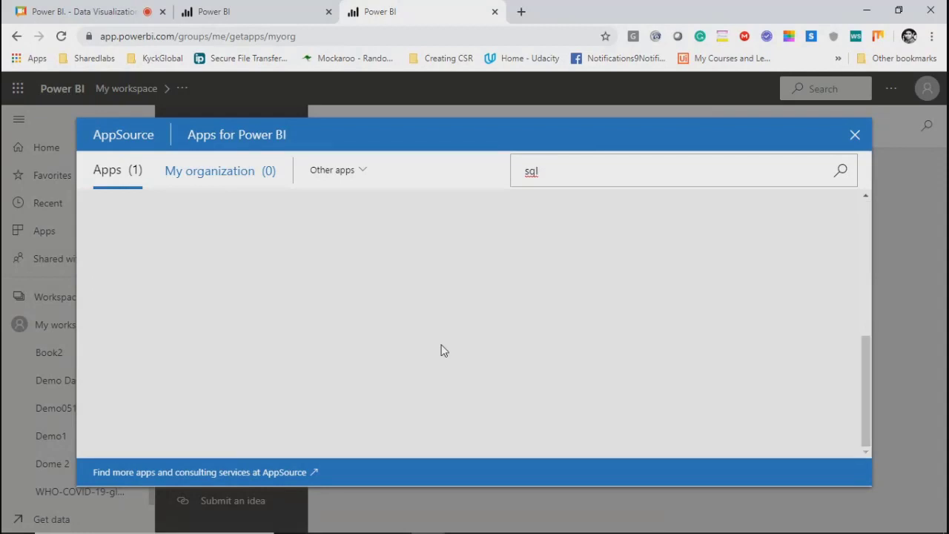
scroll(442, 350, "up", 5)
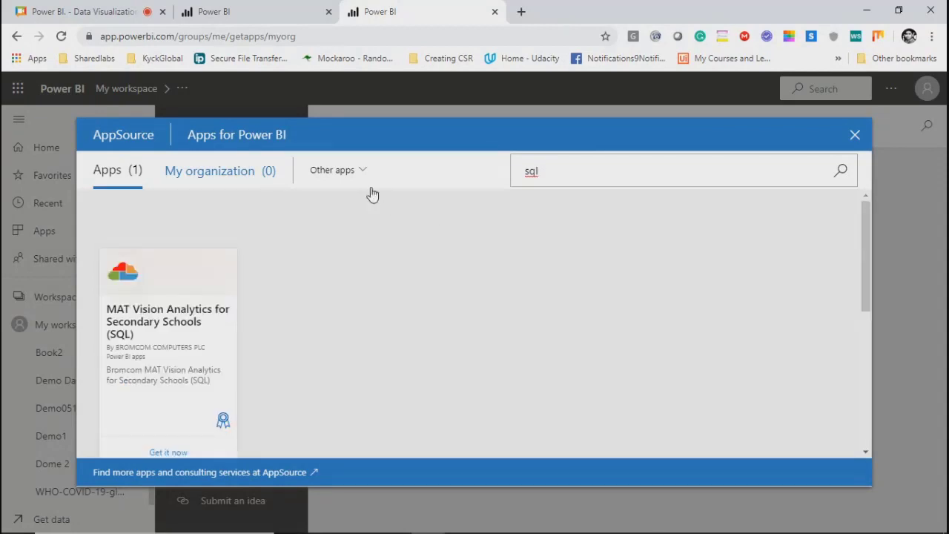
left_click(347, 170)
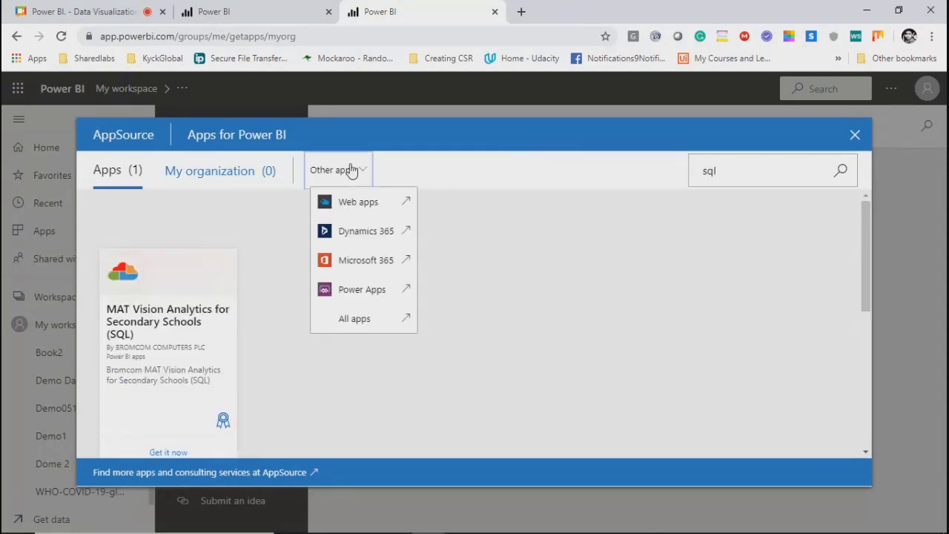
left_click(856, 139)
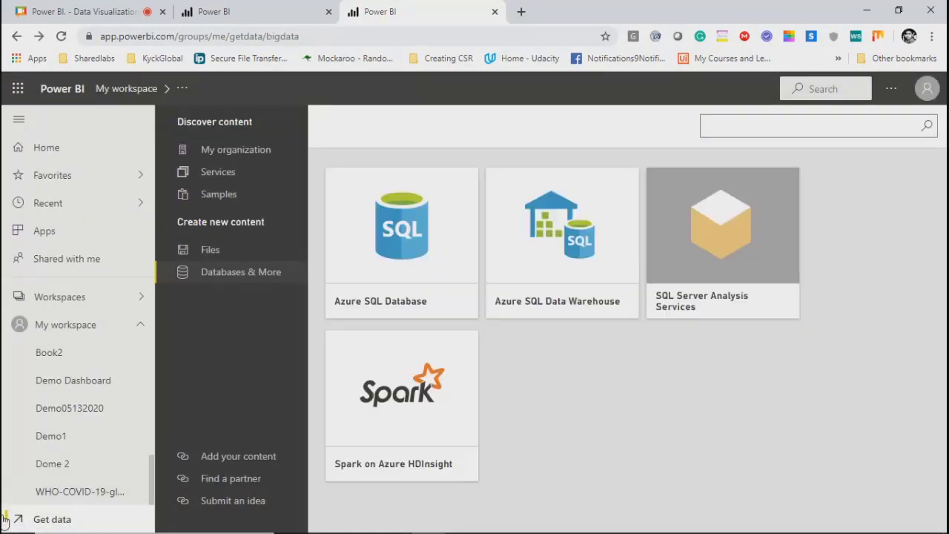
Return to the Get Data page and review its options for discovering content, creating new content and building on existing datasets
left_click(11, 519)
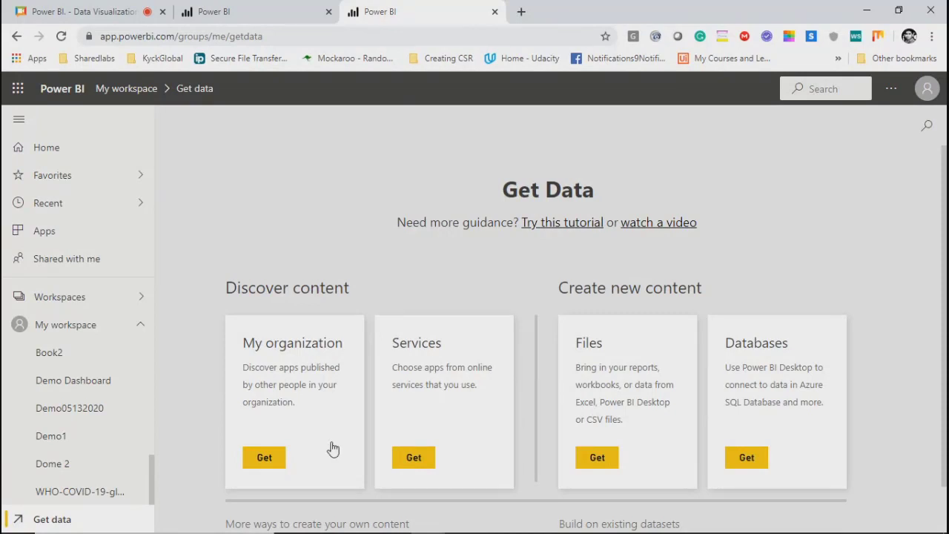
scroll(940, 393, "down", 1)
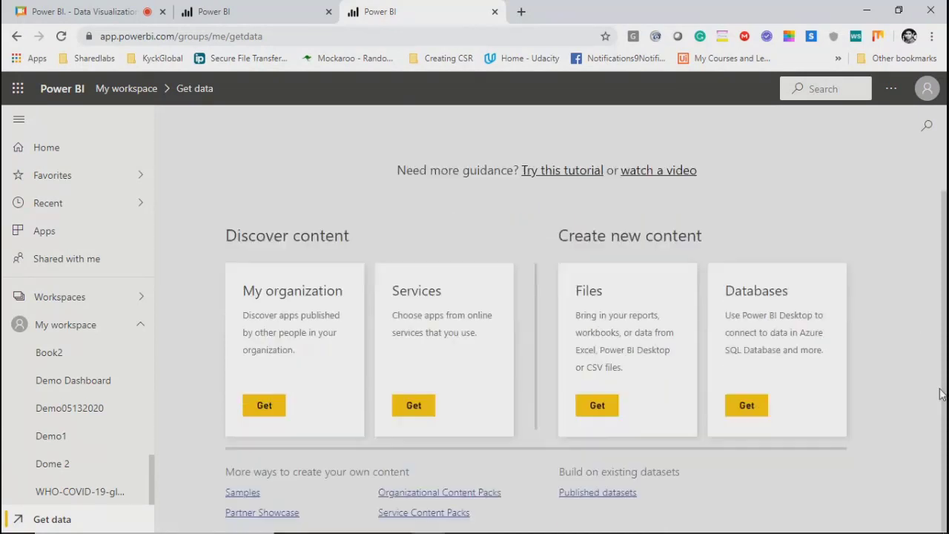
scroll(940, 393, "up", 1)
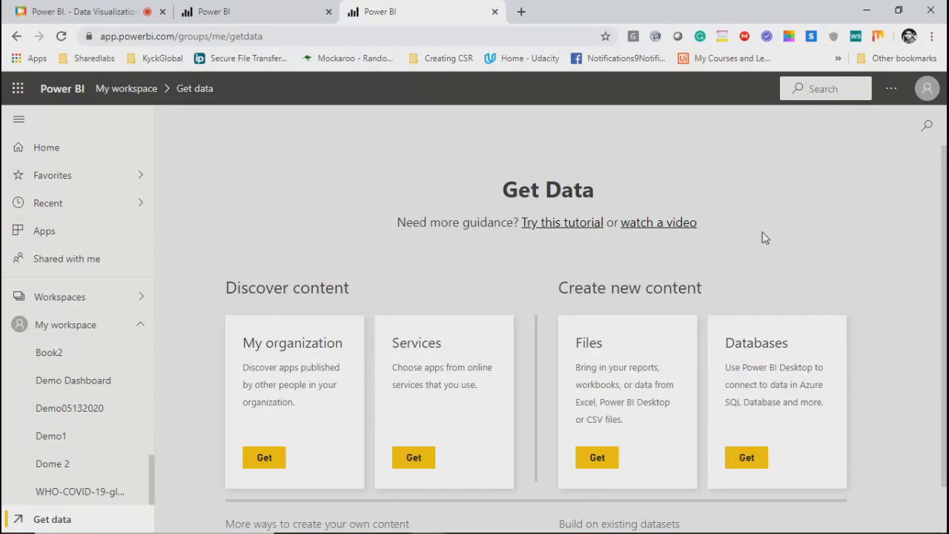
scroll(767, 239, "down", 1)
scroll(765, 242, "up", 1)
Open the Dome 2 dataset and switch to the published Dome 2 report in My workspace
left_click(48, 468)
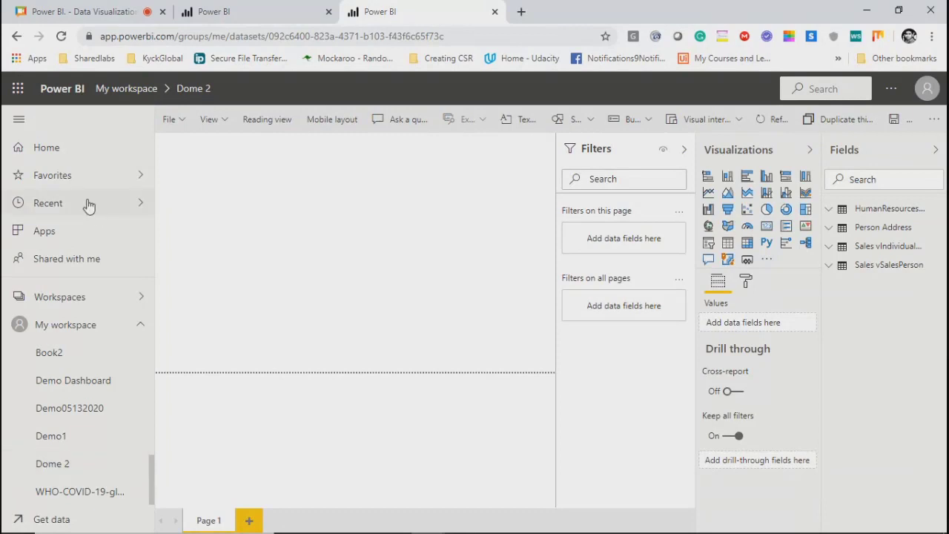
left_click_drag(151, 478, 150, 418)
left_click(72, 417)
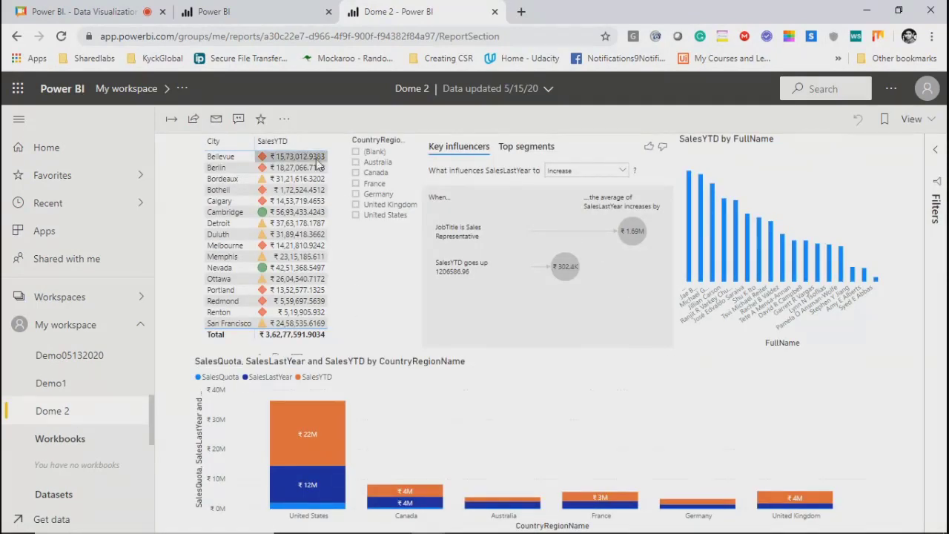
Generate a QR code for the Dome 2 report, view and dismiss it, and repeat this once more
left_click(284, 119)
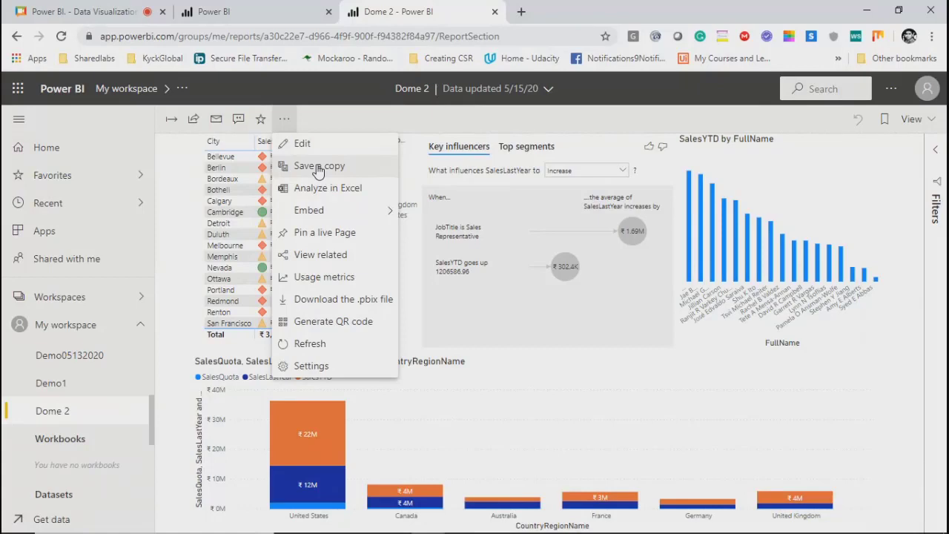
left_click(338, 323)
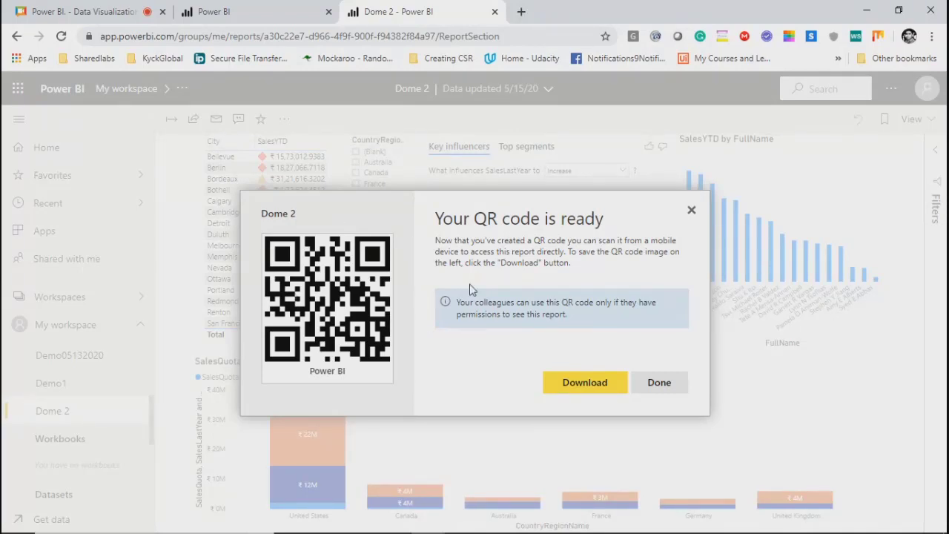
left_click(692, 215)
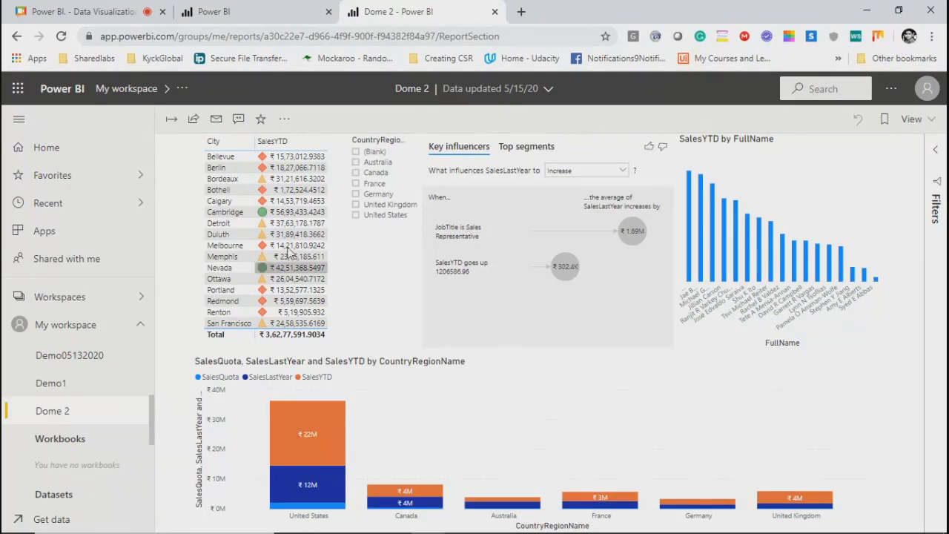
left_click(284, 120)
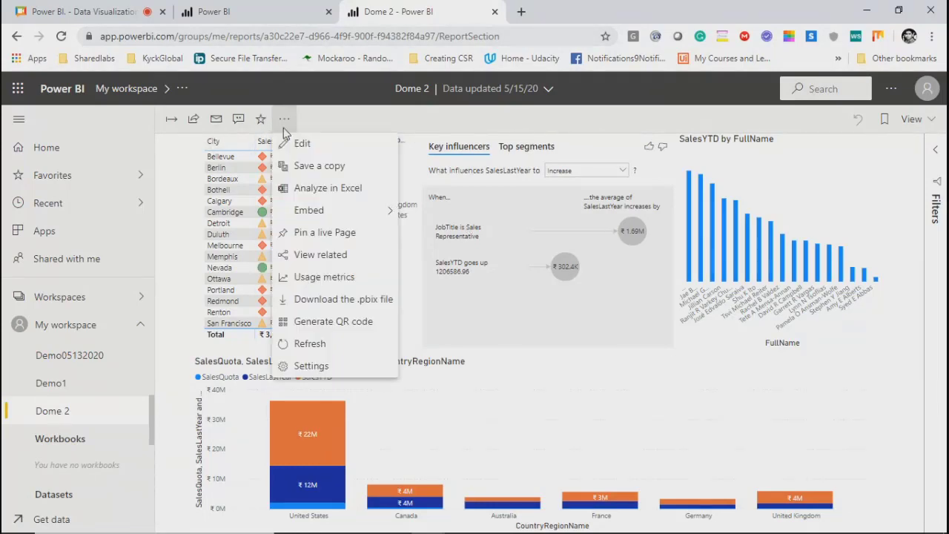
left_click(313, 326)
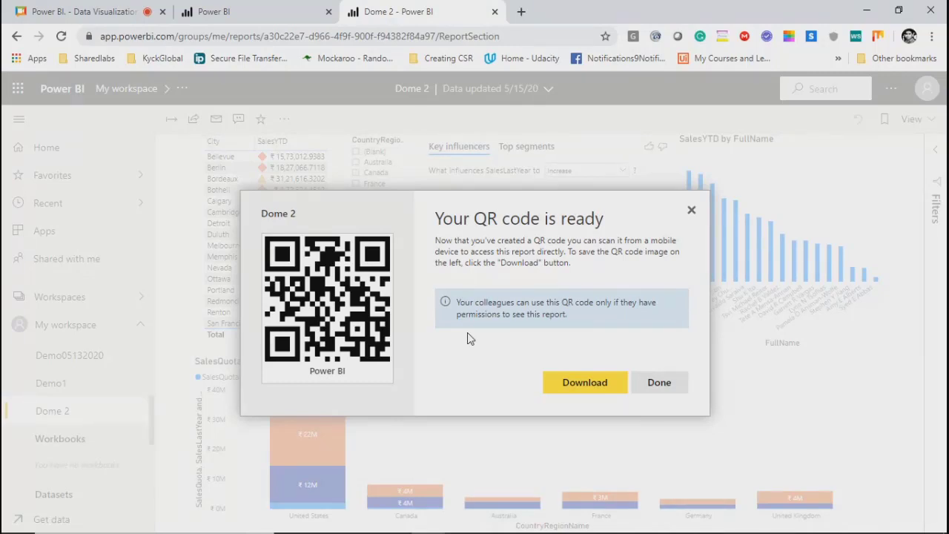
mouse_move(356, 528)
left_click(694, 213)
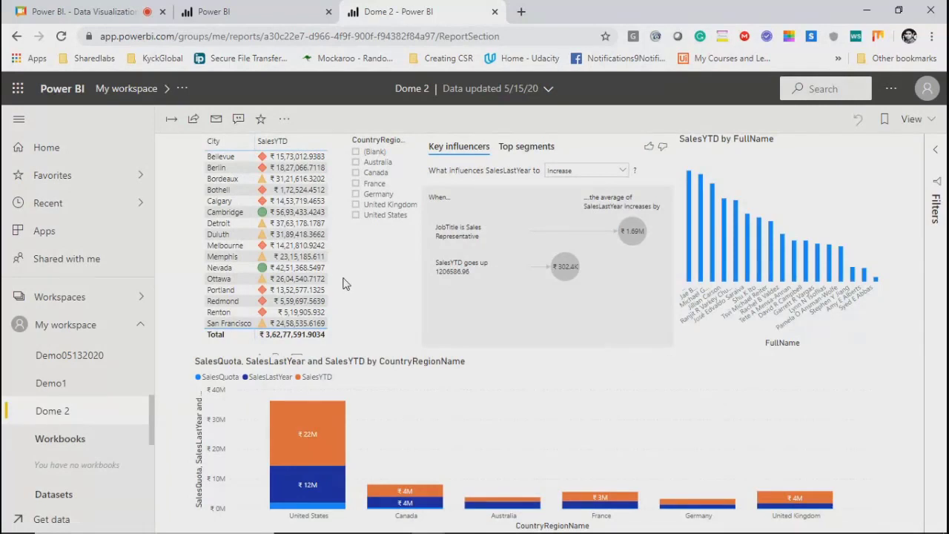
Generate the SharePoint Online embed link for the Dome 2 report, select the link text, and close the link window
left_click(61, 414)
left_click(285, 119)
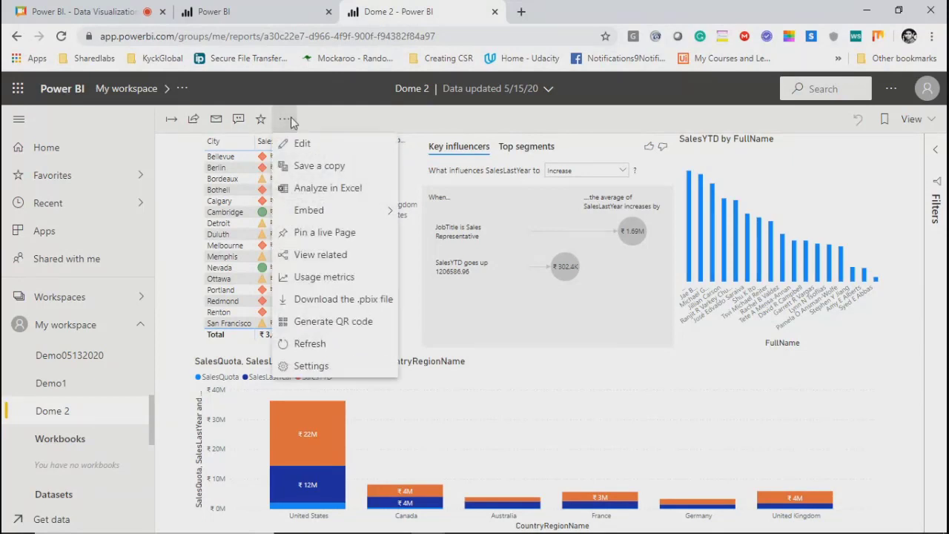
mouse_move(312, 215)
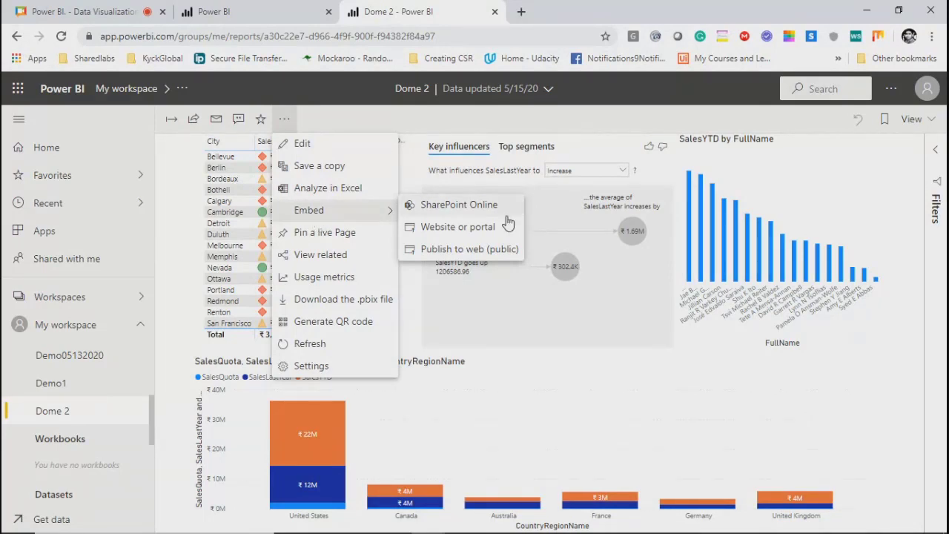
left_click(454, 208)
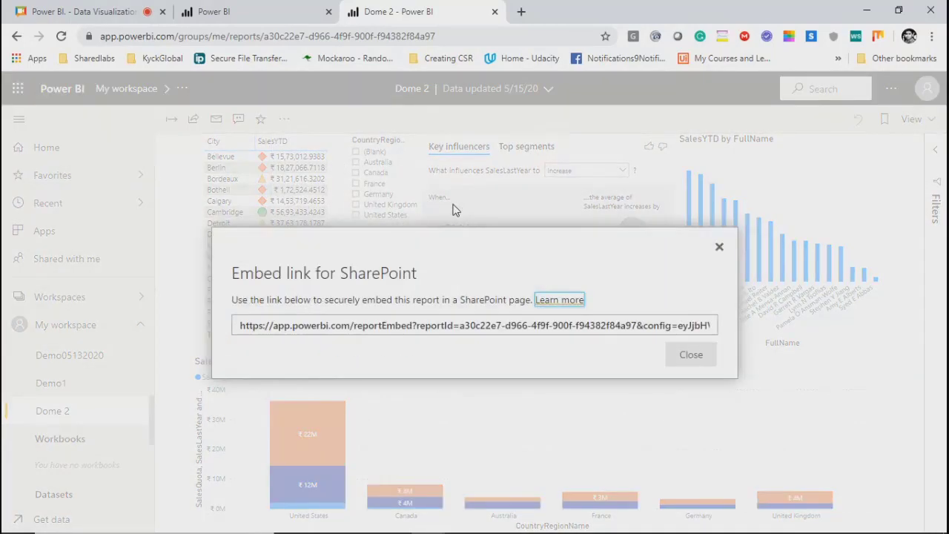
left_click(436, 325)
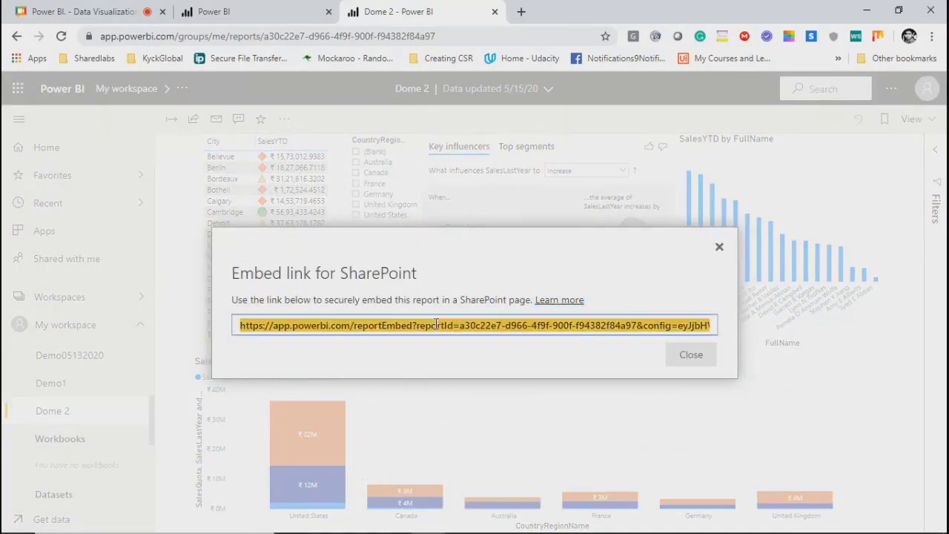
left_click(691, 354)
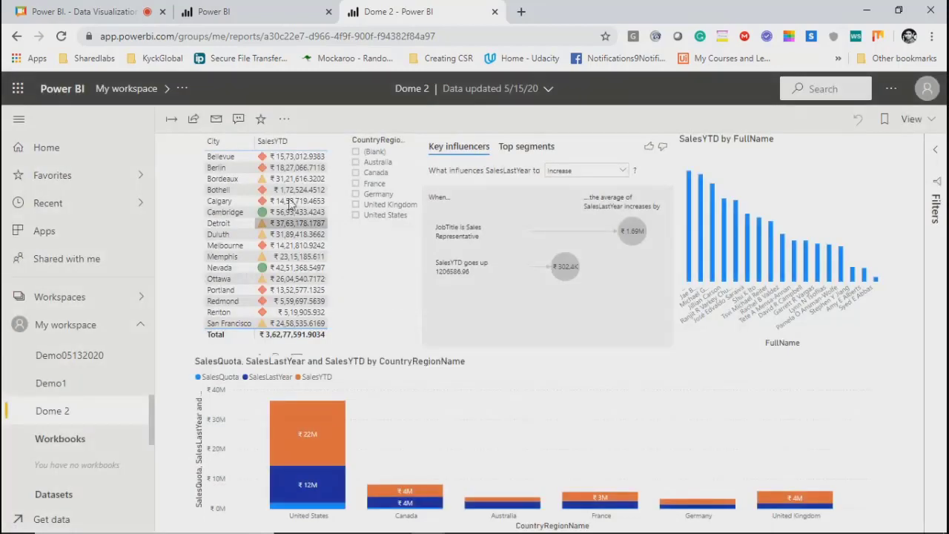
Try to create a public Publish to web embed code for the Dome 2 report, and dismiss the dialog
left_click(279, 119)
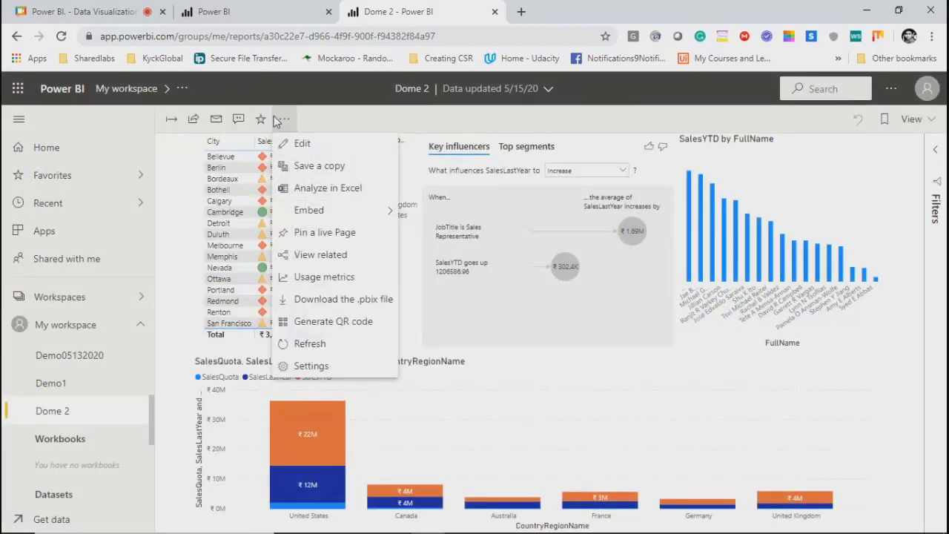
mouse_move(341, 211)
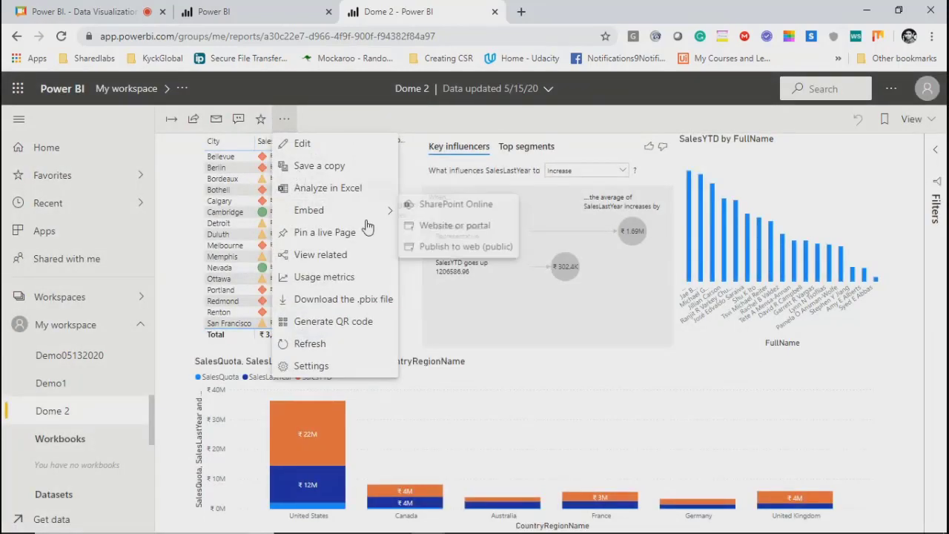
left_click(448, 250)
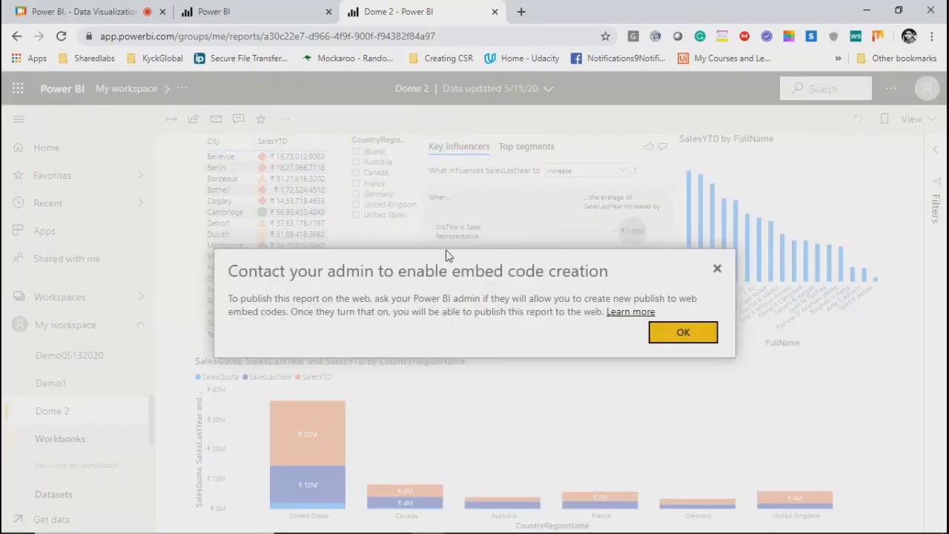
left_click(677, 337)
Review the embed options and the full settings of the Dome 2 report, and leave the settings without saving
left_click(284, 120)
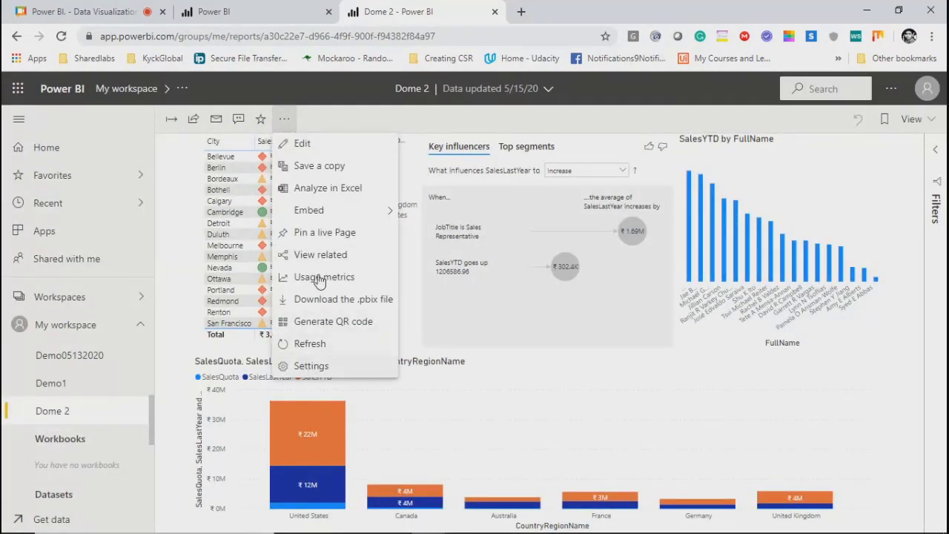
mouse_move(319, 213)
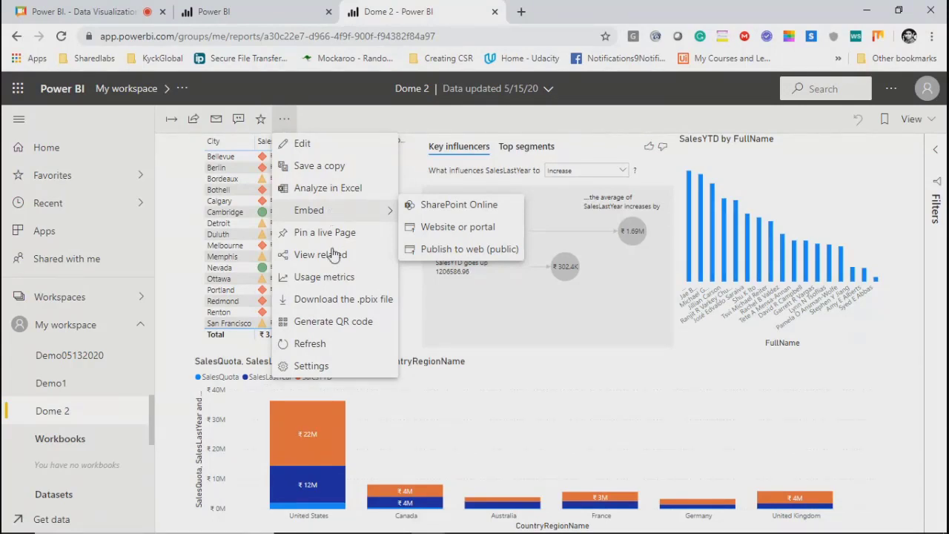
left_click(319, 379)
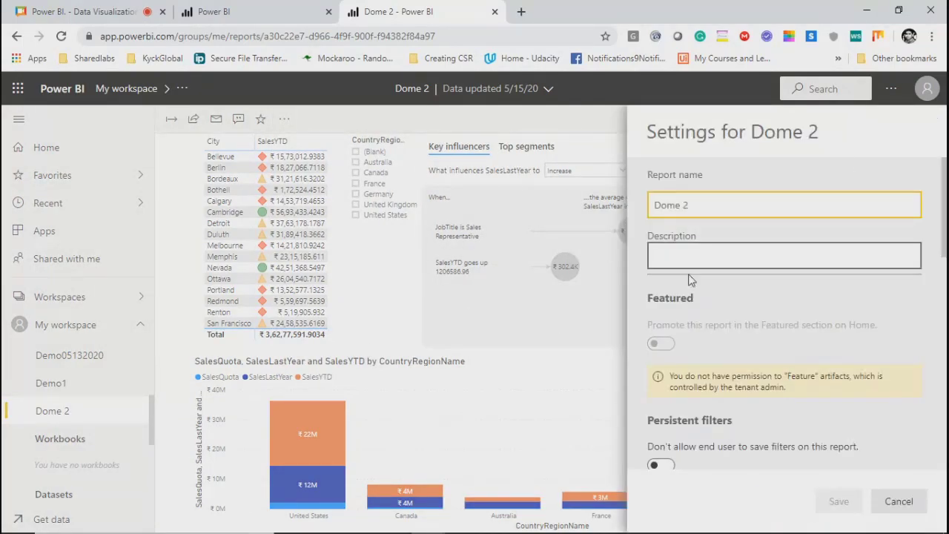
scroll(734, 391, "down", 10)
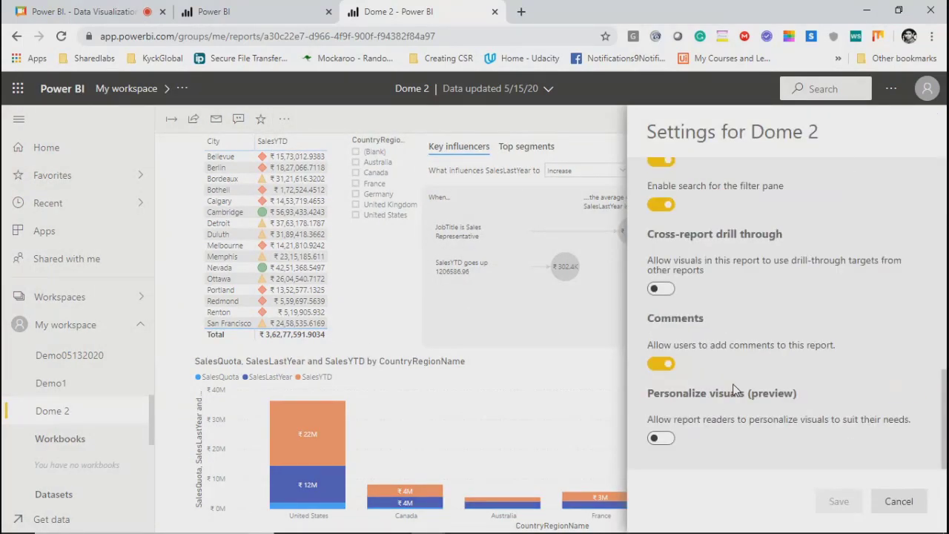
left_click(897, 502)
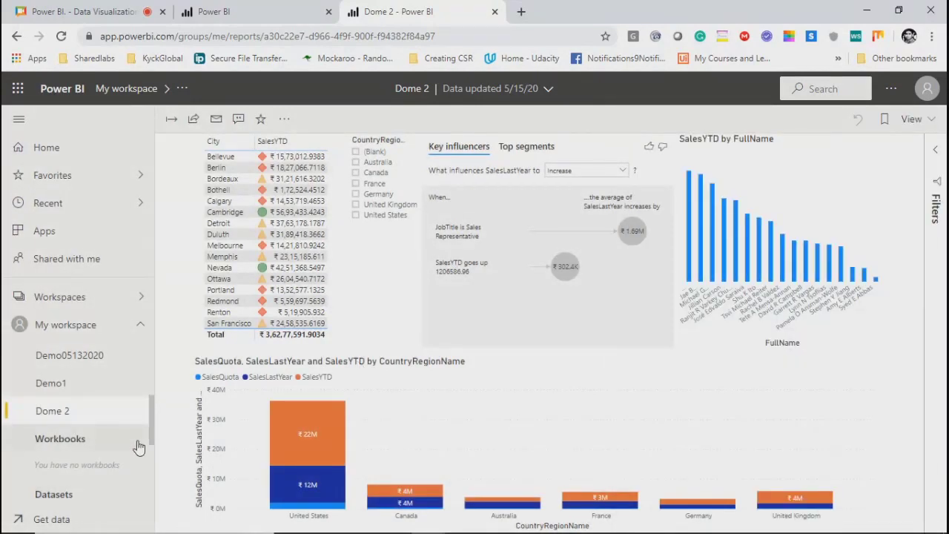
Open the Dome 2 dataset from My workspace and go to its schedule refresh settings
scroll(151, 426, "down", 5)
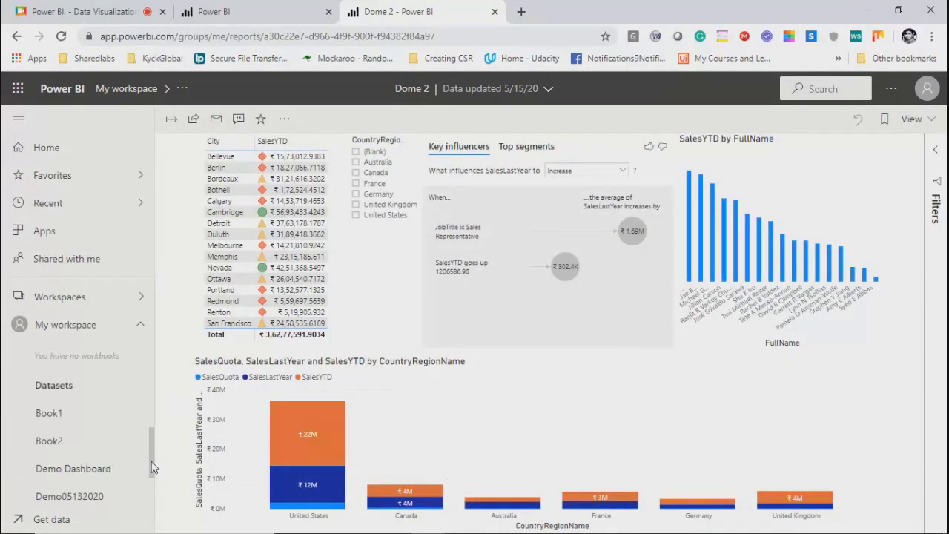
left_click(55, 496)
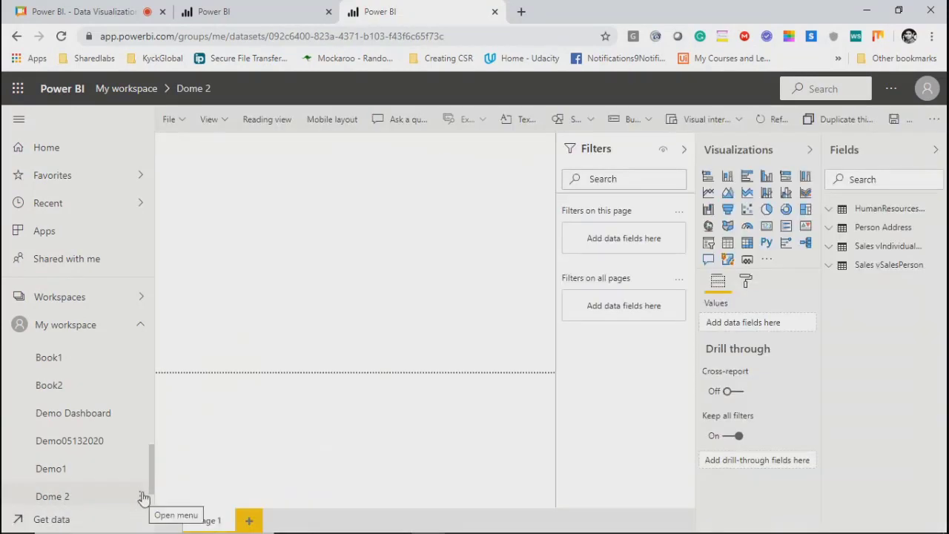
left_click(140, 497)
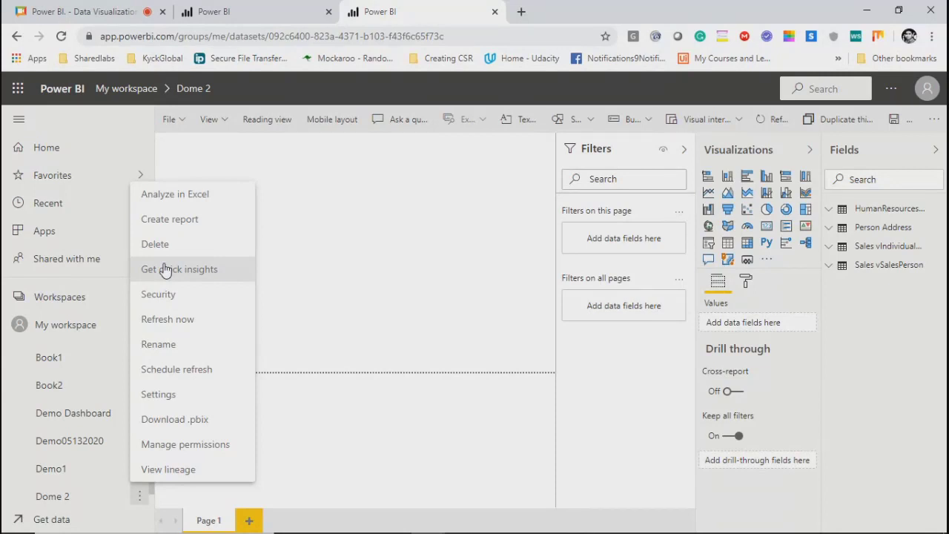
left_click(181, 370)
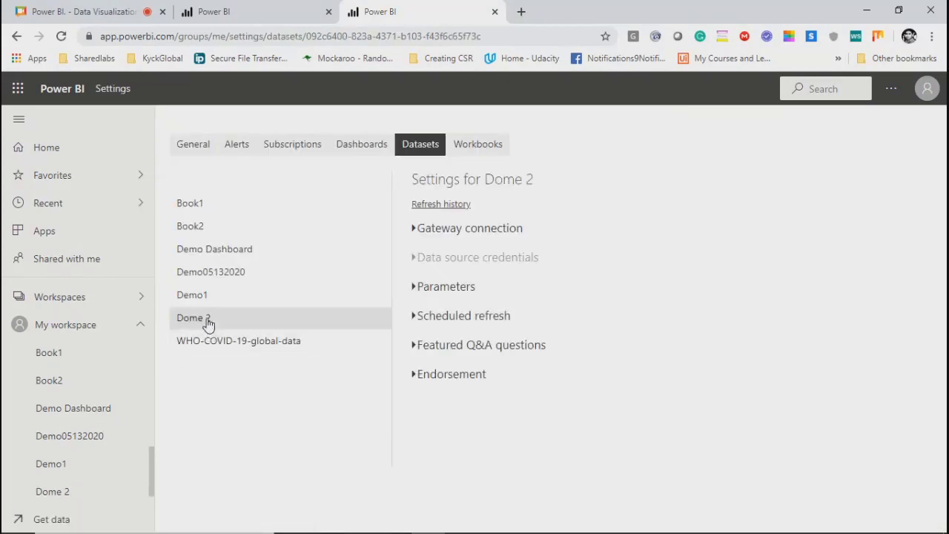
Check the gateway connection section of the Dome 2 dataset settings, and expand and review the scheduled refresh options
left_click(417, 230)
left_click(418, 230)
left_click(413, 318)
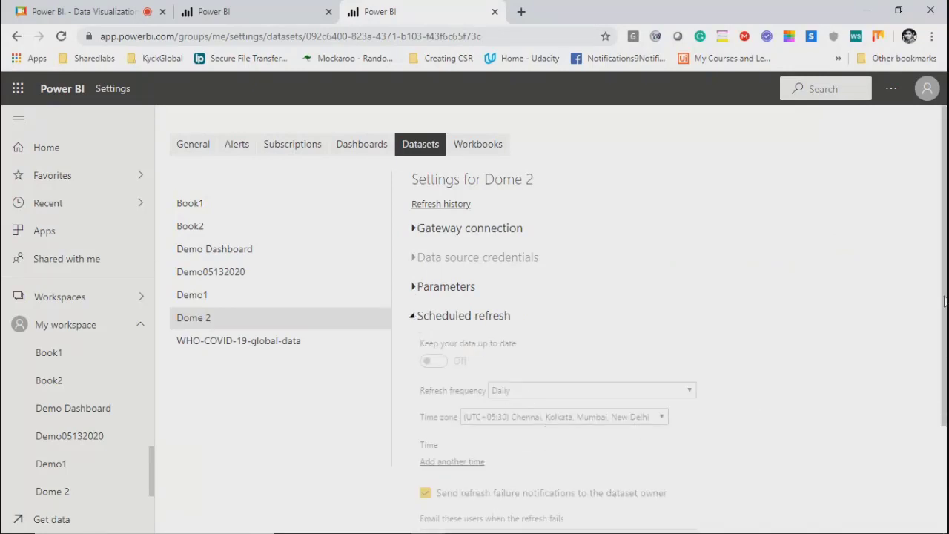
left_click_drag(945, 301, 946, 401)
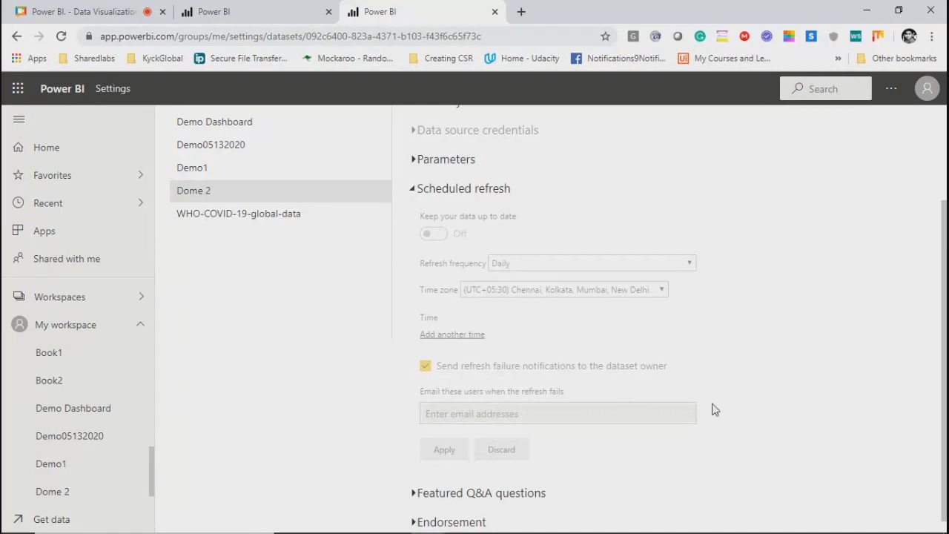
left_click_drag(945, 347, 946, 393)
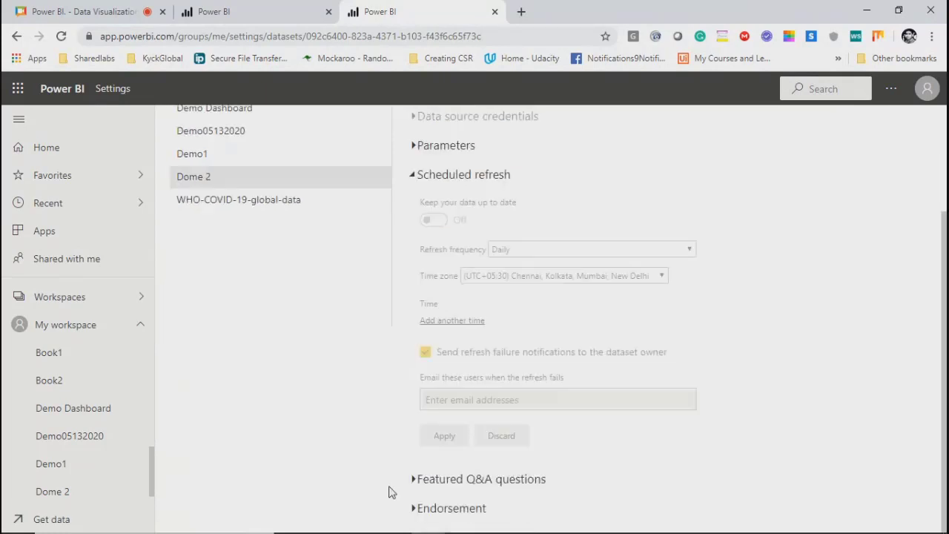
Expand and review the Featured Q&A questions and Parameters sections of the Dome 2 dataset settings
left_click(420, 484)
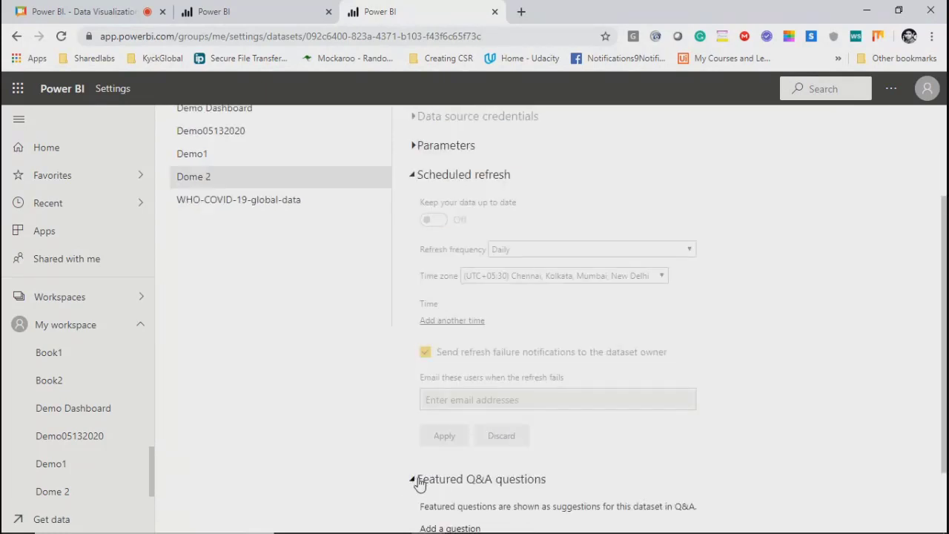
scroll(946, 374, "down", 2)
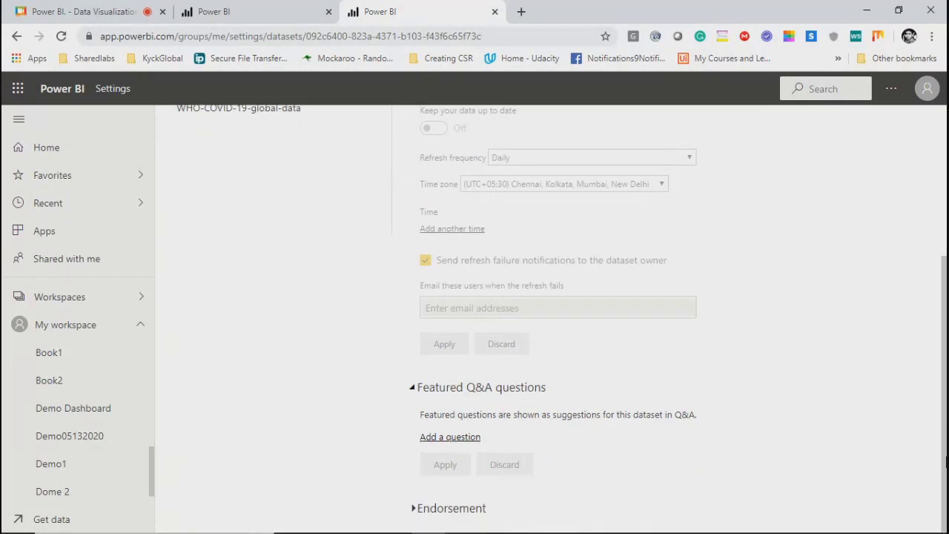
scroll(386, 324, "up", 4)
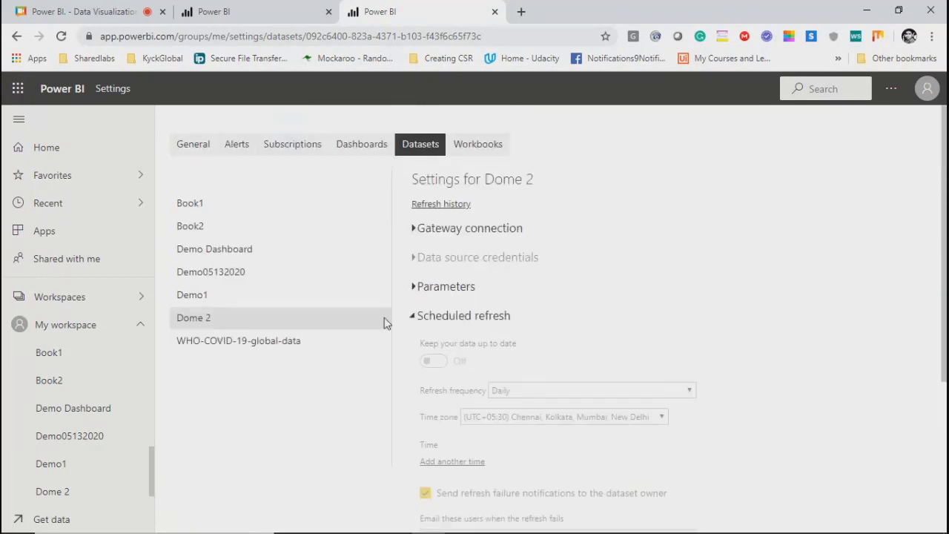
left_click(415, 288)
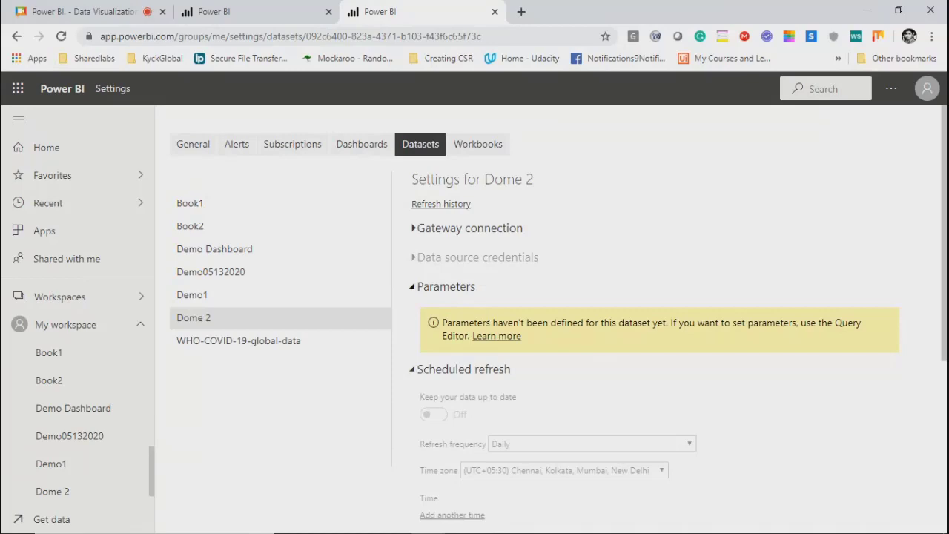
Switch to the Dome 2 report in Power BI Desktop and start getting data from a SQL Server database
mouse_move(534, 531)
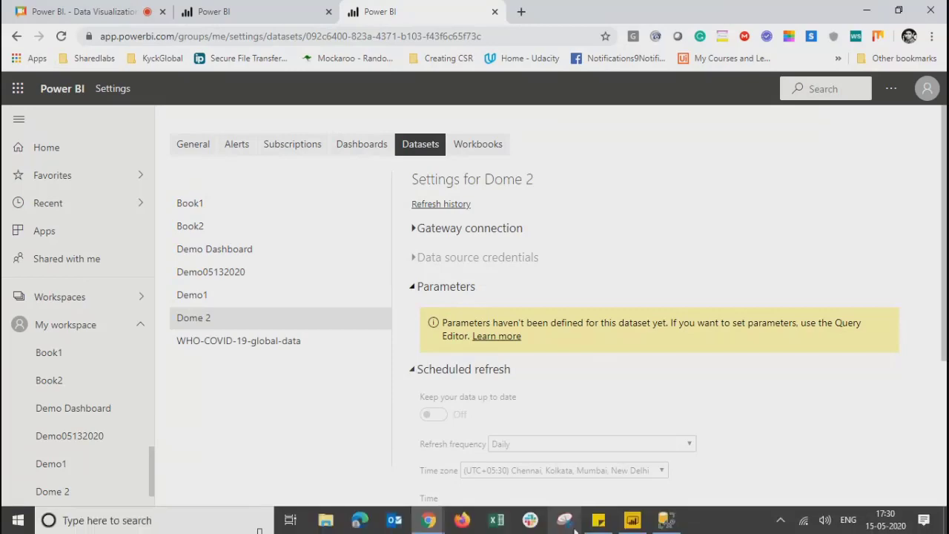
left_click(634, 520)
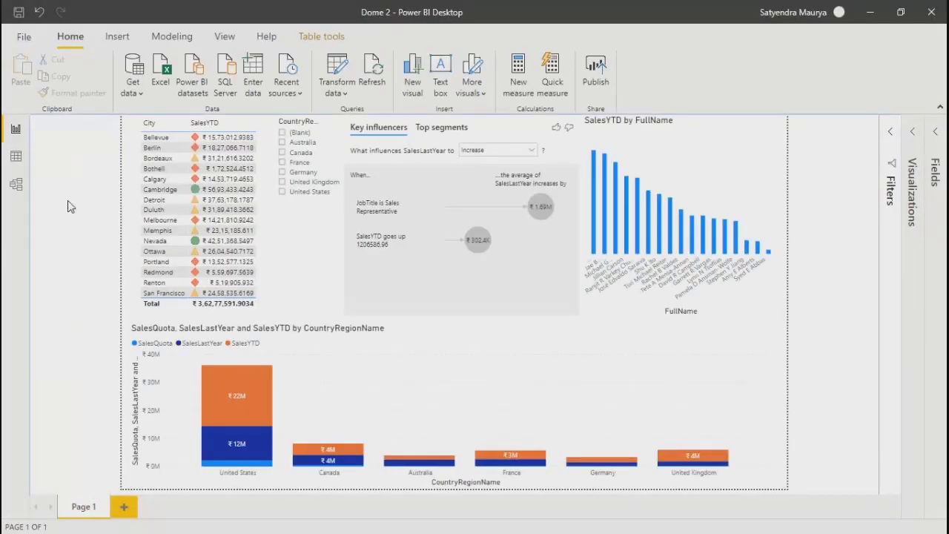
left_click(134, 92)
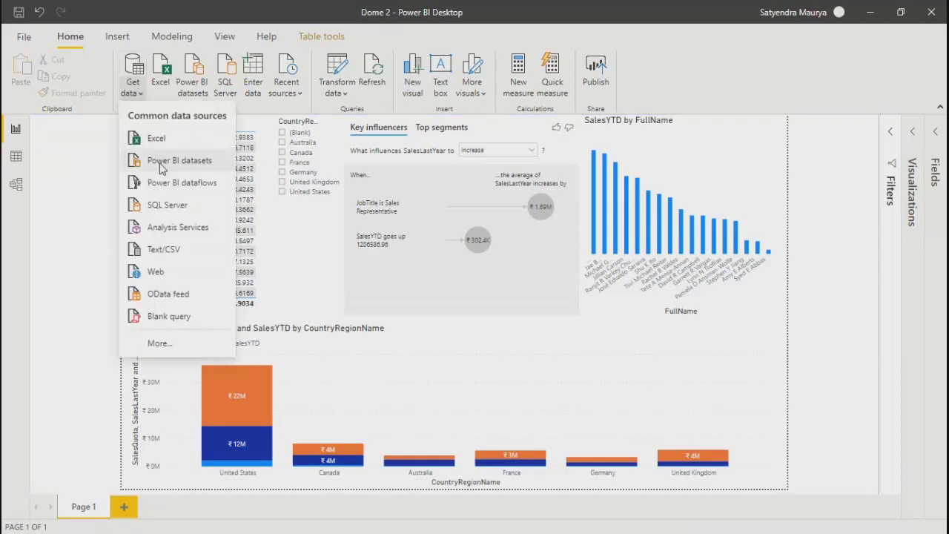
key("Escape")
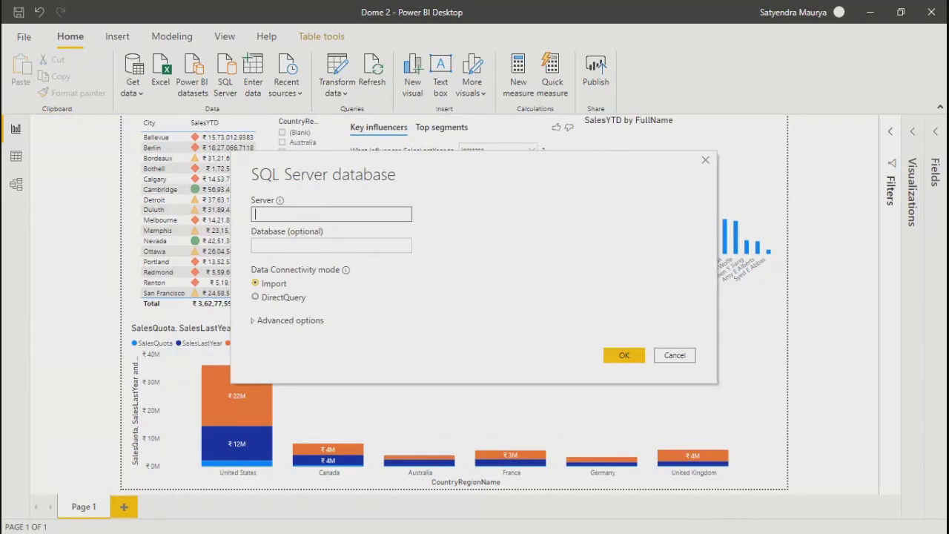
left_click(617, 358)
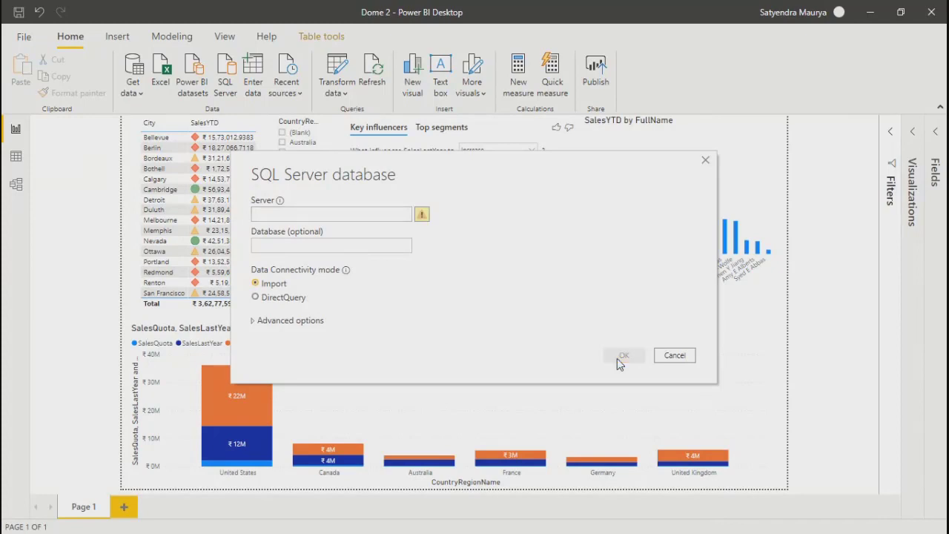
left_click(361, 213)
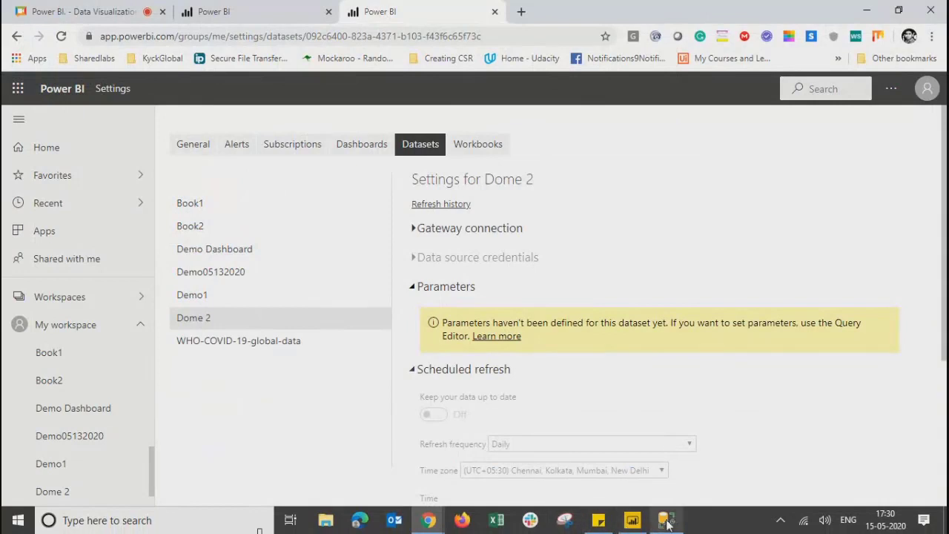
Copy the server name from a new Database Engine connection prompt in SQL Server Management Studio and return to Power BI Desktop
left_click(666, 521)
left_click(29, 84)
left_click(64, 98)
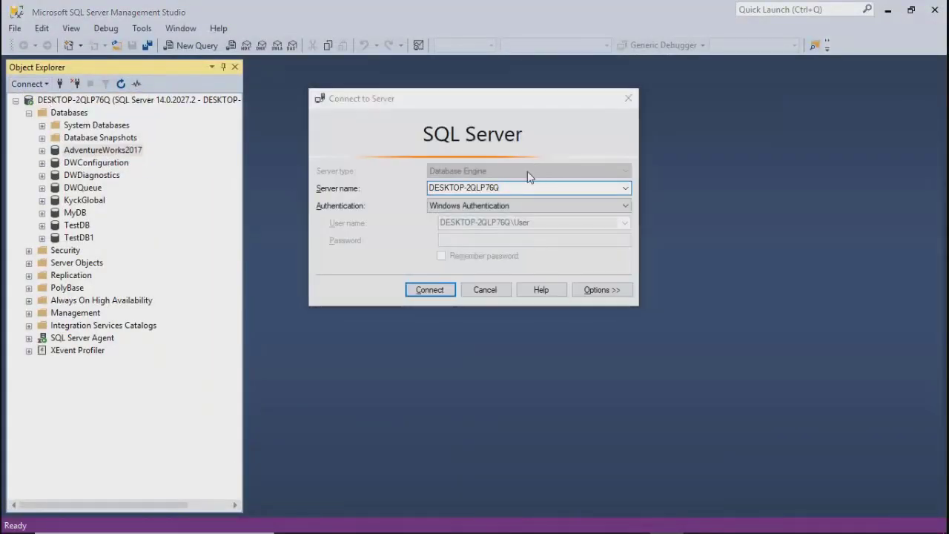
key("alt+Tab")
key("alt+Tab")
key("Tab")
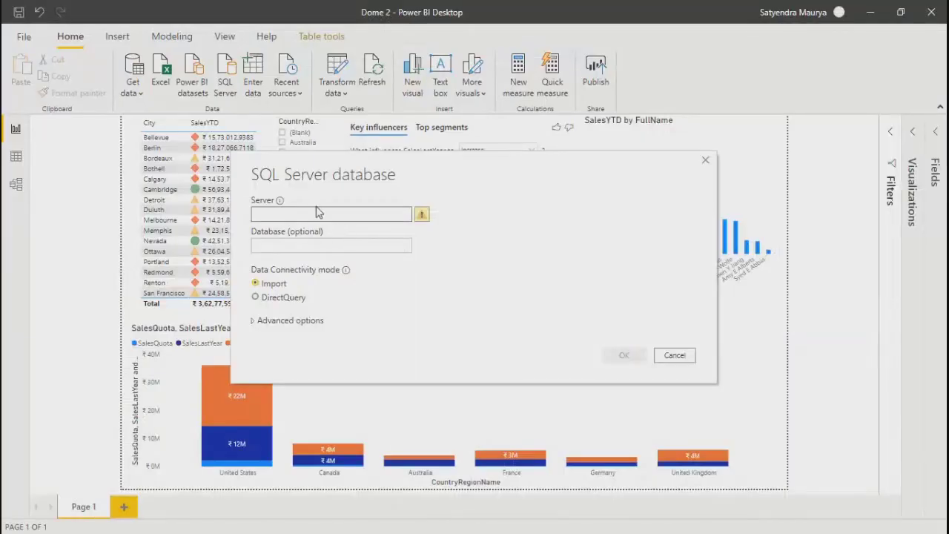
Connect to the SQL Server DESKTOP-2QLP76Q with the DirectQuery connectivity mode
left_click(317, 212)
type("DESKTOP-2QLP76Q")
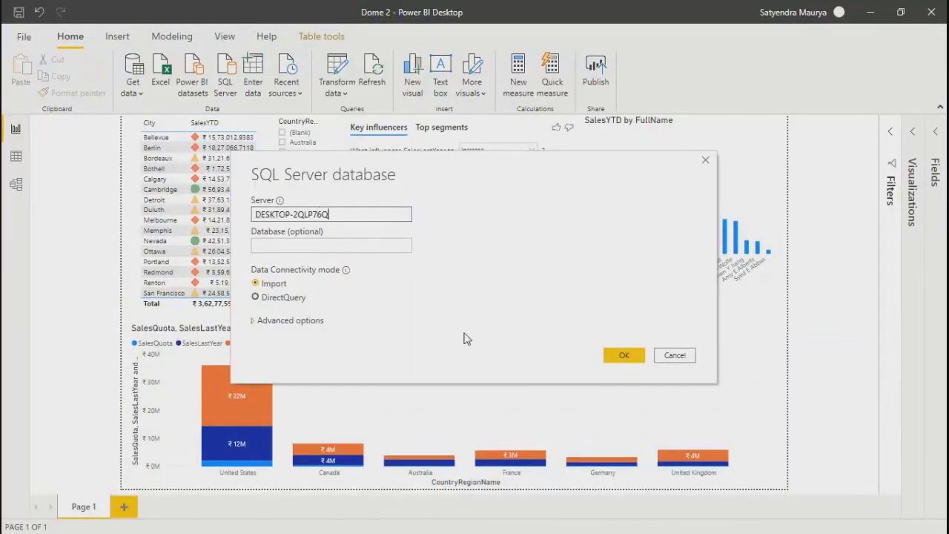
left_click(270, 298)
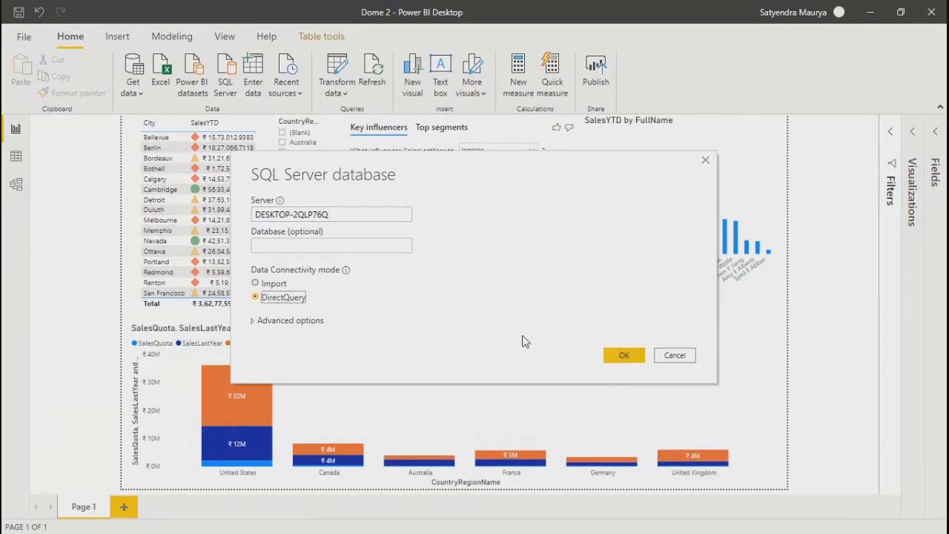
left_click(625, 356)
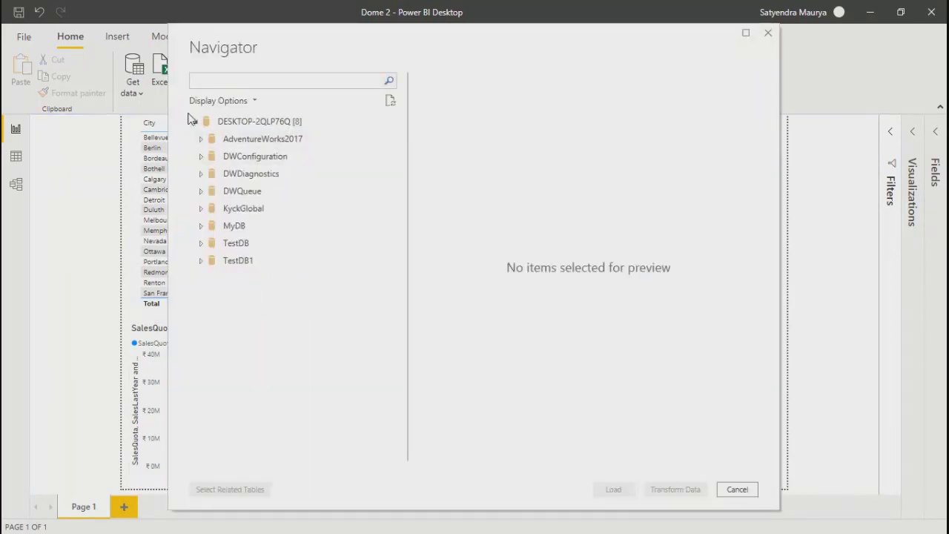
Select the HumanResources.vEmployee and HumanResources.vEmployeeDepartment views of the AdventureWorks2017 database and open them in Power Query for transformation
left_click(248, 101)
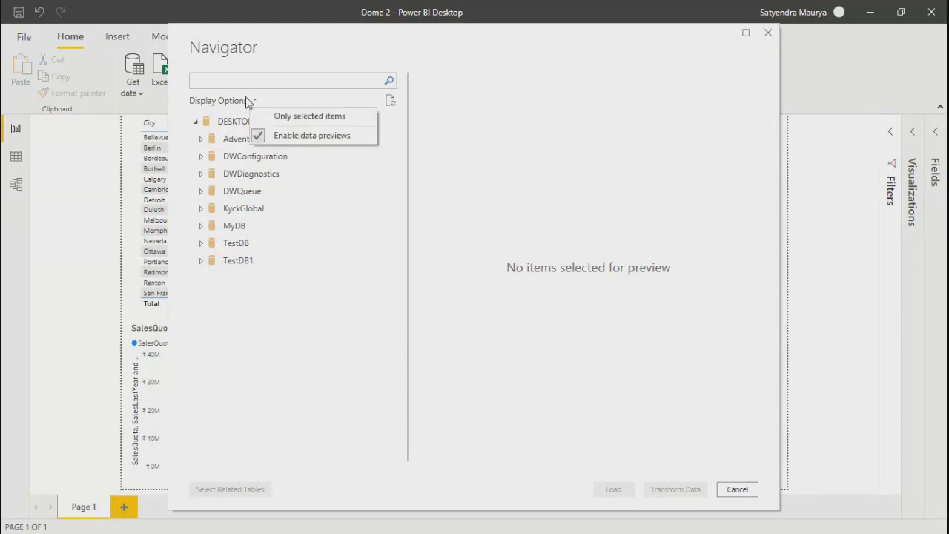
left_click(196, 122)
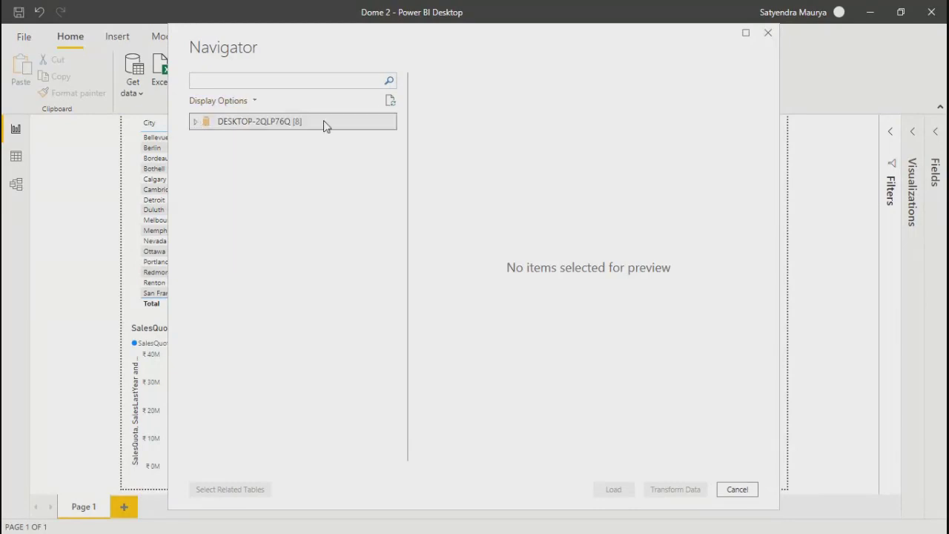
left_click(196, 122)
left_click(390, 101)
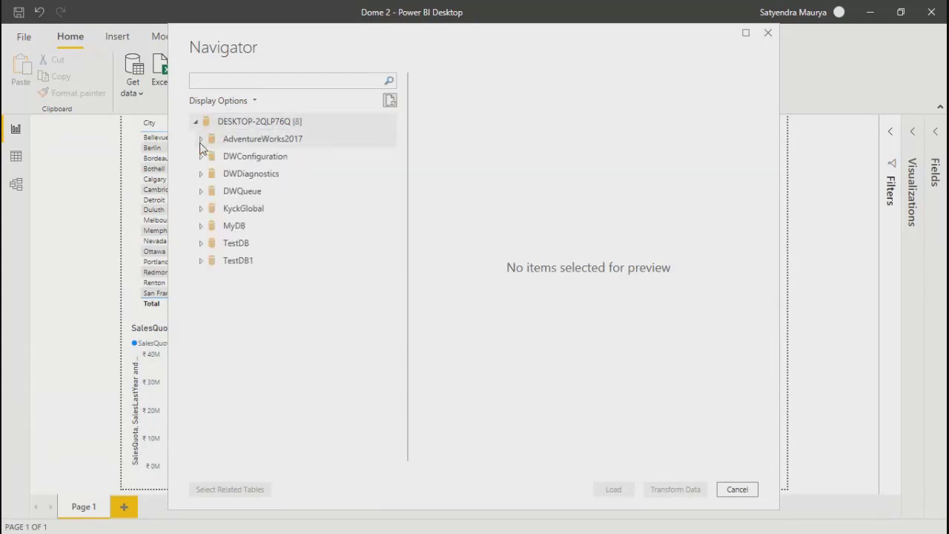
left_click(200, 139)
left_click(216, 156)
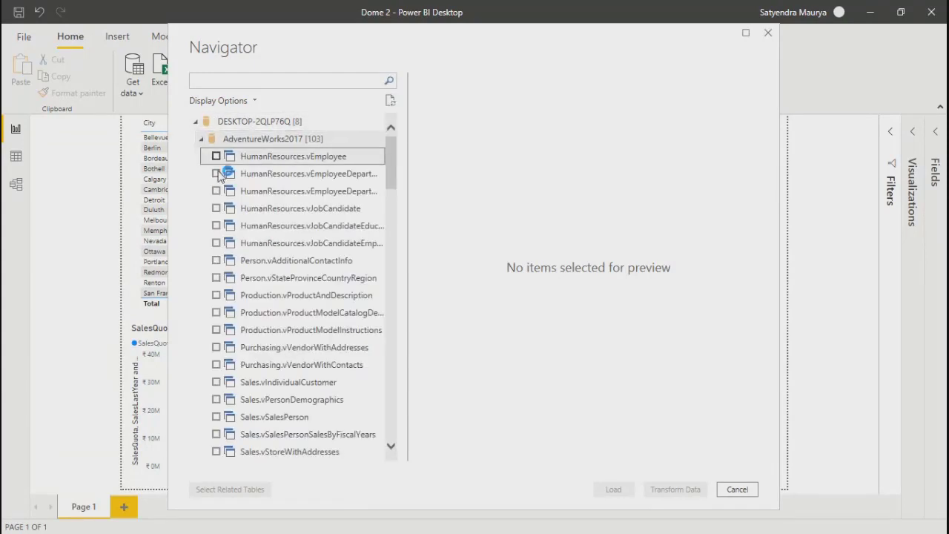
left_click(215, 174)
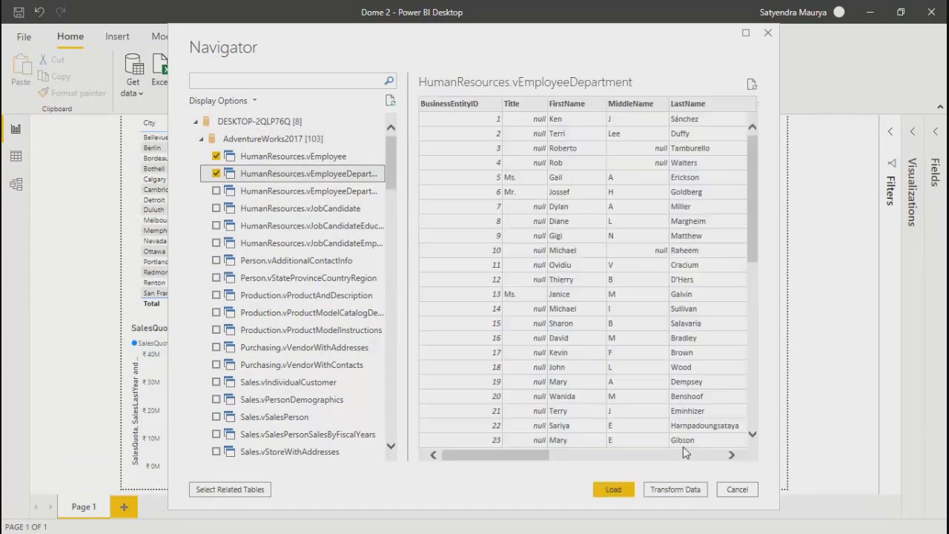
left_click(669, 491)
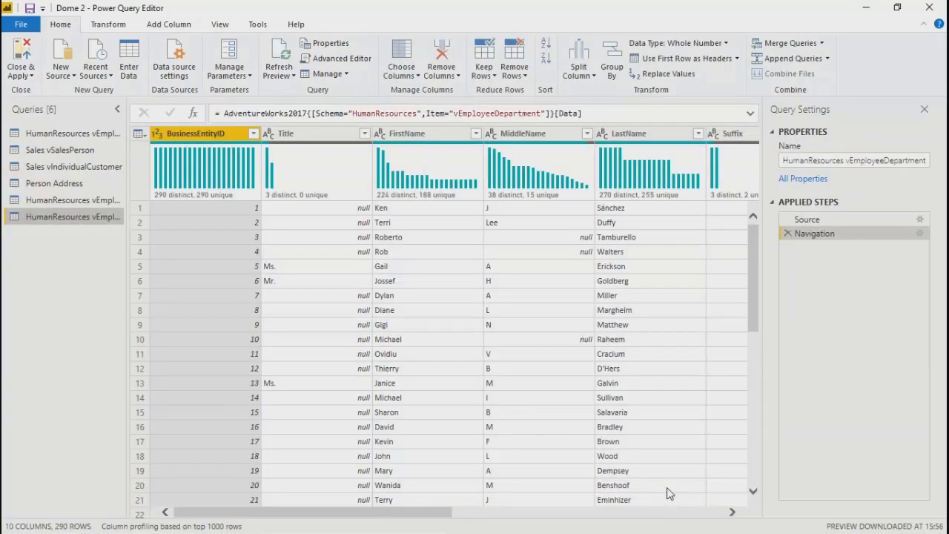
Create a new query parameter named City Name
left_click(229, 72)
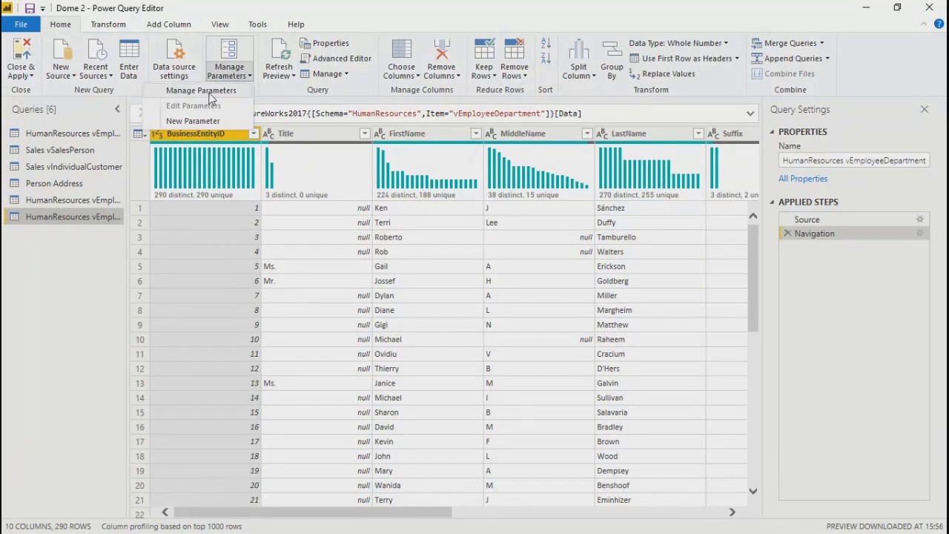
left_click(210, 92)
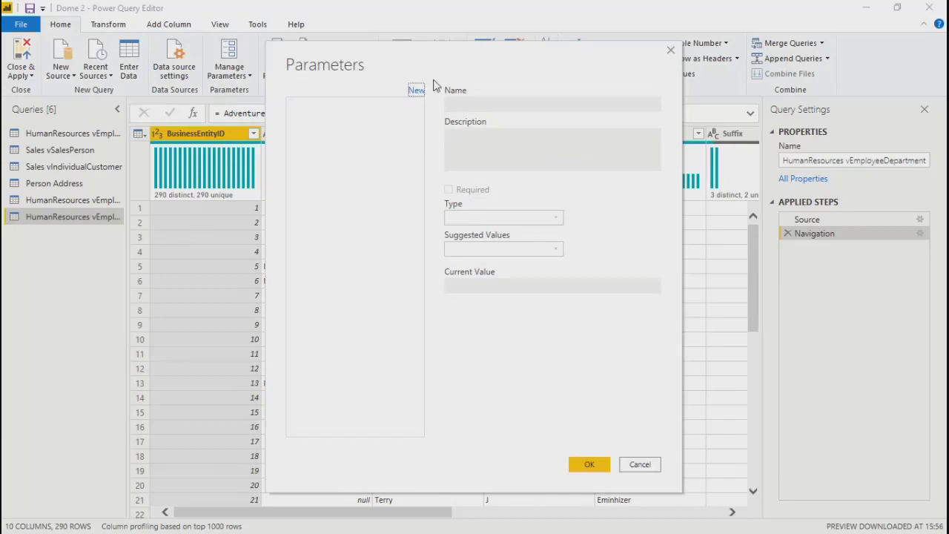
left_click_drag(459, 64, 410, 56)
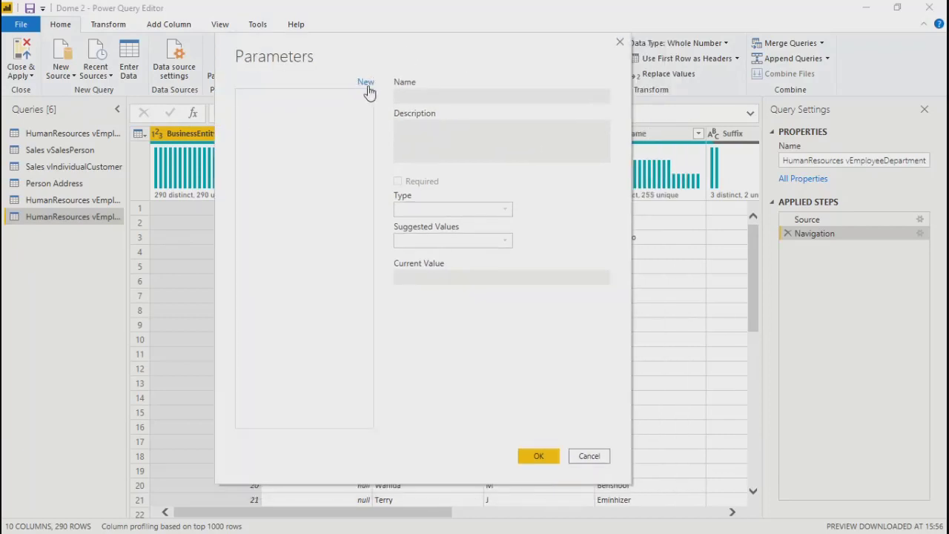
left_click(367, 86)
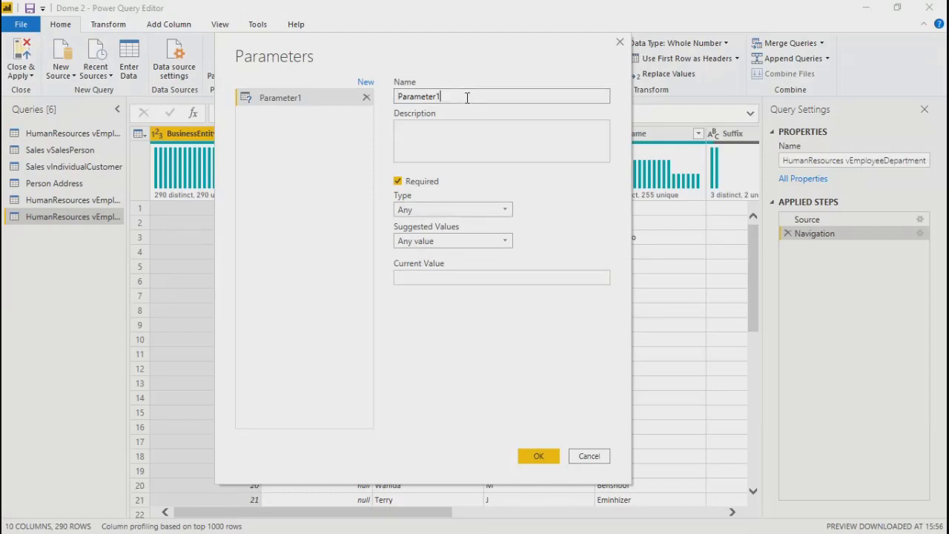
left_click(334, 101)
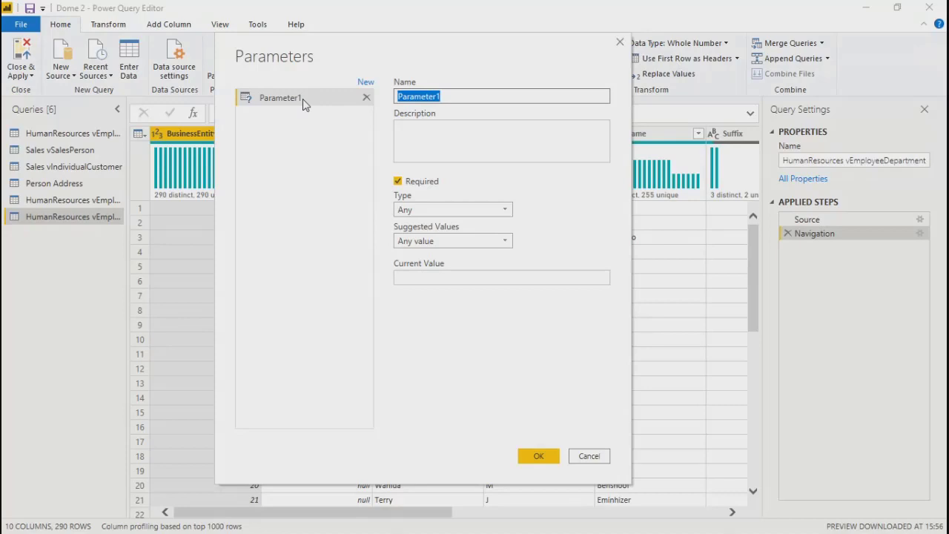
type("C")
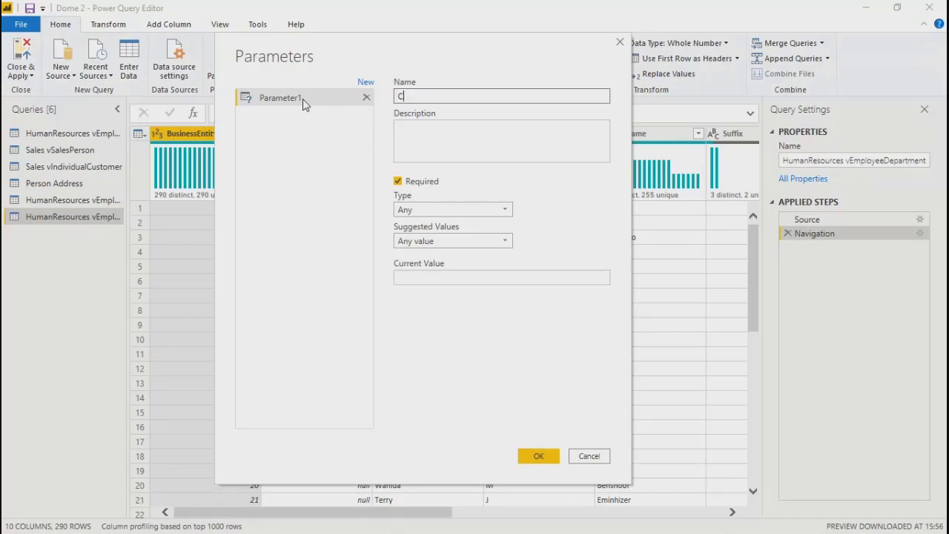
type("ity Name")
left_click(462, 123)
Set the parameter's type to Text and its suggested values to List of values, and try to confirm it without a current value
left_click(466, 210)
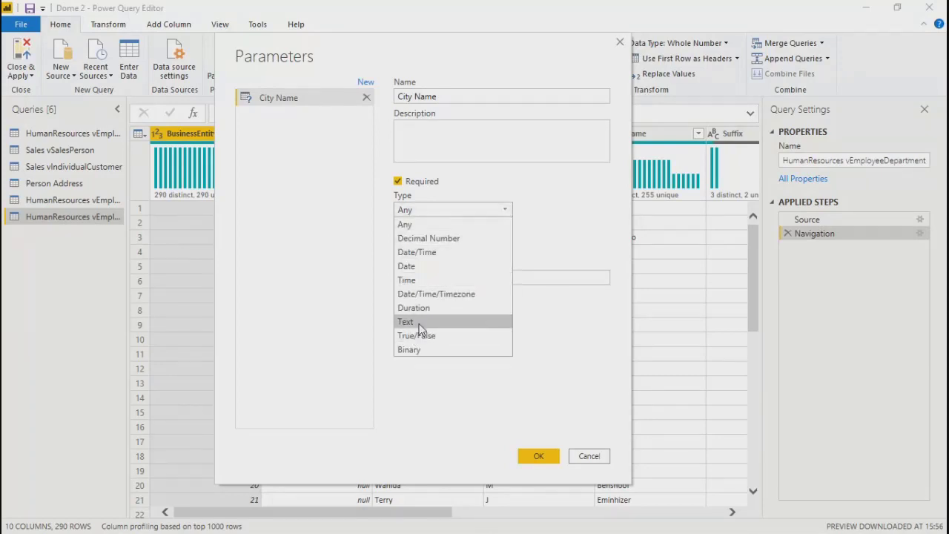
left_click(423, 322)
left_click(479, 242)
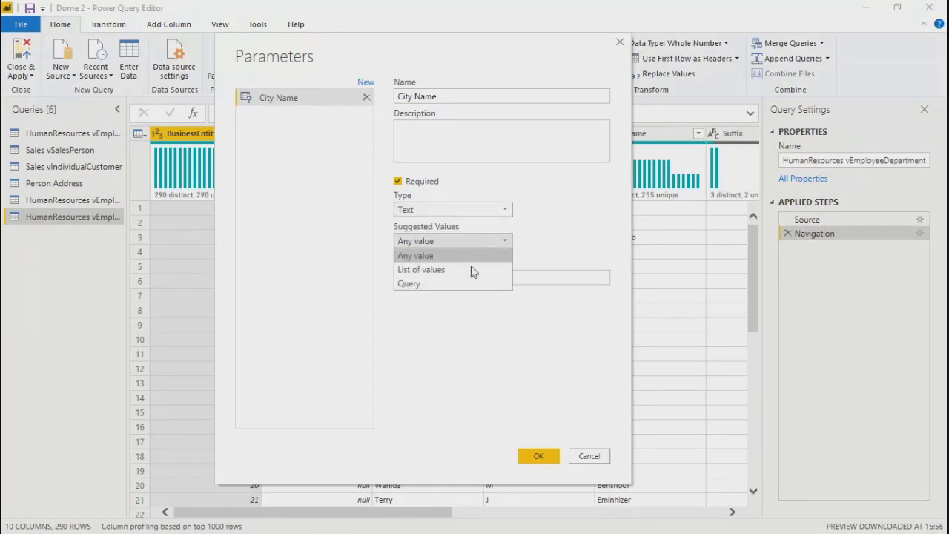
left_click(457, 280)
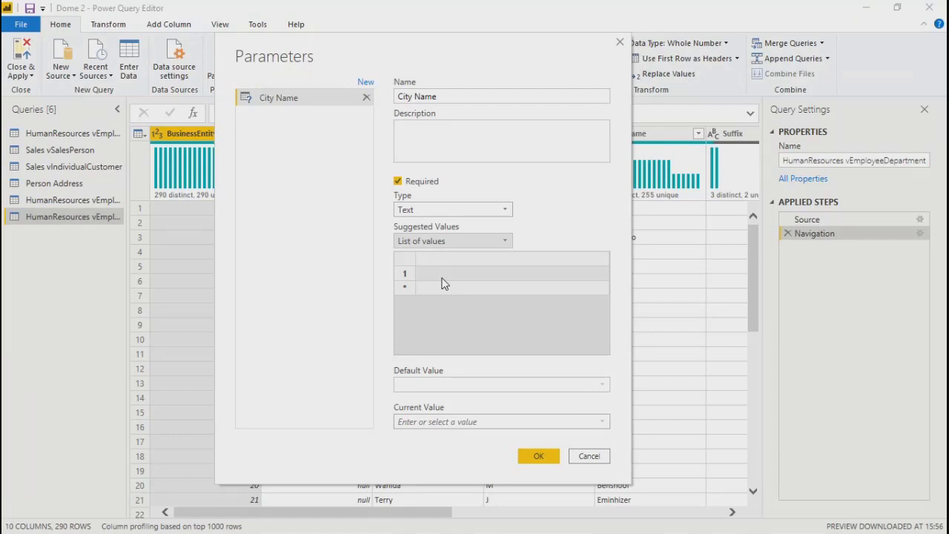
left_click(437, 272)
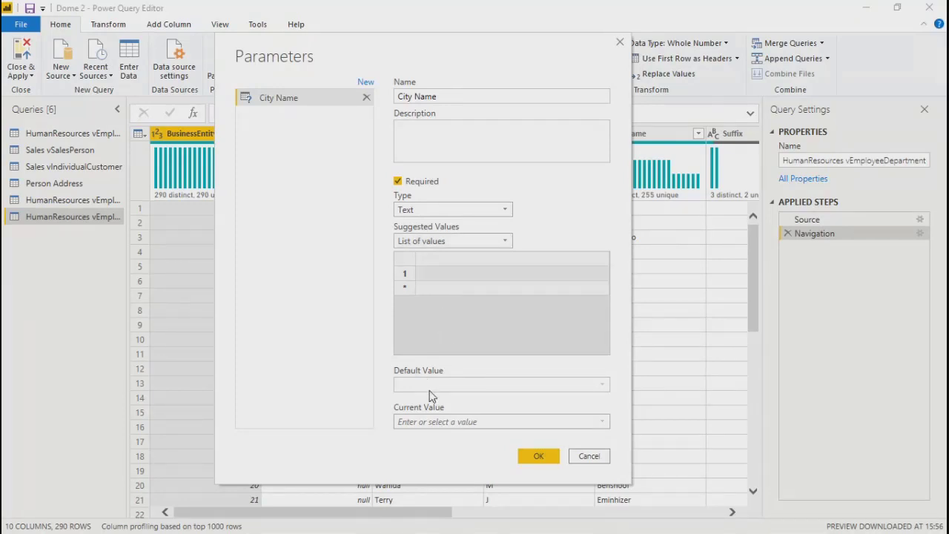
left_click(451, 421)
left_click(539, 457)
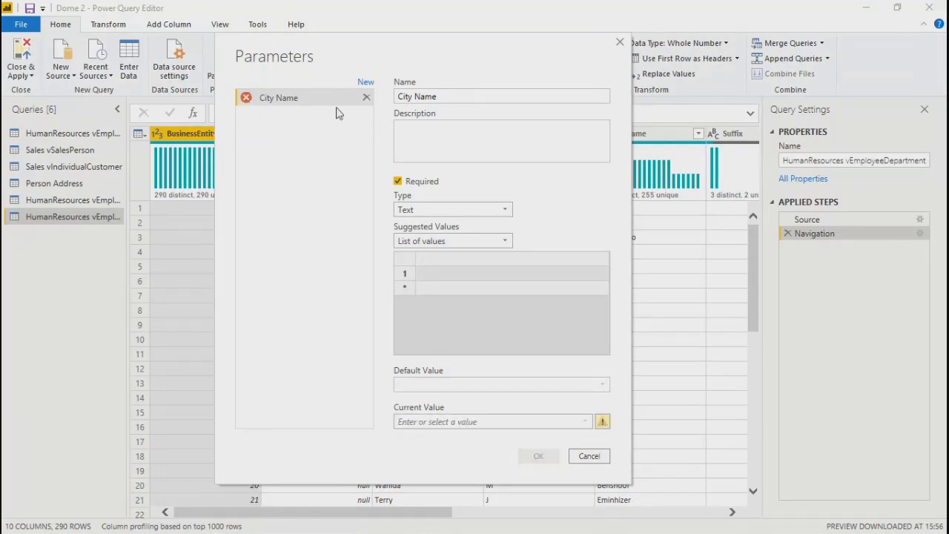
Rename the parameter to CityName and add Delhi to its list of suggested values
left_click(456, 96)
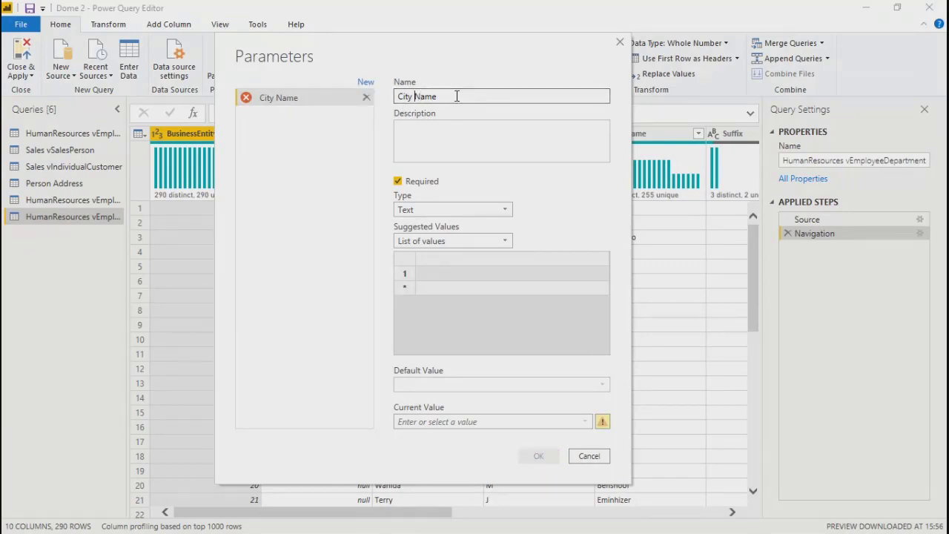
key("BackSpace")
left_click(549, 214)
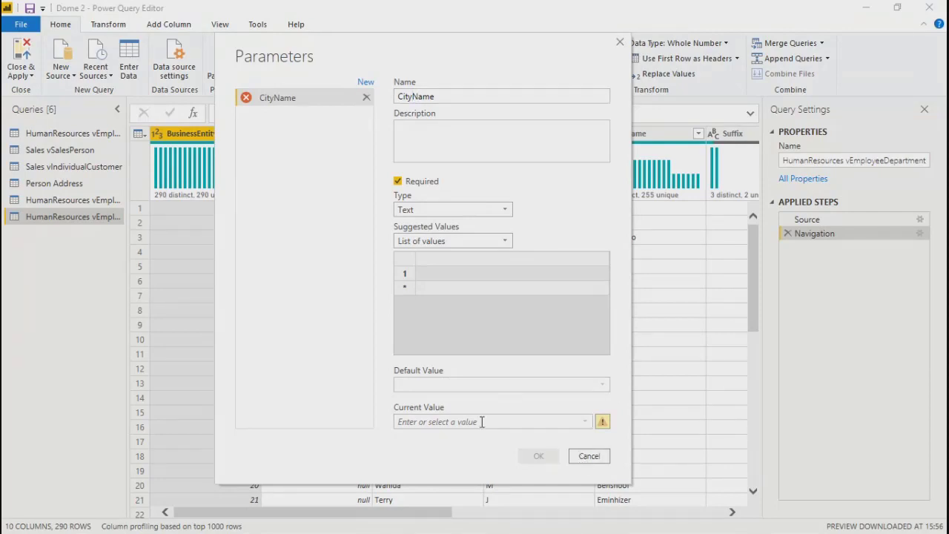
left_click(424, 271)
type("Delhi")
left_click(458, 326)
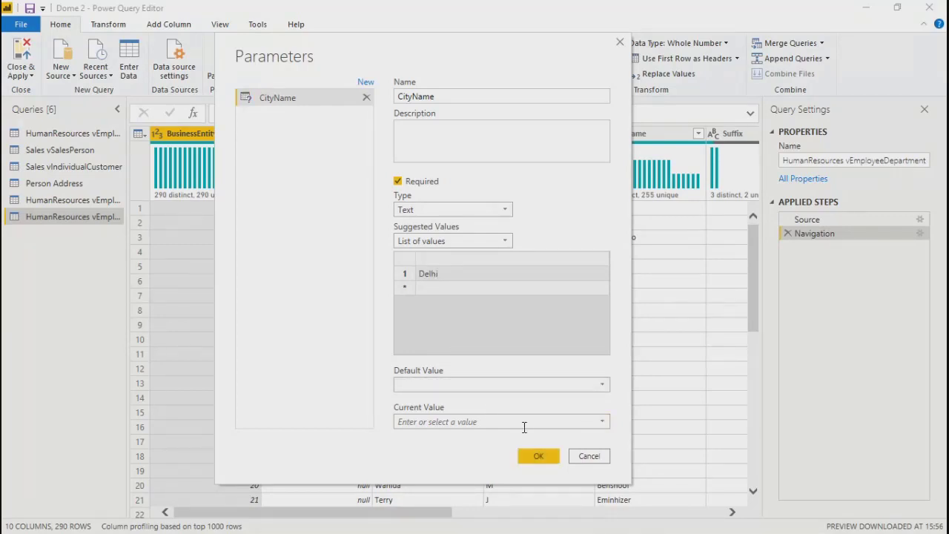
Set the CityName parameter's current value to Delhi and create the parameter
left_click(602, 422)
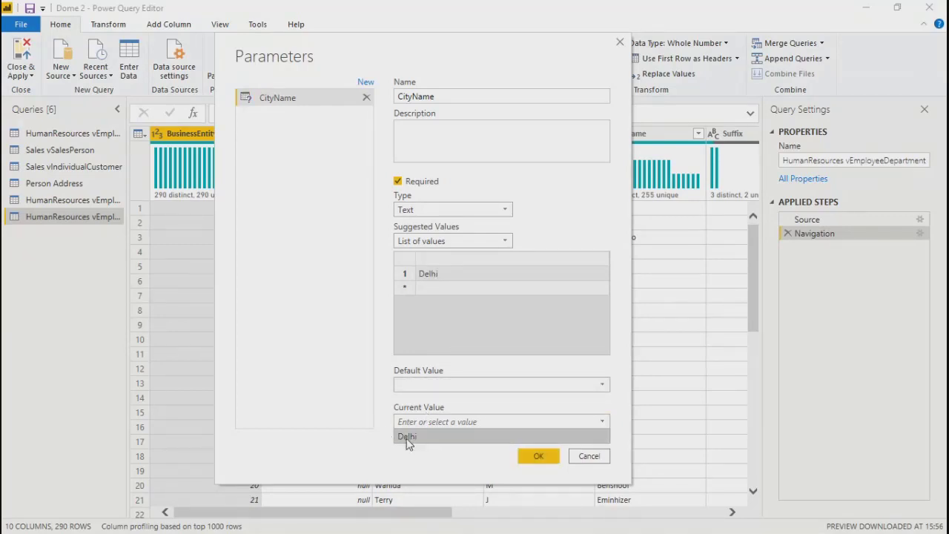
left_click(407, 437)
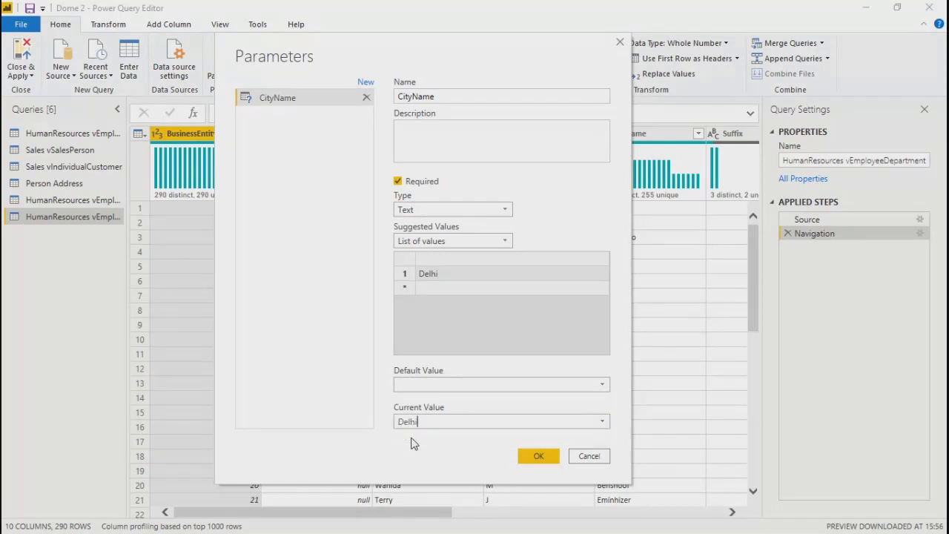
left_click(546, 464)
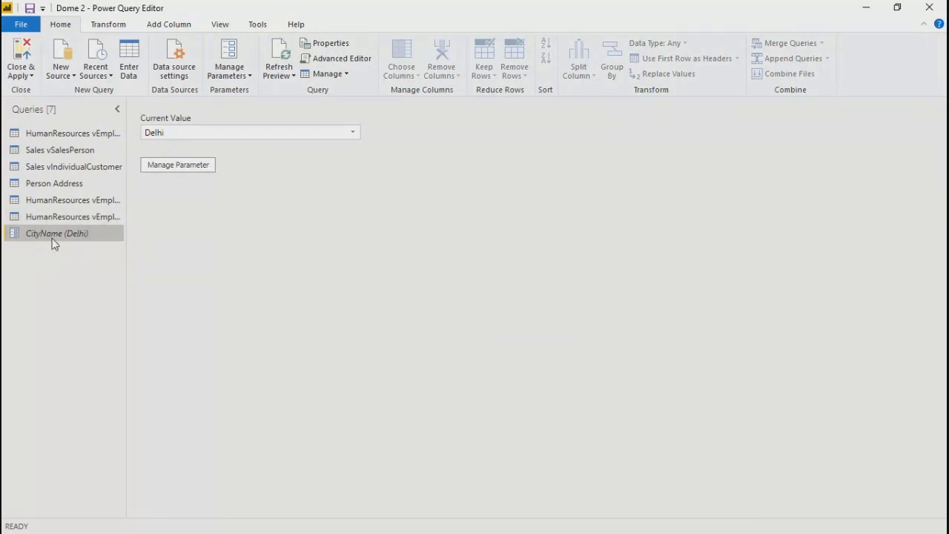
Review the CityName parameter's current value and its full definition without changing them
left_click(320, 135)
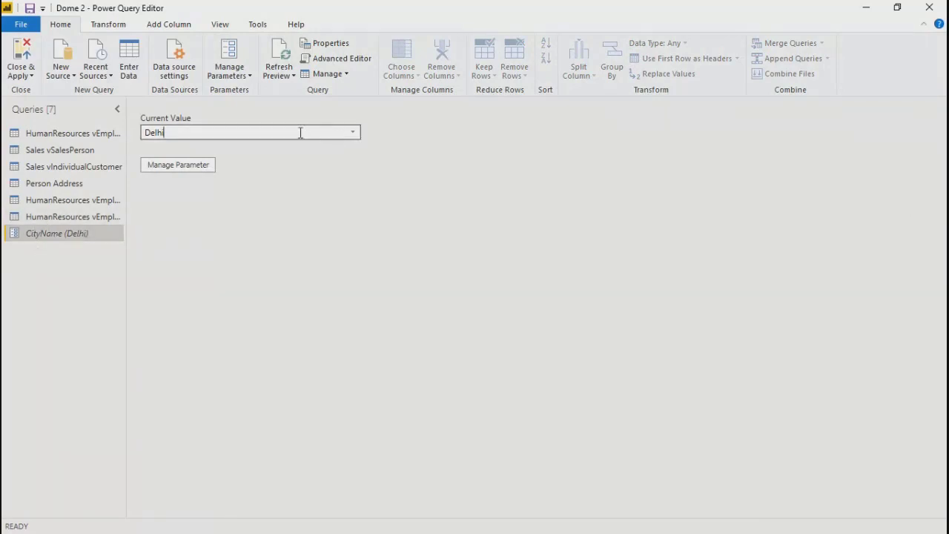
double_click(157, 131)
left_click(169, 165)
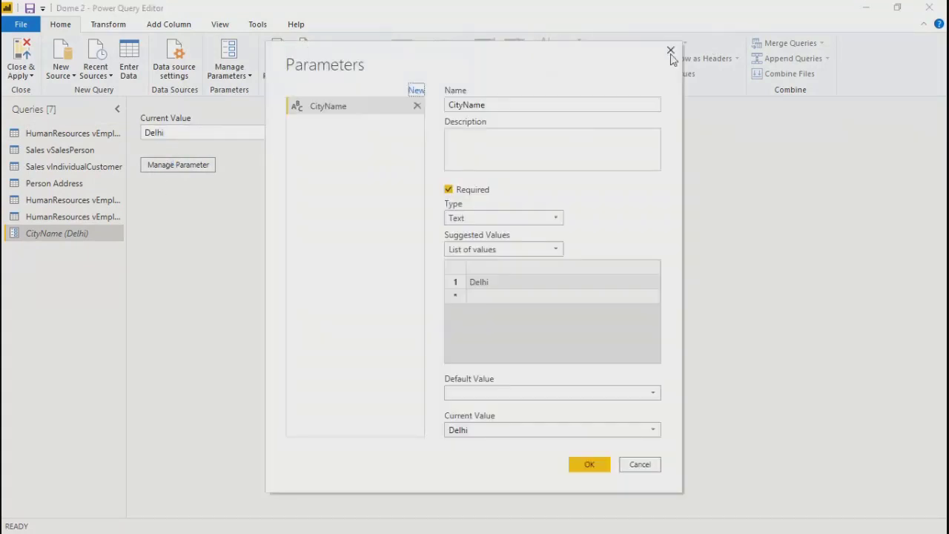
left_click(671, 52)
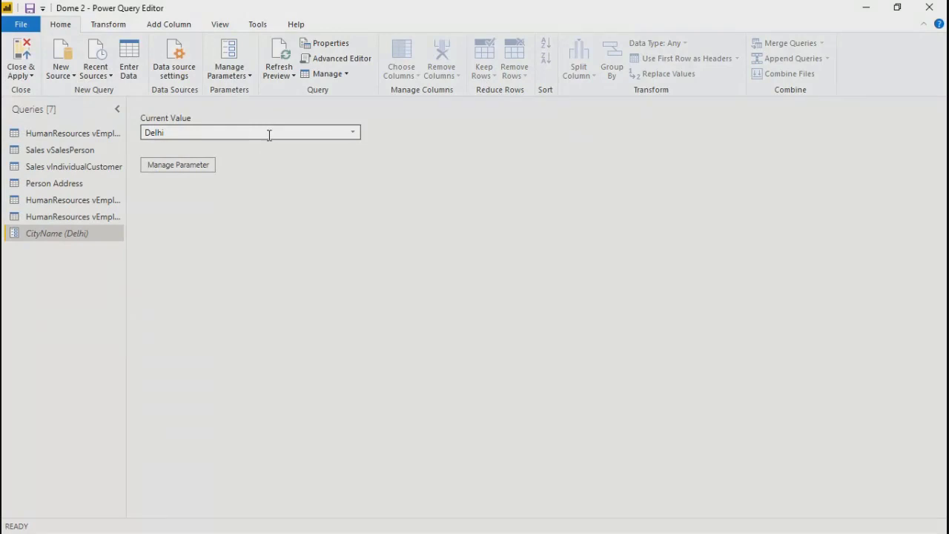
Close Power Query, apply the pending query changes to the report and accept adding the second data source
left_click(18, 51)
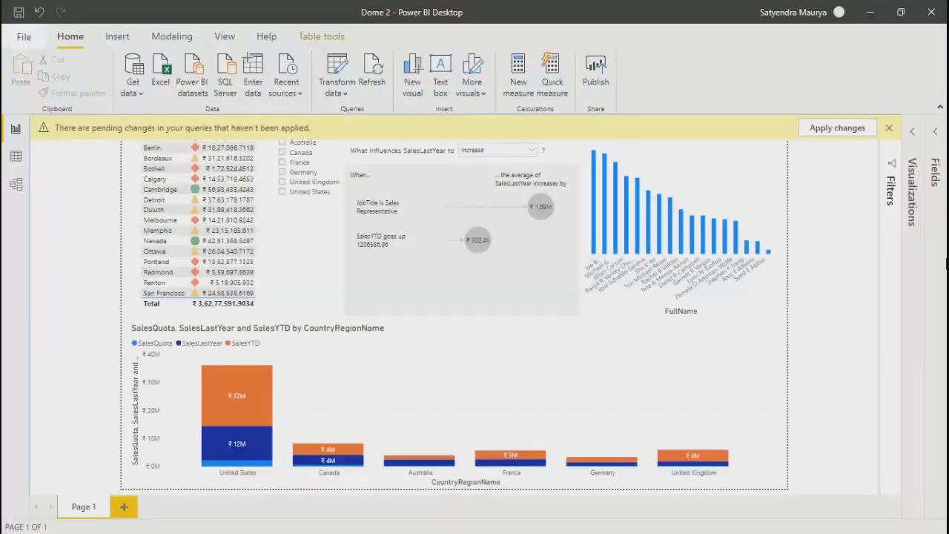
left_click(826, 129)
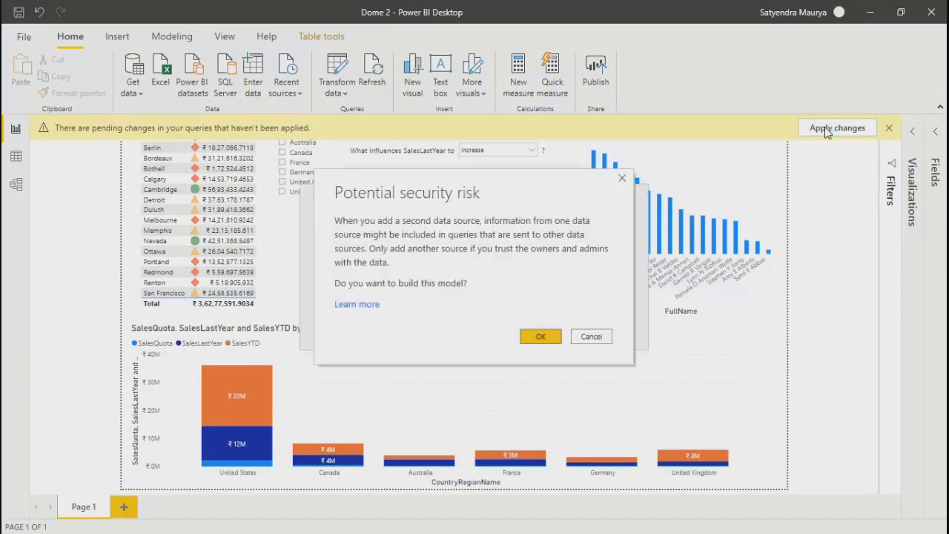
left_click(537, 338)
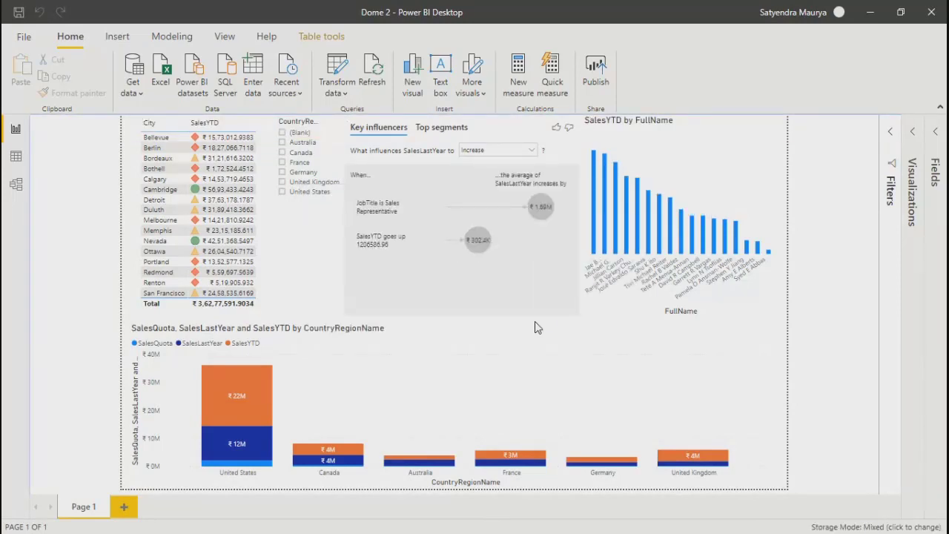
Check the loaded tables in the field list, the data view and the model view, and return to the report
left_click(938, 164)
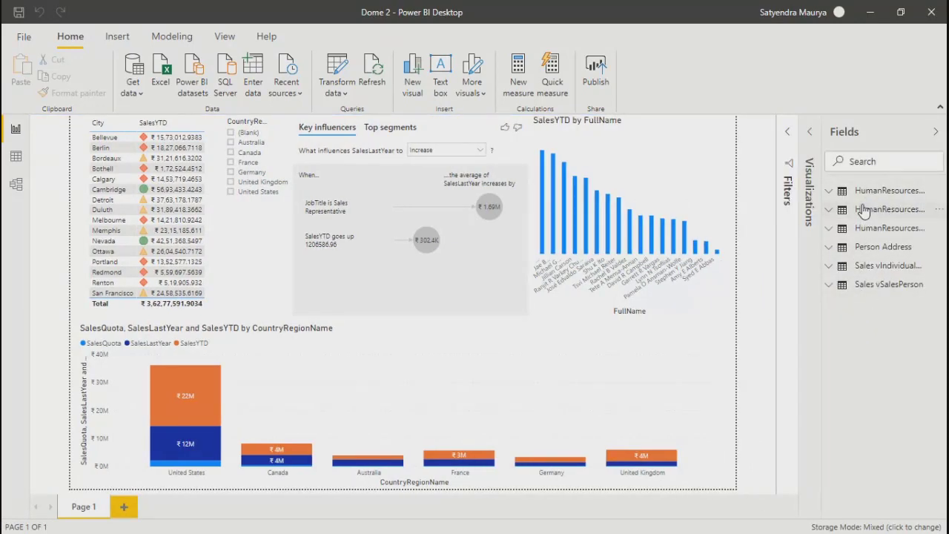
mouse_move(864, 212)
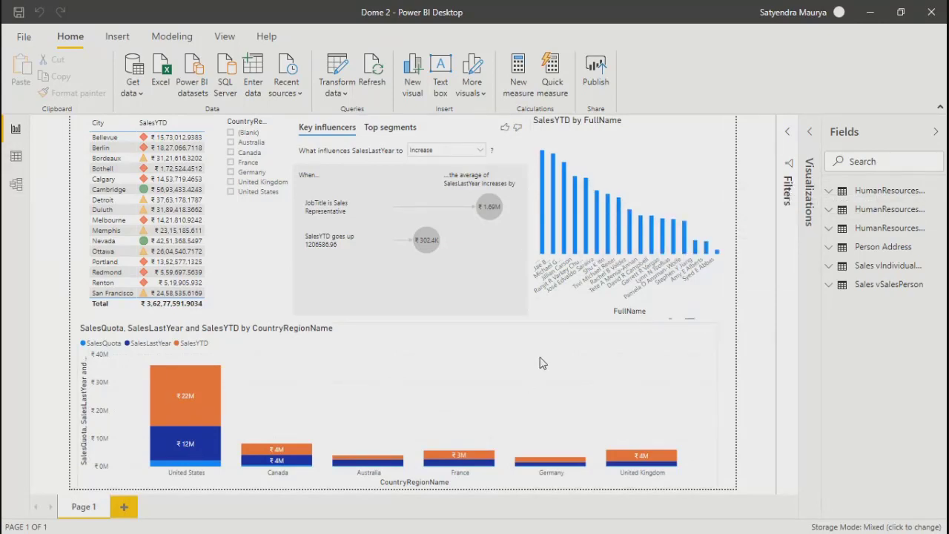
left_click(901, 139)
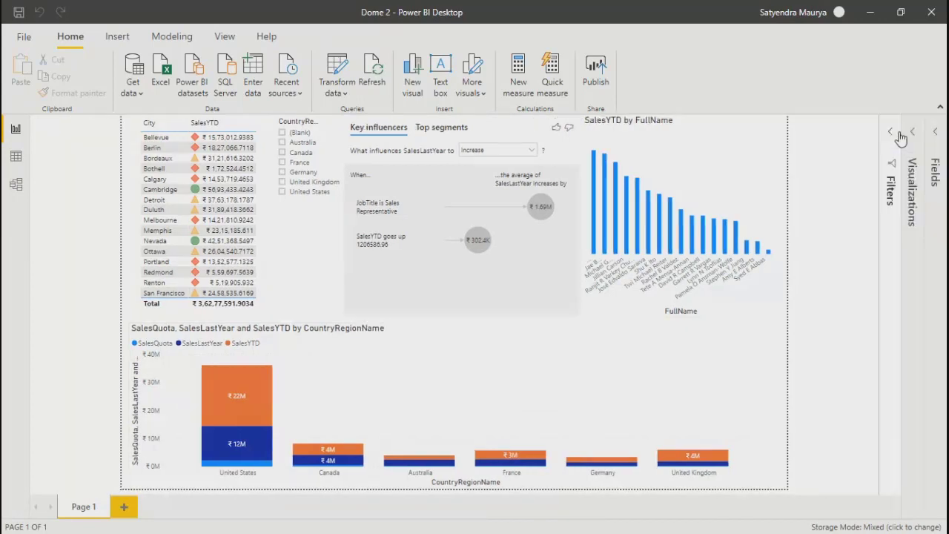
left_click(16, 158)
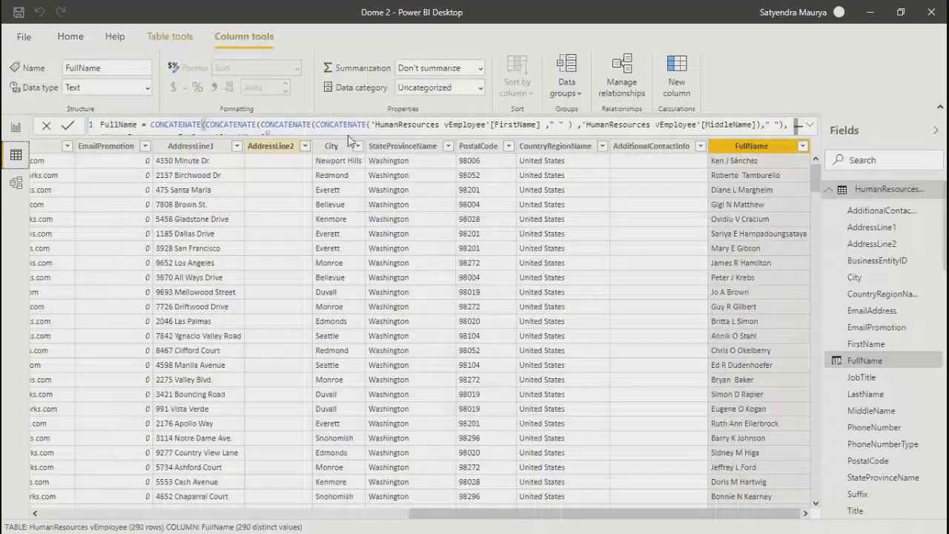
left_click(22, 187)
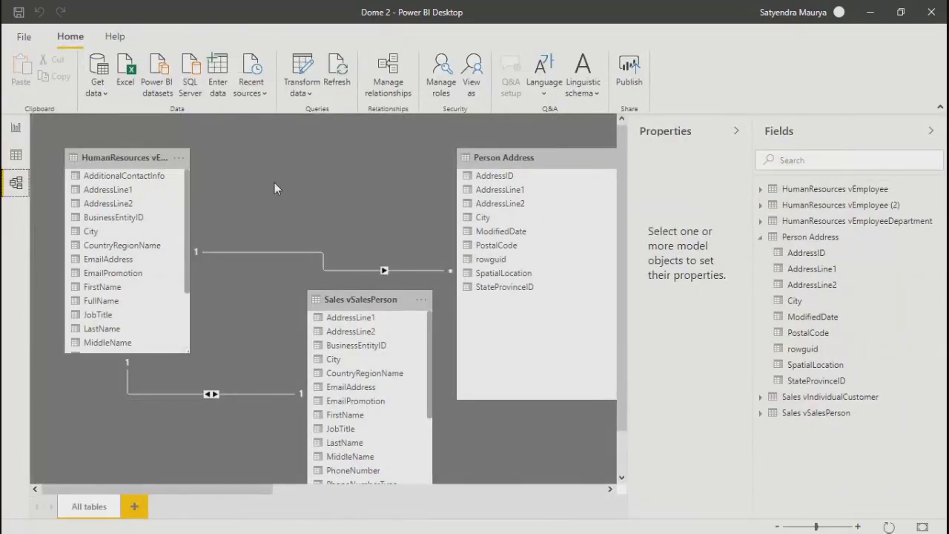
left_click(16, 128)
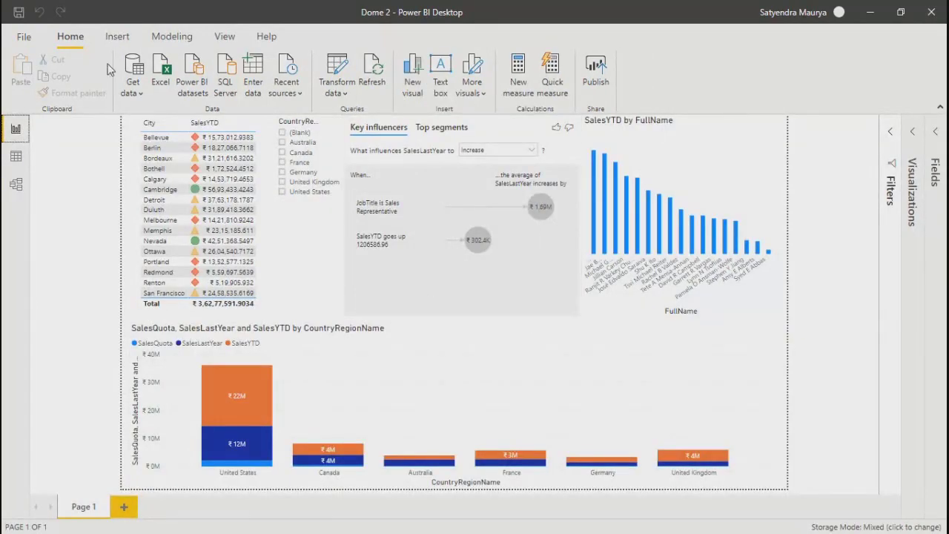
View the settings offered for a new what-if parameter and dismiss them without creating one
left_click(169, 39)
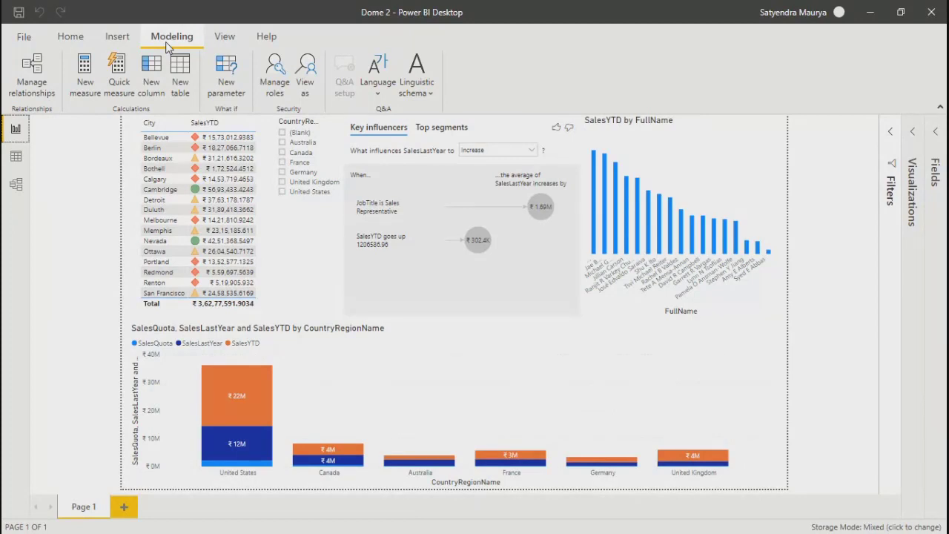
left_click(230, 78)
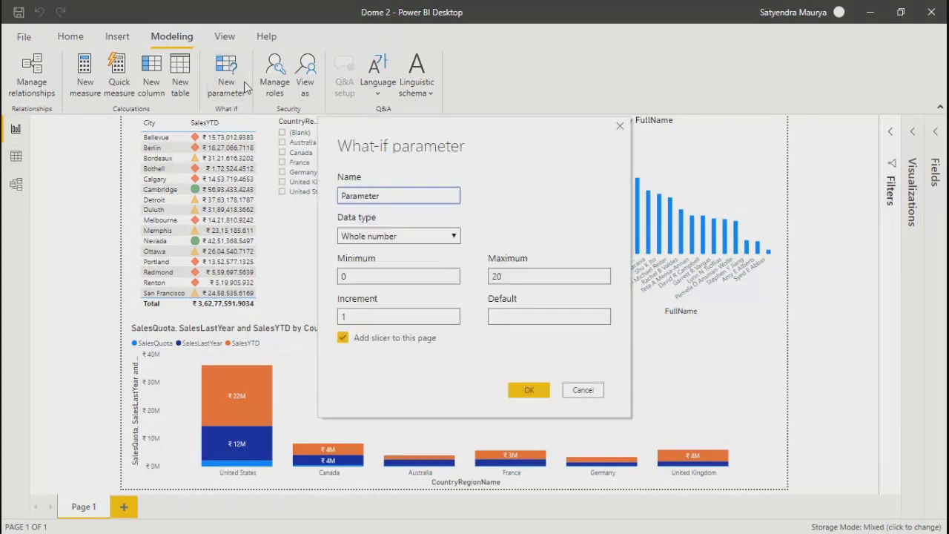
left_click(621, 128)
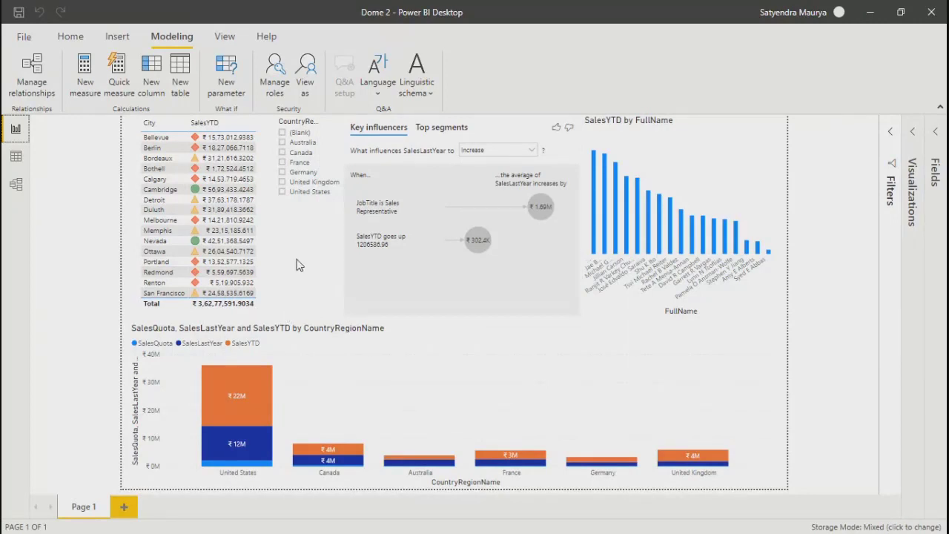
left_click(226, 39)
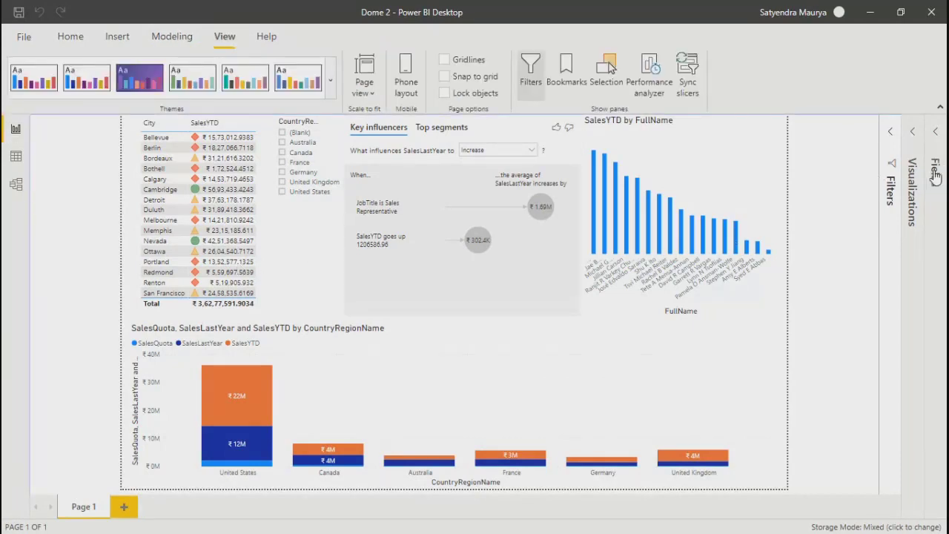
left_click(916, 186)
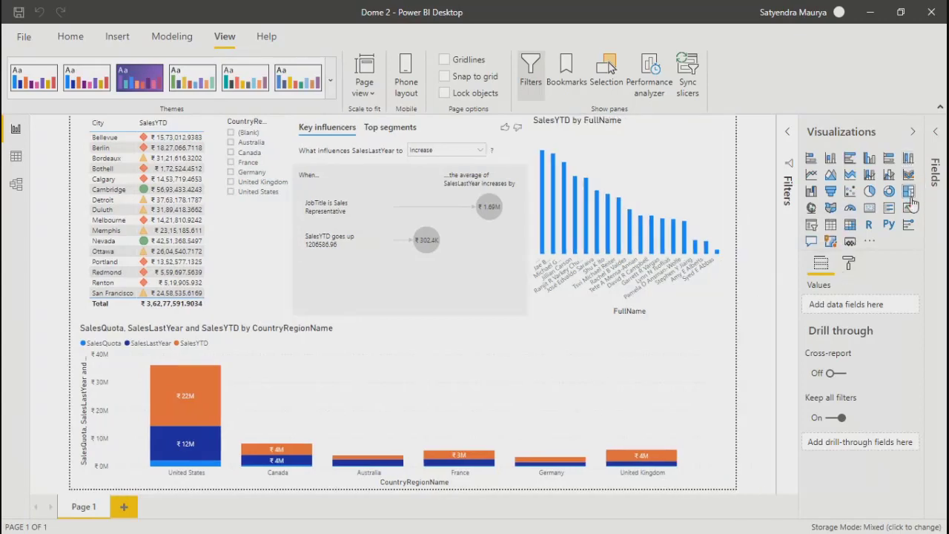
left_click(870, 243)
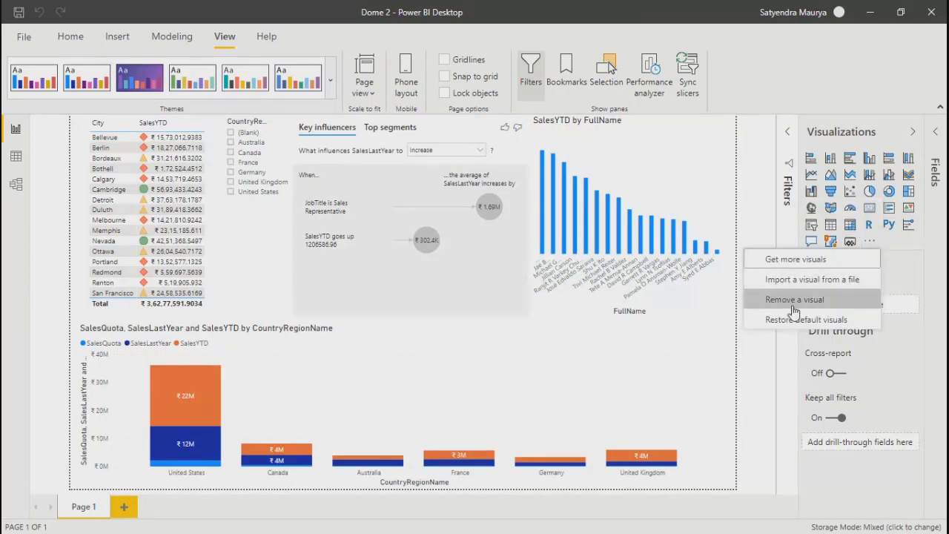
left_click(902, 275)
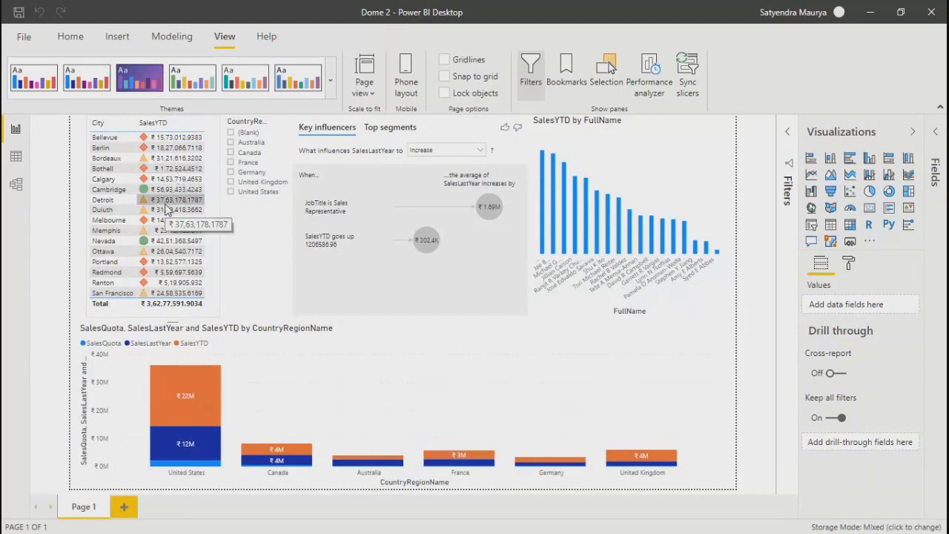
Sort the table of cities by SalesYTD in ascending order
left_click(158, 130)
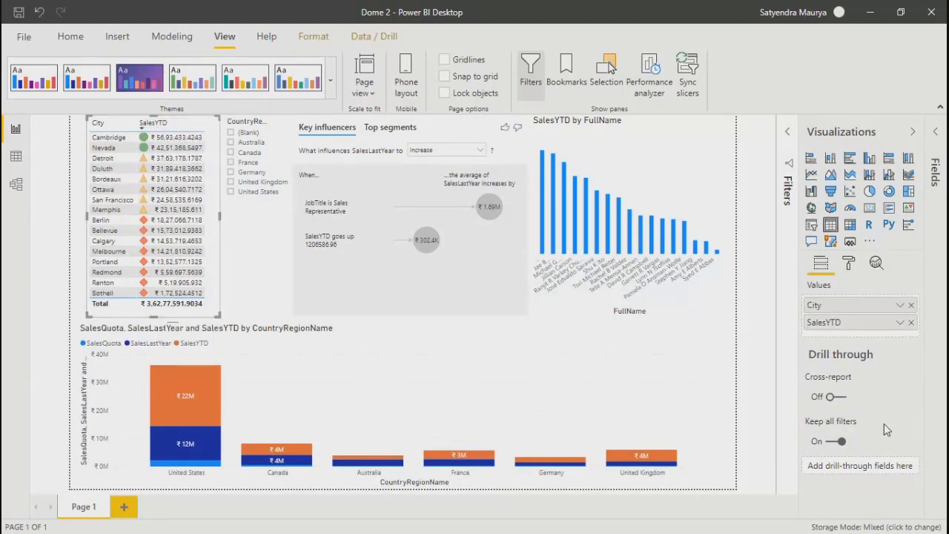
left_click(850, 264)
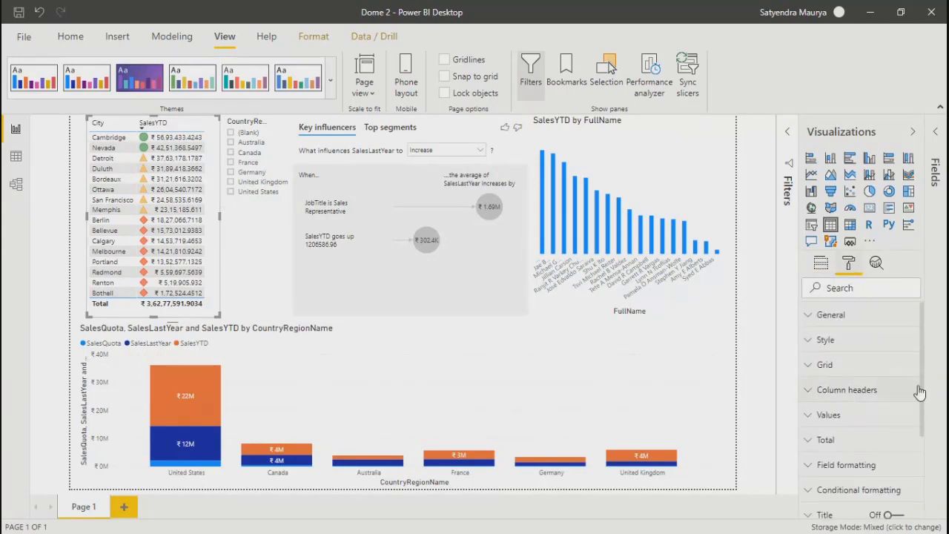
left_click_drag(920, 392, 931, 355)
right_click(168, 185)
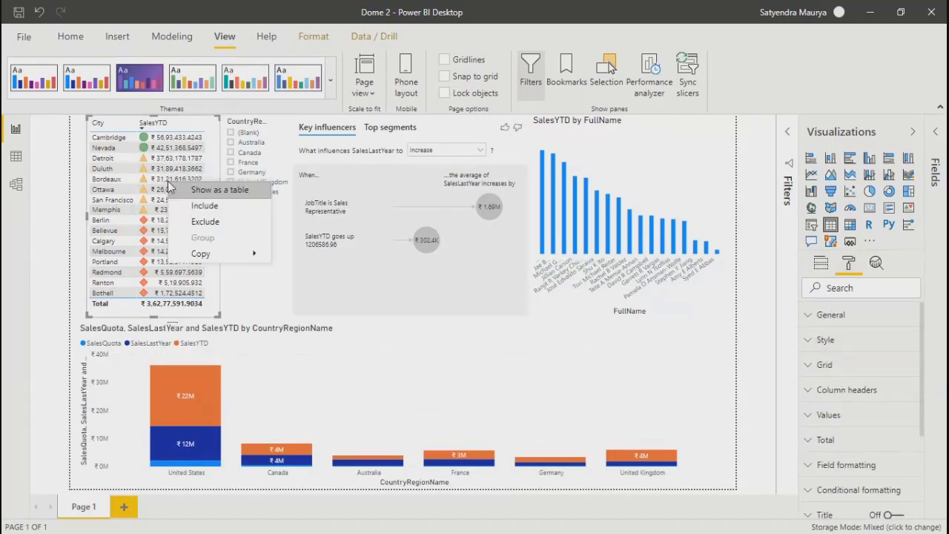
key("Escape")
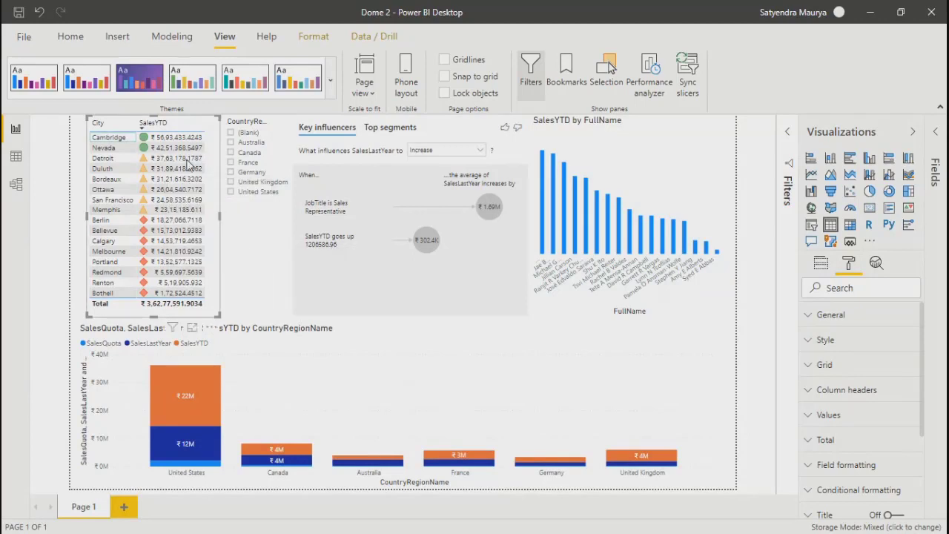
left_click(185, 124)
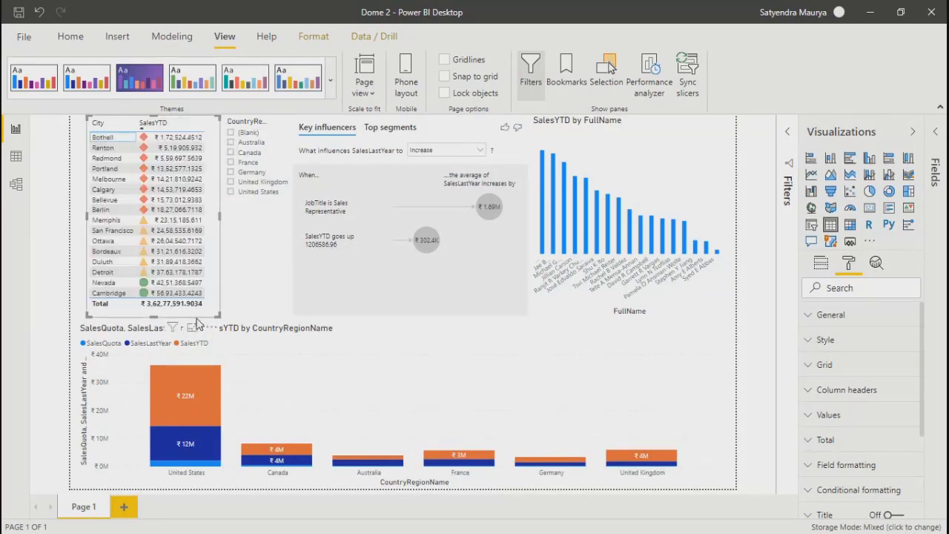
Expand the Sales vSalesPerson table in the field list and select its SalesYTD column for formatting
left_click(941, 139)
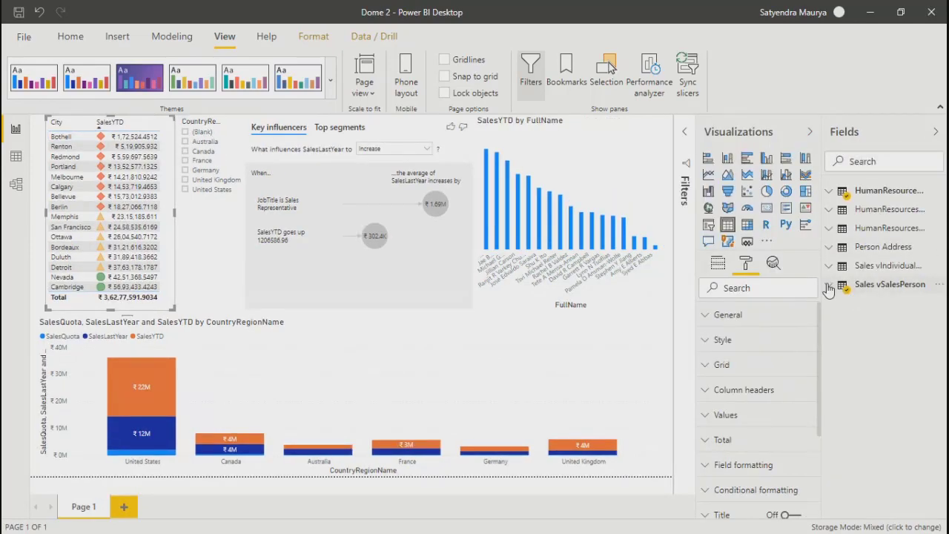
left_click(828, 286)
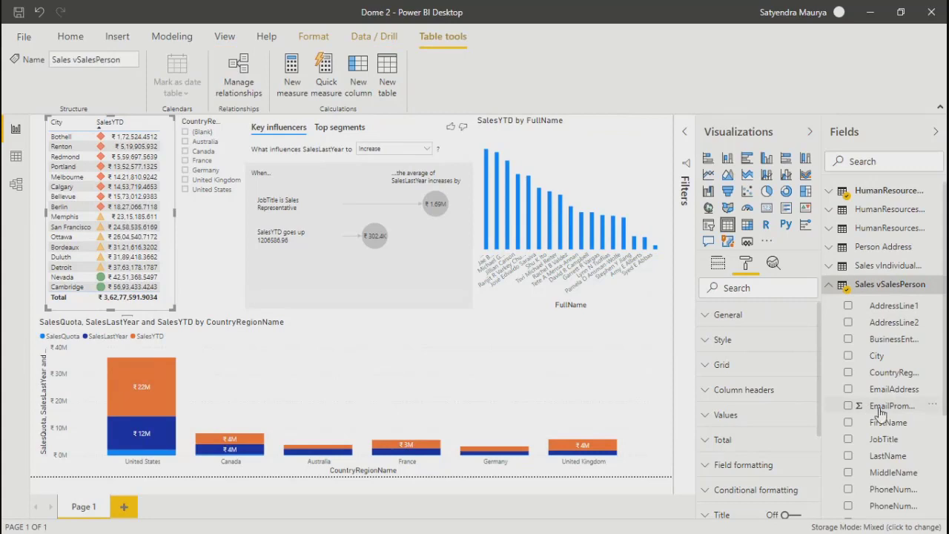
scroll(881, 413, "down", 4)
left_click(860, 427)
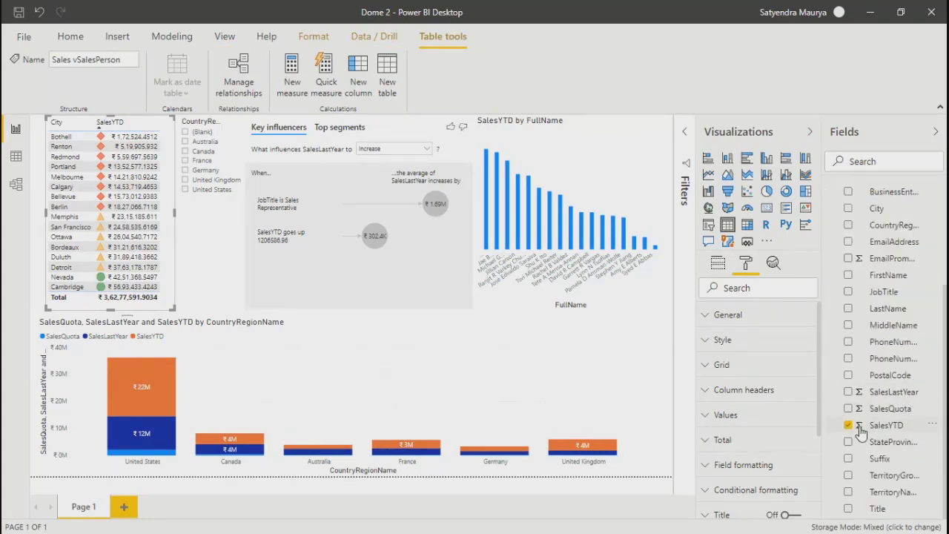
left_click(931, 425)
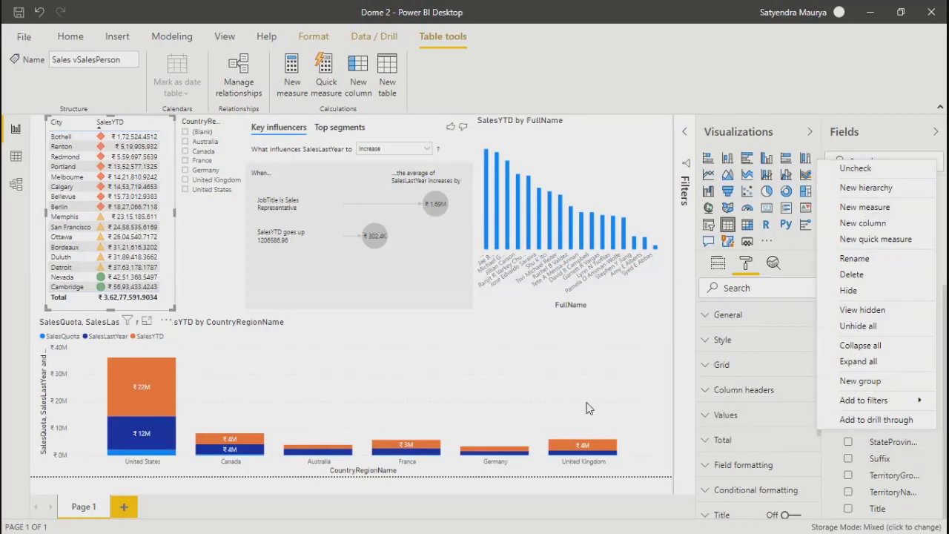
left_click(862, 432)
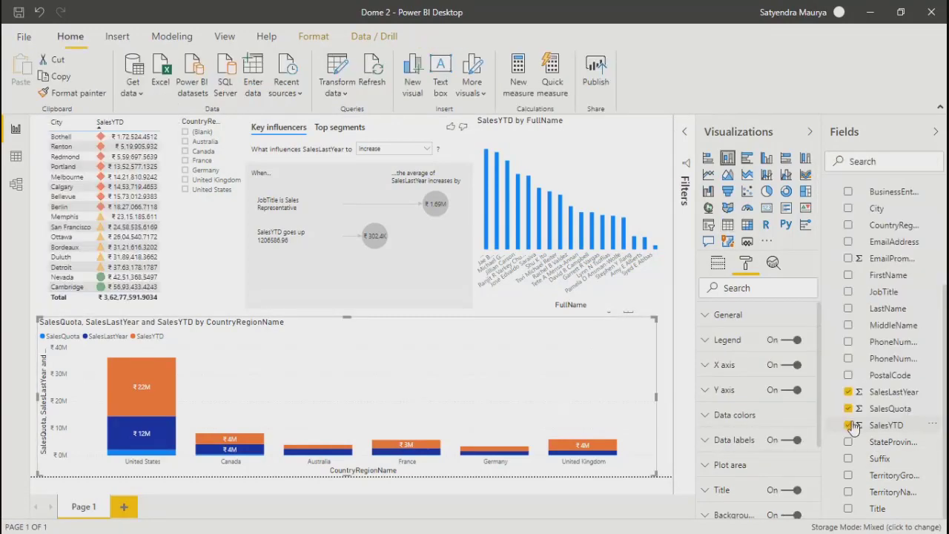
left_click(861, 428)
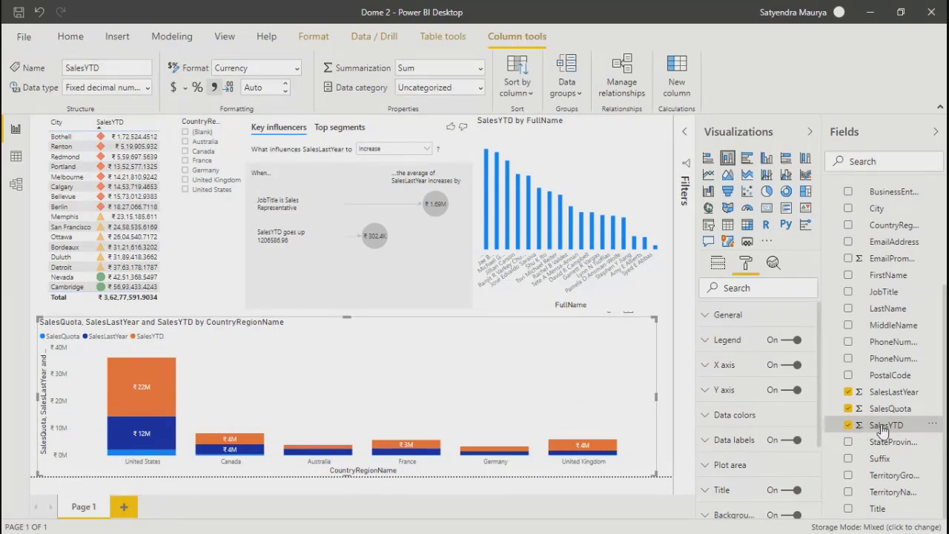
Format the SalesYTD column as dollar currency and look through the other currency symbols on offer
left_click(186, 89)
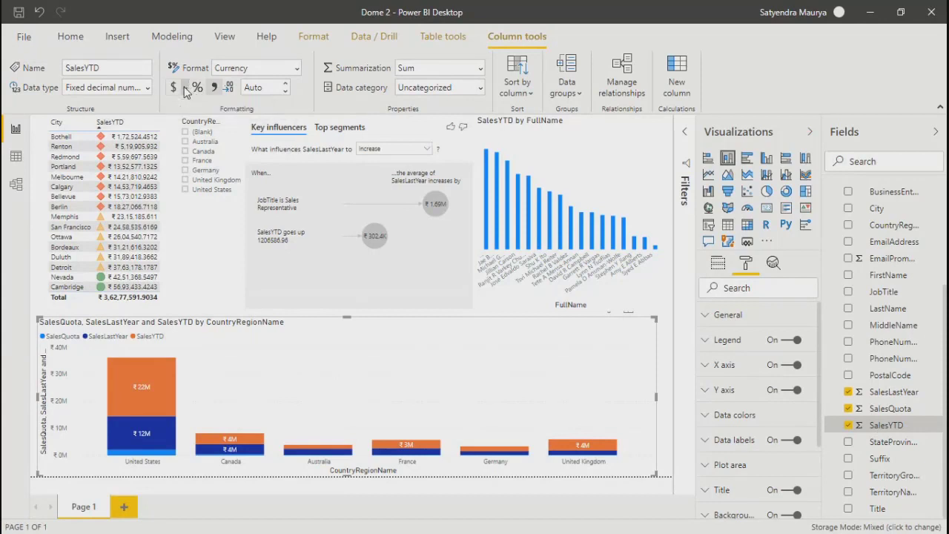
left_click(296, 69)
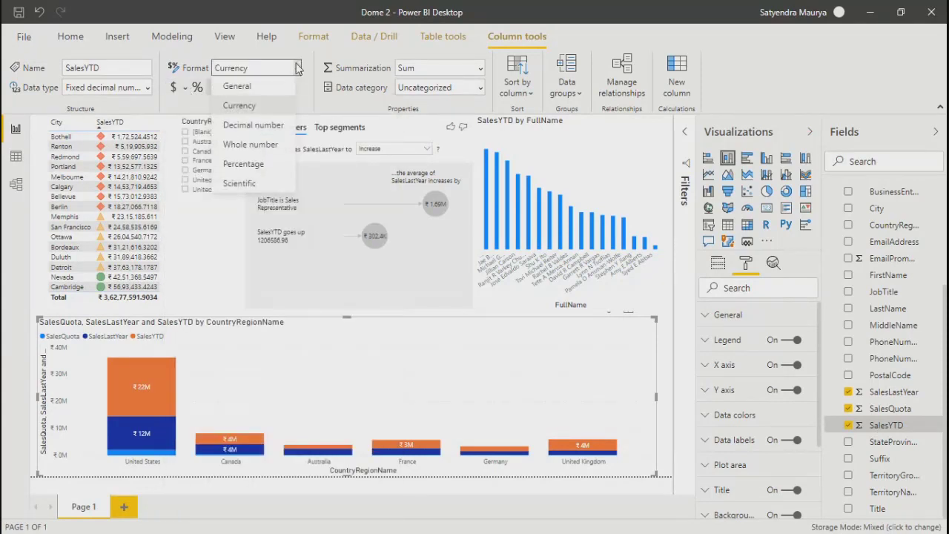
left_click(294, 68)
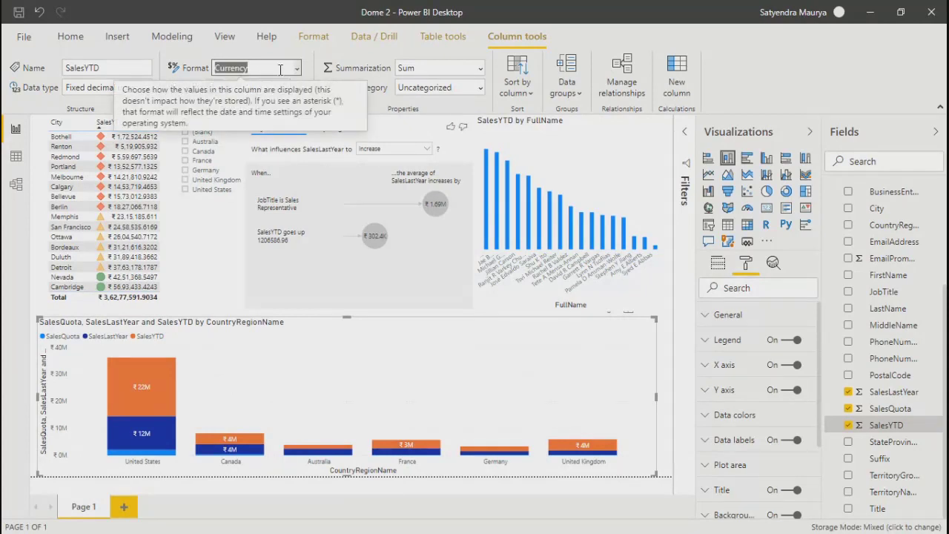
left_click(297, 69)
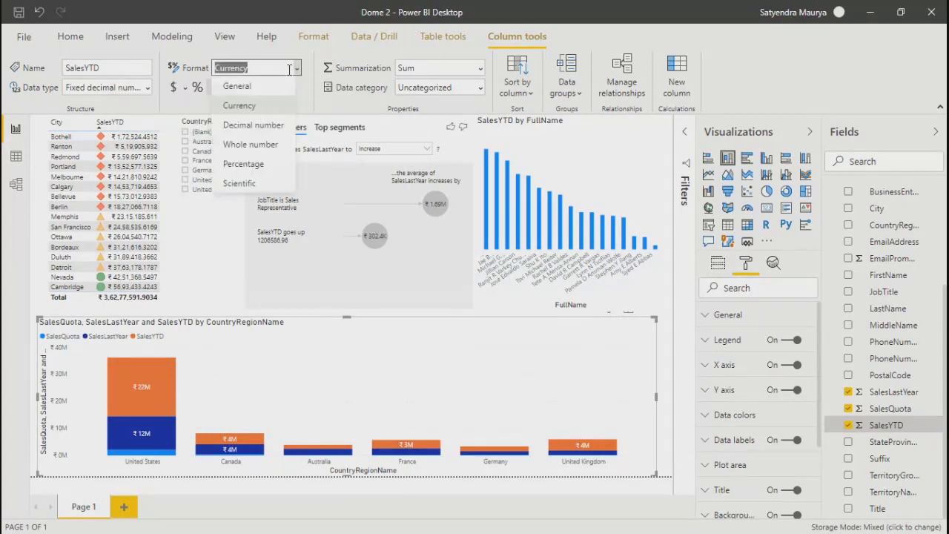
left_click(175, 89)
left_click(175, 88)
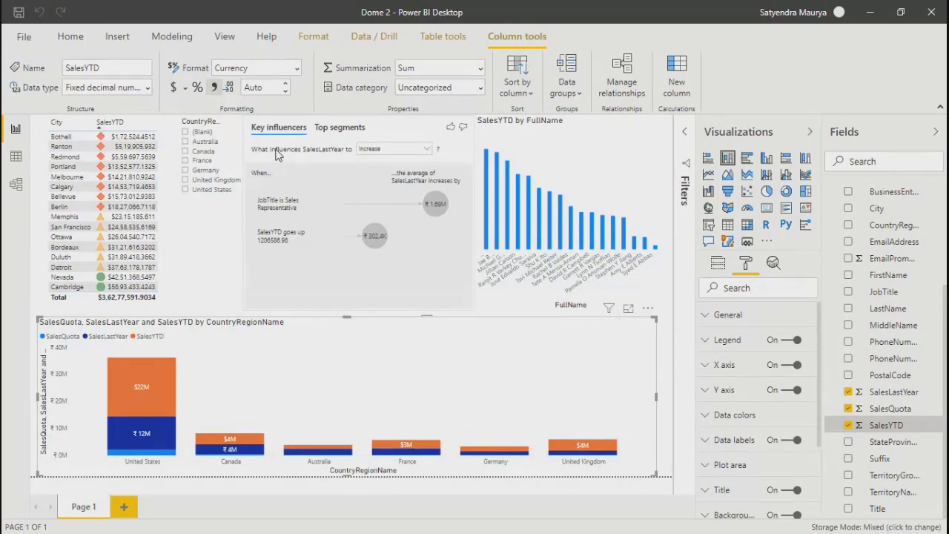
left_click(185, 88)
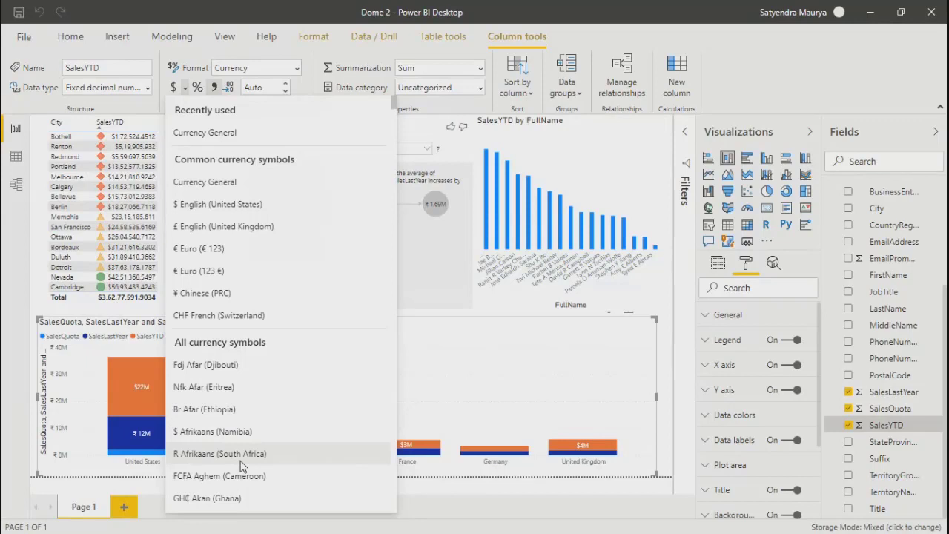
left_click(425, 313)
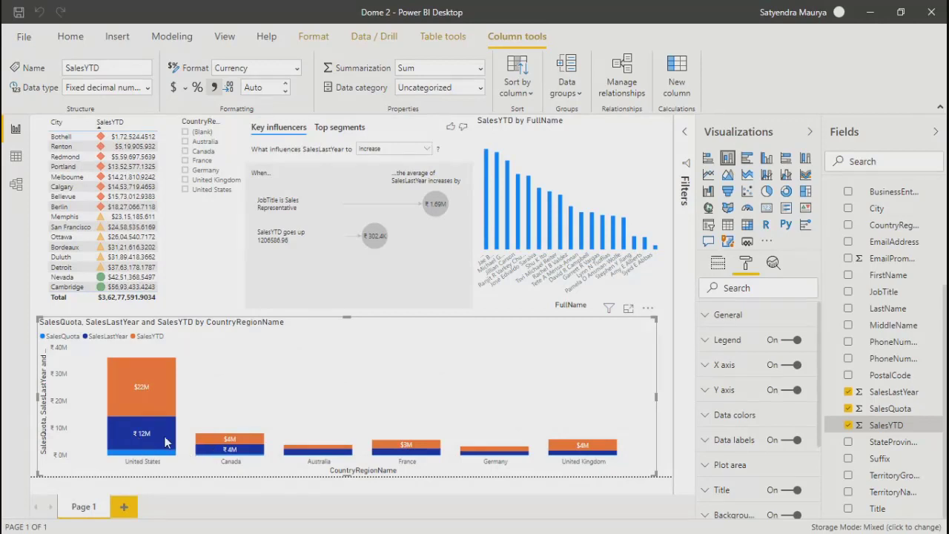
Format the SalesQuota and SalesLastYear columns as dollar currency as well
left_click(890, 409)
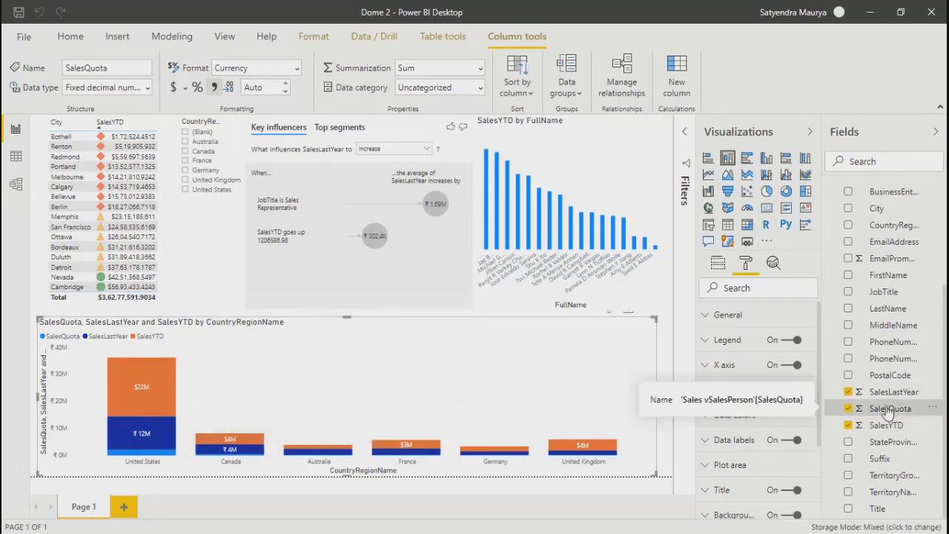
left_click(894, 391)
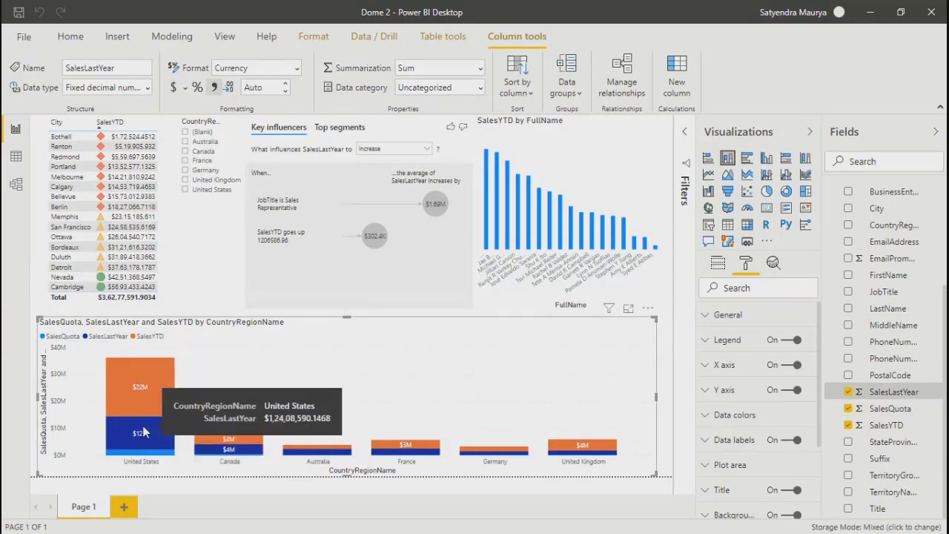
View the actions offered for the United States SalesYTD segment in the stacked chart and dismiss them
right_click(146, 367)
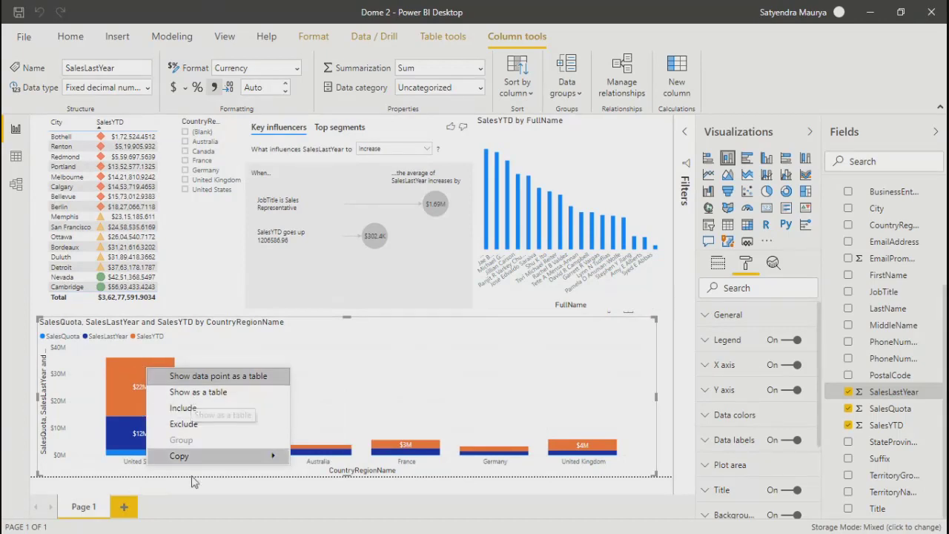
mouse_move(192, 461)
key("Escape")
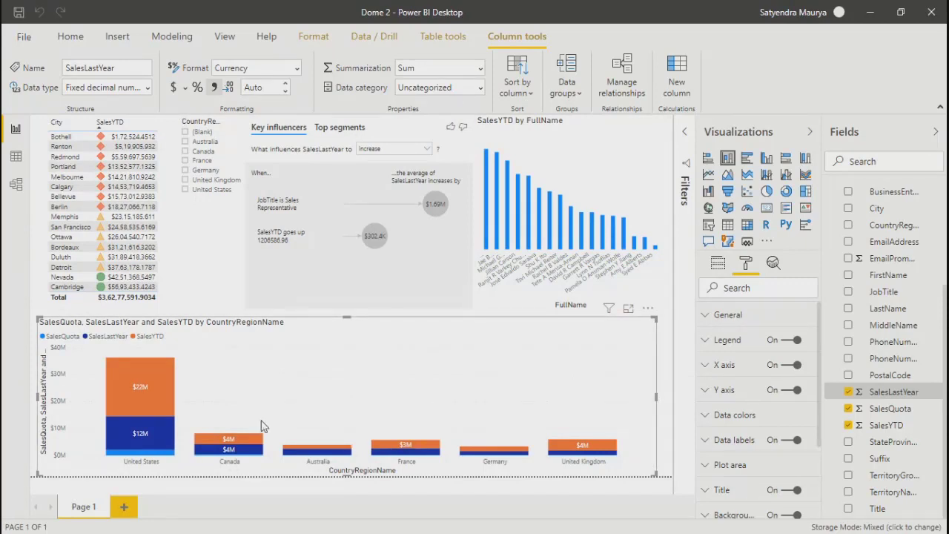
right_click(117, 382)
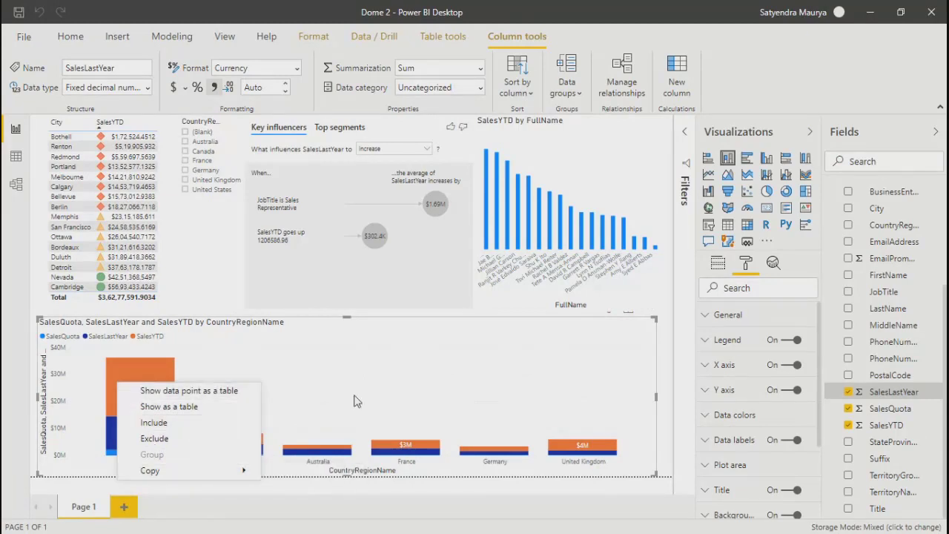
key("Escape")
Add a scatter chart with SalesQuota on the X axis, SalesLastYear on the Y axis and BusinessEntityID as the legend
left_click(747, 191)
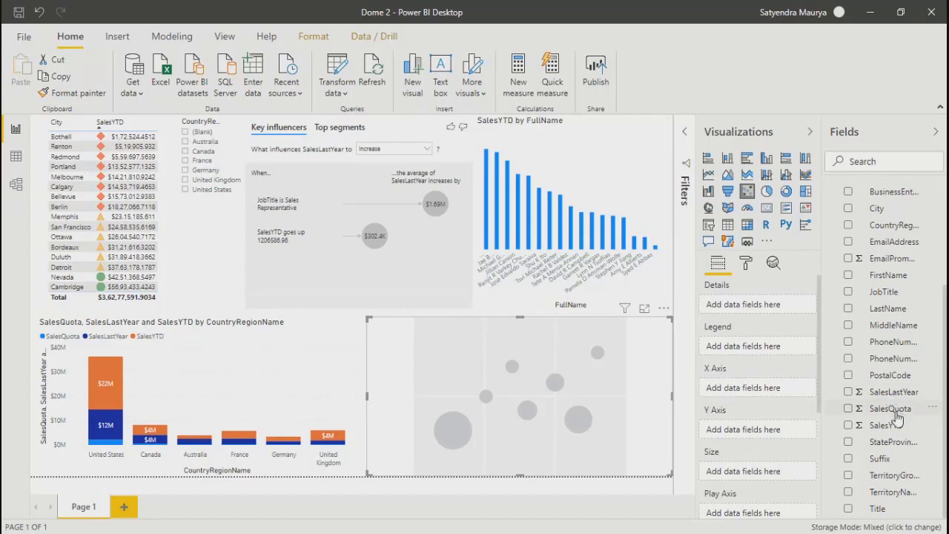
left_click_drag(890, 409, 545, 407)
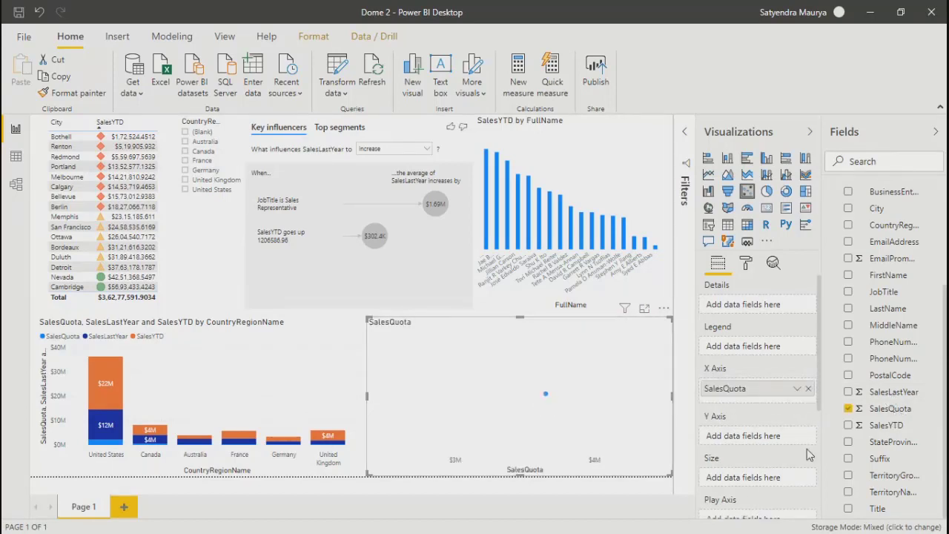
left_click_drag(866, 391, 557, 430)
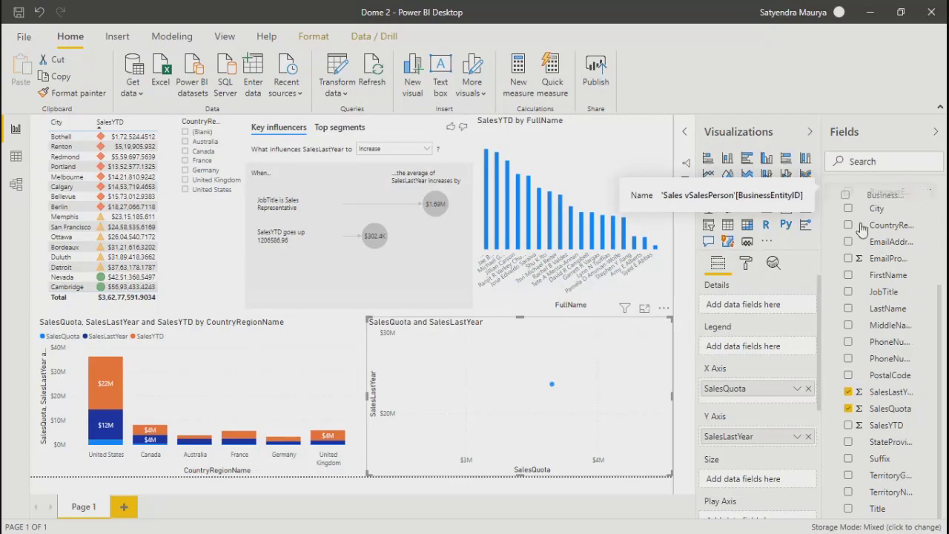
left_click_drag(884, 200, 770, 353)
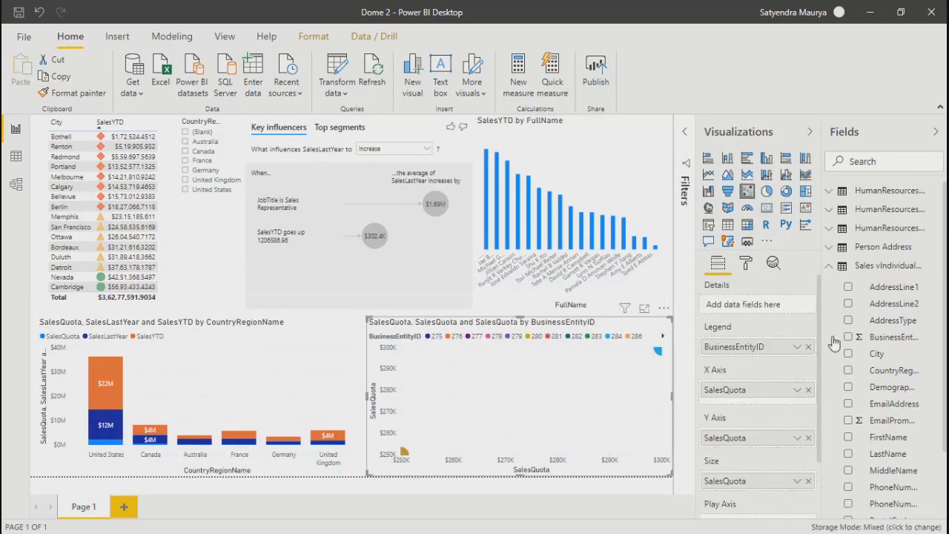
Try the new visual as a pie, area, stacked area, funnel and gauge chart, and settle on a SalesQuota card
left_click(768, 193)
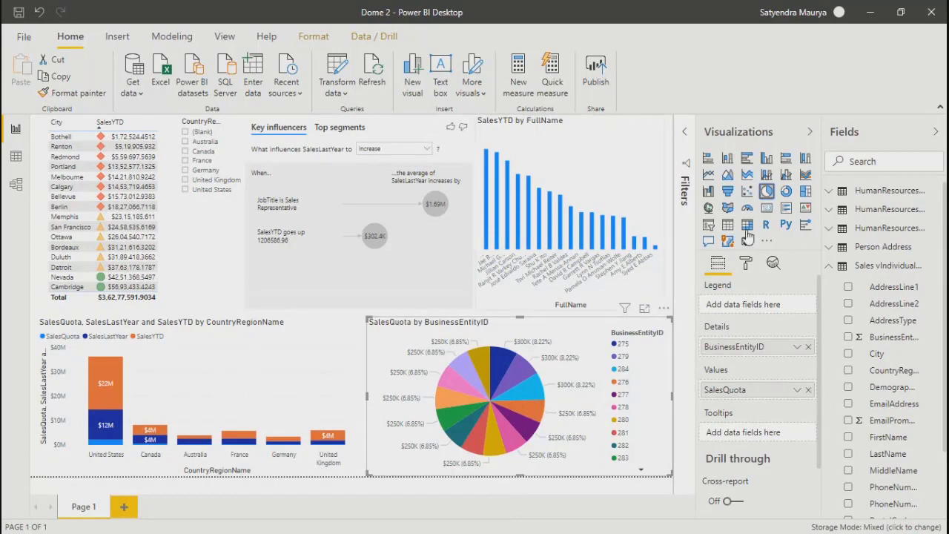
left_click(729, 176)
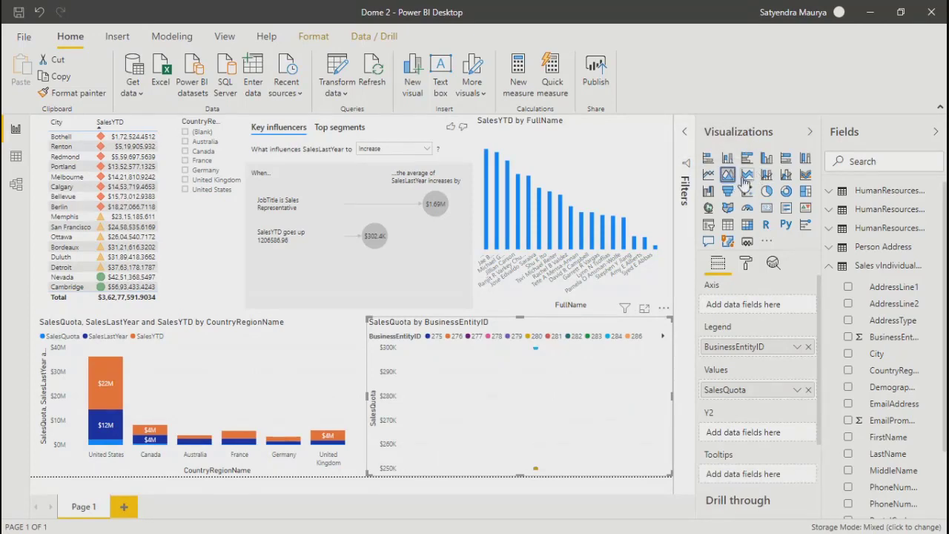
left_click(747, 175)
left_click(729, 193)
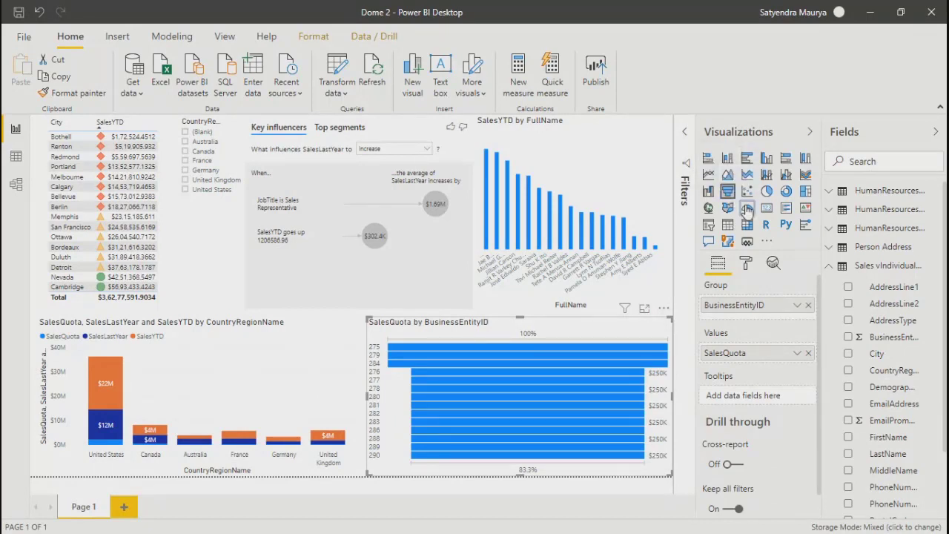
left_click(747, 209)
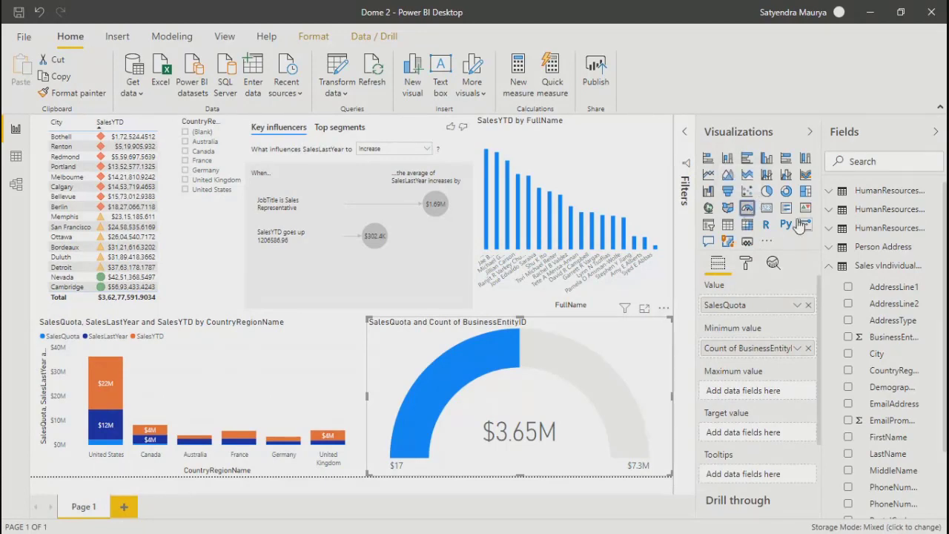
left_click(768, 211)
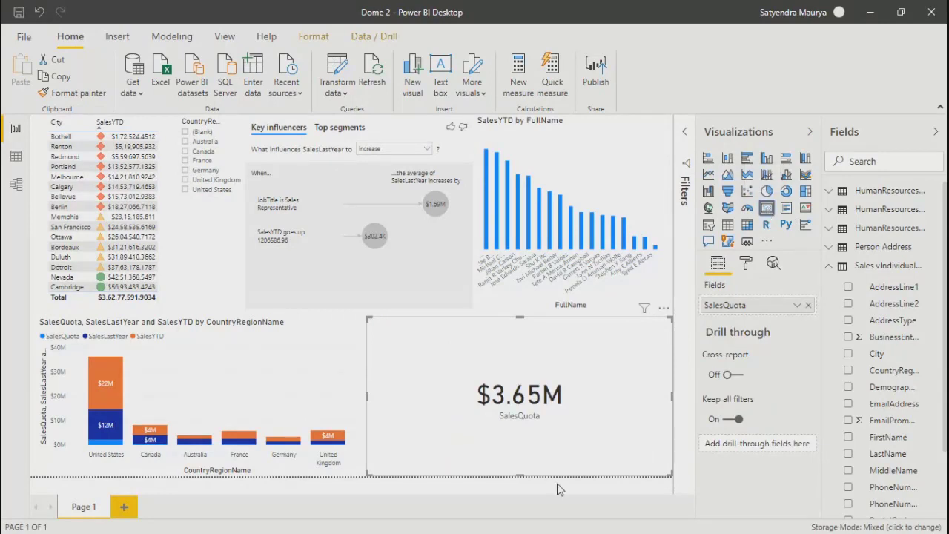
Shrink the SalesQuota card to less than half its width and about half its height, keeping its upper-left corner in place
left_click_drag(672, 474, 524, 391)
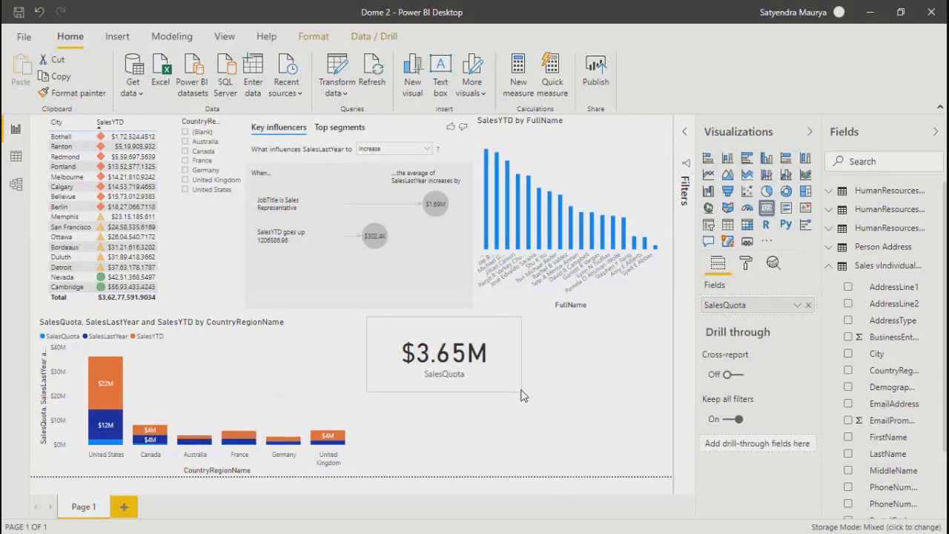
left_click(602, 430)
left_click(425, 323)
left_click_drag(522, 395, 675, 484)
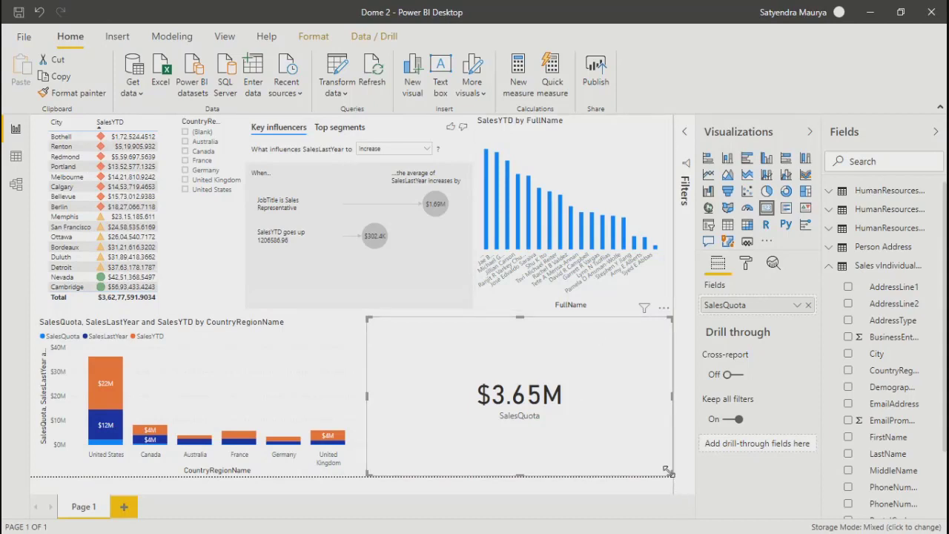
left_click_drag(668, 470, 497, 398)
left_click(568, 379)
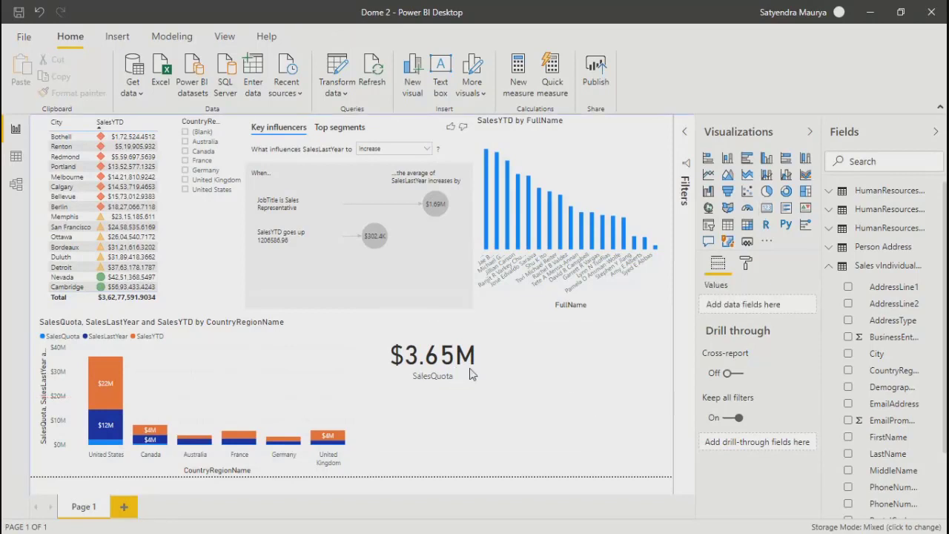
Duplicate the SalesQuota card and place the copy level with the original, on its right
left_click(495, 388)
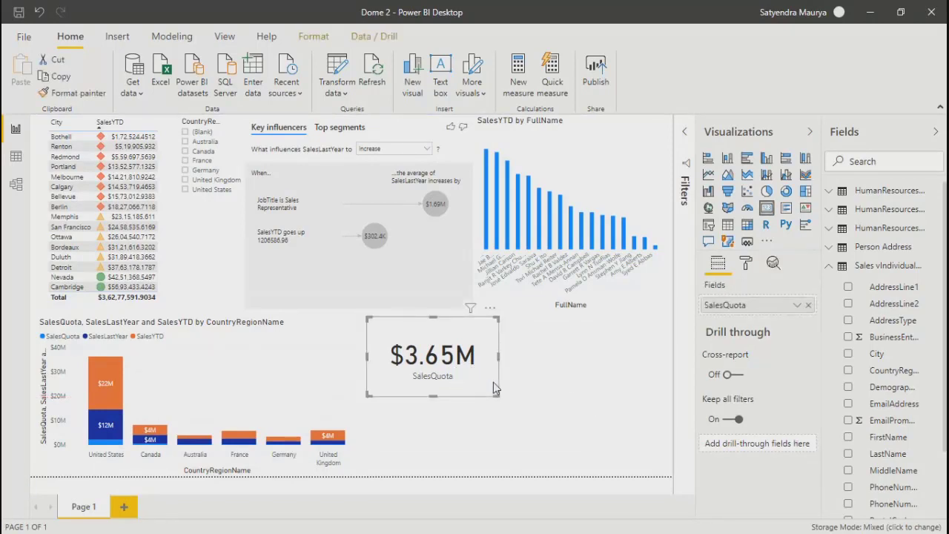
key("ctrl+c")
key("ctrl+v")
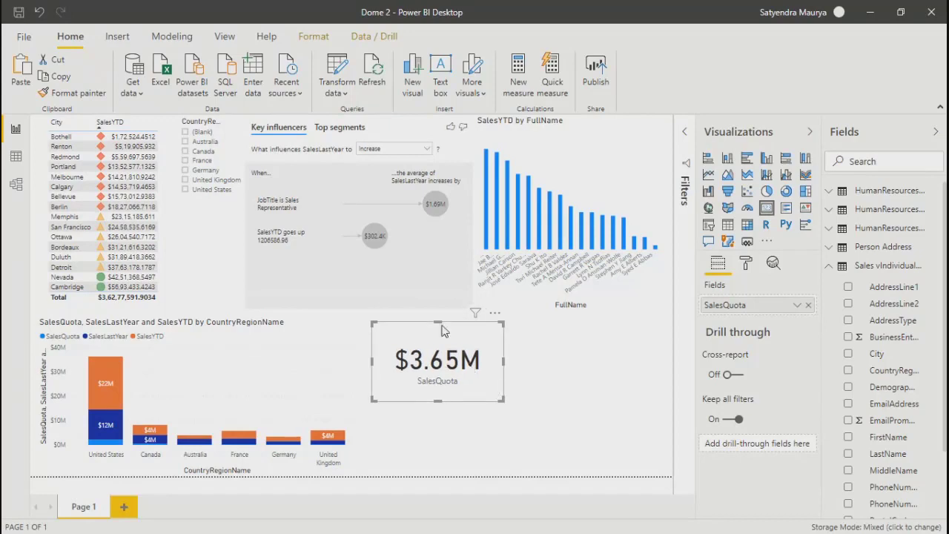
left_click_drag(422, 341, 593, 351)
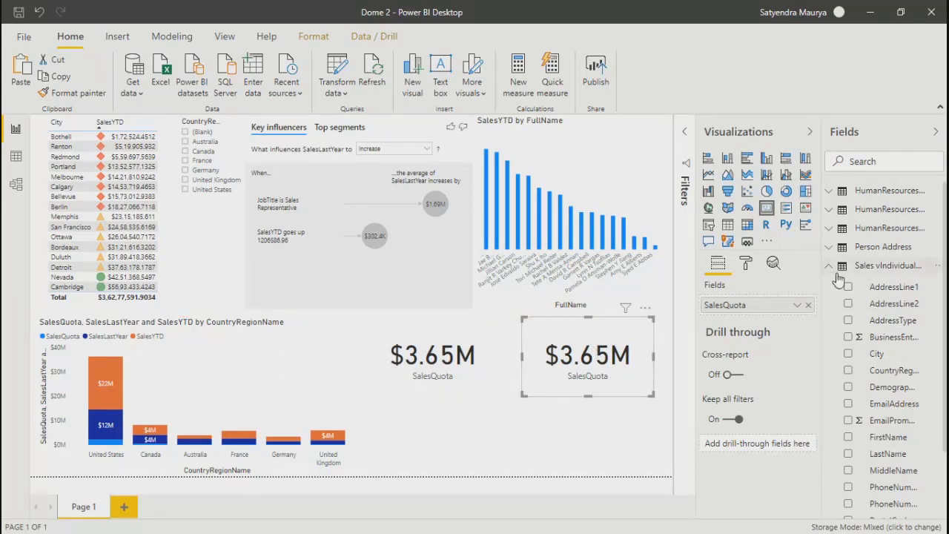
Replace SalesQuota with SalesYTD from the Sales vSalesPerson table as the field of the duplicated card
scroll(864, 382, "down", 3)
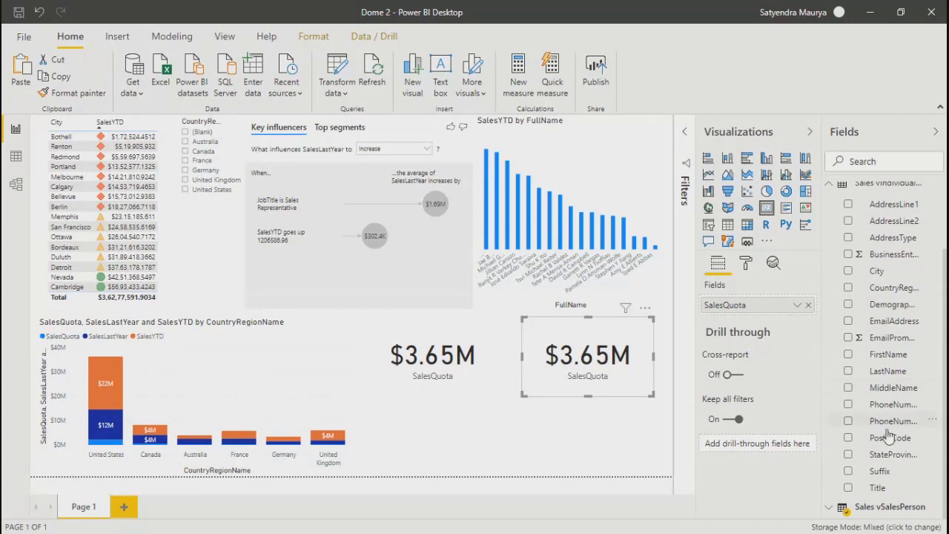
left_click(838, 507)
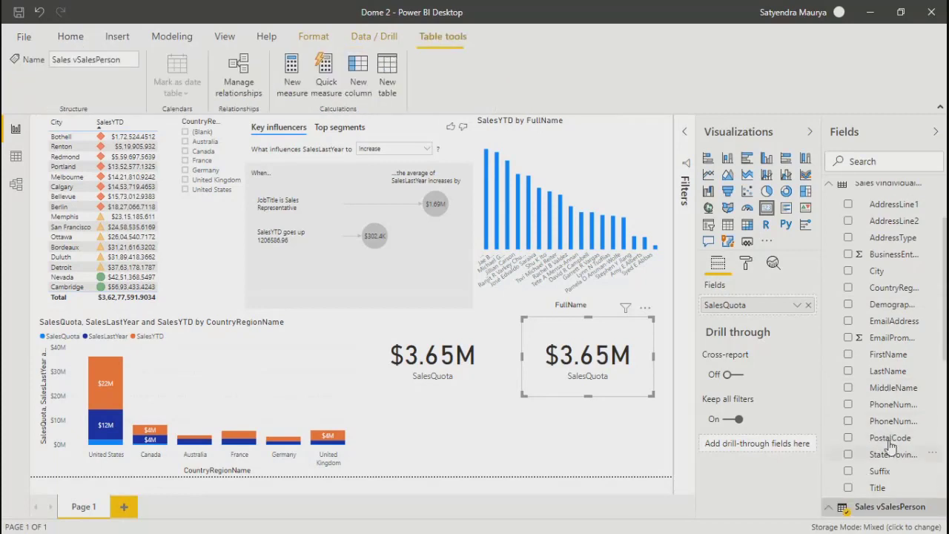
scroll(883, 445, "down", 10)
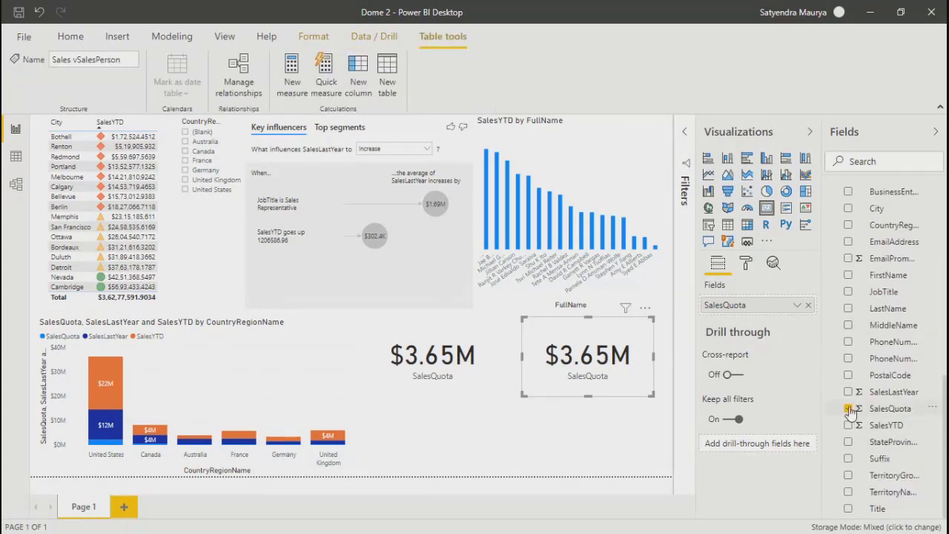
left_click(849, 410)
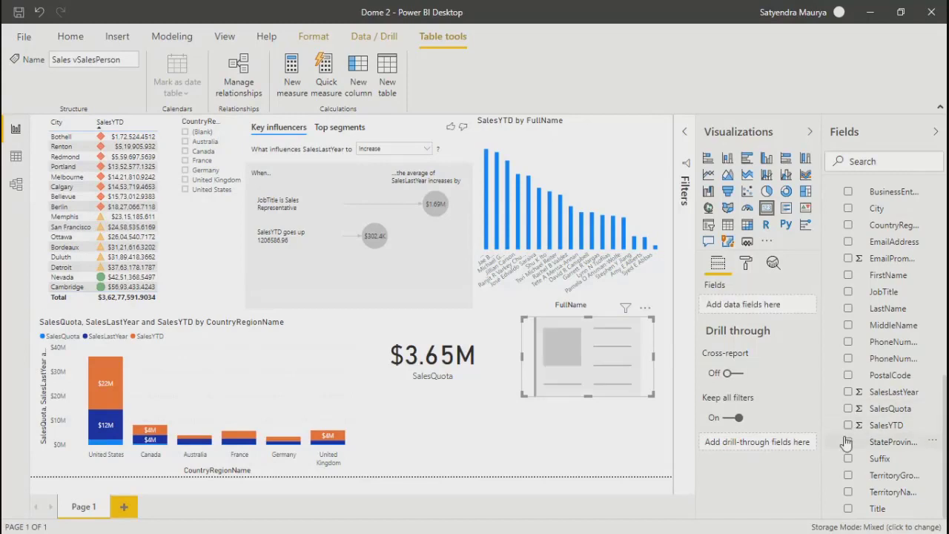
left_click(849, 426)
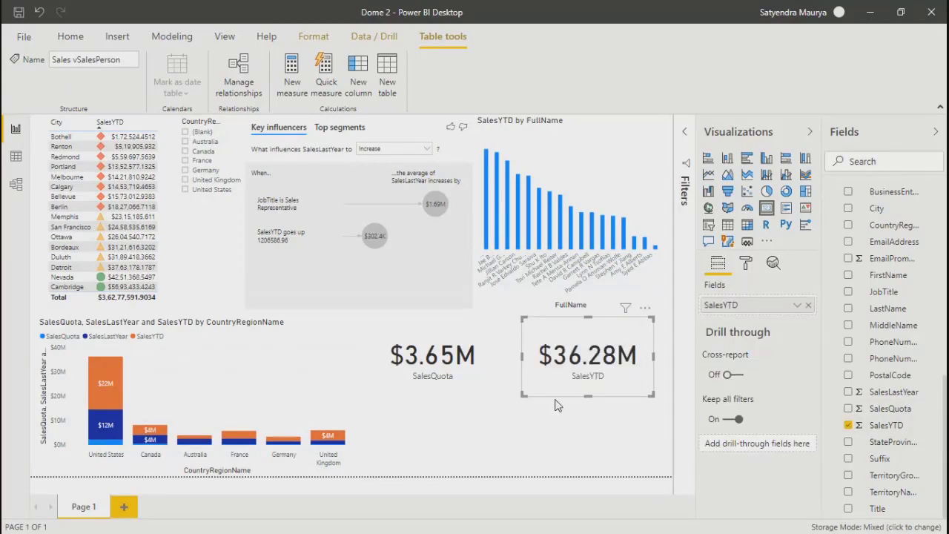
Duplicate the SalesQuota card, place the copy centred below the two existing cards, and switch its field to SalesLastYear
left_click(430, 326)
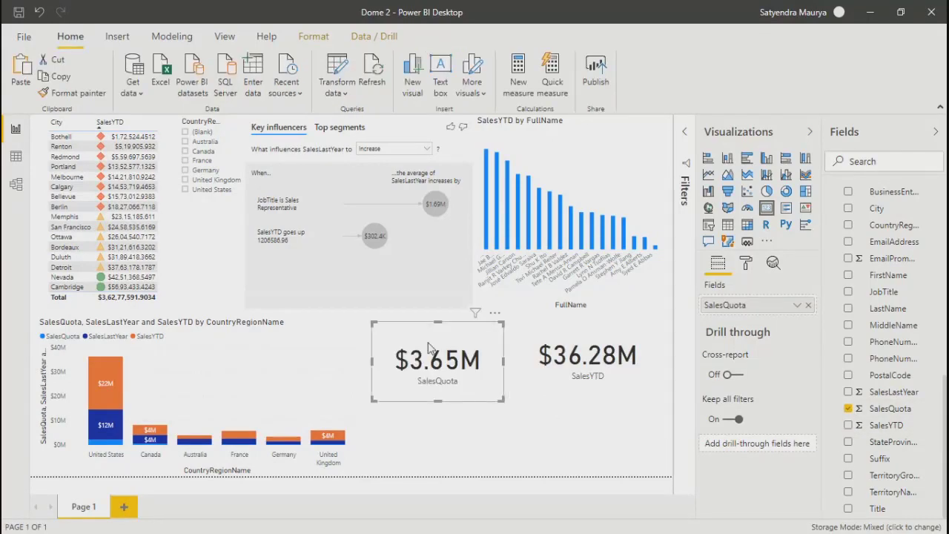
left_click_drag(427, 325, 496, 408)
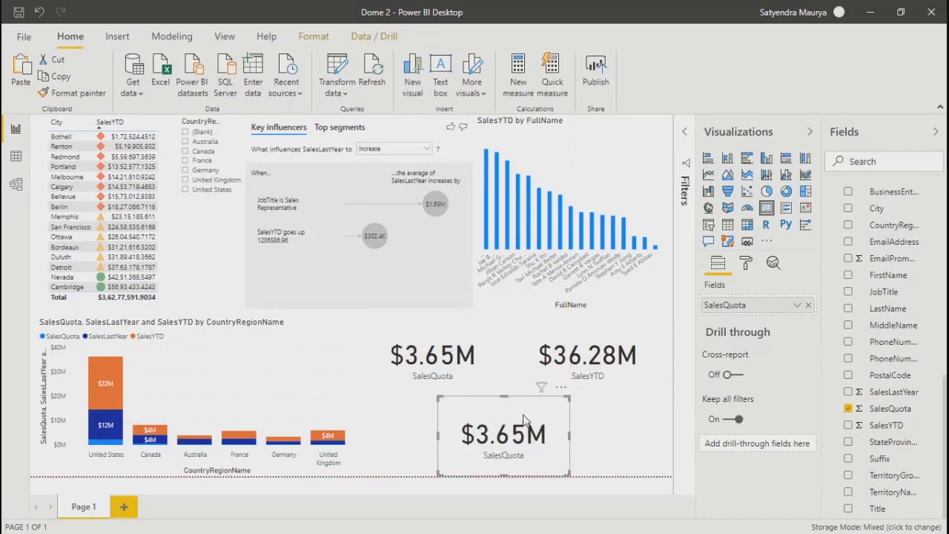
left_click(848, 409)
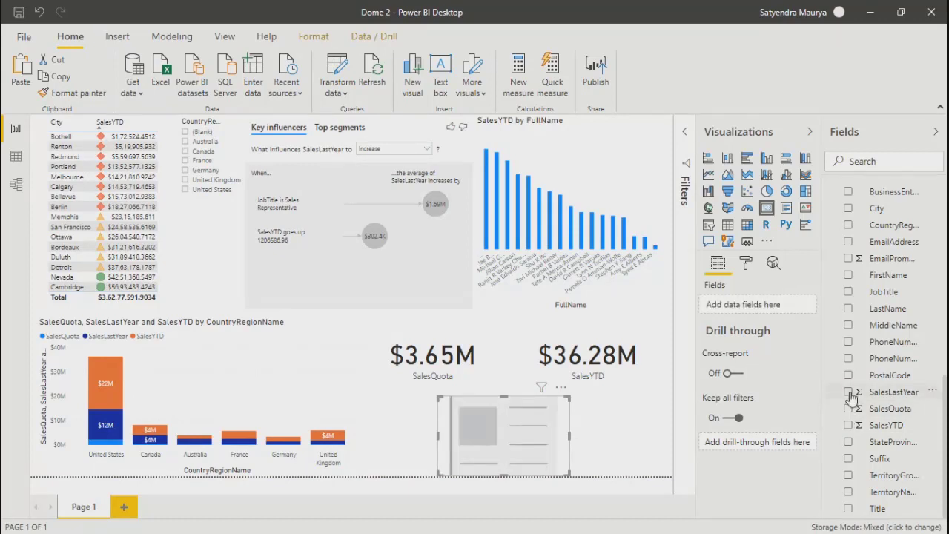
left_click(849, 393)
left_click(631, 449)
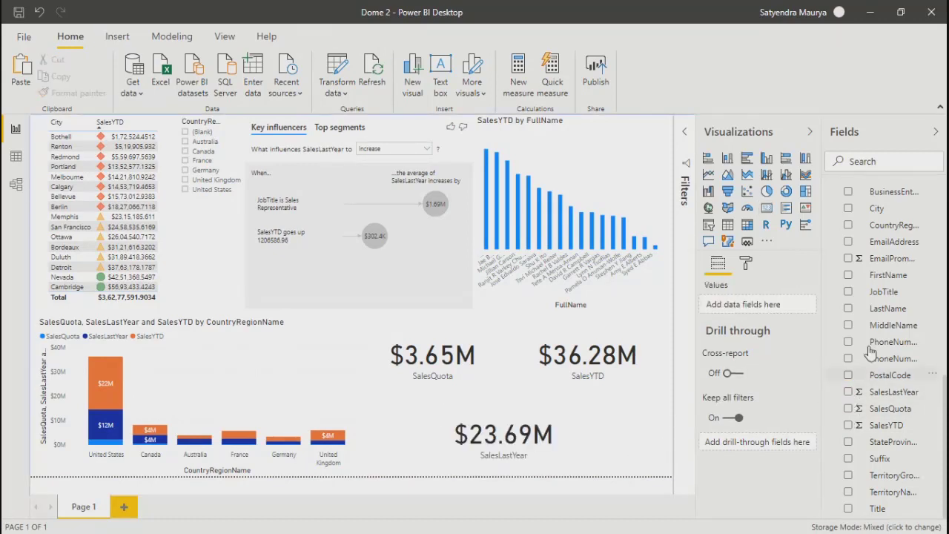
Turn on the border for the SalesQuota, SalesYTD and SalesLastYear cards
left_click(488, 351)
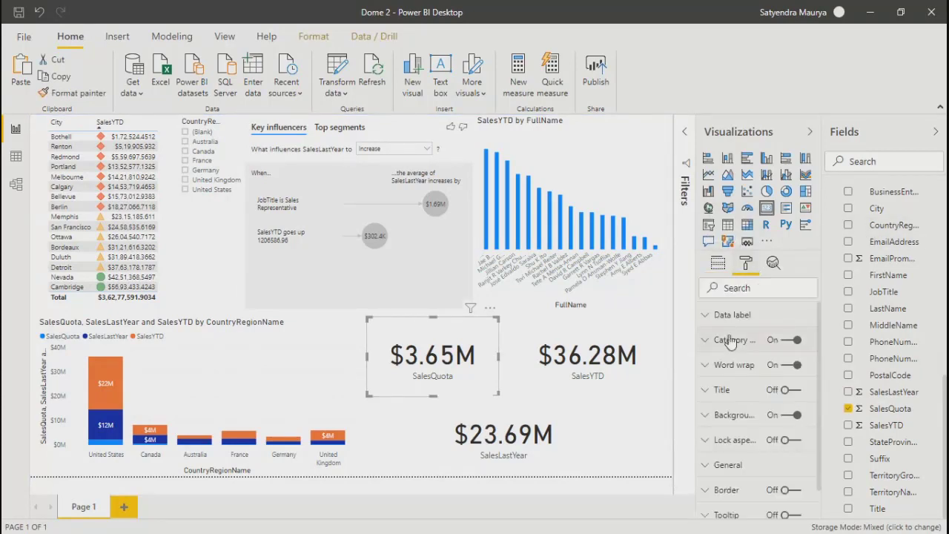
scroll(710, 452, "down", 1)
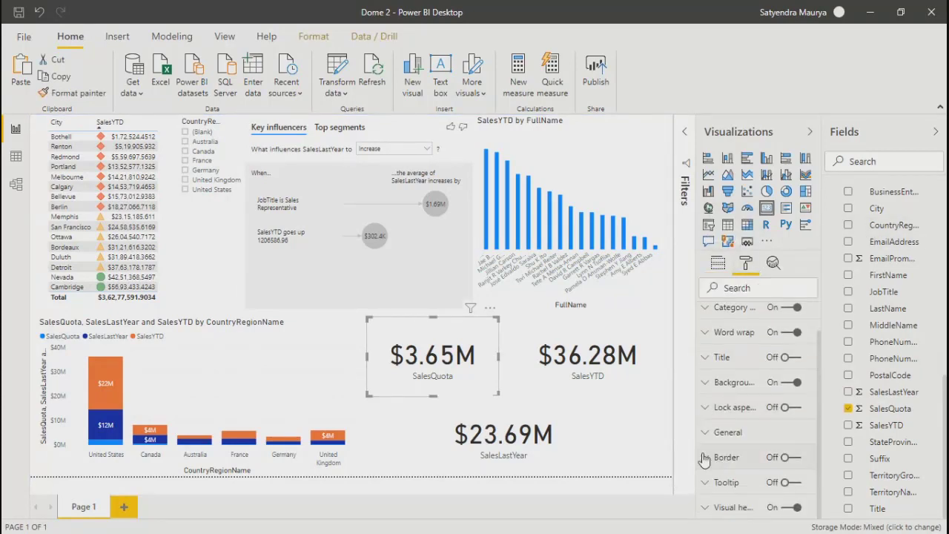
left_click(710, 460)
left_click(788, 458)
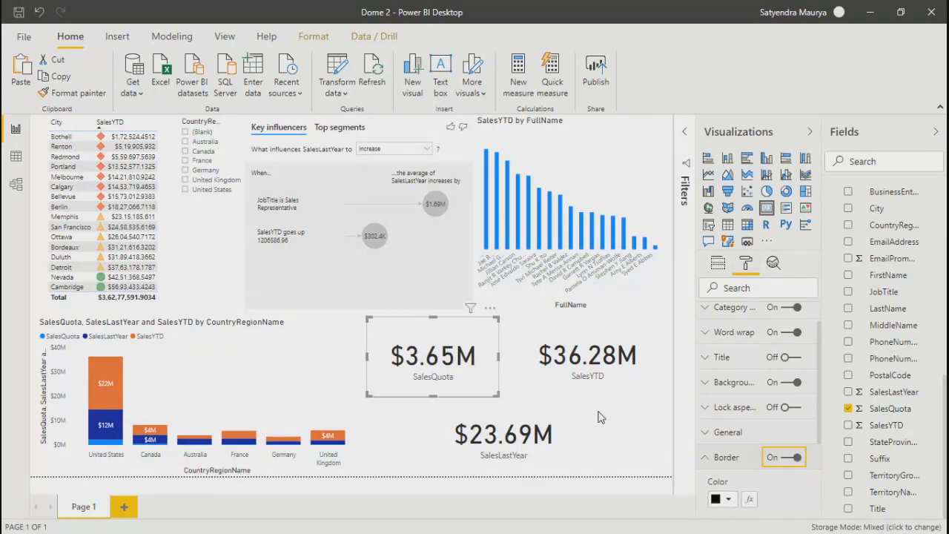
left_click(604, 382)
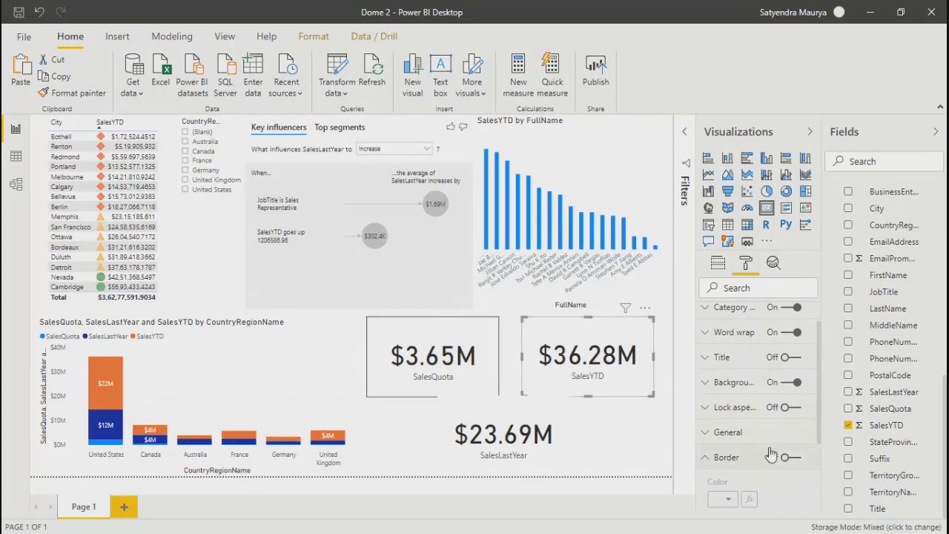
scroll(764, 445, "down", 4)
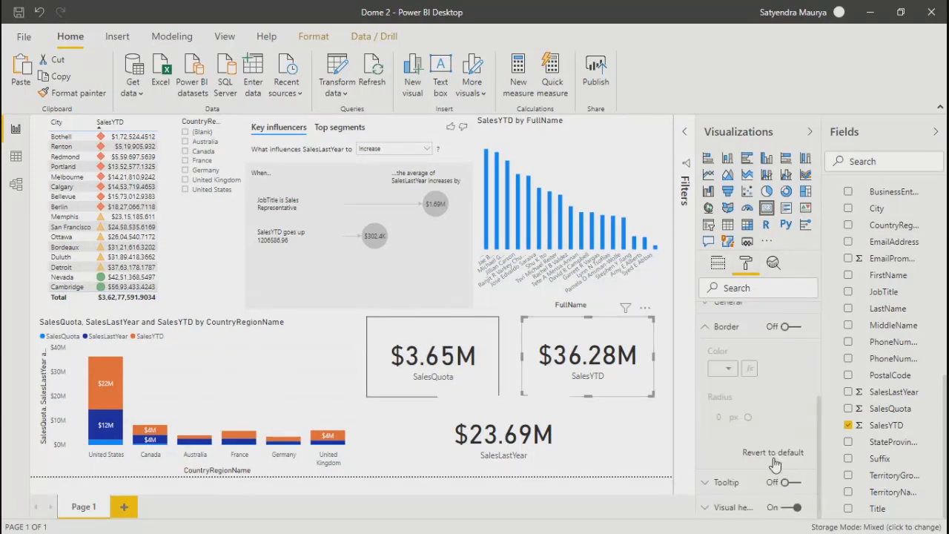
left_click(788, 326)
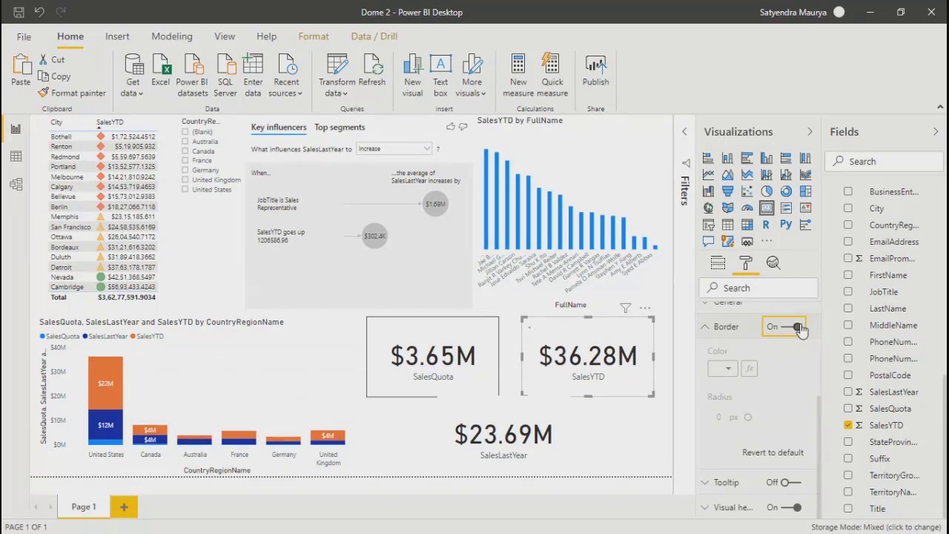
left_click(562, 436)
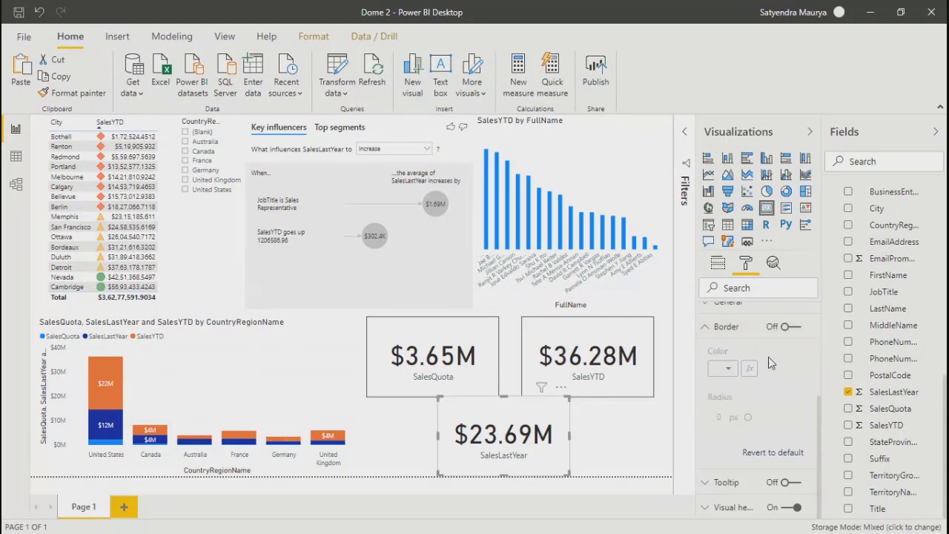
left_click(792, 327)
left_click(639, 437)
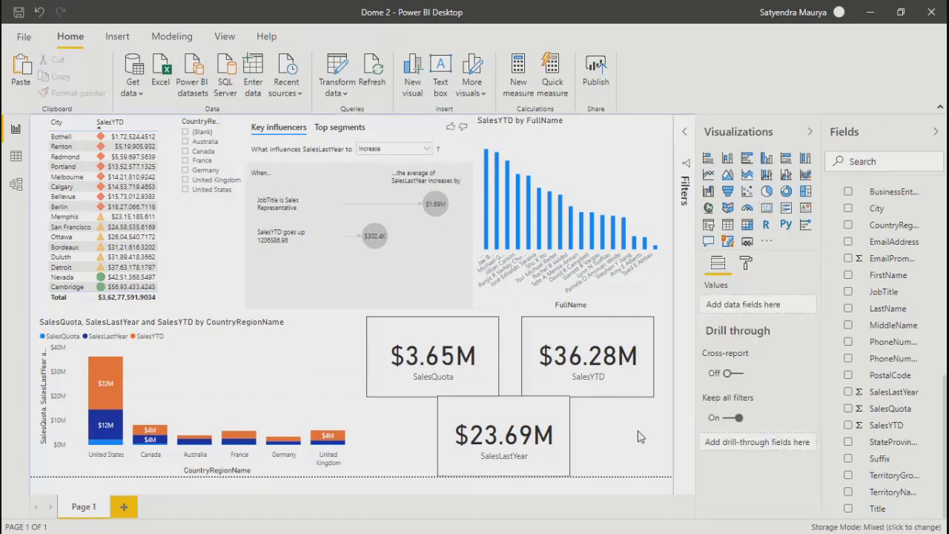
Lower the upper edge of the SalesLastYear card slightly to leave a small gap below the other two cards
left_click(500, 420)
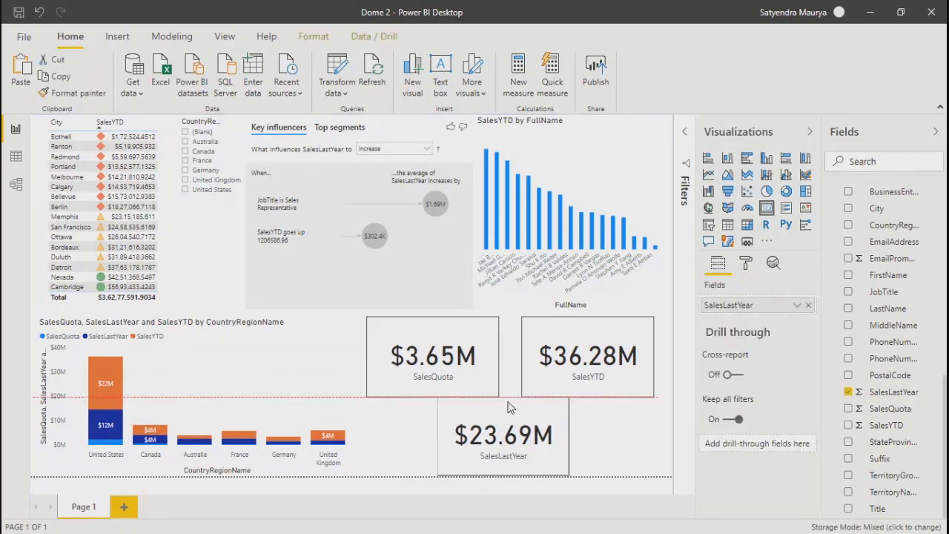
left_click(654, 438)
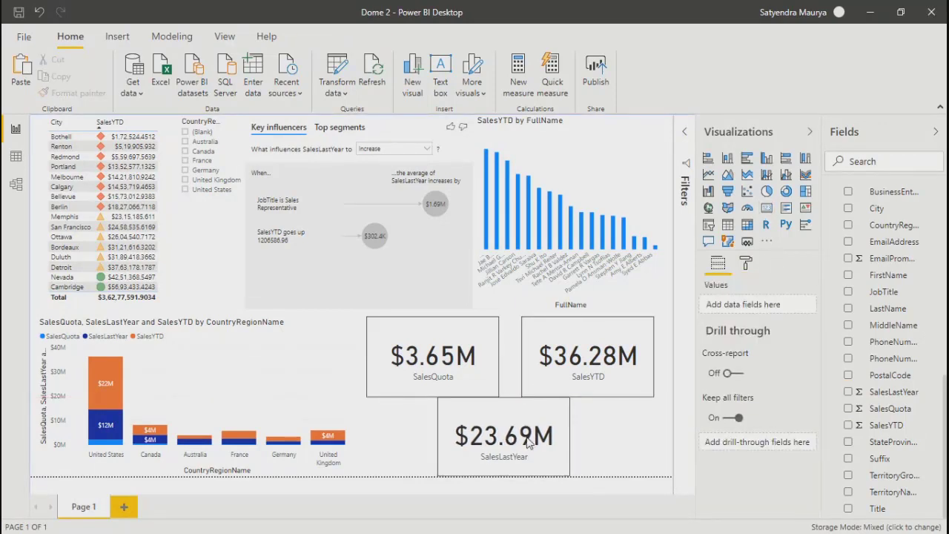
left_click(504, 404)
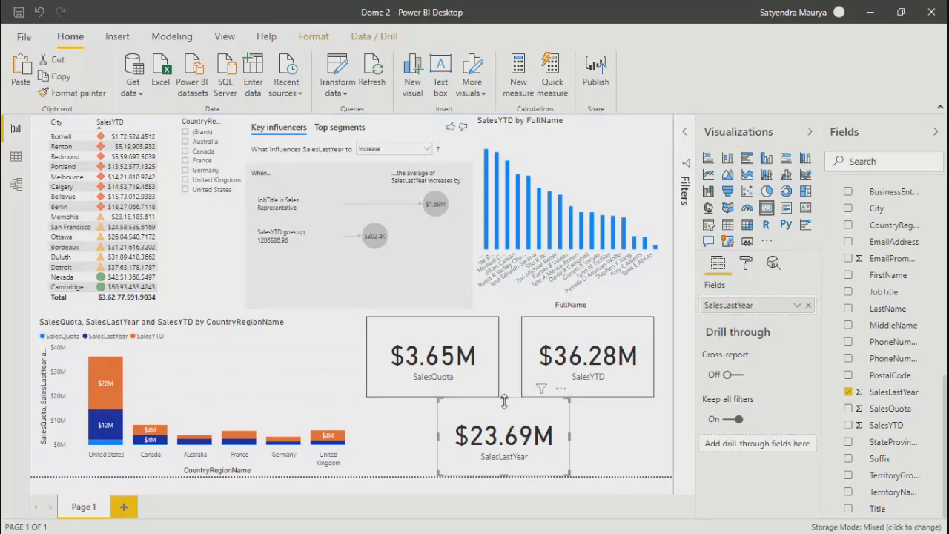
left_click_drag(504, 401, 505, 404)
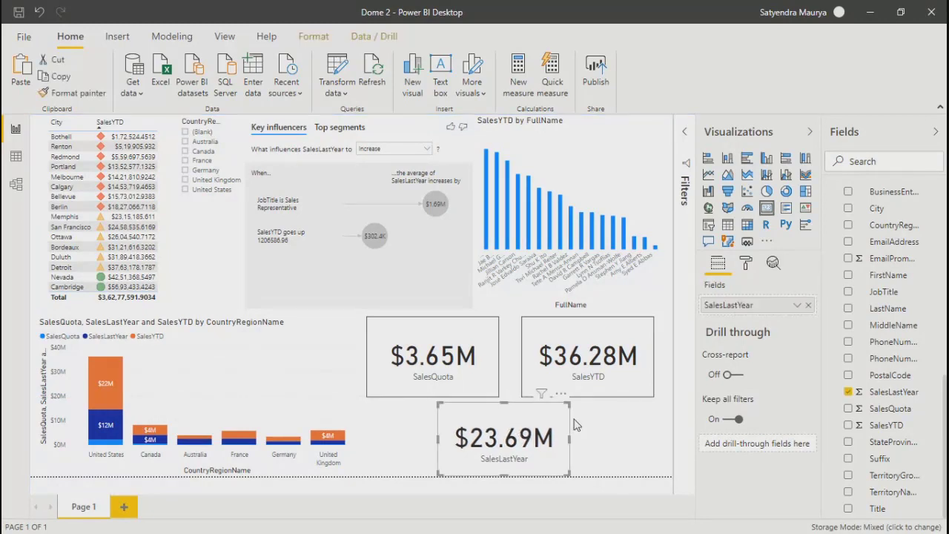
left_click(640, 435)
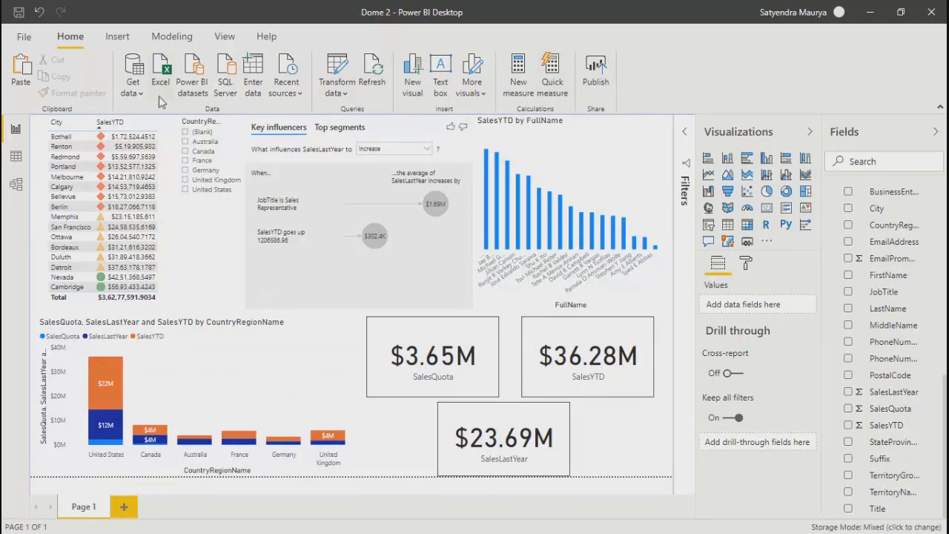